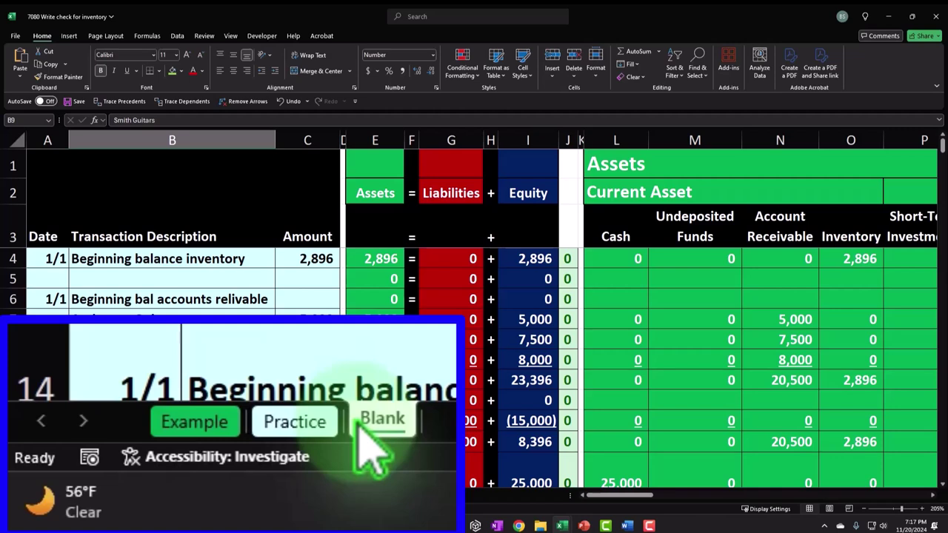
- Switch to the Example sheet with the transaction list and beginning balances
{"action": "left_click", "coordinate": [218, 429]}
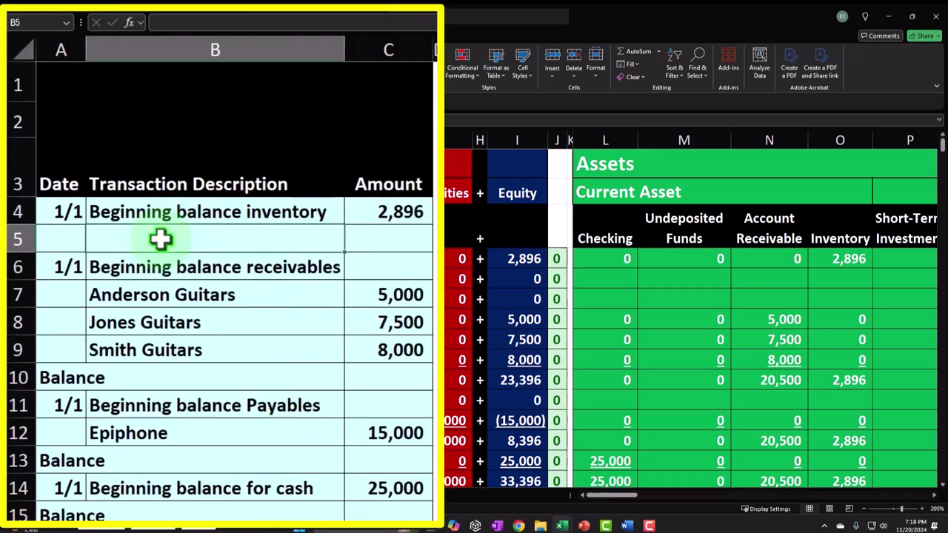
{"action": "left_click", "coordinate": [161, 238]}
{"action": "scroll", "coordinate": [160, 238], "scroll_direction": "down", "scroll_amount": 2}
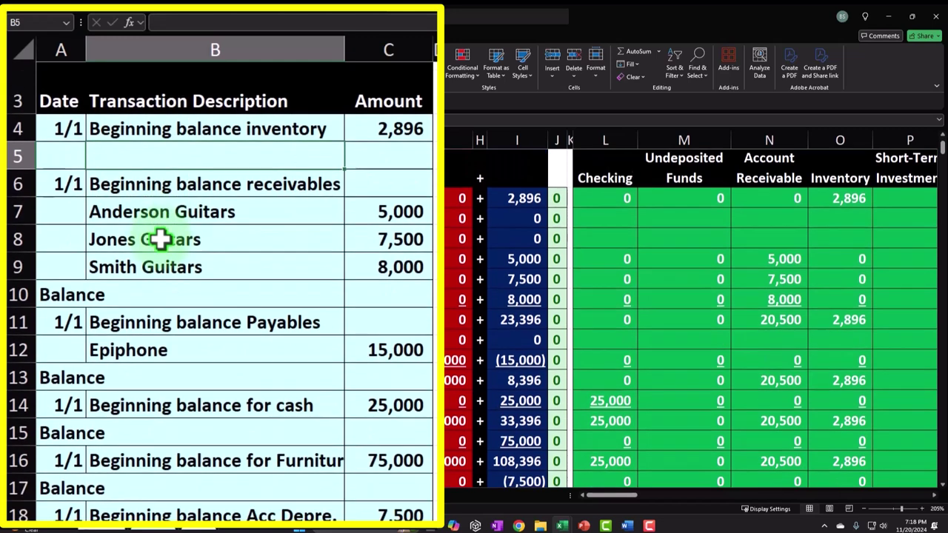
{"action": "scroll", "coordinate": [161, 239], "scroll_direction": "down", "scroll_amount": 5}
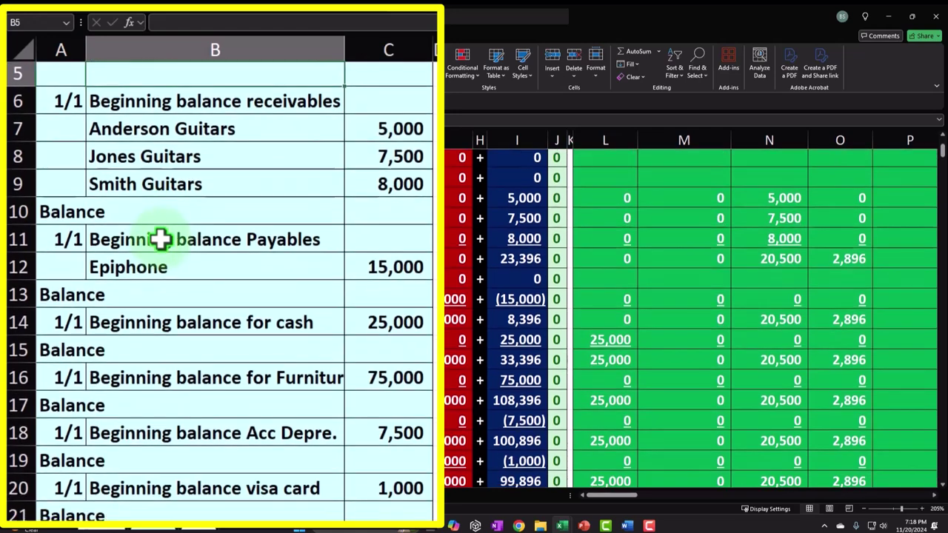
{"action": "scroll", "coordinate": [161, 238], "scroll_direction": "down", "scroll_amount": 1}
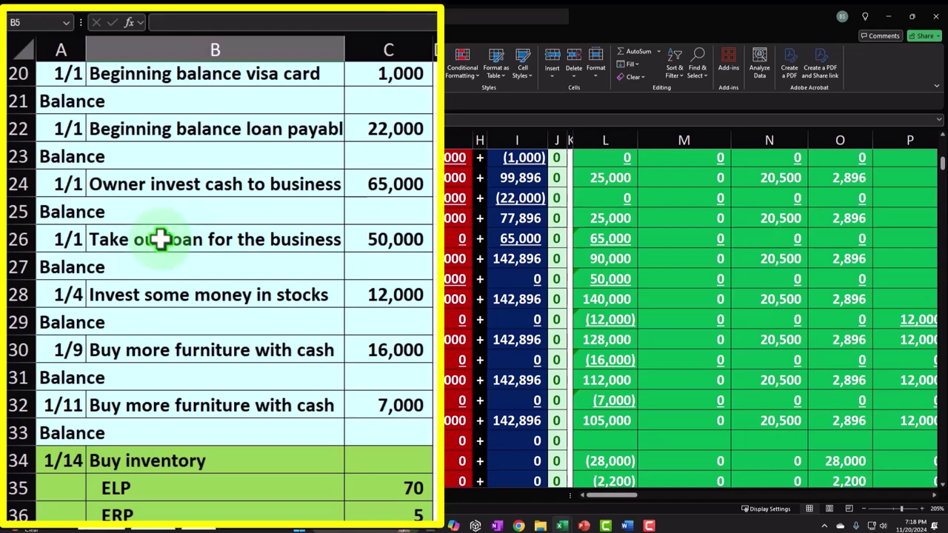
{"action": "scroll", "coordinate": [150, 262], "scroll_direction": "down", "scroll_amount": 2}
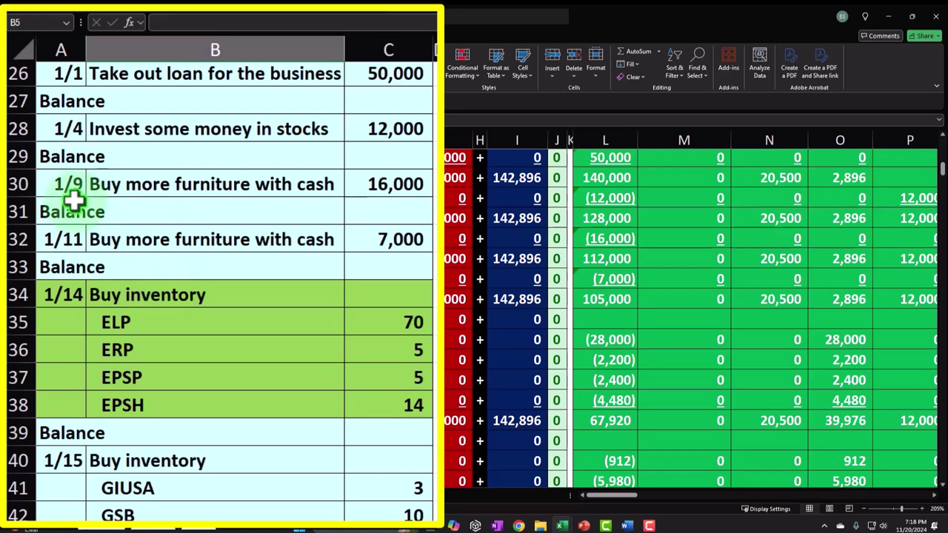
{"action": "left_click", "coordinate": [375, 179]}
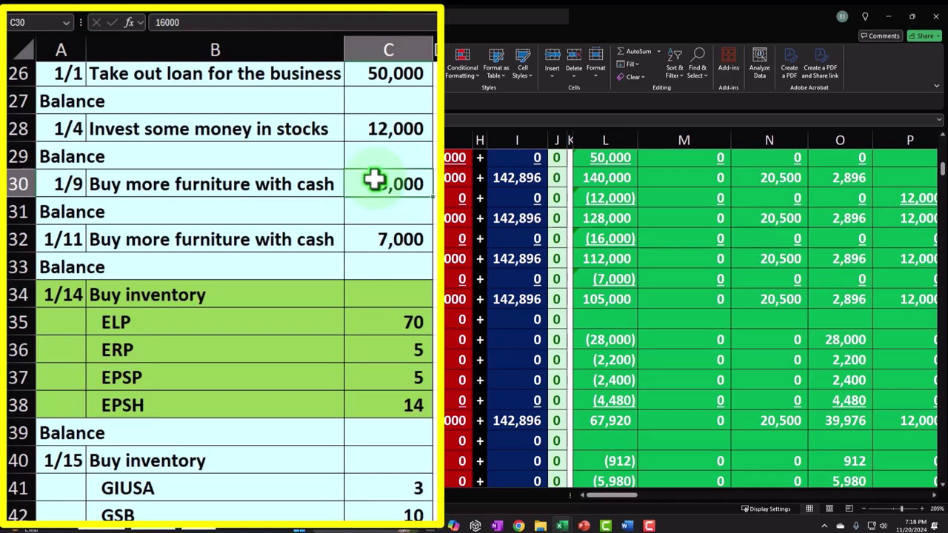
{"action": "left_click", "coordinate": [215, 185]}
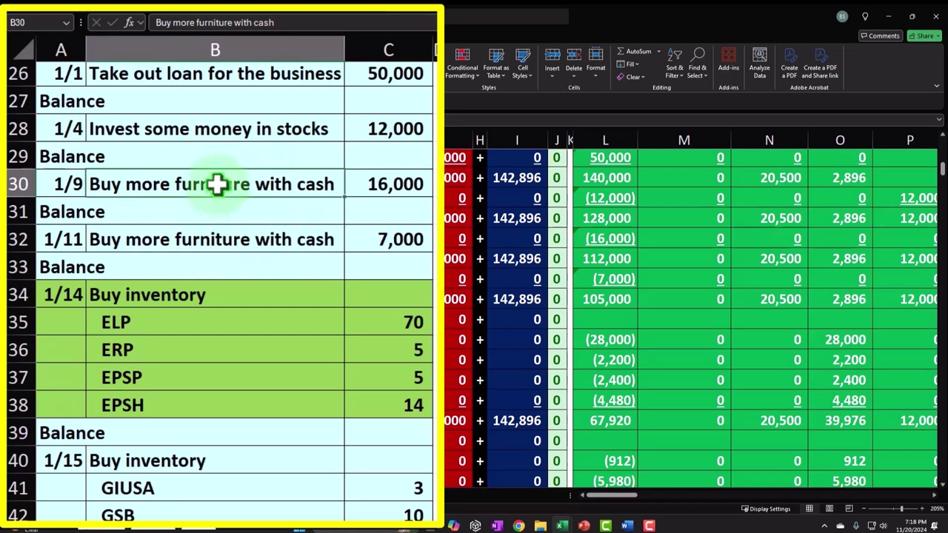
{"action": "scroll", "coordinate": [216, 185], "scroll_direction": "down", "scroll_amount": 2}
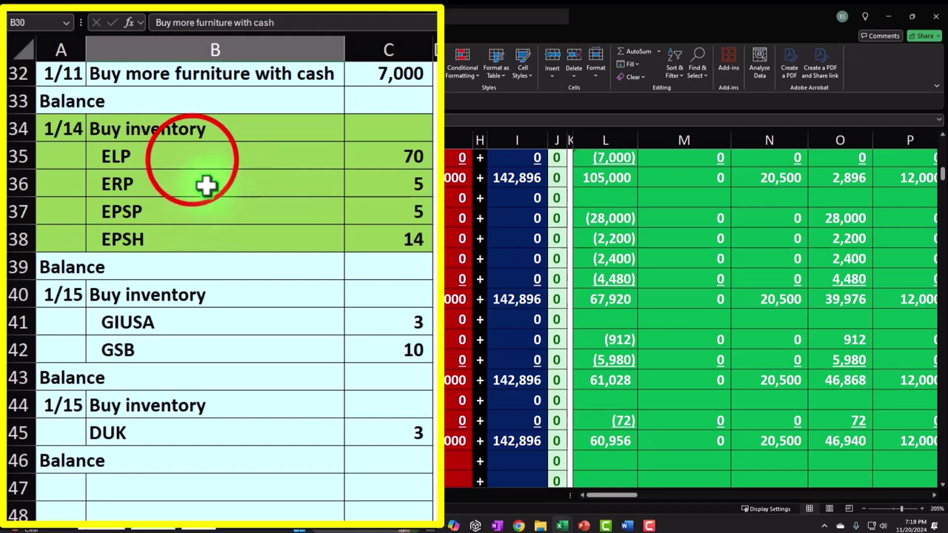
{"action": "left_click", "coordinate": [190, 159]}
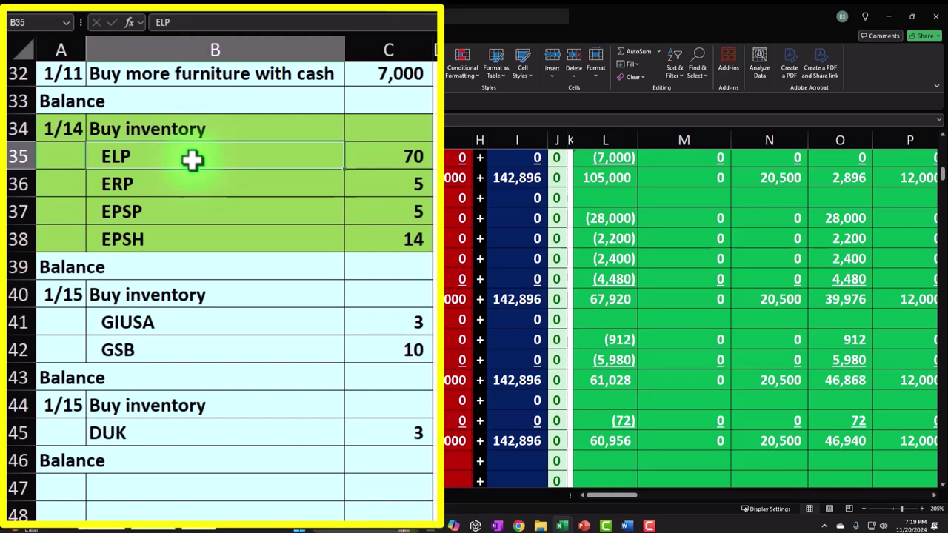
{"action": "left_click", "coordinate": [193, 159]}
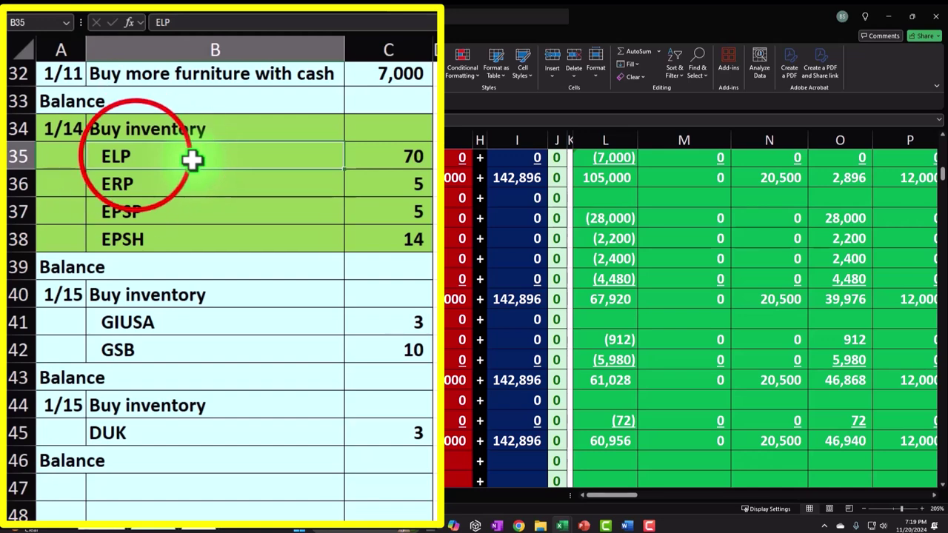
{"action": "left_click_drag", "start_coordinate": [134, 155], "coordinate": [393, 235]}
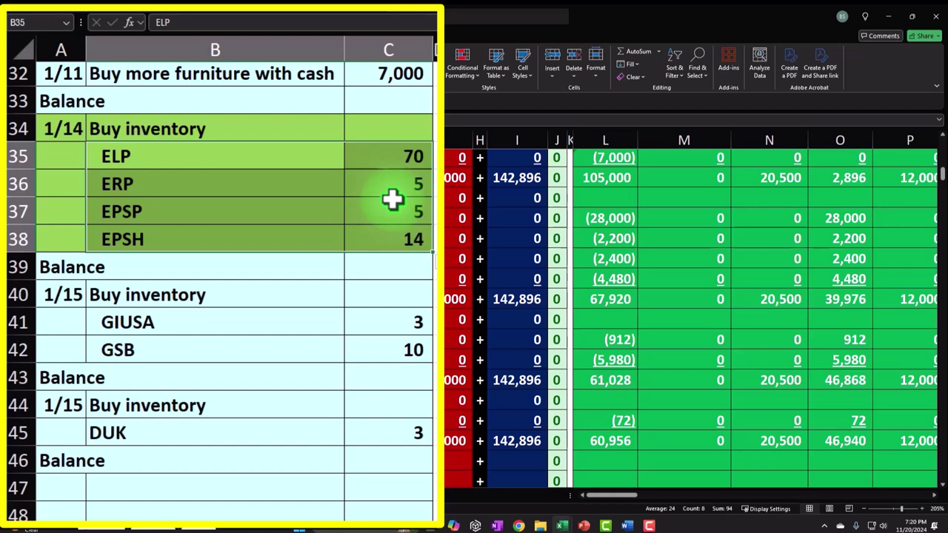
- Select C35:C38 so the status bar sums the 1/14 purchase quantities to 94
{"action": "left_click_drag", "start_coordinate": [387, 158], "coordinate": [385, 235]}
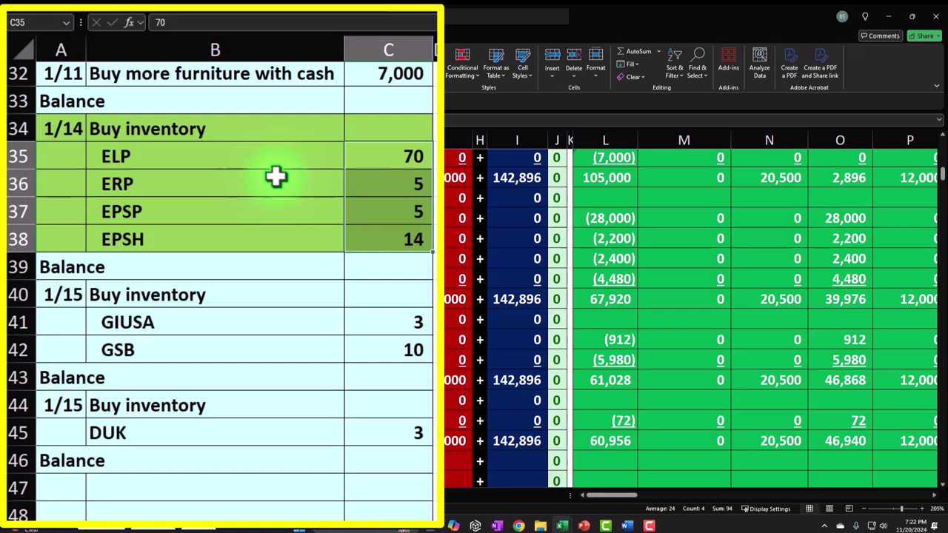
{"action": "mouse_move", "coordinate": [133, 153]}
{"action": "left_mouse_down"}
{"action": "mouse_move", "coordinate": [308, 200]}
{"action": "mouse_move", "coordinate": [393, 245]}
{"action": "left_mouse_up"}
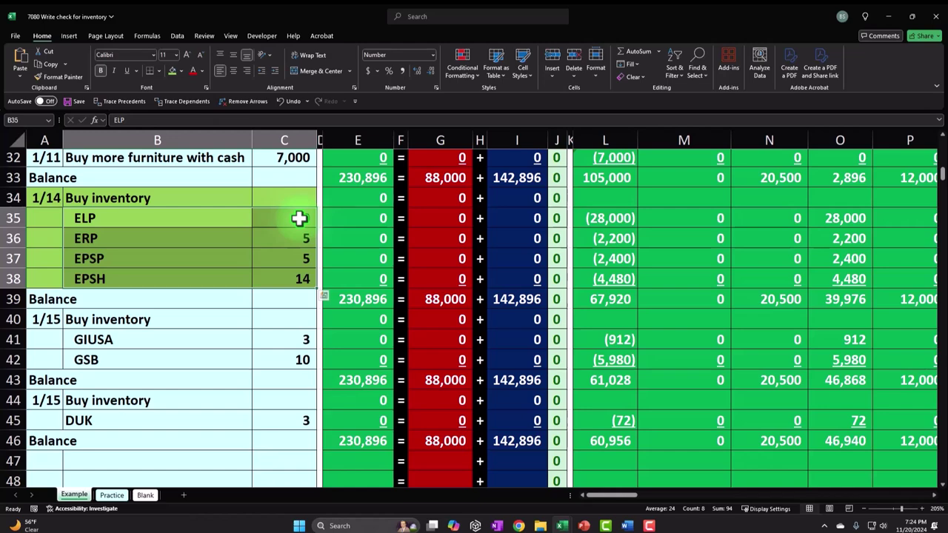
{"action": "left_click_drag", "start_coordinate": [613, 494], "coordinate": [755, 510]}
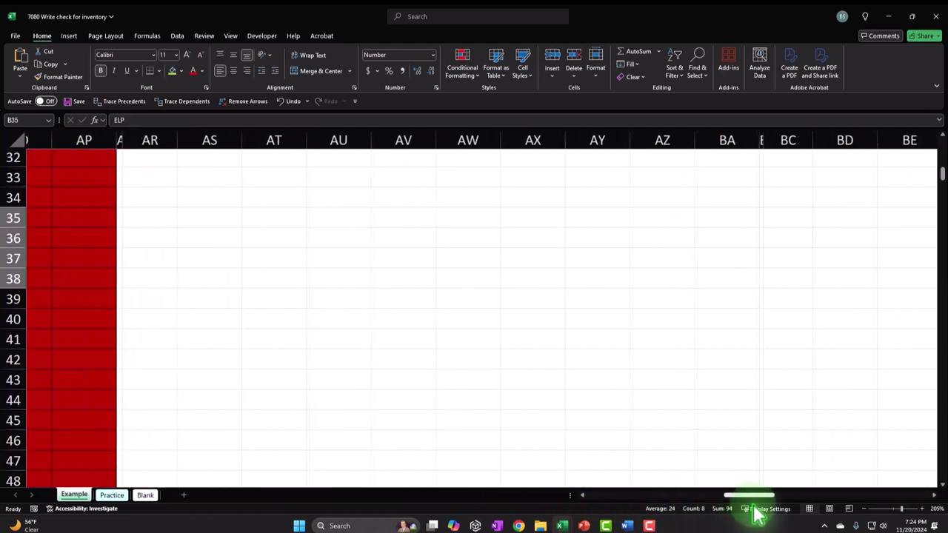
{"action": "scroll", "coordinate": [698, 423], "scroll_direction": "up", "scroll_amount": 10}
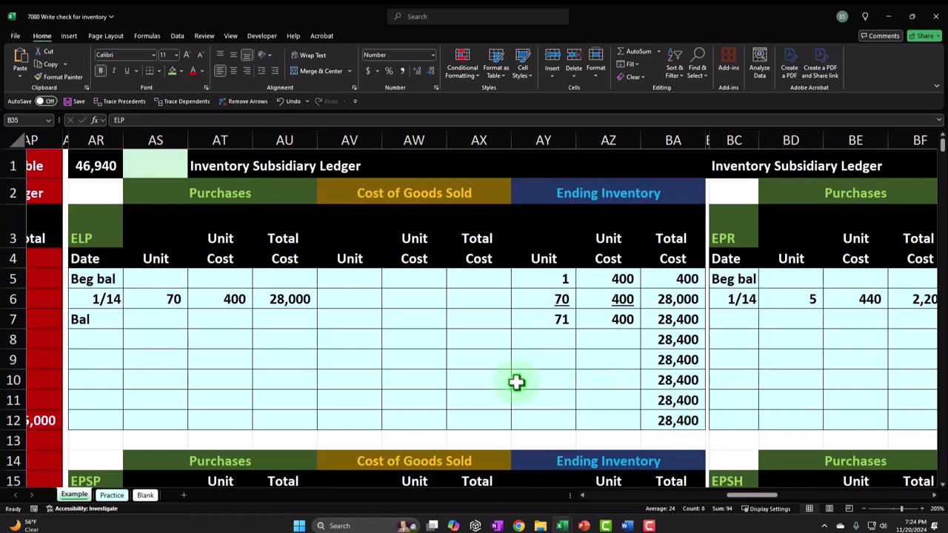
{"action": "left_click", "coordinate": [95, 241]}
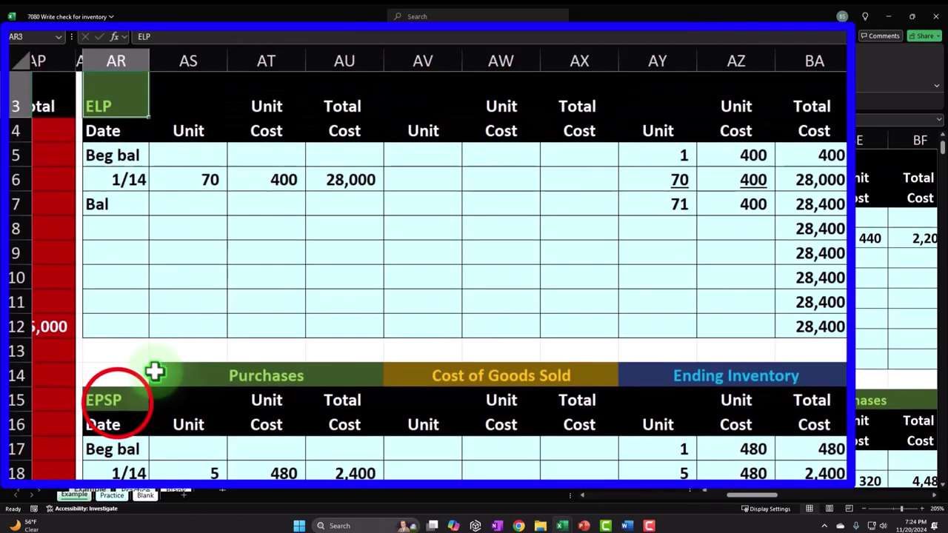
{"action": "left_click", "coordinate": [118, 402]}
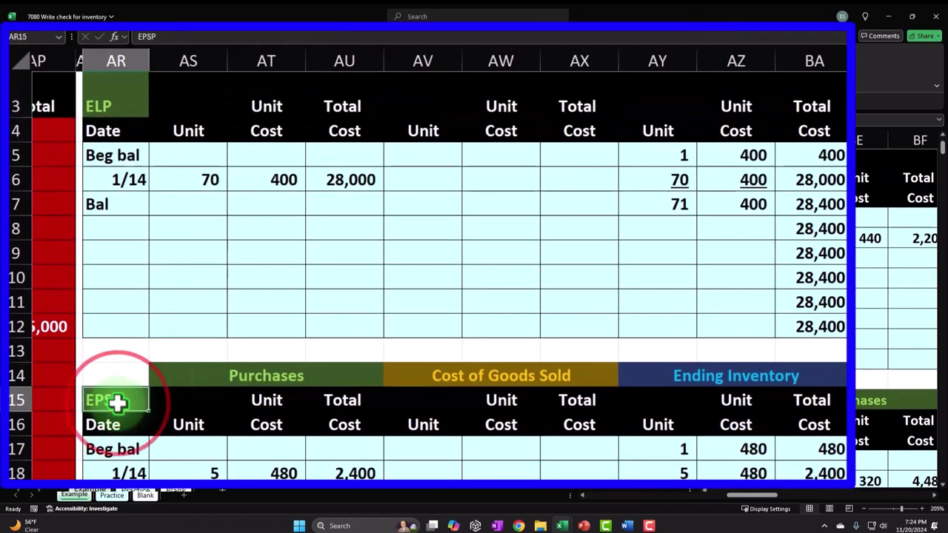
{"action": "scroll", "coordinate": [98, 231], "scroll_direction": "up", "scroll_amount": 1}
{"action": "left_click", "coordinate": [101, 177]}
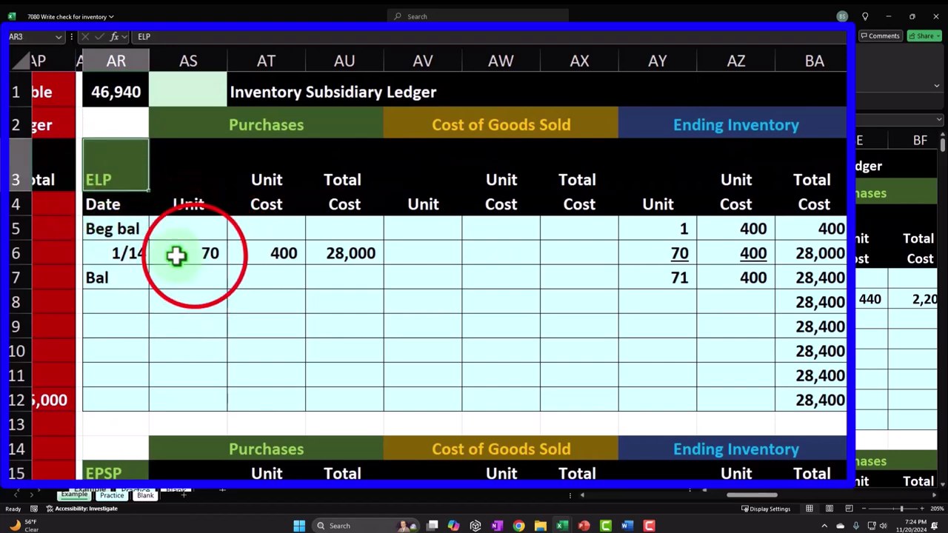
{"action": "left_click_drag", "start_coordinate": [195, 254], "coordinate": [404, 256]}
{"action": "left_click_drag", "start_coordinate": [681, 253], "coordinate": [793, 275]}
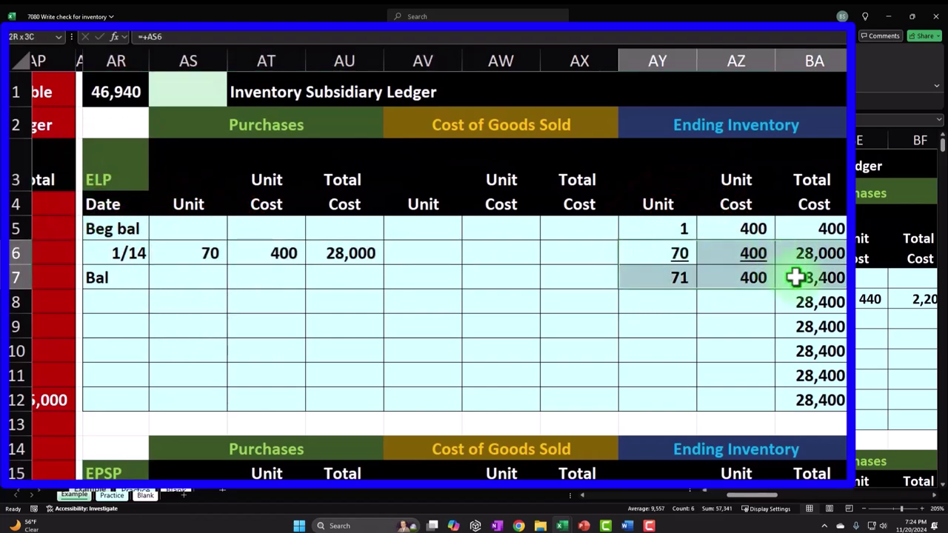
{"action": "double_click", "coordinate": [126, 93]}
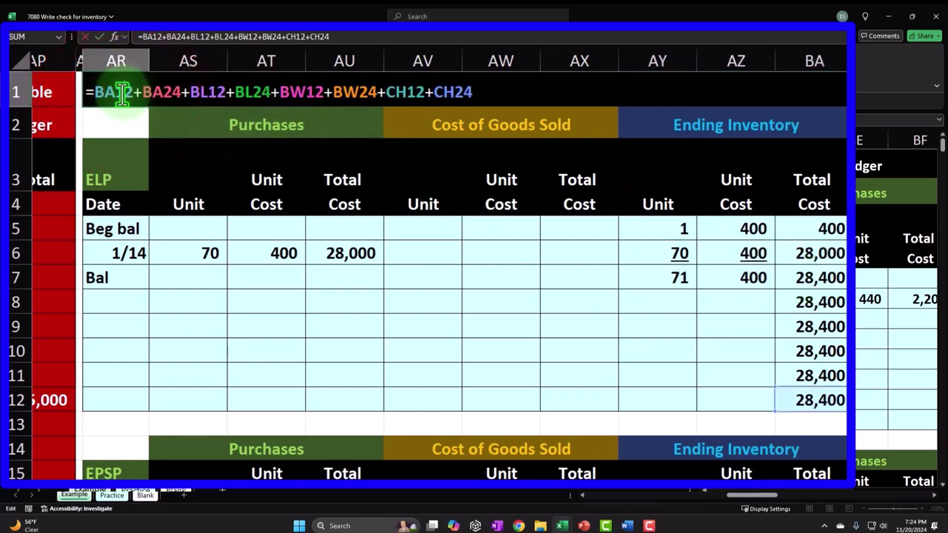
{"action": "key", "text": "Escape"}
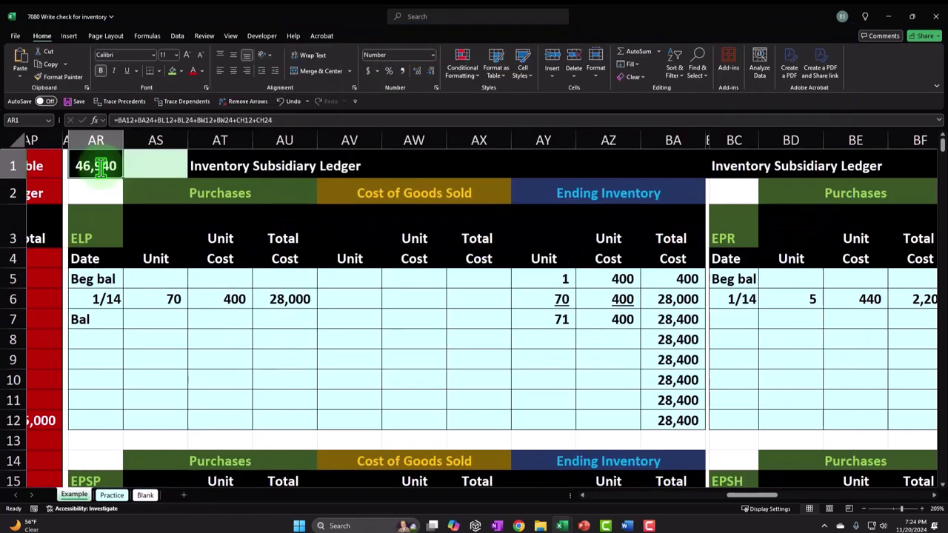
{"action": "key", "text": "Left"}
{"action": "key", "text": "Left"}
{"action": "key", "text": "Left"}
{"action": "key", "text": "Left"}
{"action": "key", "text": "Left"}
{"action": "key", "text": "Left"}
{"action": "key", "text": "Left"}
{"action": "key", "text": "Left"}
{"action": "key", "text": "Left"}
{"action": "key", "text": "Left"}
{"action": "key", "text": "Left"}
{"action": "key", "text": "Left"}
{"action": "key", "text": "Left"}
{"action": "key", "text": "Left"}
{"action": "key", "text": "Left"}
{"action": "key", "text": "Left"}
{"action": "key", "text": "Left"}
{"action": "key", "text": "Left"}
{"action": "key", "text": "Left"}
{"action": "key", "text": "Left"}
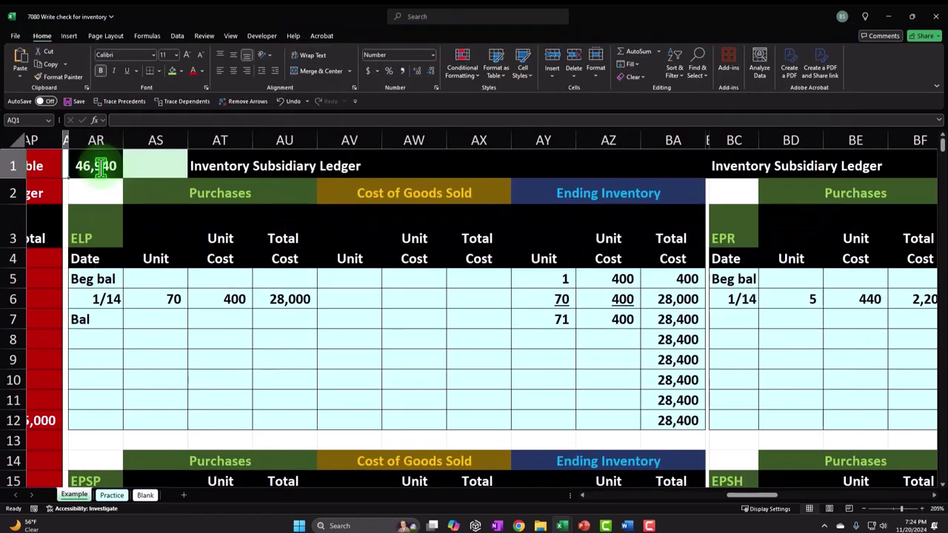
{"action": "key", "text": "Left"}
{"action": "key", "text": "Left"}
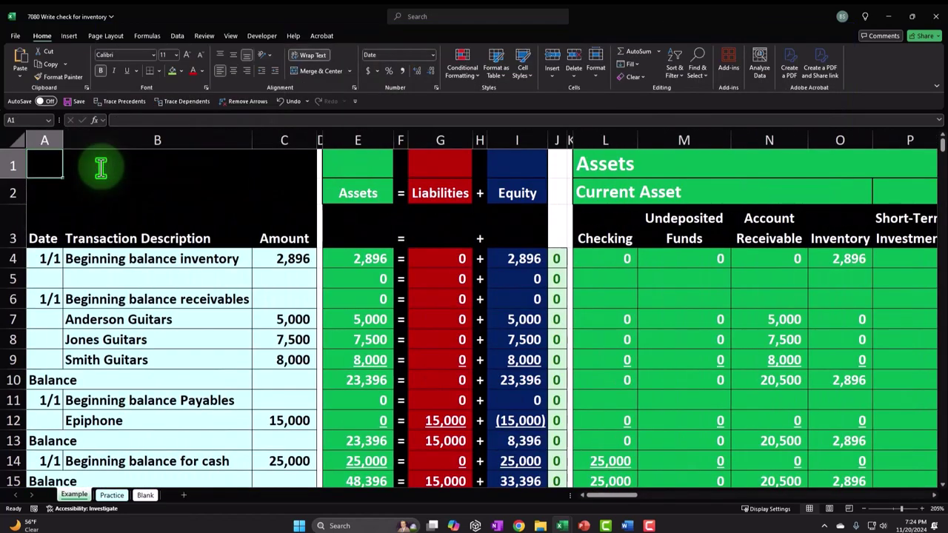
{"action": "scroll", "coordinate": [148, 254], "scroll_direction": "down", "scroll_amount": 3}
{"action": "scroll", "coordinate": [148, 255], "scroll_direction": "down", "scroll_amount": 7}
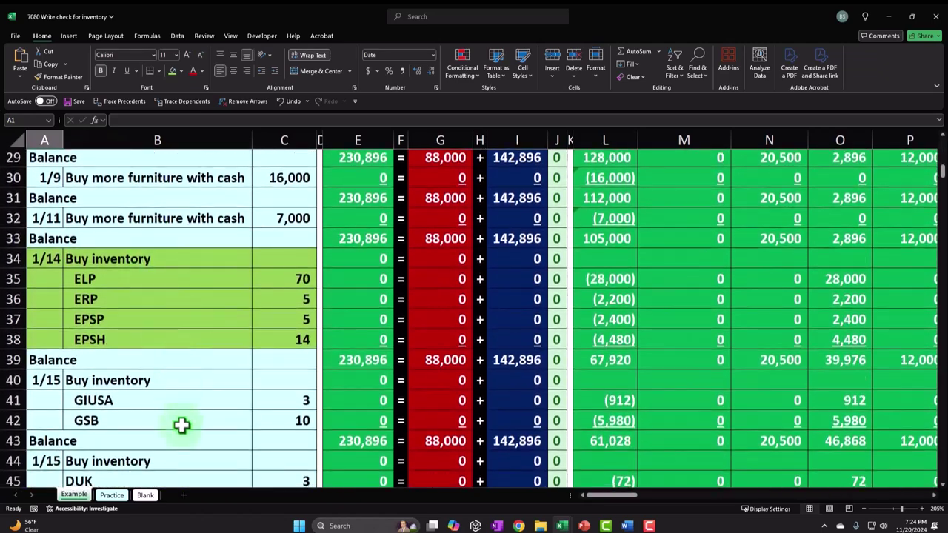
{"action": "left_click", "coordinate": [145, 495]}
{"action": "left_click", "coordinate": [171, 325]}
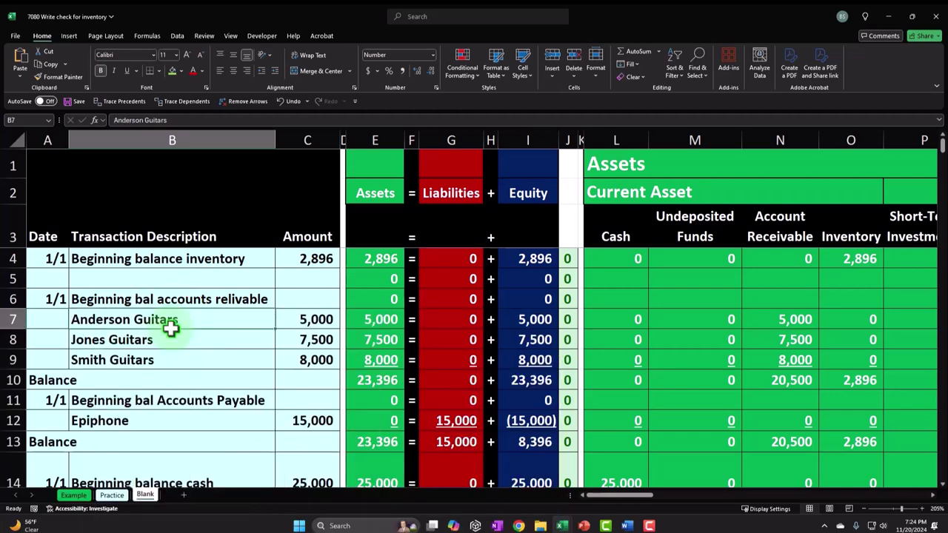
{"action": "scroll", "coordinate": [170, 330], "scroll_direction": "down", "scroll_amount": 2}
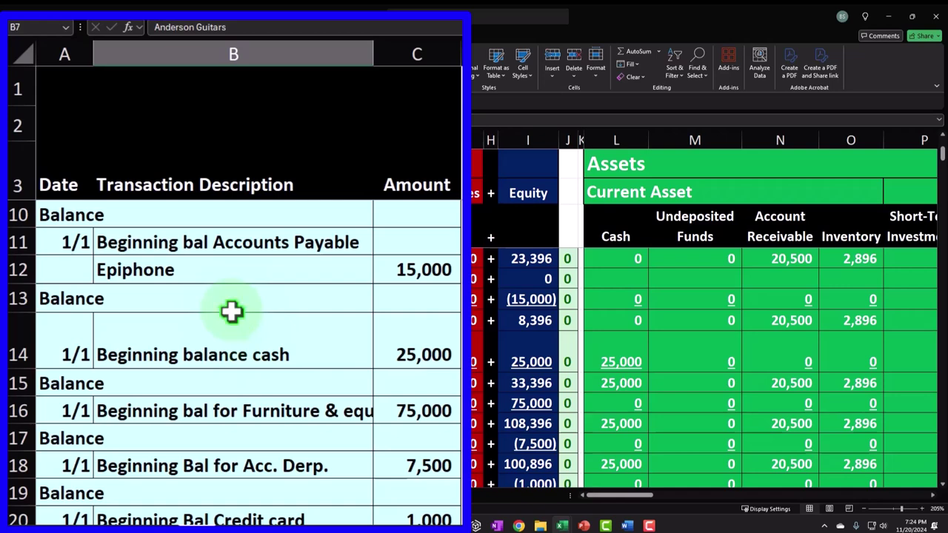
{"action": "scroll", "coordinate": [231, 311], "scroll_direction": "down", "scroll_amount": 1}
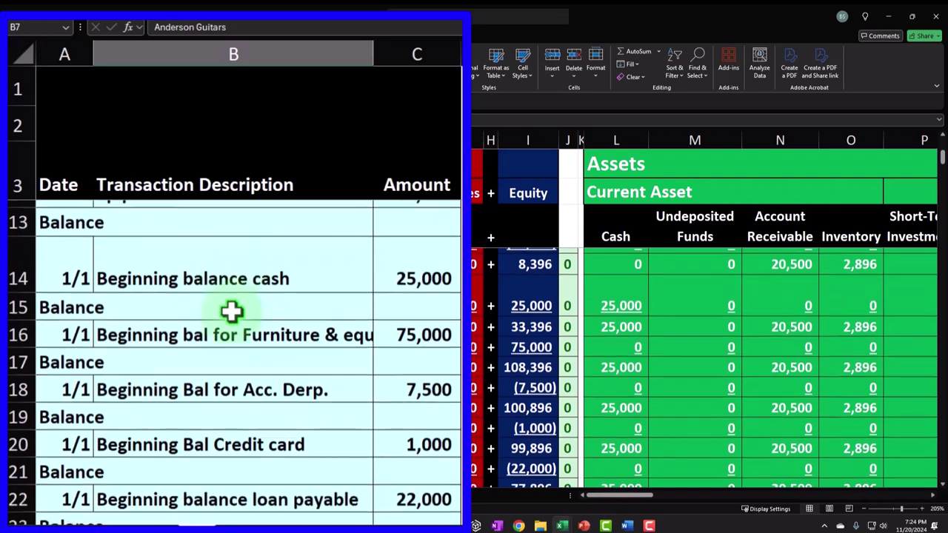
{"action": "scroll", "coordinate": [232, 311], "scroll_direction": "down", "scroll_amount": 3}
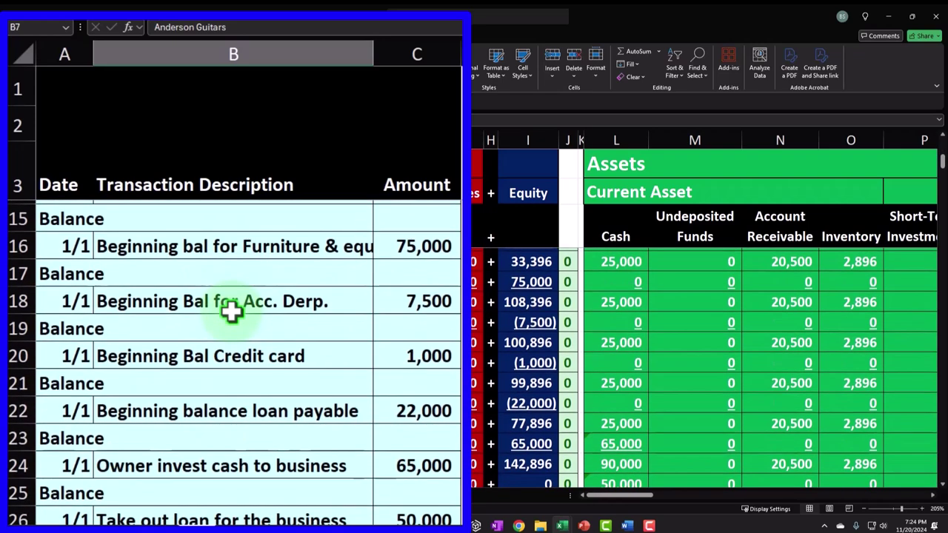
{"action": "scroll", "coordinate": [232, 312], "scroll_direction": "down", "scroll_amount": 2}
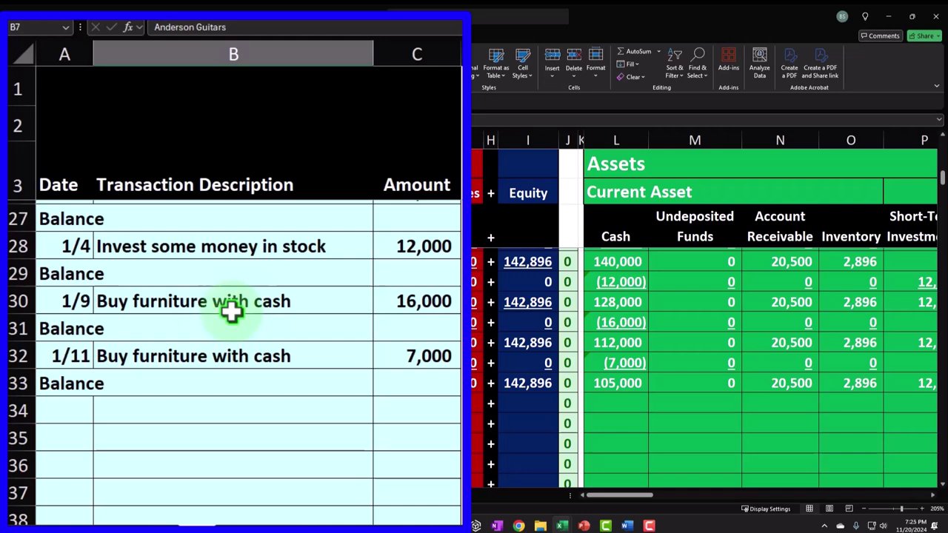
- Enter a 1/14 'Buy inventory' transaction in A34:B34
{"action": "left_click", "coordinate": [78, 409]}
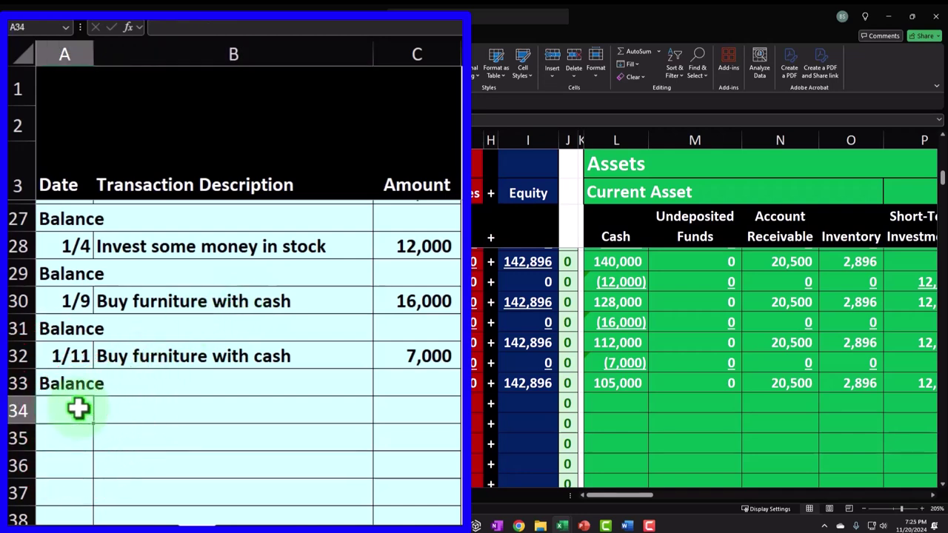
{"action": "type", "text": "1/14"}
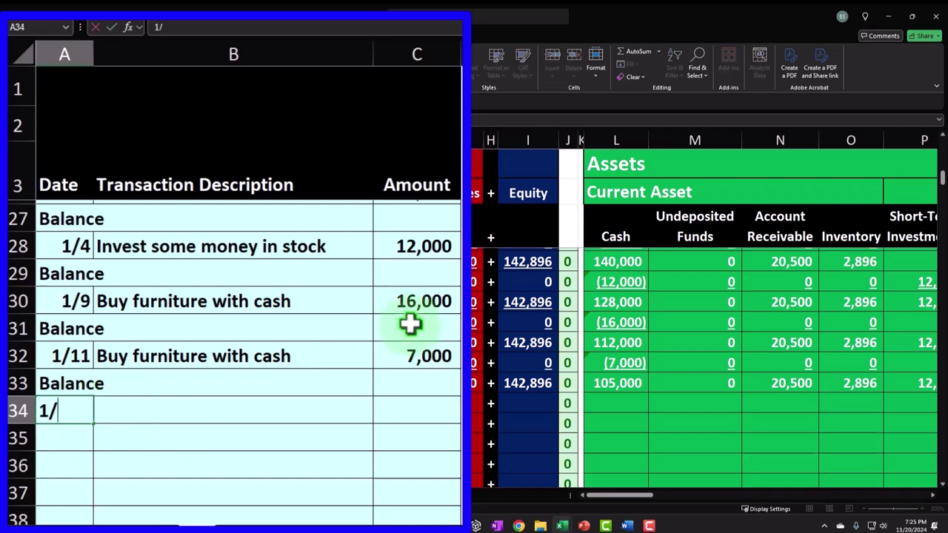
{"action": "key", "text": "Return"}
{"action": "key", "text": "Up"}
{"action": "key", "text": "Right"}
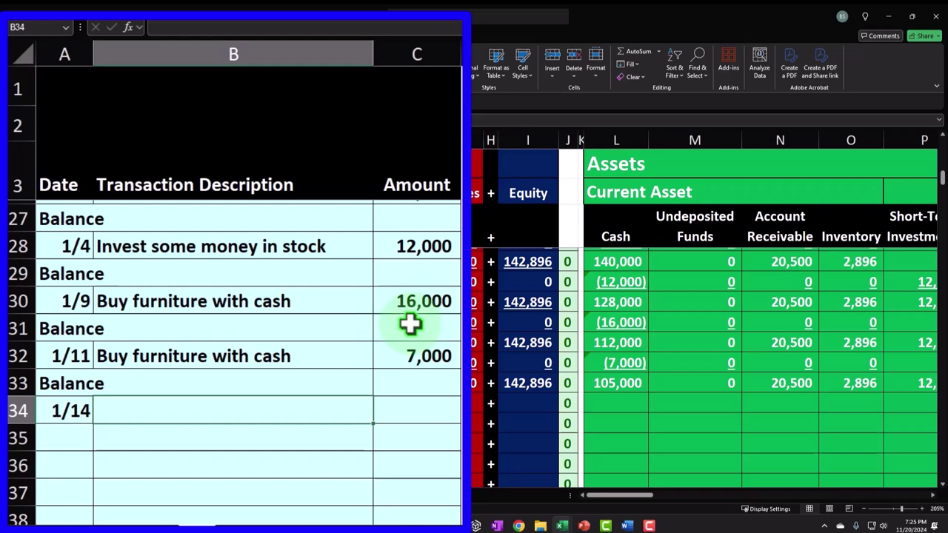
{"action": "type", "text": "Buy inve"}
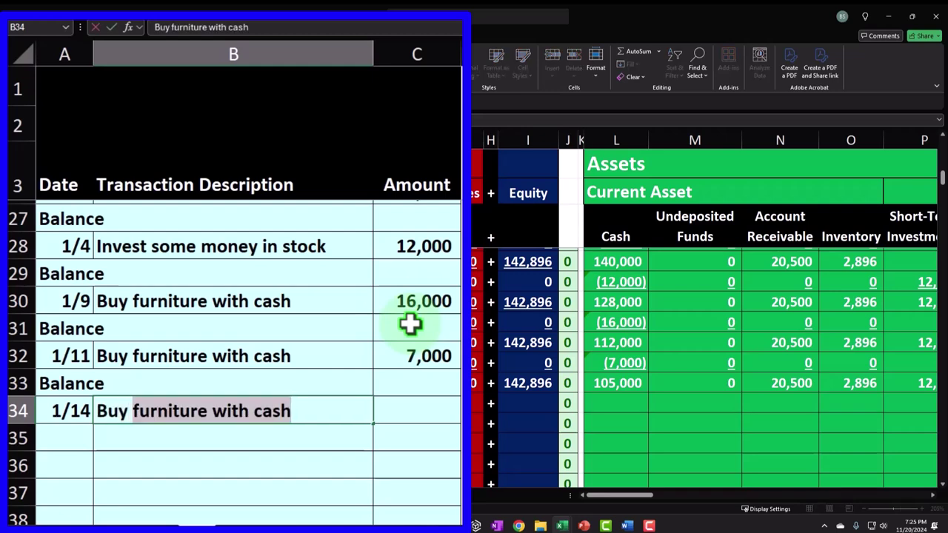
{"action": "type", "text": "ntor"}
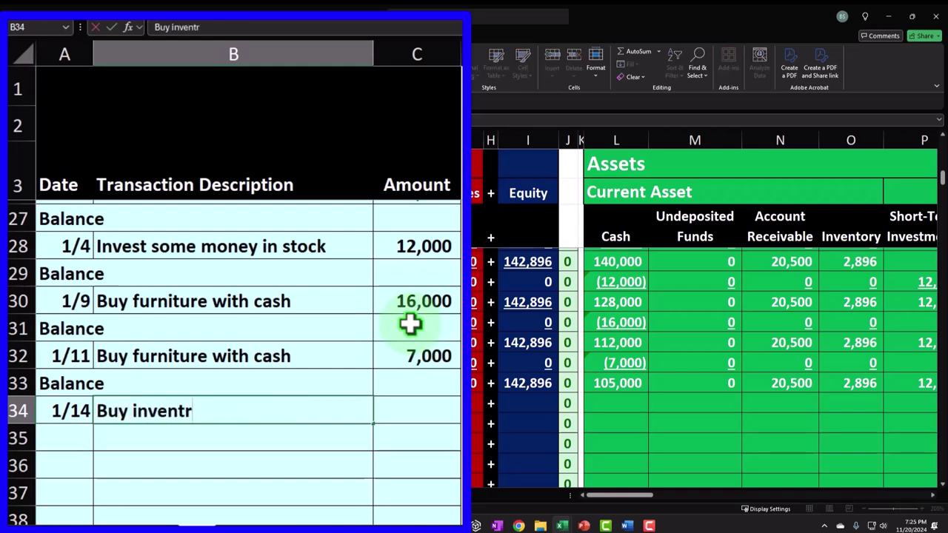
{"action": "key", "text": "BackSpace"}
{"action": "type", "text": "ory"}
{"action": "key", "text": "Return"}
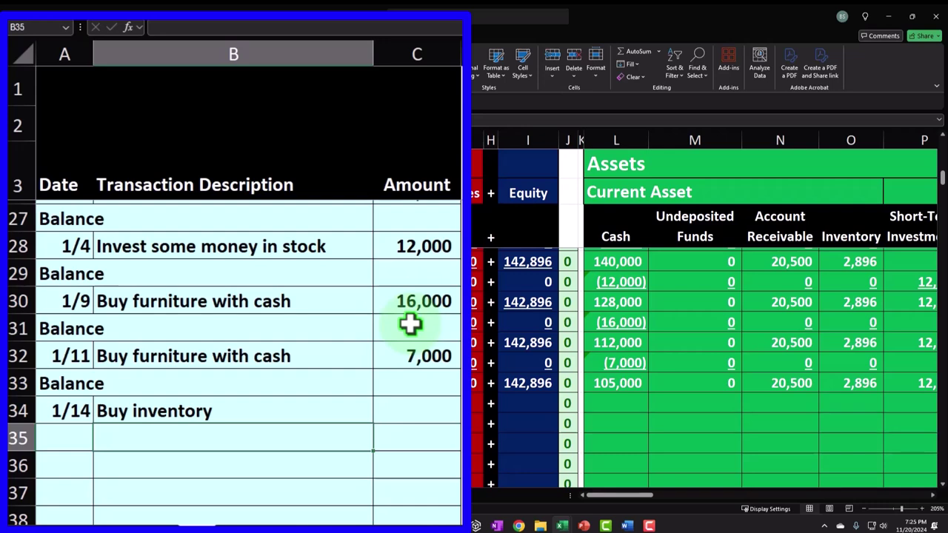
- List the product lines ELP, ERP, EPSP and EPSH in B35:B38
{"action": "type", "text": "ELP"}
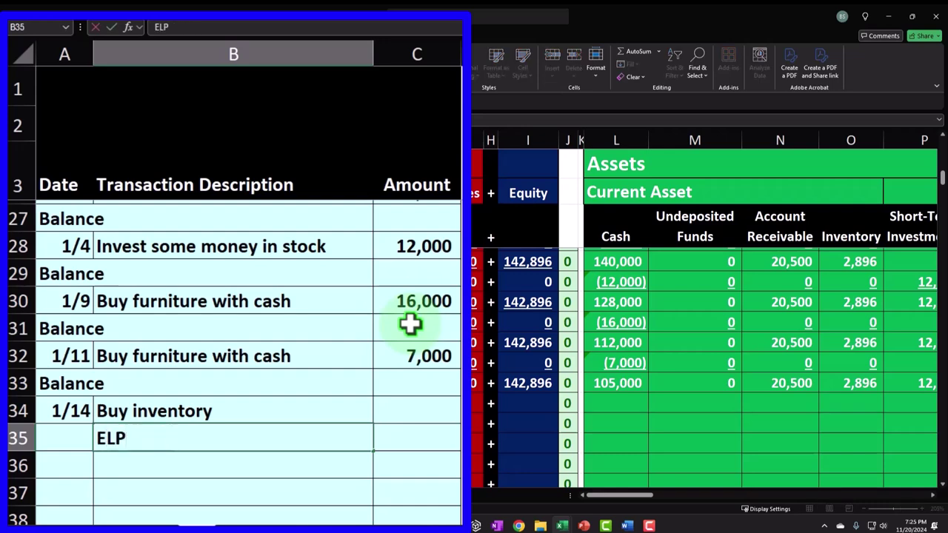
{"action": "key", "text": "Return"}
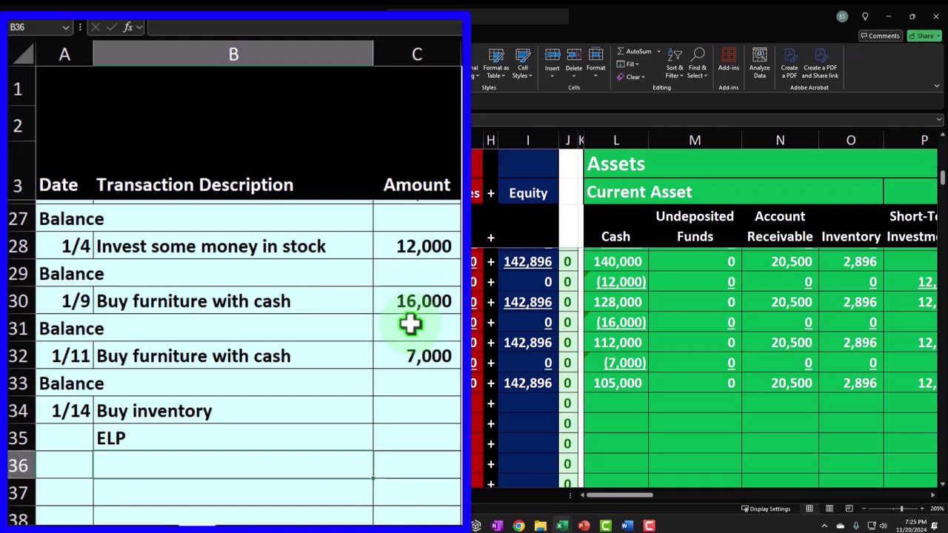
{"action": "type", "text": "ERP"}
{"action": "key", "text": "Return"}
{"action": "type", "text": "EPSP"}
{"action": "key", "text": "Return"}
{"action": "type", "text": "E"}
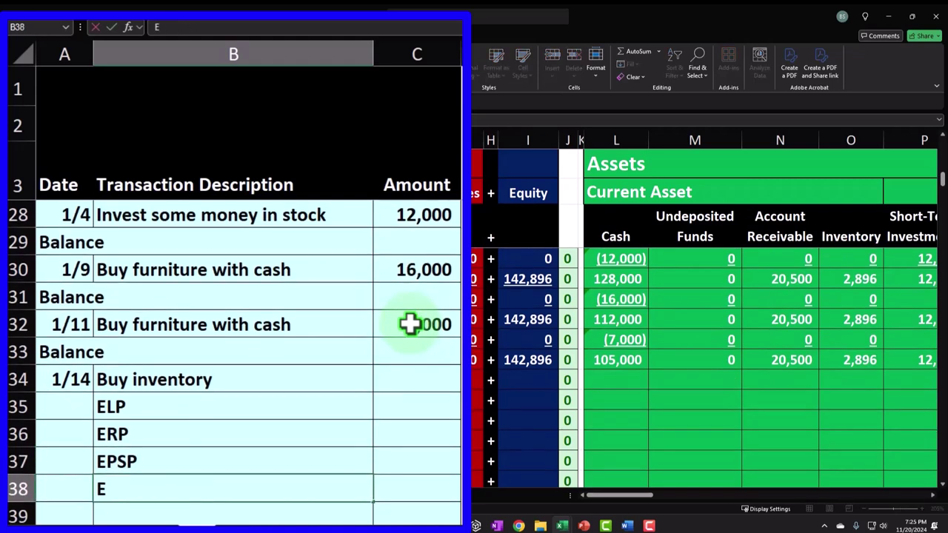
{"action": "type", "text": "PSH"}
{"action": "key", "text": "Up"}
{"action": "key", "text": "Up"}
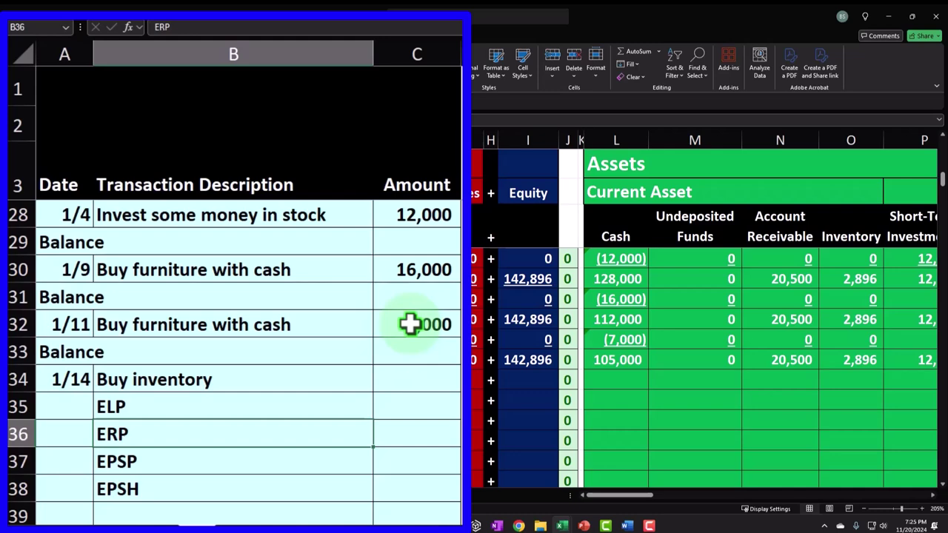
- Enter quantities 70, 5, 5 and 14 for ELP, ERP, EPSP and EPSH in C35:C38
{"action": "key", "text": "Up"}
{"action": "key", "text": "Right"}
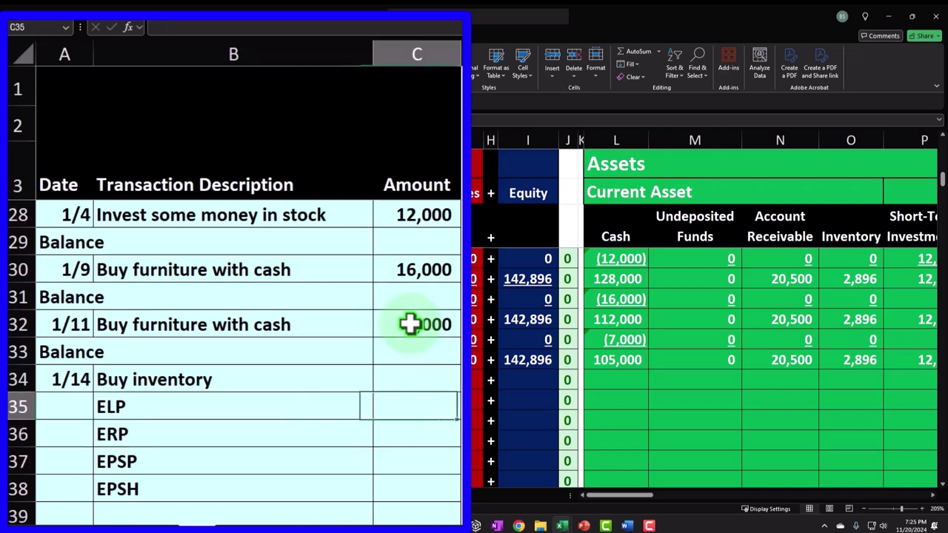
{"action": "key", "text": "Left"}
{"action": "key", "text": "Right"}
{"action": "type", "text": "70"}
{"action": "key", "text": "Tab"}
{"action": "key", "text": "Return"}
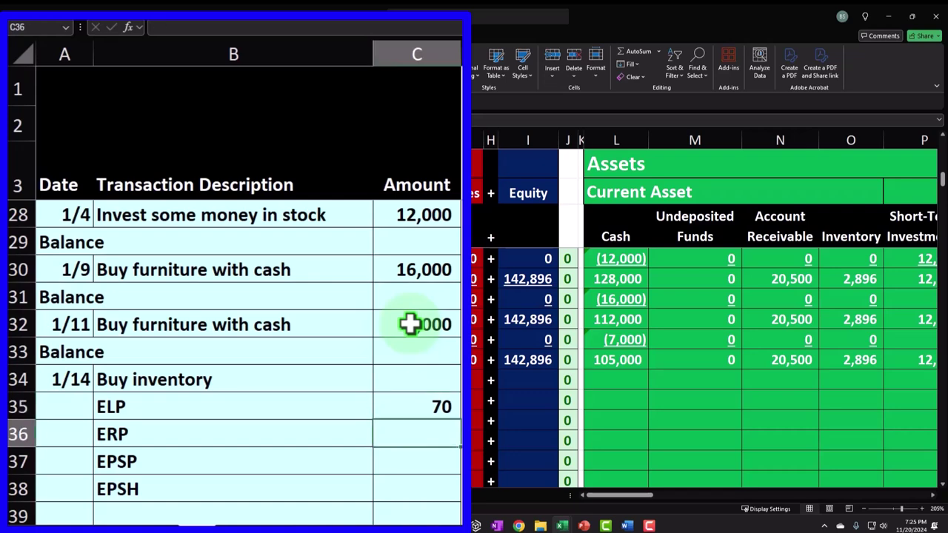
{"action": "type", "text": "5"}
{"action": "key", "text": "Return"}
{"action": "type", "text": "5"}
{"action": "key", "text": "Return"}
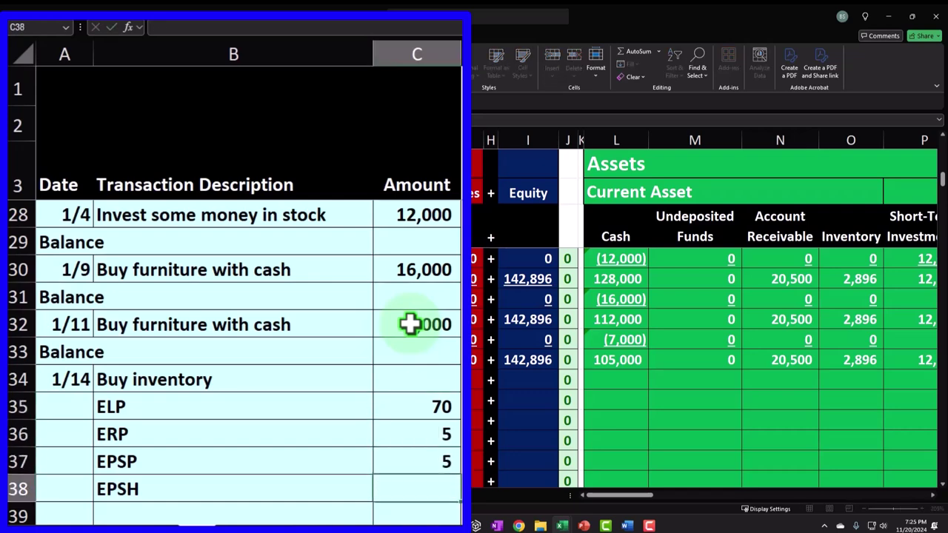
{"action": "type", "text": "14"}
{"action": "key", "text": "Return"}
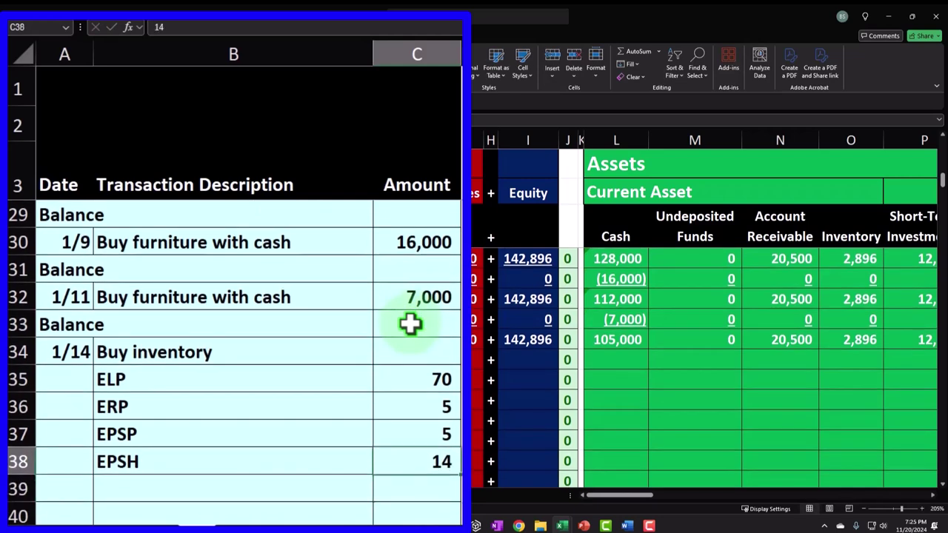
- Indent the four product names and review the entered quantities
{"action": "left_click_drag", "start_coordinate": [268, 377], "coordinate": [252, 448]}
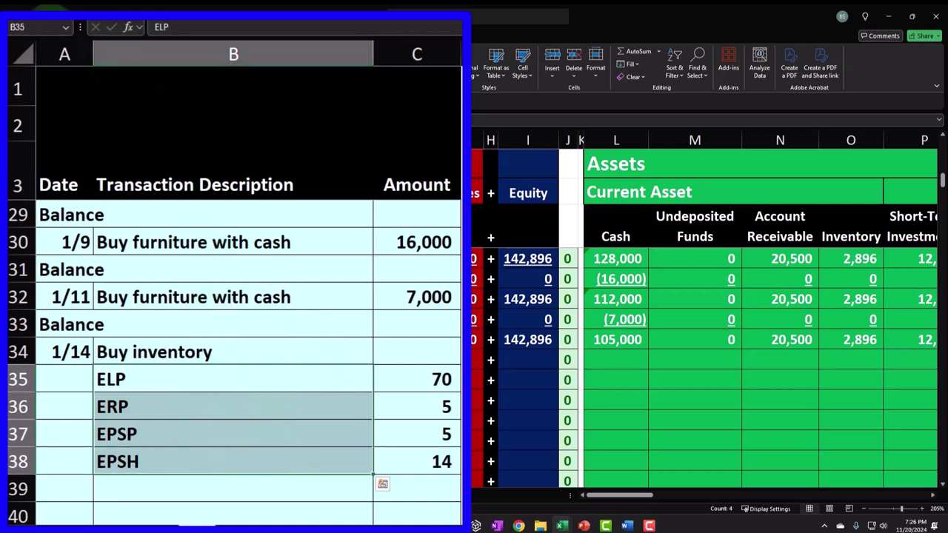
{"action": "left_click", "coordinate": [353, 22]}
{"action": "left_click", "coordinate": [297, 378]}
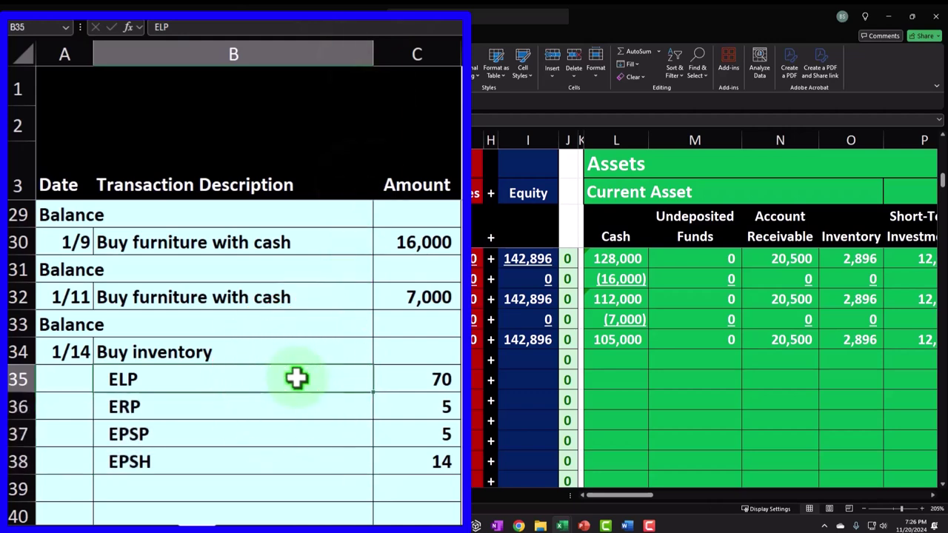
{"action": "left_click", "coordinate": [392, 374]}
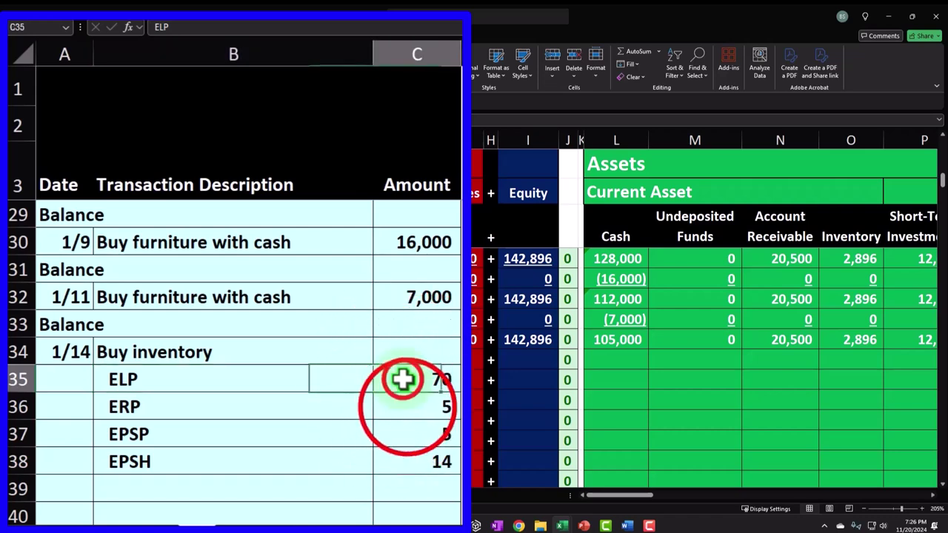
{"action": "left_click", "coordinate": [407, 406]}
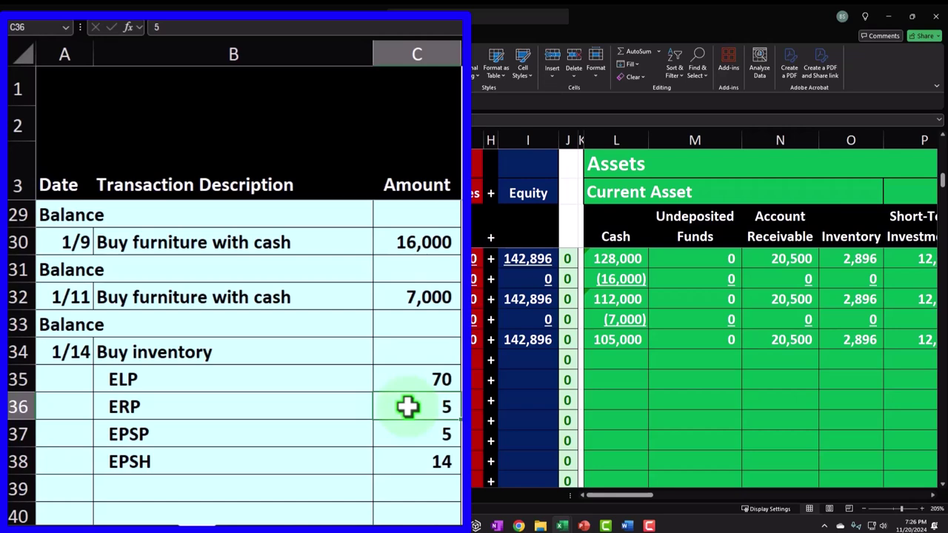
{"action": "left_click", "coordinate": [403, 382]}
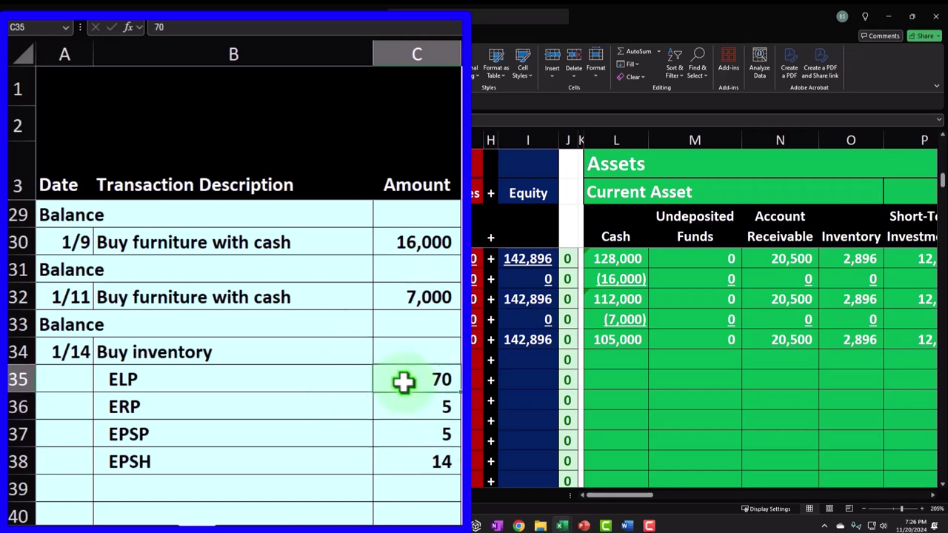
{"action": "key", "text": "Down"}
{"action": "key", "text": "Down"}
{"action": "key", "text": "Down"}
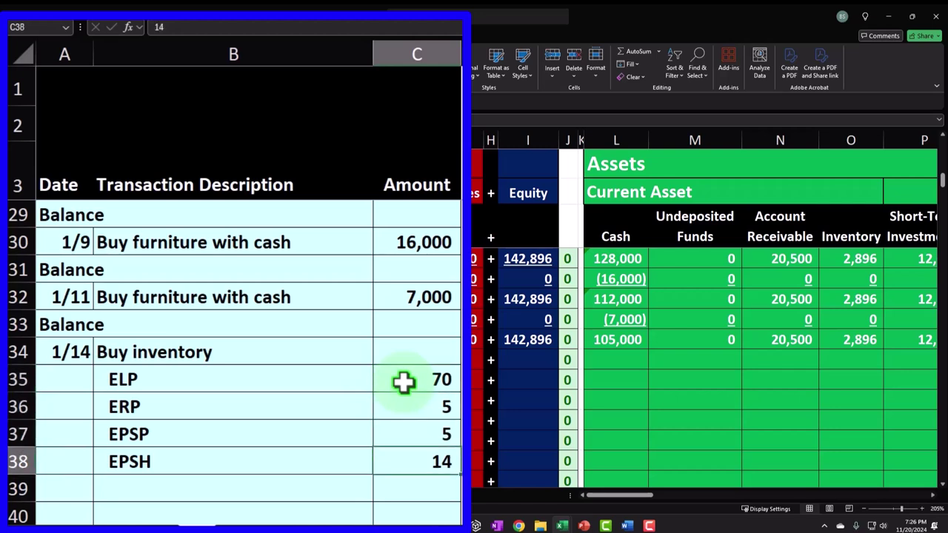
{"action": "key", "text": "Up"}
{"action": "key", "text": "Up"}
{"action": "key", "text": "Up"}
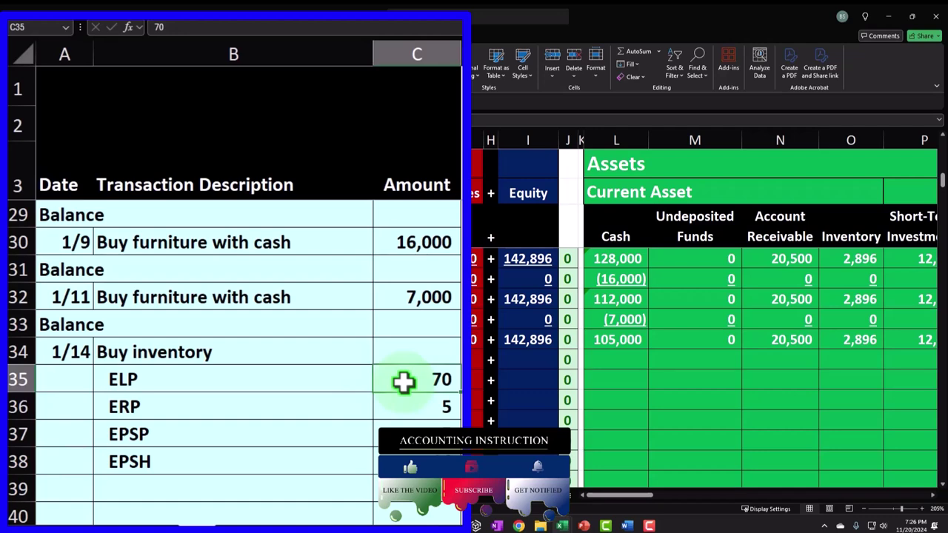
{"action": "key", "text": "Left"}
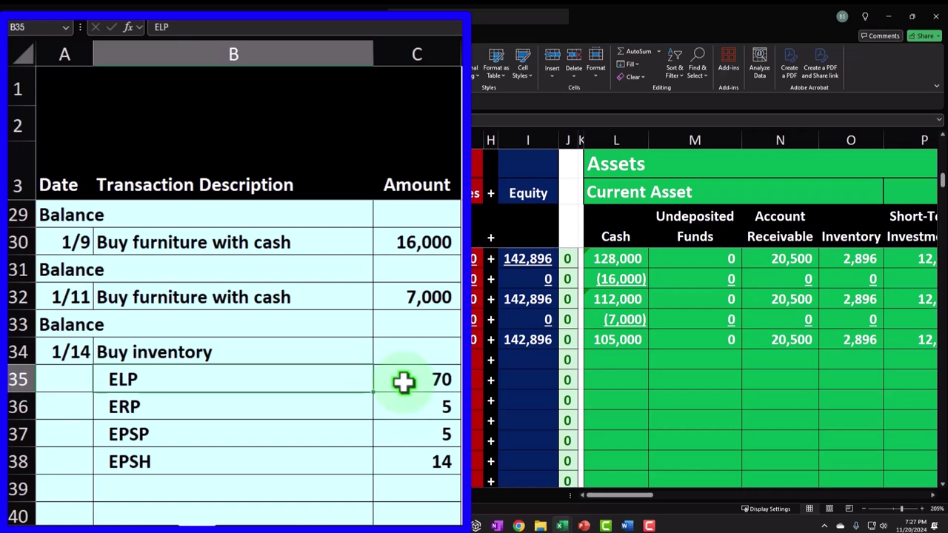
{"action": "key", "text": "Right"}
{"action": "key", "text": "Right"}
{"action": "key", "text": "Right"}
{"action": "key", "text": "Right"}
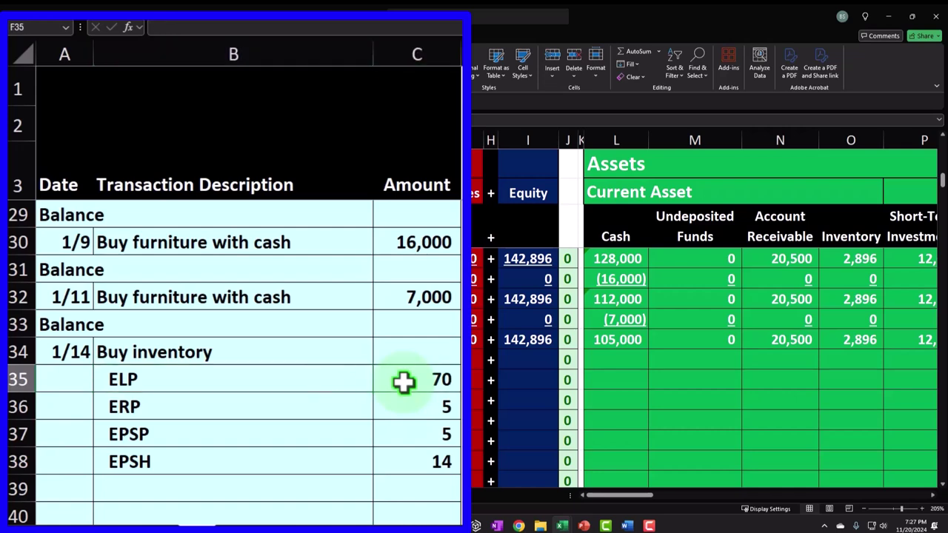
{"action": "key", "text": "Right"}
{"action": "key", "text": "Right"}
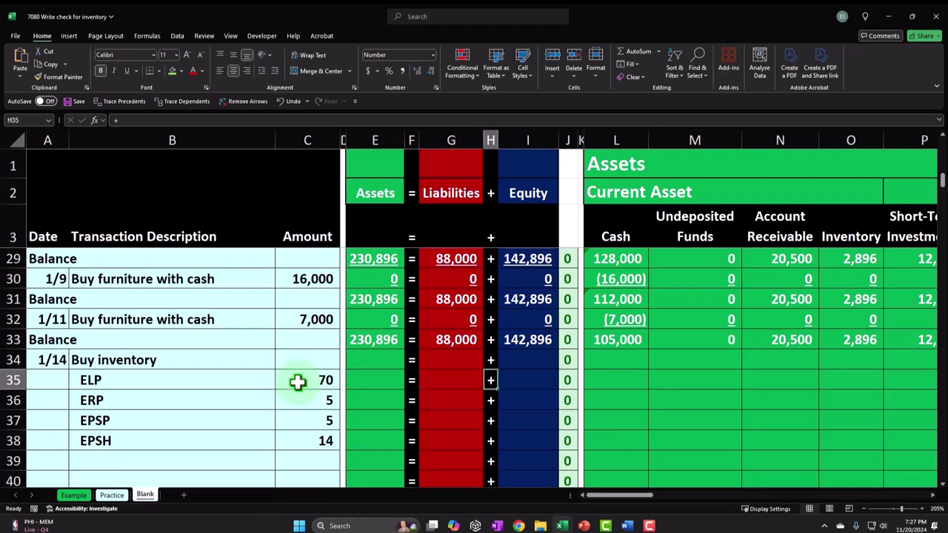
{"action": "key", "text": "Right"}
{"action": "key", "text": "Right"}
{"action": "key", "text": "Right"}
{"action": "key", "text": "Right"}
{"action": "key", "text": "Right"}
{"action": "key", "text": "Right"}
{"action": "key", "text": "Right"}
{"action": "key", "text": "Right"}
{"action": "key", "text": "Right"}
{"action": "key", "text": "Right"}
{"action": "key", "text": "Right"}
{"action": "key", "text": "Right"}
{"action": "key", "text": "Right"}
{"action": "key", "text": "Right"}
{"action": "key", "text": "Right"}
{"action": "key", "text": "Right"}
{"action": "key", "text": "Right"}
{"action": "key", "text": "Right"}
{"action": "key", "text": "Right"}
{"action": "key", "text": "Right"}
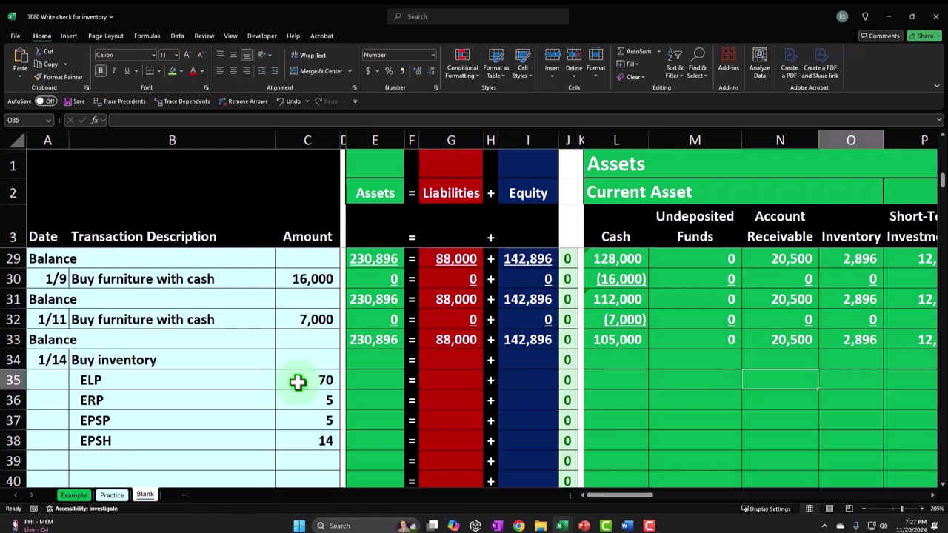
{"action": "key", "text": "Right"}
{"action": "key", "text": "Right"}
{"action": "key", "text": "Right"}
{"action": "key", "text": "Right"}
{"action": "key", "text": "Right"}
{"action": "key", "text": "Right"}
{"action": "key", "text": "Right"}
{"action": "key", "text": "Right"}
{"action": "key", "text": "Right"}
{"action": "key", "text": "Right"}
{"action": "key", "text": "Right"}
{"action": "key", "text": "Right"}
{"action": "key", "text": "Right"}
{"action": "key", "text": "Right"}
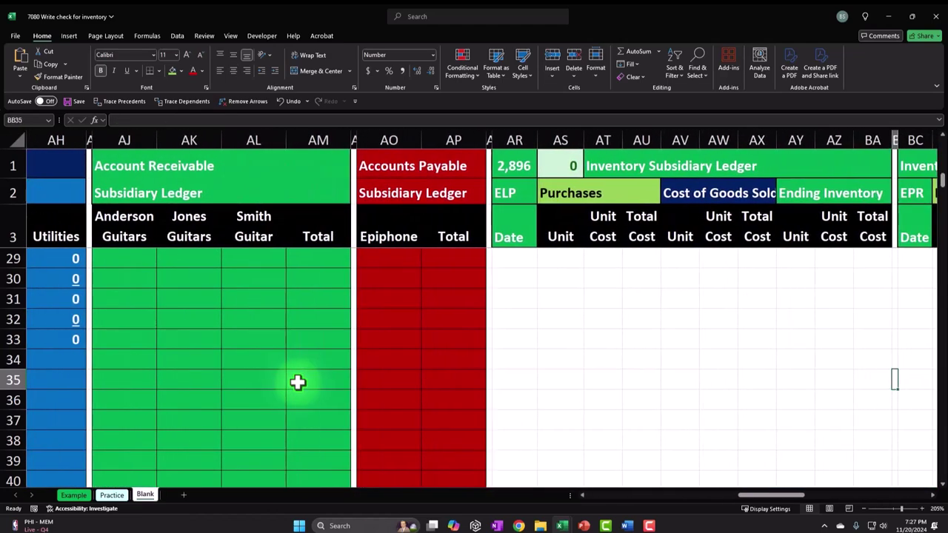
{"action": "scroll", "coordinate": [569, 407], "scroll_direction": "up", "scroll_amount": 8}
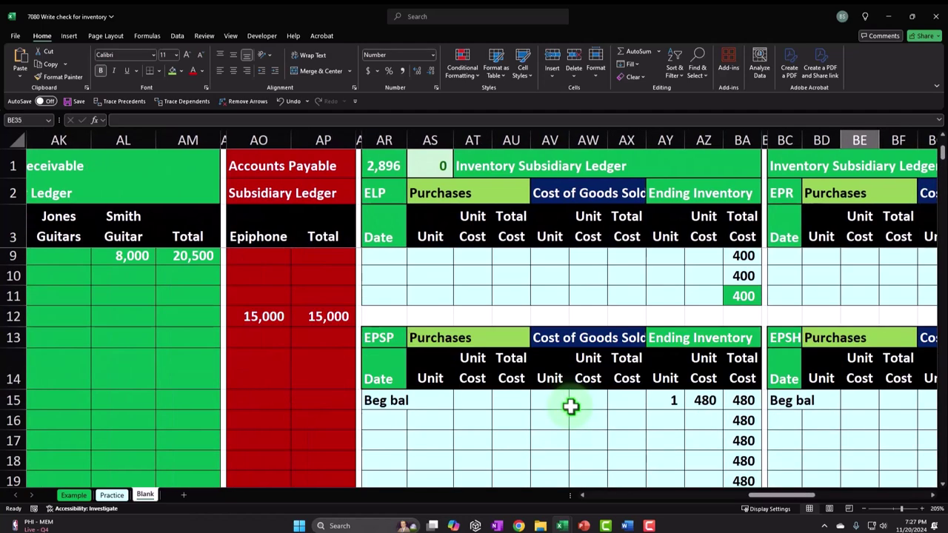
{"action": "left_click_drag", "start_coordinate": [403, 222], "coordinate": [410, 232]}
{"action": "left_click", "coordinate": [381, 191]}
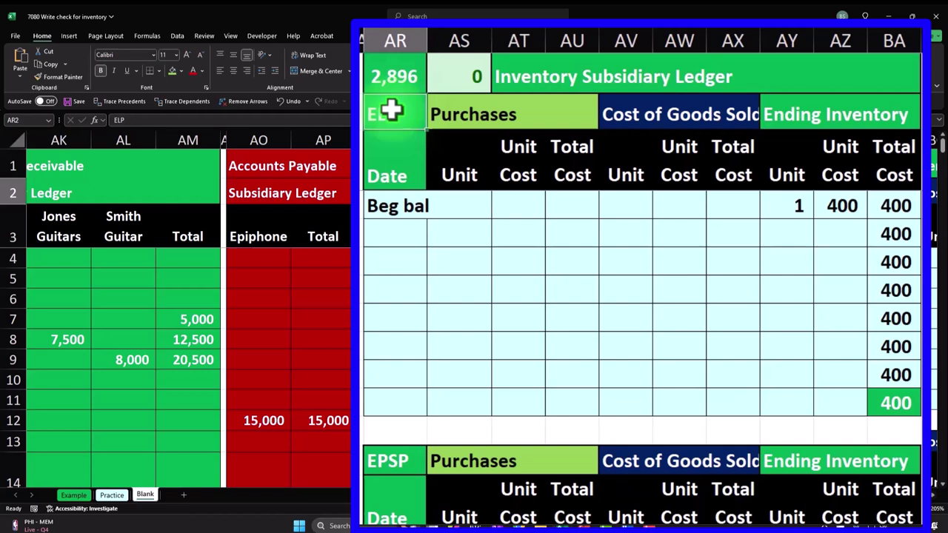
{"action": "key", "text": "Right"}
{"action": "key", "text": "Right"}
{"action": "key", "text": "Right"}
{"action": "key", "text": "Down"}
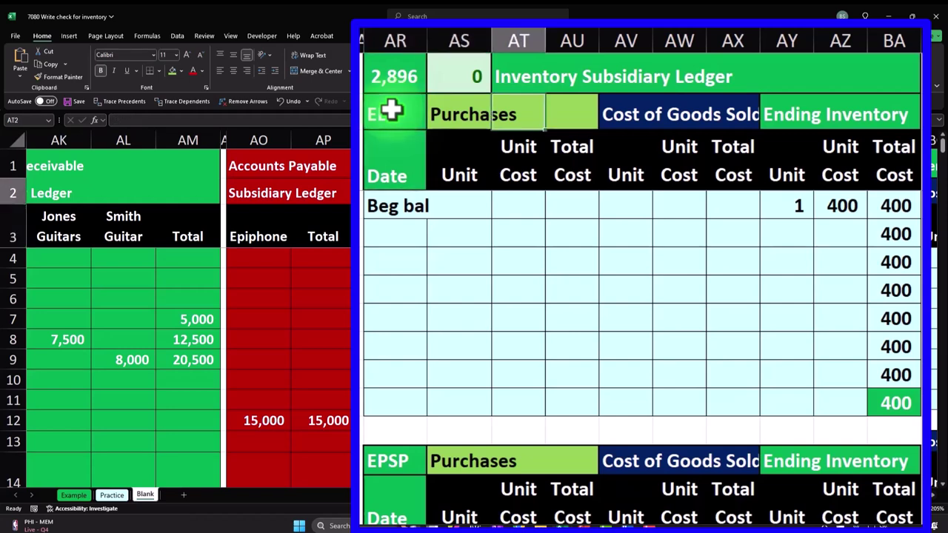
{"action": "key", "text": "Right"}
{"action": "key", "text": "Right"}
{"action": "key", "text": "Right"}
{"action": "key", "text": "Right"}
{"action": "key", "text": "Right"}
{"action": "key", "text": "Down"}
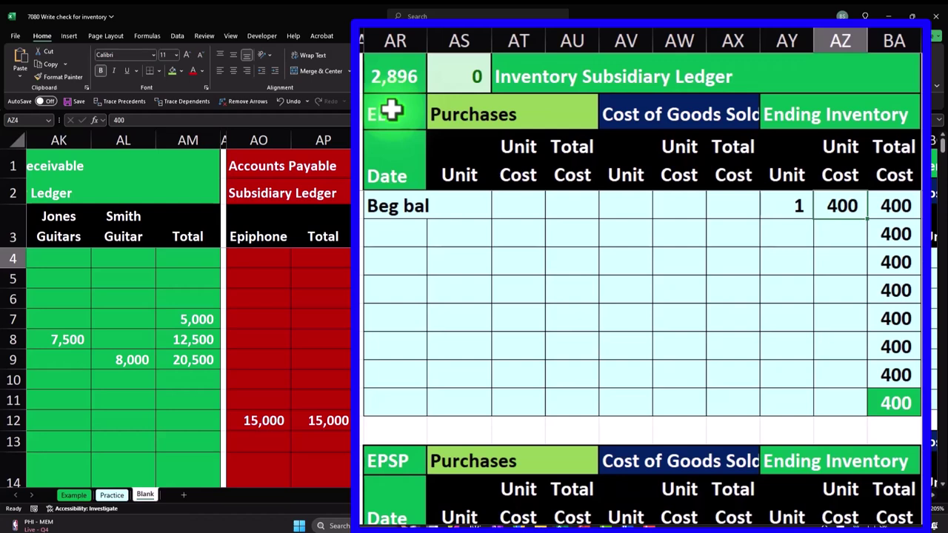
{"action": "key", "text": "Left"}
{"action": "key", "text": "Left"}
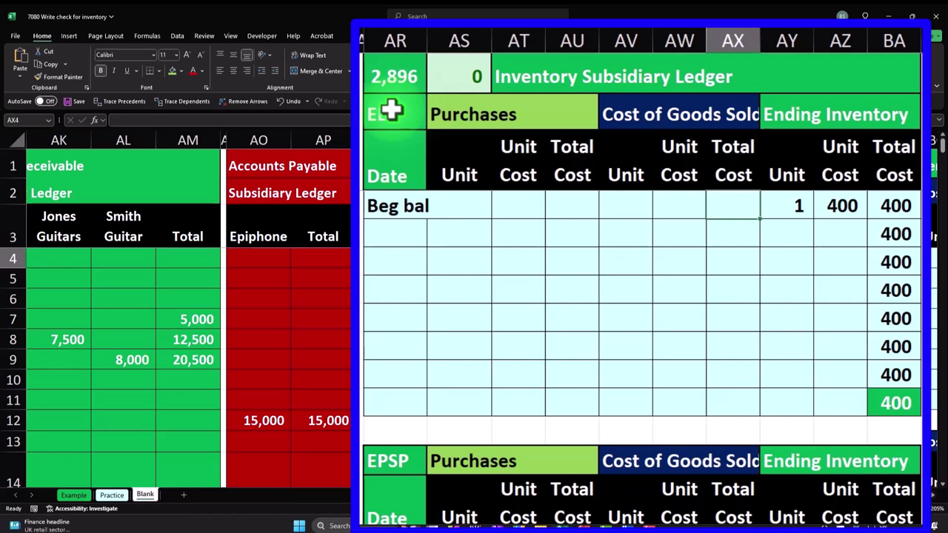
{"action": "key", "text": "Down"}
{"action": "key", "text": "Down"}
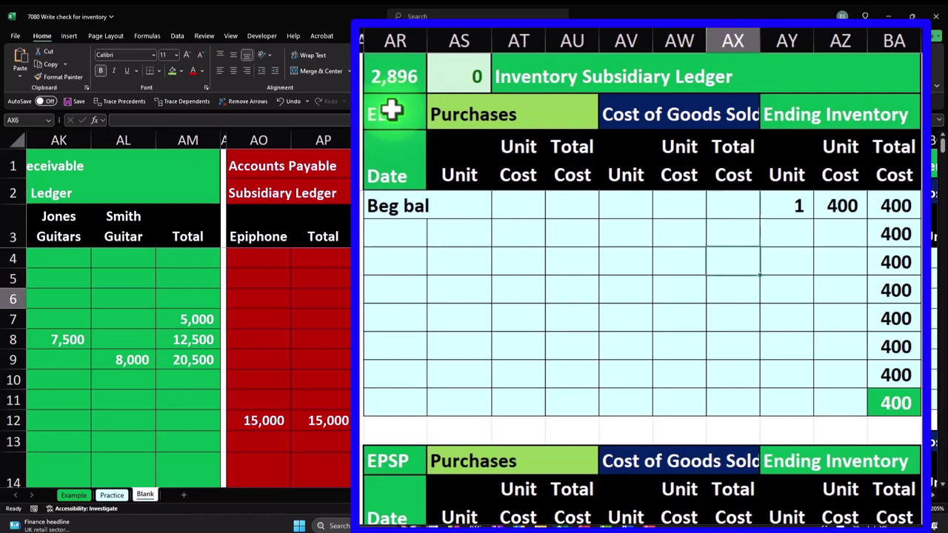
{"action": "key", "text": "Left"}
{"action": "key", "text": "Left"}
{"action": "key", "text": "Left"}
{"action": "key", "text": "Left"}
{"action": "key", "text": "Left"}
{"action": "key", "text": "Left"}
{"action": "key", "text": "Left"}
{"action": "key", "text": "Left"}
{"action": "key", "text": "Left"}
{"action": "key", "text": "Left"}
{"action": "key", "text": "Left"}
{"action": "key", "text": "Left"}
{"action": "key", "text": "Left"}
{"action": "key", "text": "Left"}
{"action": "key", "text": "Left"}
{"action": "key", "text": "Left"}
{"action": "key", "text": "Left"}
{"action": "key", "text": "Left"}
{"action": "key", "text": "Left"}
{"action": "key", "text": "Left"}
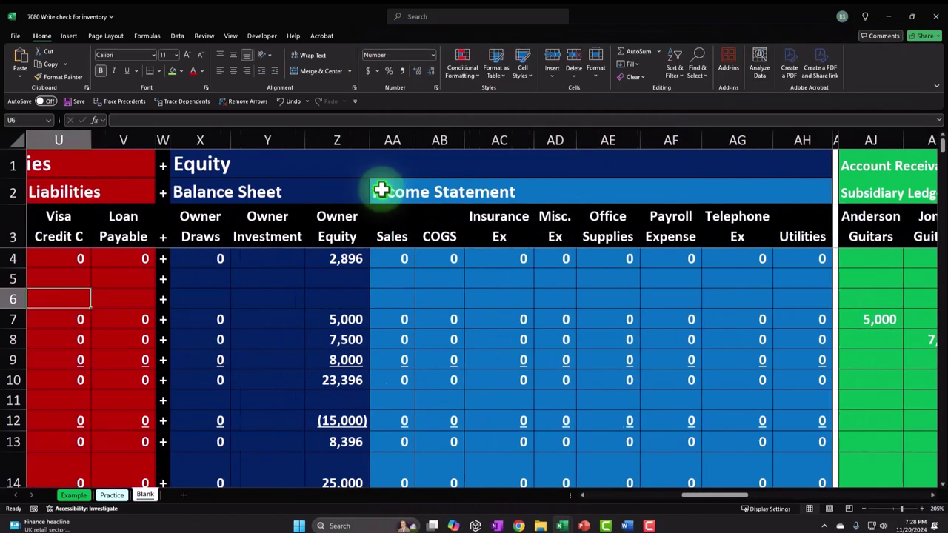
- Start the ELP Inventory formula in O35 as =C35*
{"action": "key", "text": "Left"}
{"action": "key", "text": "Left"}
{"action": "key", "text": "Left"}
{"action": "key", "text": "Down"}
{"action": "key", "text": "Down"}
{"action": "key", "text": "Down"}
{"action": "key", "text": "Down"}
{"action": "key", "text": "Down"}
{"action": "key", "text": "Down"}
{"action": "key", "text": "Down"}
{"action": "key", "text": "Down"}
{"action": "key", "text": "Down"}
{"action": "key", "text": "Down"}
{"action": "key", "text": "Down"}
{"action": "key", "text": "Down"}
{"action": "key", "text": "Down"}
{"action": "key", "text": "Down"}
{"action": "key", "text": "Down"}
{"action": "key", "text": "Down"}
{"action": "key", "text": "Down"}
{"action": "key", "text": "Down"}
{"action": "key", "text": "Down"}
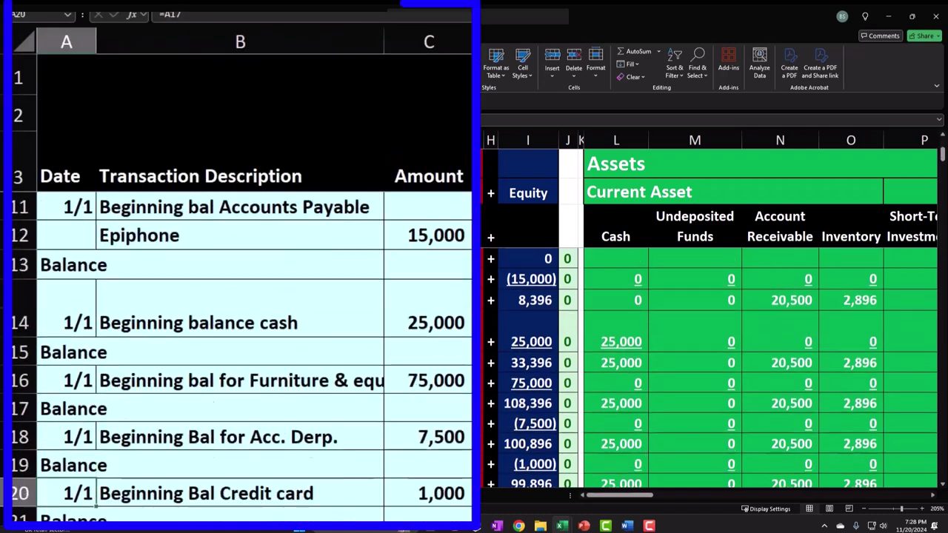
{"action": "key", "text": "Down"}
{"action": "key", "text": "Down"}
{"action": "key", "text": "Down"}
{"action": "key", "text": "Down"}
{"action": "key", "text": "Down"}
{"action": "key", "text": "Down"}
{"action": "key", "text": "Down"}
{"action": "key", "text": "Down"}
{"action": "key", "text": "Down"}
{"action": "key", "text": "Down"}
{"action": "key", "text": "Down"}
{"action": "key", "text": "Down"}
{"action": "key", "text": "Down"}
{"action": "key", "text": "Down"}
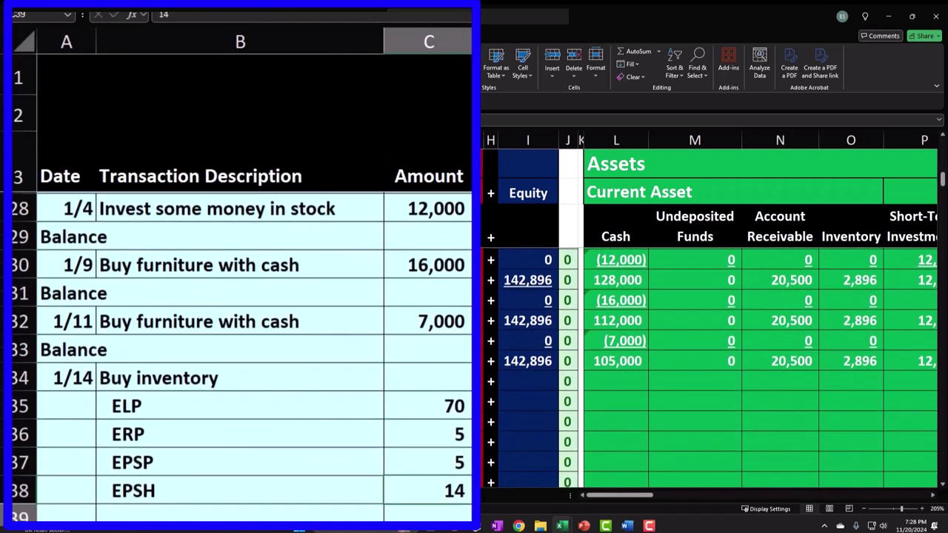
{"action": "key", "text": "Up"}
{"action": "key", "text": "Up"}
{"action": "key", "text": "Up"}
{"action": "key", "text": "Up"}
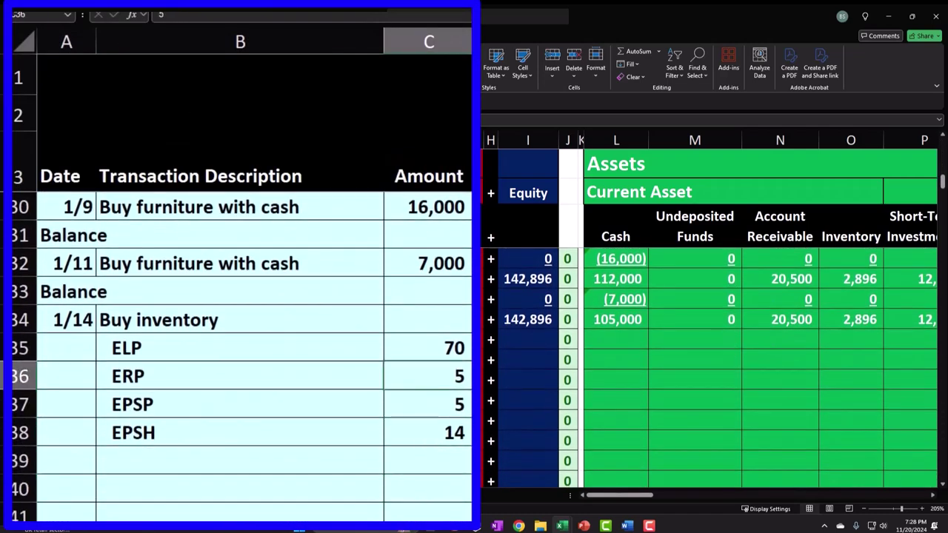
{"action": "key", "text": "Right"}
{"action": "key", "text": "Right"}
{"action": "key", "text": "Right"}
{"action": "key", "text": "Right"}
{"action": "key", "text": "Right"}
{"action": "key", "text": "Right"}
{"action": "key", "text": "Right"}
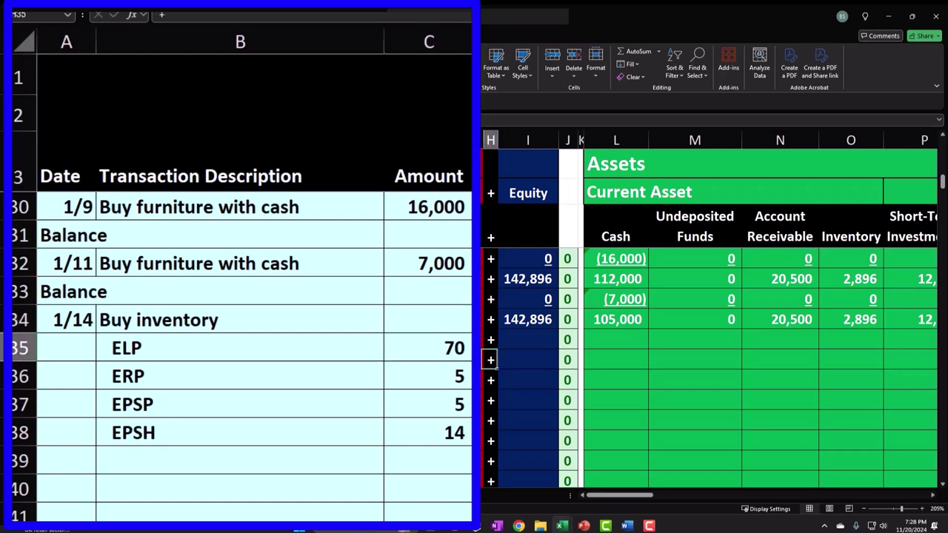
{"action": "key", "text": "Right"}
{"action": "key", "text": "Right"}
{"action": "key", "text": "Right"}
{"action": "key", "text": "Right"}
{"action": "key", "text": "Right"}
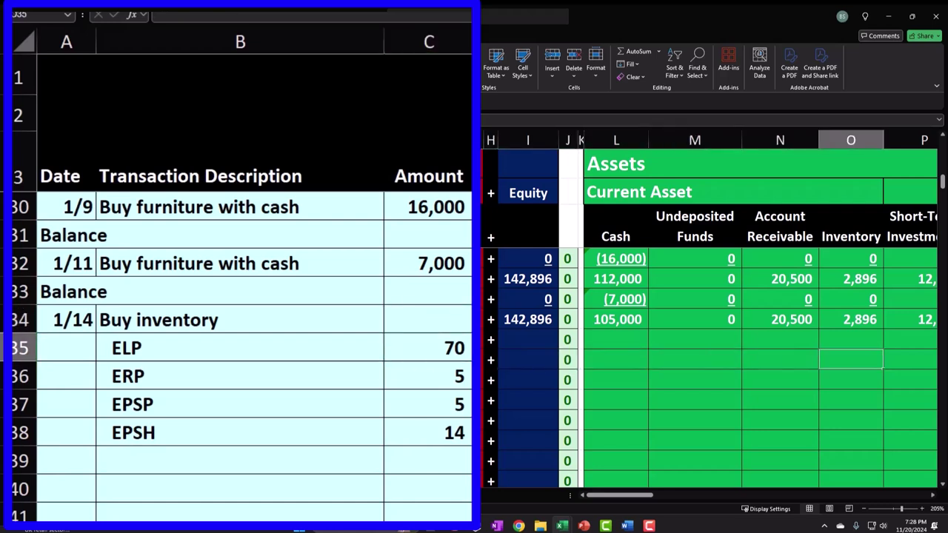
{"action": "type", "text": "="}
{"action": "key", "text": "Left"}
{"action": "key", "text": "Left"}
{"action": "key", "text": "Left"}
{"action": "key", "text": "Left"}
{"action": "key", "text": "Left"}
{"action": "key", "text": "Left"}
{"action": "key", "text": "Left"}
{"action": "key", "text": "Left"}
{"action": "key", "text": "Left"}
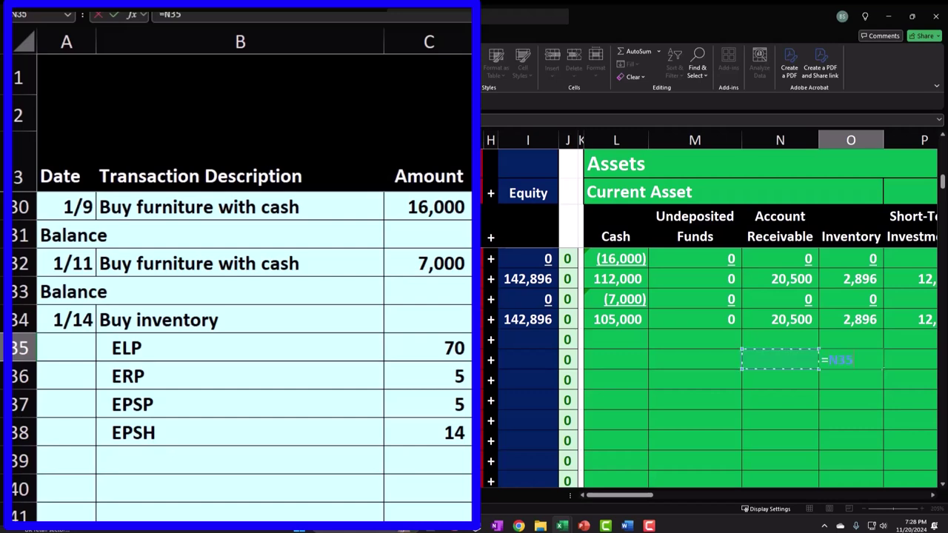
{"action": "key", "text": "Left"}
{"action": "key", "text": "Left"}
{"action": "key", "text": "Left"}
{"action": "type", "text": "*"}
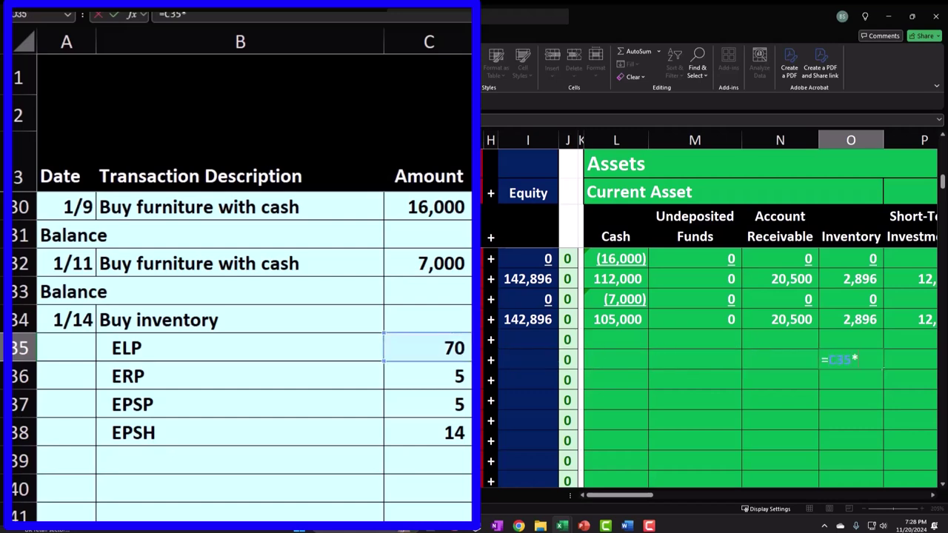
- Complete it with the ELP ledger's 400 unit cost in AZ4, giving 28,000
{"action": "key", "text": "Up"}
{"action": "key", "text": "Up"}
{"action": "key", "text": "Up"}
{"action": "key", "text": "Up"}
{"action": "key", "text": "Up"}
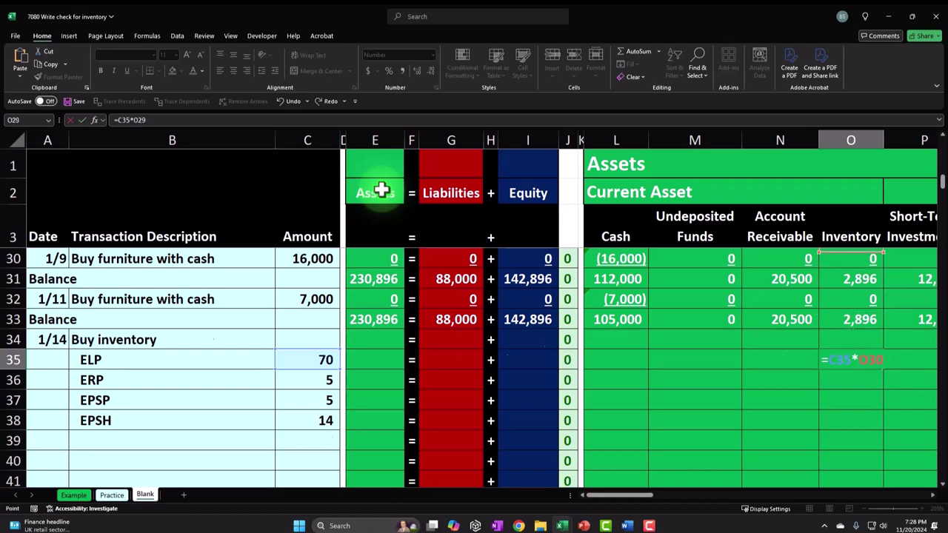
{"action": "key", "text": "Up"}
{"action": "key", "text": "Up"}
{"action": "key", "text": "Up"}
{"action": "key", "text": "Up"}
{"action": "key", "text": "Up"}
{"action": "key", "text": "Up"}
{"action": "key", "text": "Up"}
{"action": "key", "text": "Up"}
{"action": "key", "text": "Up"}
{"action": "key", "text": "Up"}
{"action": "key", "text": "Up"}
{"action": "key", "text": "Up"}
{"action": "key", "text": "Up"}
{"action": "key", "text": "Up"}
{"action": "key", "text": "Up"}
{"action": "key", "text": "Up"}
{"action": "key", "text": "Up"}
{"action": "key", "text": "Up"}
{"action": "key", "text": "Up"}
{"action": "key", "text": "Up"}
{"action": "key", "text": "Right"}
{"action": "key", "text": "Right"}
{"action": "key", "text": "Right"}
{"action": "key", "text": "Right"}
{"action": "key", "text": "Right"}
{"action": "key", "text": "Right"}
{"action": "key", "text": "Right"}
{"action": "key", "text": "Right"}
{"action": "key", "text": "Right"}
{"action": "key", "text": "Right"}
{"action": "key", "text": "Right"}
{"action": "key", "text": "Right"}
{"action": "key", "text": "Right"}
{"action": "key", "text": "Right"}
{"action": "key", "text": "Right"}
{"action": "key", "text": "Right"}
{"action": "key", "text": "Right"}
{"action": "key", "text": "Right"}
{"action": "key", "text": "Right"}
{"action": "key", "text": "Right"}
{"action": "key", "text": "Right"}
{"action": "key", "text": "Right"}
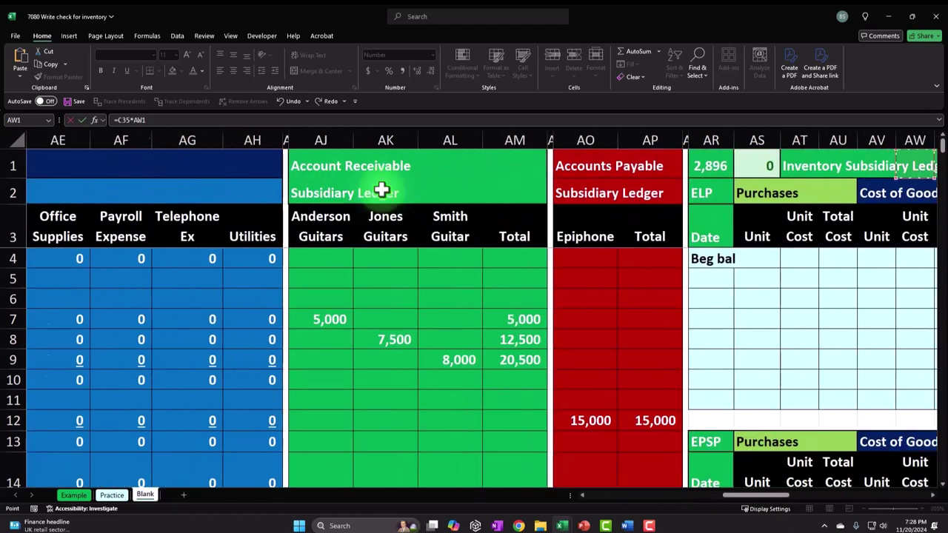
{"action": "key", "text": "Right"}
{"action": "key", "text": "Right"}
{"action": "key", "text": "Right"}
{"action": "key", "text": "Right"}
{"action": "key", "text": "Right"}
{"action": "key", "text": "Right"}
{"action": "key", "text": "Left"}
{"action": "key", "text": "Left"}
{"action": "key", "text": "Left"}
{"action": "key", "text": "Down"}
{"action": "key", "text": "Down"}
{"action": "key", "text": "Down"}
{"action": "key", "text": "Down"}
{"action": "key", "text": "Up"}
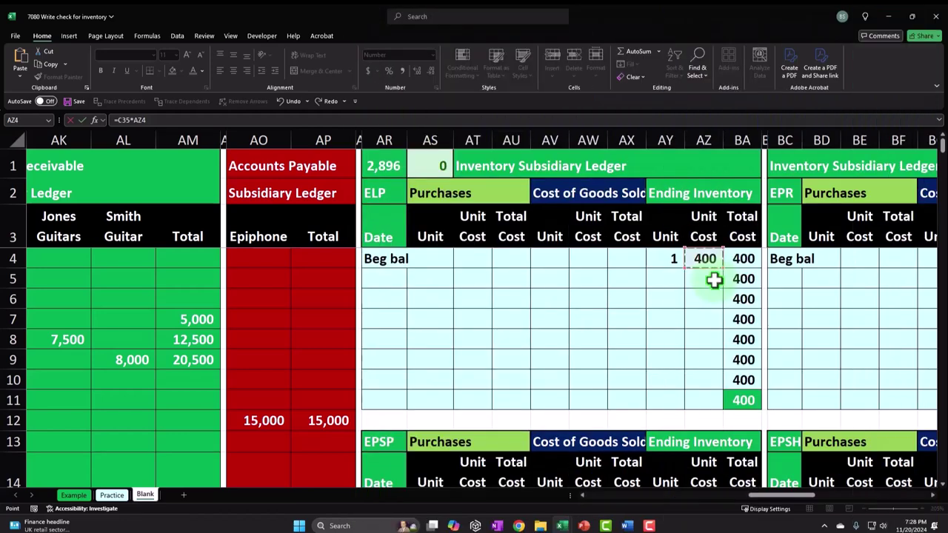
{"action": "key", "text": "Escape"}
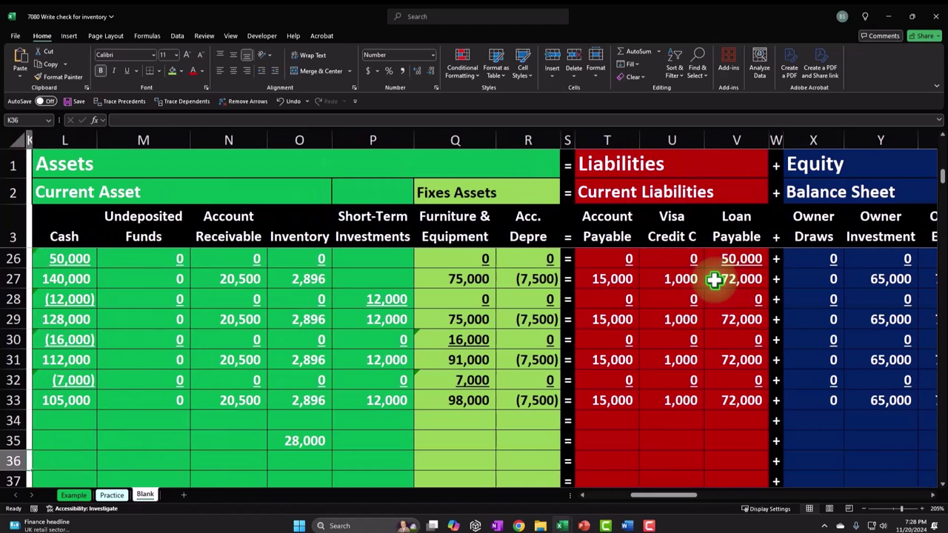
{"action": "key", "text": "Left"}
{"action": "key", "text": "Left"}
{"action": "key", "text": "Left"}
{"action": "key", "text": "Left"}
{"action": "key", "text": "Left"}
{"action": "key", "text": "Left"}
{"action": "key", "text": "Down"}
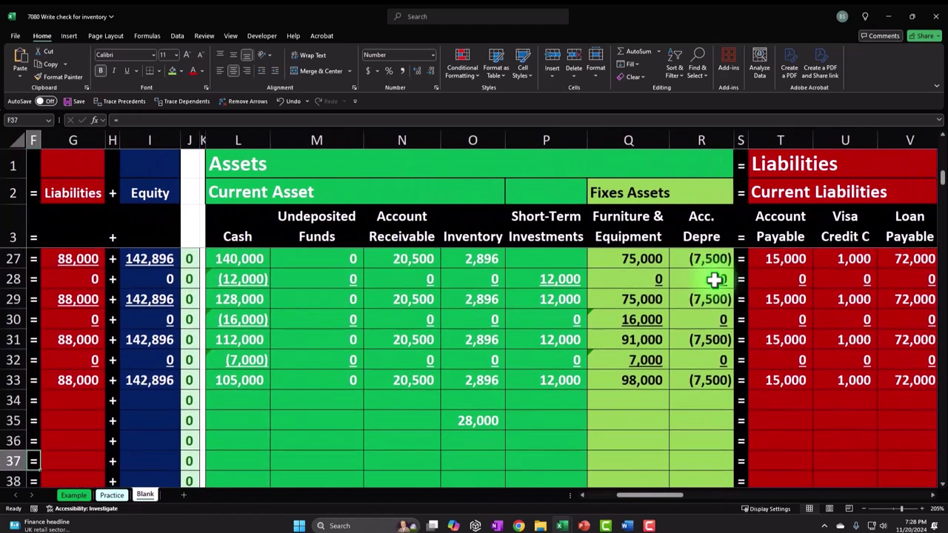
{"action": "key", "text": "Right"}
{"action": "key", "text": "Right"}
{"action": "key", "text": "Right"}
{"action": "key", "text": "Right"}
{"action": "key", "text": "Right"}
{"action": "key", "text": "Right"}
{"action": "key", "text": "Right"}
{"action": "key", "text": "Right"}
{"action": "key", "text": "Right"}
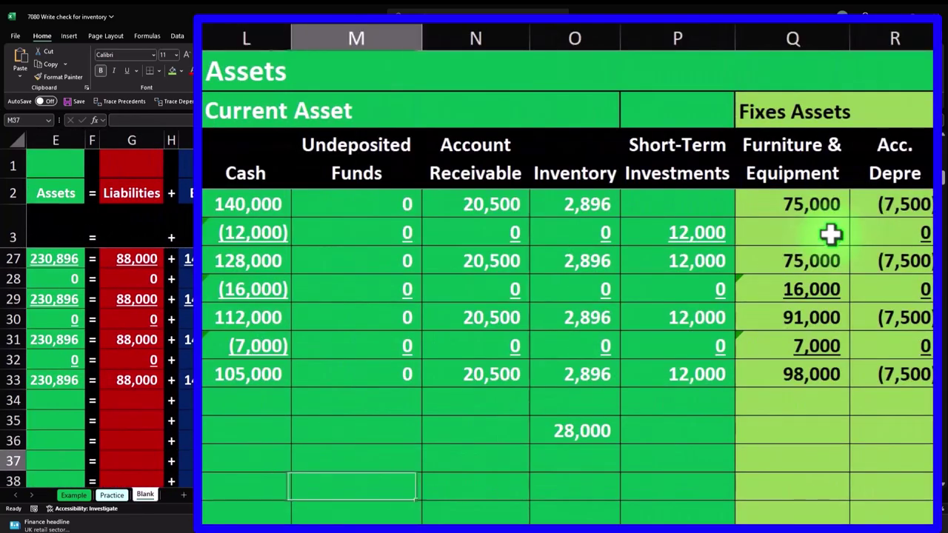
{"action": "key", "text": "Right"}
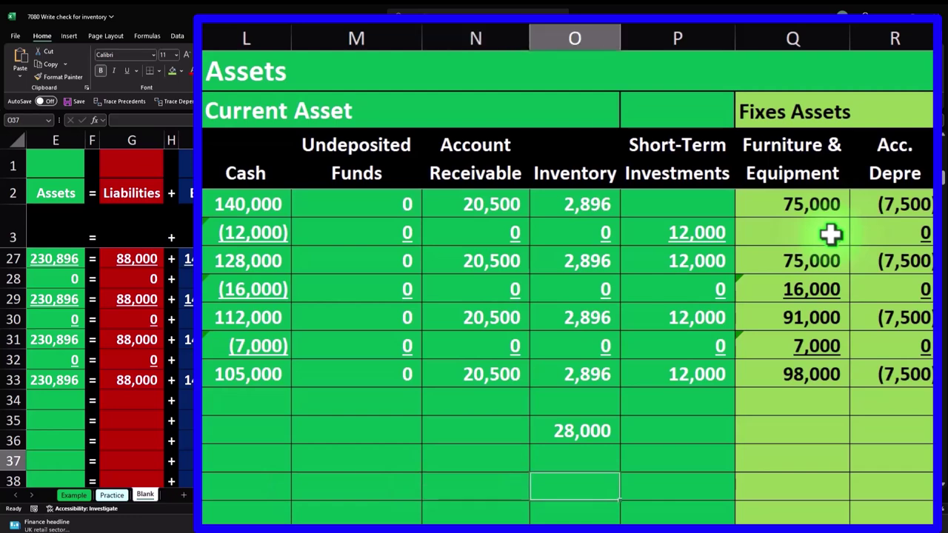
{"action": "key", "text": "Up"}
{"action": "key", "text": "Up"}
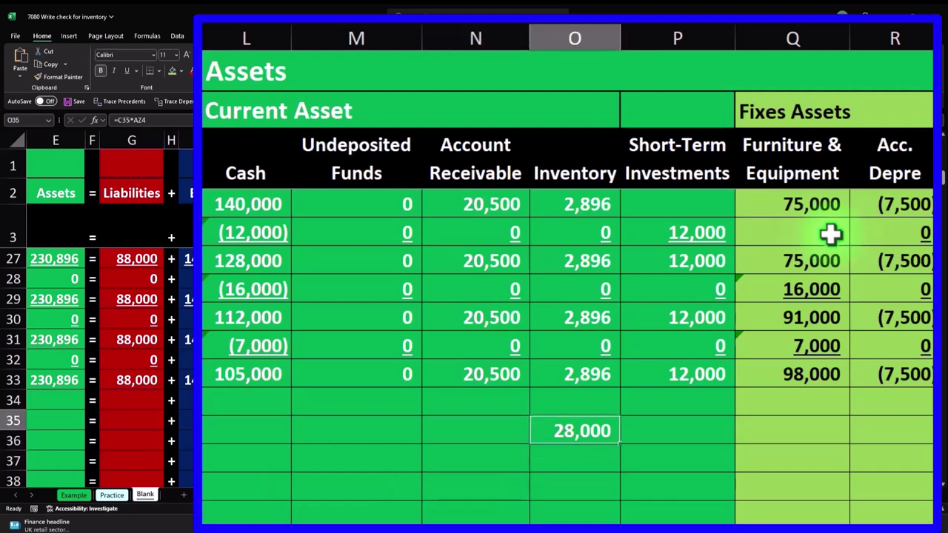
- Cost the ERP line in O36 as 5 units times the 440 unit cost (2,200)
{"action": "key", "text": "Down"}
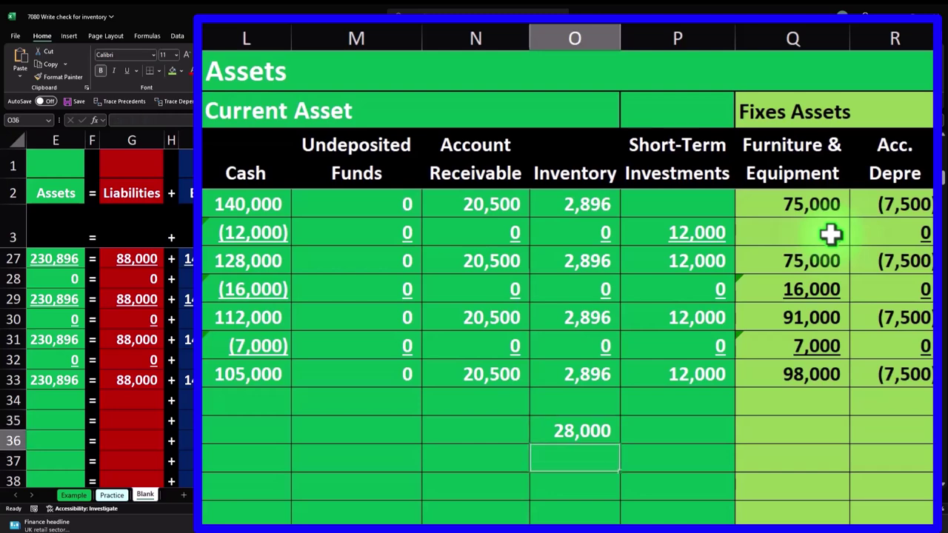
{"action": "type", "text": "="}
{"action": "key", "text": "Left"}
{"action": "key", "text": "Left"}
{"action": "key", "text": "Left"}
{"action": "key", "text": "Left"}
{"action": "key", "text": "Left"}
{"action": "key", "text": "Left"}
{"action": "key", "text": "Left"}
{"action": "key", "text": "Left"}
{"action": "key", "text": "Left"}
{"action": "key", "text": "Left"}
{"action": "key", "text": "Left"}
{"action": "key", "text": "Left"}
{"action": "key", "text": "Left"}
{"action": "key", "text": "Left"}
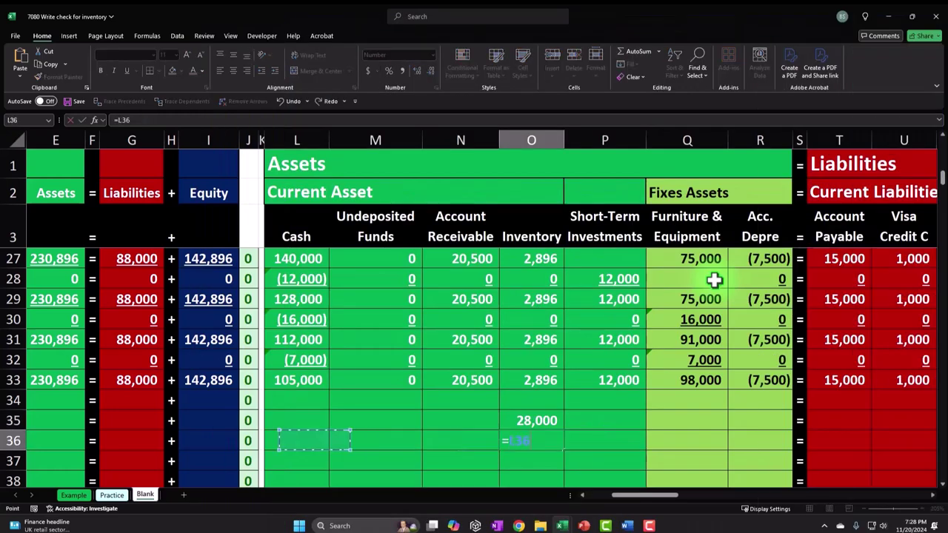
{"action": "key", "text": "Right"}
{"action": "key", "text": "Right"}
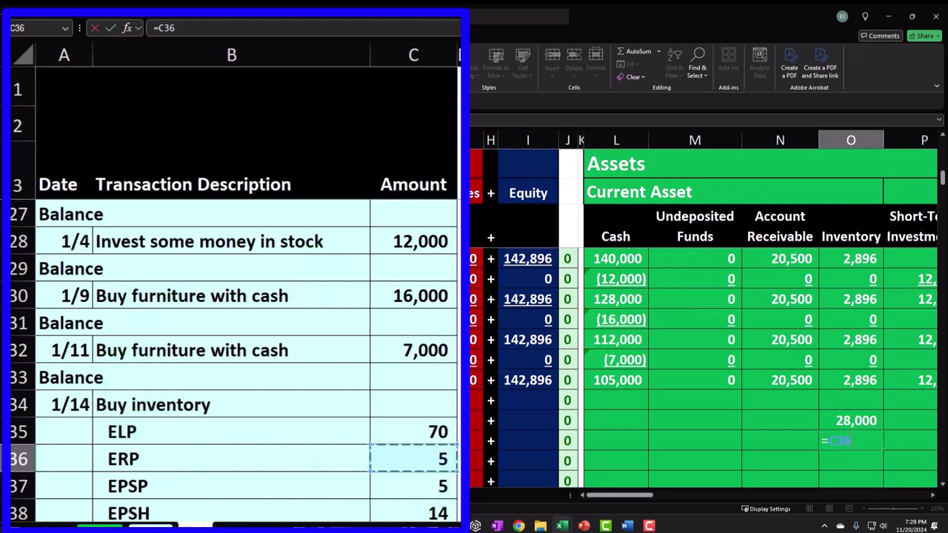
{"action": "type", "text": "*"}
{"action": "key", "text": "Up"}
{"action": "key", "text": "Up"}
{"action": "key", "text": "Up"}
{"action": "key", "text": "Up"}
{"action": "key", "text": "Up"}
{"action": "key", "text": "Up"}
{"action": "key", "text": "Up"}
{"action": "key", "text": "Up"}
{"action": "key", "text": "Up"}
{"action": "key", "text": "Up"}
{"action": "key", "text": "Up"}
{"action": "key", "text": "Up"}
{"action": "key", "text": "Up"}
{"action": "key", "text": "Up"}
{"action": "key", "text": "Up"}
{"action": "key", "text": "Up"}
{"action": "key", "text": "Up"}
{"action": "key", "text": "Up"}
{"action": "key", "text": "Up"}
{"action": "key", "text": "Up"}
{"action": "key", "text": "Up"}
{"action": "key", "text": "Up"}
{"action": "key", "text": "Up"}
{"action": "key", "text": "Right"}
{"action": "key", "text": "Right"}
{"action": "key", "text": "Right"}
{"action": "key", "text": "Right"}
{"action": "key", "text": "Right"}
{"action": "key", "text": "Right"}
{"action": "key", "text": "Right"}
{"action": "key", "text": "Right"}
{"action": "key", "text": "Right"}
{"action": "key", "text": "Right"}
{"action": "key", "text": "Right"}
{"action": "key", "text": "Right"}
{"action": "key", "text": "Right"}
{"action": "key", "text": "Right"}
{"action": "key", "text": "Right"}
{"action": "key", "text": "Right"}
{"action": "key", "text": "Right"}
{"action": "key", "text": "Right"}
{"action": "key", "text": "Right"}
{"action": "key", "text": "Right"}
{"action": "key", "text": "Right"}
{"action": "key", "text": "Right"}
{"action": "key", "text": "Right"}
{"action": "key", "text": "Right"}
{"action": "key", "text": "Right"}
{"action": "key", "text": "Right"}
{"action": "key", "text": "Right"}
{"action": "key", "text": "Right"}
{"action": "key", "text": "Right"}
{"action": "key", "text": "Right"}
{"action": "key", "text": "Right"}
{"action": "key", "text": "Right"}
{"action": "key", "text": "Right"}
{"action": "key", "text": "Right"}
{"action": "key", "text": "Right"}
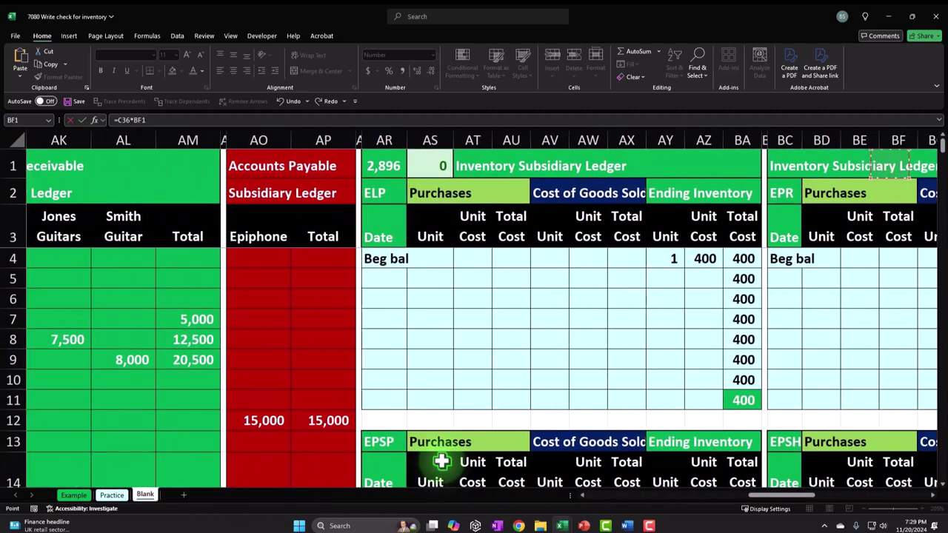
{"action": "key", "text": "Right"}
{"action": "key", "text": "Right"}
{"action": "key", "text": "Left"}
{"action": "key", "text": "Left"}
{"action": "key", "text": "Left"}
{"action": "key", "text": "Left"}
{"action": "key", "text": "Left"}
{"action": "key", "text": "Down"}
{"action": "key", "text": "Right"}
{"action": "key", "text": "Right"}
{"action": "key", "text": "Right"}
{"action": "key", "text": "Right"}
{"action": "key", "text": "Right"}
{"action": "key", "text": "Right"}
{"action": "key", "text": "Right"}
{"action": "key", "text": "Right"}
{"action": "key", "text": "Right"}
{"action": "key", "text": "Right"}
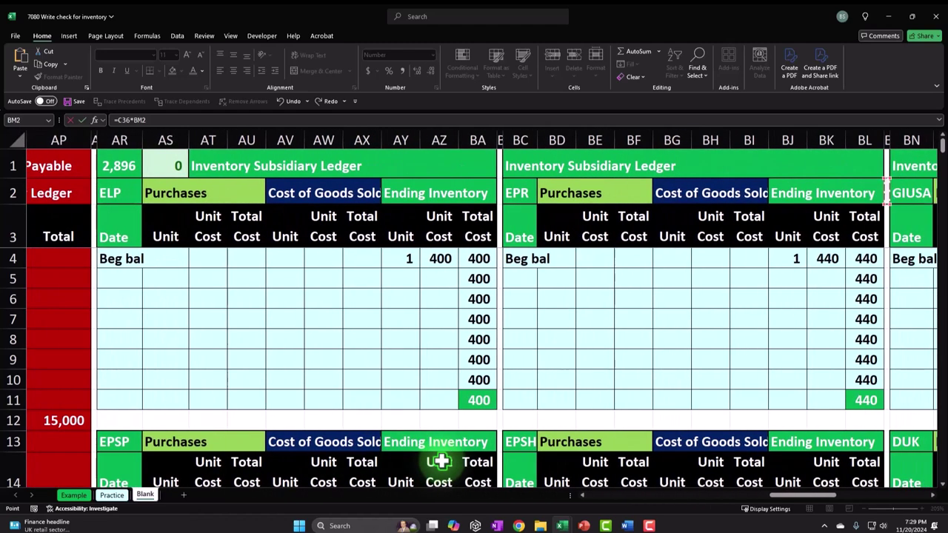
{"action": "key", "text": "Down"}
{"action": "key", "text": "Down"}
{"action": "key", "text": "Left"}
{"action": "key", "text": "Left"}
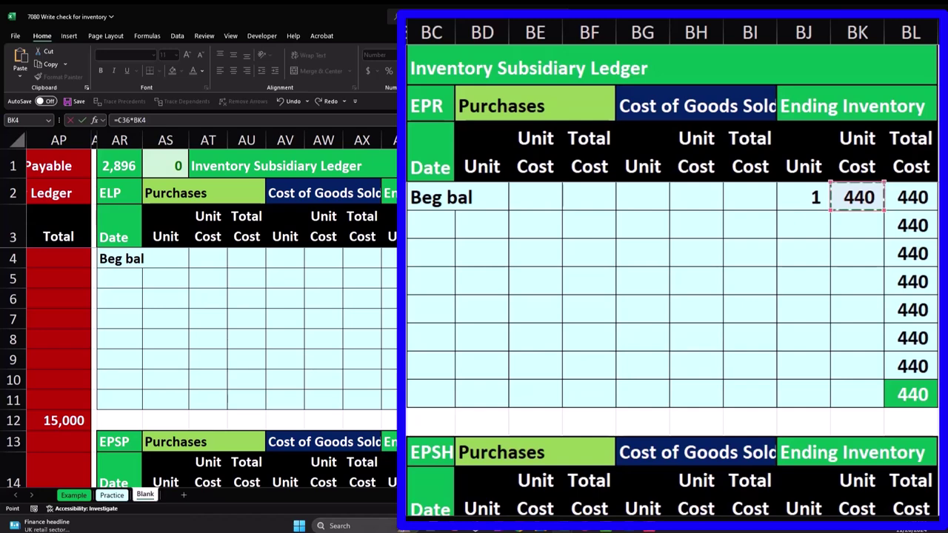
{"action": "key", "text": "Return"}
- Start the EPSP Inventory formula in O37 as =C37*
{"action": "scroll", "coordinate": [441, 460], "scroll_direction": "down", "scroll_amount": 1}
{"action": "key", "text": "Up"}
{"action": "key", "text": "Home"}
{"action": "key", "text": "Right"}
{"action": "key", "text": "Right"}
{"action": "key", "text": "Right"}
{"action": "key", "text": "Right"}
{"action": "key", "text": "Right"}
{"action": "key", "text": "Right"}
{"action": "key", "text": "Right"}
{"action": "key", "text": "Right"}
{"action": "key", "text": "Right"}
{"action": "key", "text": "Right"}
{"action": "key", "text": "Right"}
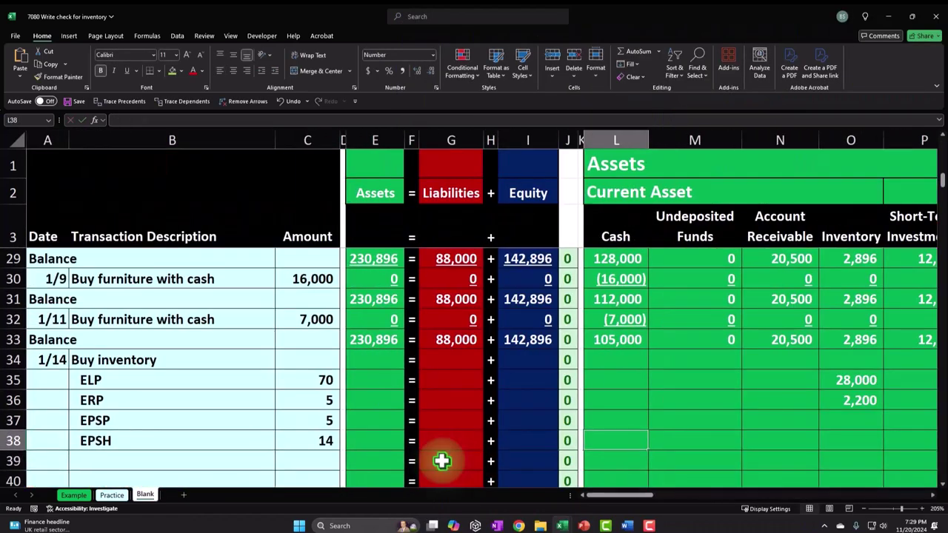
{"action": "key", "text": "Right"}
{"action": "key", "text": "Right"}
{"action": "key", "text": "Right"}
{"action": "key", "text": "Up"}
{"action": "key", "text": "Up"}
{"action": "key", "text": "Down"}
{"action": "type", "text": "="}
{"action": "key", "text": "Left"}
{"action": "key", "text": "Left"}
{"action": "key", "text": "Left"}
{"action": "key", "text": "Left"}
{"action": "key", "text": "Left"}
{"action": "key", "text": "Left"}
{"action": "key", "text": "Left"}
{"action": "key", "text": "Left"}
{"action": "key", "text": "Left"}
{"action": "key", "text": "Left"}
{"action": "key", "text": "Left"}
{"action": "key", "text": "Left"}
{"action": "type", "text": "*"}
- Complete the EPSP formula with the 480 unit cost in AZ15, giving 2,400
{"action": "key", "text": "Up"}
{"action": "key", "text": "Up"}
{"action": "key", "text": "Up"}
{"action": "key", "text": "Up"}
{"action": "key", "text": "Up"}
{"action": "key", "text": "Up"}
{"action": "key", "text": "Up"}
{"action": "key", "text": "Up"}
{"action": "key", "text": "Up"}
{"action": "key", "text": "Up"}
{"action": "key", "text": "Up"}
{"action": "key", "text": "Up"}
{"action": "key", "text": "Up"}
{"action": "key", "text": "Up"}
{"action": "key", "text": "Up"}
{"action": "key", "text": "Up"}
{"action": "key", "text": "Up"}
{"action": "key", "text": "Up"}
{"action": "key", "text": "Up"}
{"action": "key", "text": "Up"}
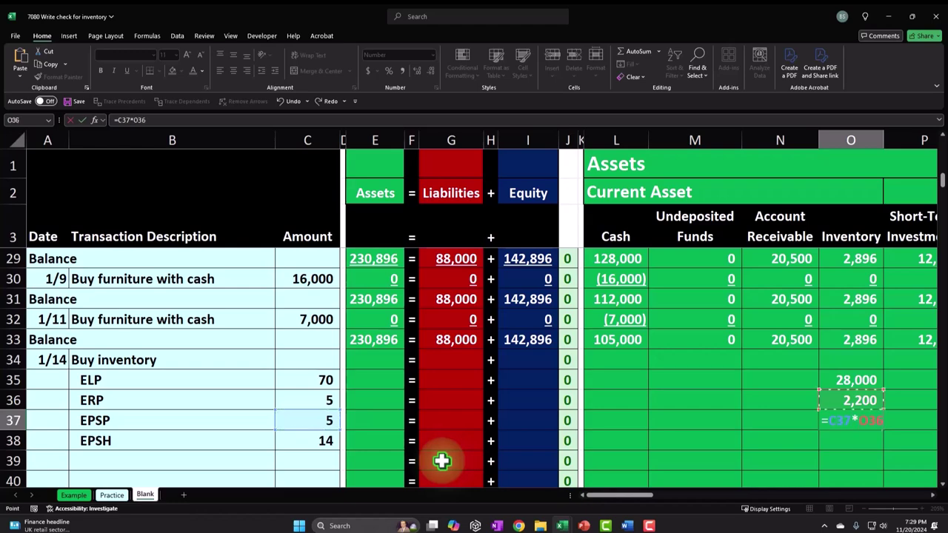
{"action": "key", "text": "Up"}
{"action": "key", "text": "Up"}
{"action": "key", "text": "Up"}
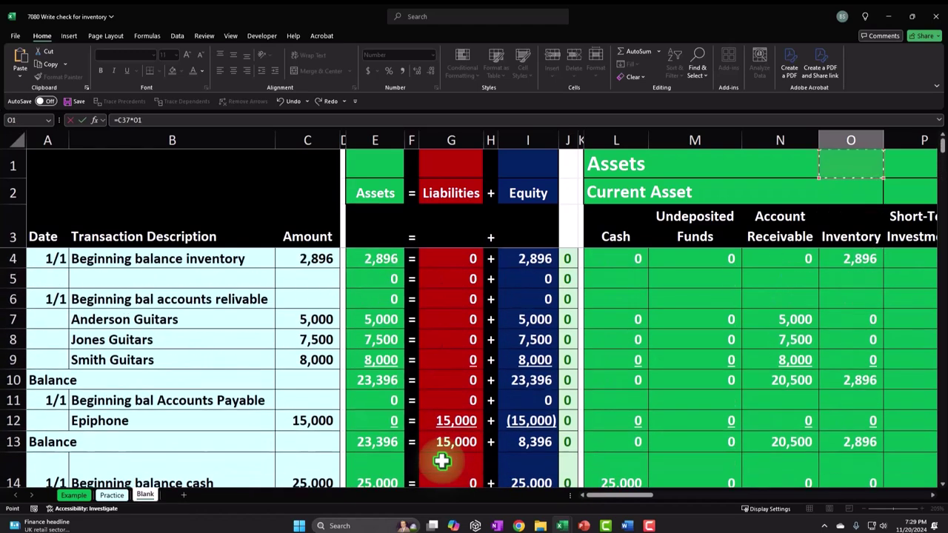
{"action": "key", "text": "Right"}
{"action": "key", "text": "Right"}
{"action": "key", "text": "Right"}
{"action": "key", "text": "Right"}
{"action": "key", "text": "Right"}
{"action": "key", "text": "Right"}
{"action": "key", "text": "Right"}
{"action": "key", "text": "Right"}
{"action": "key", "text": "Right"}
{"action": "key", "text": "Right"}
{"action": "key", "text": "Right"}
{"action": "key", "text": "Right"}
{"action": "key", "text": "Right"}
{"action": "key", "text": "Right"}
{"action": "key", "text": "Right"}
{"action": "key", "text": "Right"}
{"action": "key", "text": "Right"}
{"action": "key", "text": "Right"}
{"action": "key", "text": "Right"}
{"action": "key", "text": "Right"}
{"action": "key", "text": "Right"}
{"action": "key", "text": "Right"}
{"action": "key", "text": "Right"}
{"action": "key", "text": "Right"}
{"action": "key", "text": "Right"}
{"action": "key", "text": "Right"}
{"action": "key", "text": "Right"}
{"action": "key", "text": "Right"}
{"action": "key", "text": "Right"}
{"action": "key", "text": "Right"}
{"action": "key", "text": "Right"}
{"action": "key", "text": "Right"}
{"action": "key", "text": "Right"}
{"action": "key", "text": "Right"}
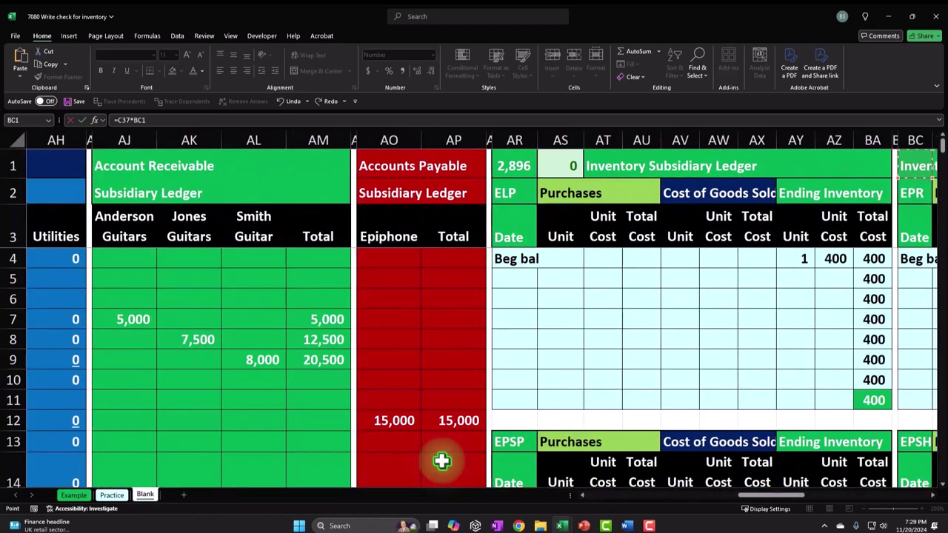
{"action": "key", "text": "Down"}
{"action": "key", "text": "Down"}
{"action": "key", "text": "Down"}
{"action": "key", "text": "Down"}
{"action": "key", "text": "Down"}
{"action": "key", "text": "Down"}
{"action": "key", "text": "Left"}
{"action": "key", "text": "Left"}
{"action": "key", "text": "Left"}
{"action": "key", "text": "Left"}
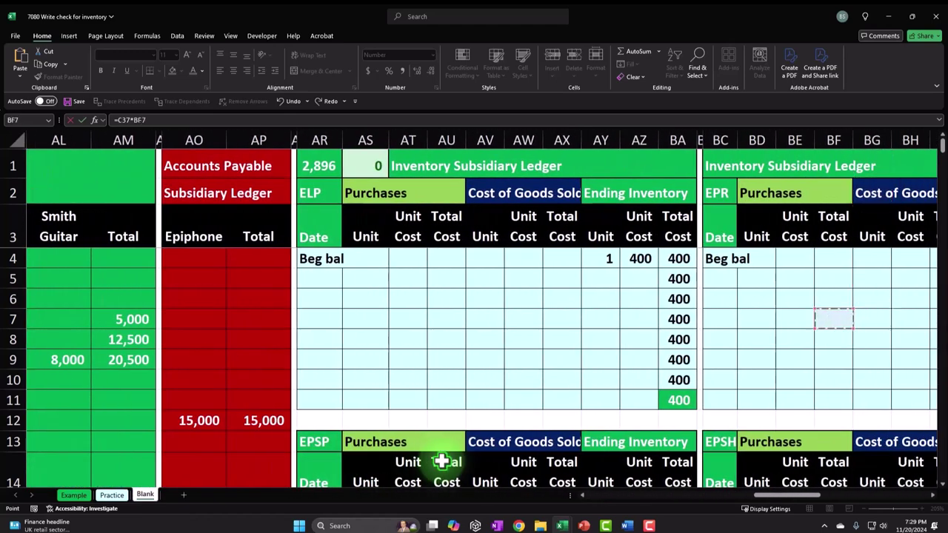
{"action": "key", "text": "Down"}
{"action": "key", "text": "Down"}
{"action": "key", "text": "Down"}
{"action": "key", "text": "Down"}
{"action": "key", "text": "Down"}
{"action": "key", "text": "Down"}
{"action": "key", "text": "Down"}
{"action": "key", "text": "Down"}
{"action": "key", "text": "Down"}
{"action": "key", "text": "Down"}
{"action": "key", "text": "Down"}
{"action": "key", "text": "Down"}
{"action": "key", "text": "Down"}
{"action": "key", "text": "Down"}
{"action": "key", "text": "Down"}
{"action": "key", "text": "Down"}
{"action": "key", "text": "Up"}
{"action": "key", "text": "Up"}
{"action": "key", "text": "Up"}
{"action": "key", "text": "Up"}
{"action": "key", "text": "Up"}
{"action": "key", "text": "Up"}
{"action": "key", "text": "Up"}
{"action": "key", "text": "Left"}
{"action": "key", "text": "Left"}
{"action": "key", "text": "Up"}
{"action": "key", "text": "Left"}
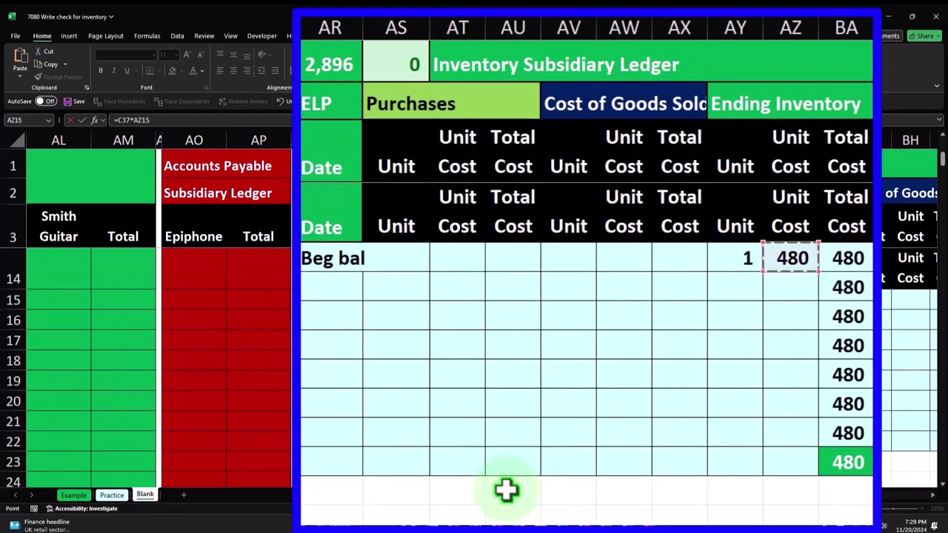
{"action": "key", "text": "Return"}
{"action": "key", "text": "Left"}
{"action": "key", "text": "Left"}
{"action": "key", "text": "Left"}
{"action": "key", "text": "Left"}
{"action": "key", "text": "Left"}
{"action": "key", "text": "Left"}
{"action": "key", "text": "Left"}
{"action": "key", "text": "Left"}
{"action": "key", "text": "Left"}
{"action": "key", "text": "Left"}
{"action": "key", "text": "Left"}
{"action": "key", "text": "Left"}
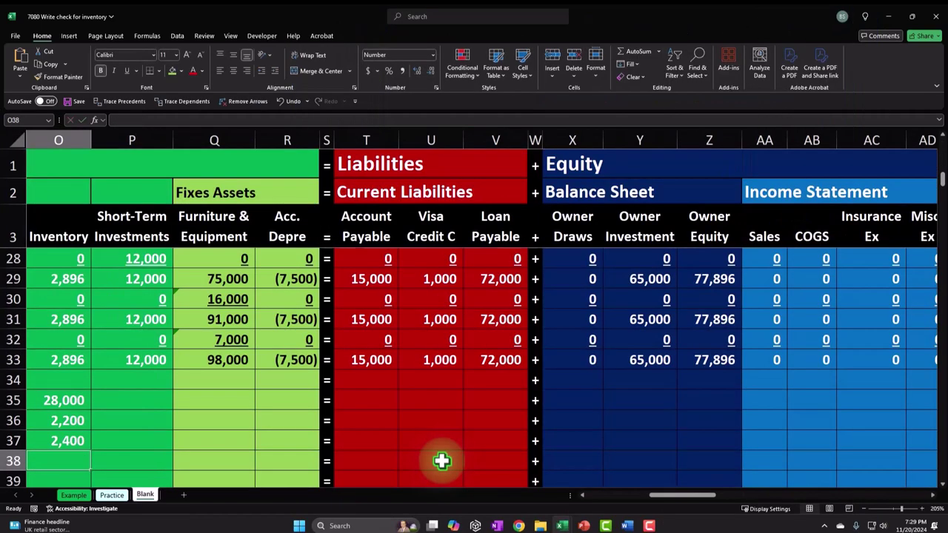
{"action": "key", "text": "Right"}
{"action": "key", "text": "Right"}
{"action": "key", "text": "Right"}
{"action": "key", "text": "Right"}
{"action": "key", "text": "Right"}
{"action": "key", "text": "Right"}
{"action": "key", "text": "Right"}
{"action": "key", "text": "Right"}
{"action": "key", "text": "Right"}
{"action": "key", "text": "Right"}
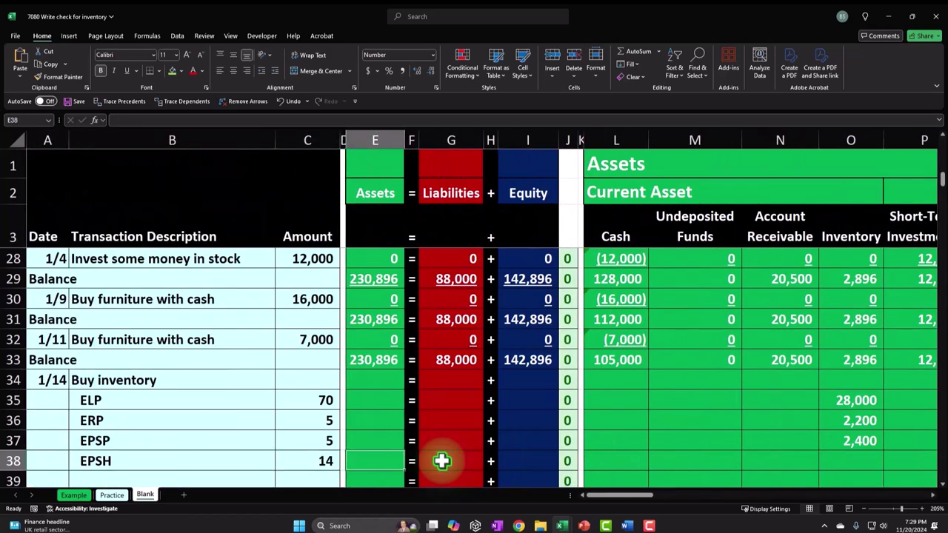
- Enter =C38*BK15 in O38 so EPSH costs 14 units at 320, giving 4,480
{"action": "key", "text": "Right"}
{"action": "key", "text": "Right"}
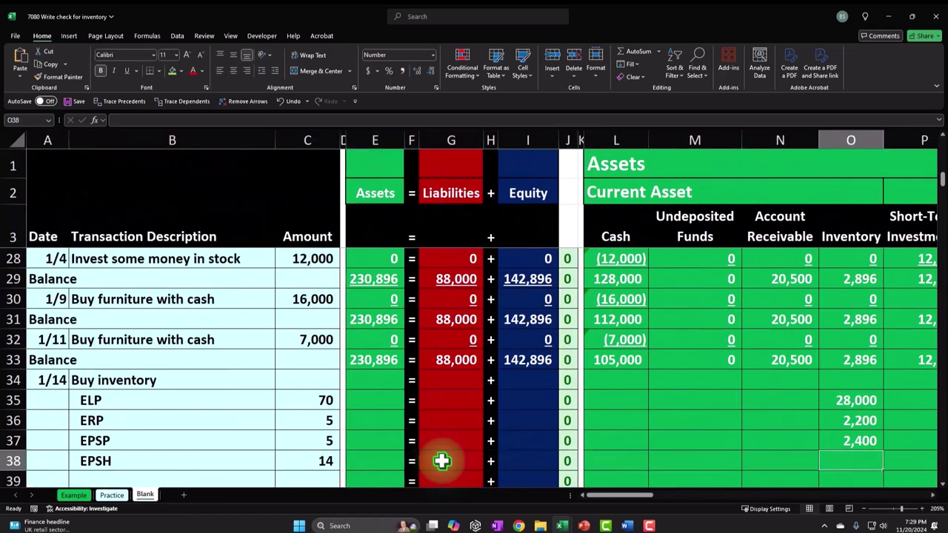
{"action": "type", "text": "="}
{"action": "key", "text": "Left"}
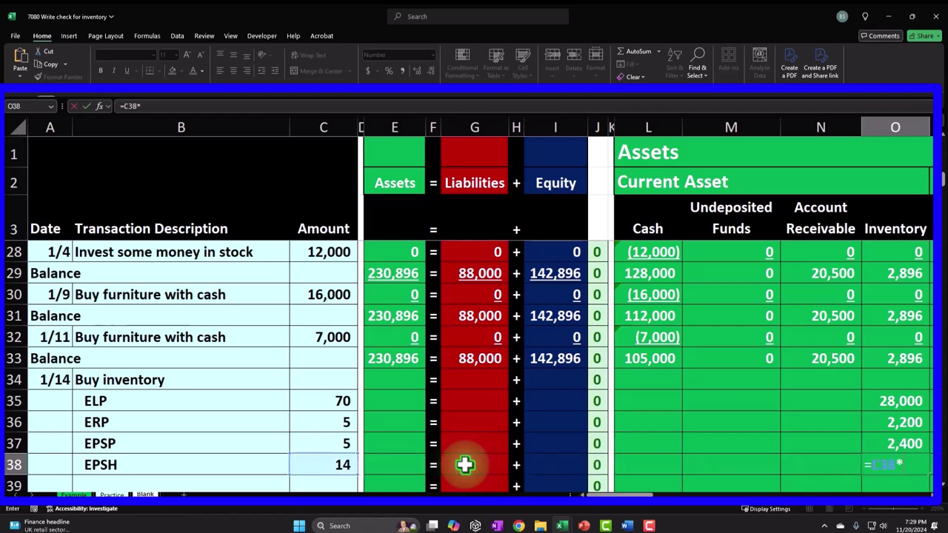
{"action": "key", "text": "Up"}
{"action": "key", "text": "Up"}
{"action": "key", "text": "Up"}
{"action": "key", "text": "Up"}
{"action": "key", "text": "Up"}
{"action": "key", "text": "Up"}
{"action": "key", "text": "Up"}
{"action": "key", "text": "Up"}
{"action": "key", "text": "Up"}
{"action": "key", "text": "Up"}
{"action": "key", "text": "Up"}
{"action": "key", "text": "Up"}
{"action": "key", "text": "Up"}
{"action": "key", "text": "Up"}
{"action": "key", "text": "Up"}
{"action": "key", "text": "Up"}
{"action": "key", "text": "Up"}
{"action": "key", "text": "Up"}
{"action": "key", "text": "Up"}
{"action": "key", "text": "Up"}
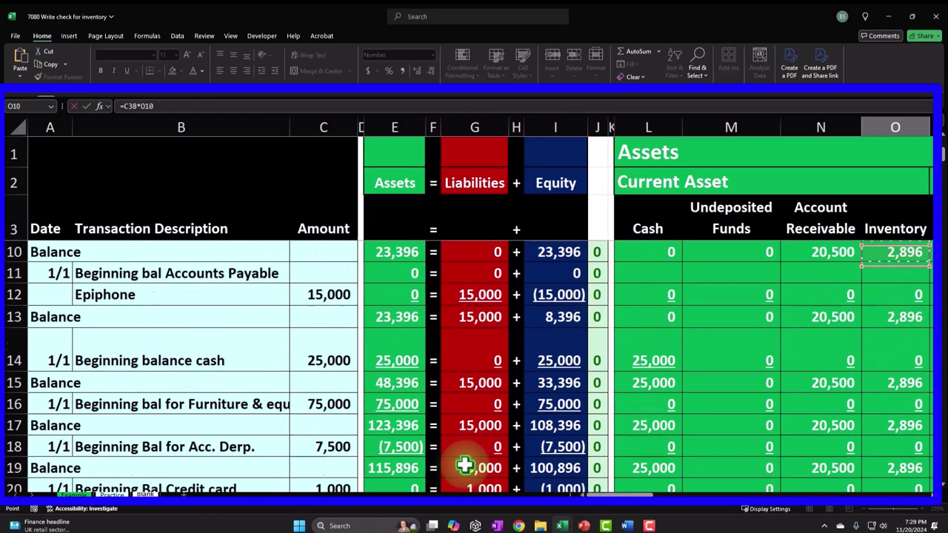
{"action": "key", "text": "Right"}
{"action": "key", "text": "Right"}
{"action": "key", "text": "Right"}
{"action": "key", "text": "Right"}
{"action": "key", "text": "Right"}
{"action": "key", "text": "Right"}
{"action": "key", "text": "Right"}
{"action": "key", "text": "Right"}
{"action": "key", "text": "Right"}
{"action": "key", "text": "Right"}
{"action": "key", "text": "Right"}
{"action": "key", "text": "Right"}
{"action": "key", "text": "Right"}
{"action": "key", "text": "Right"}
{"action": "key", "text": "Right"}
{"action": "key", "text": "Right"}
{"action": "key", "text": "Right"}
{"action": "key", "text": "Right"}
{"action": "key", "text": "Right"}
{"action": "key", "text": "Right"}
{"action": "key", "text": "Right"}
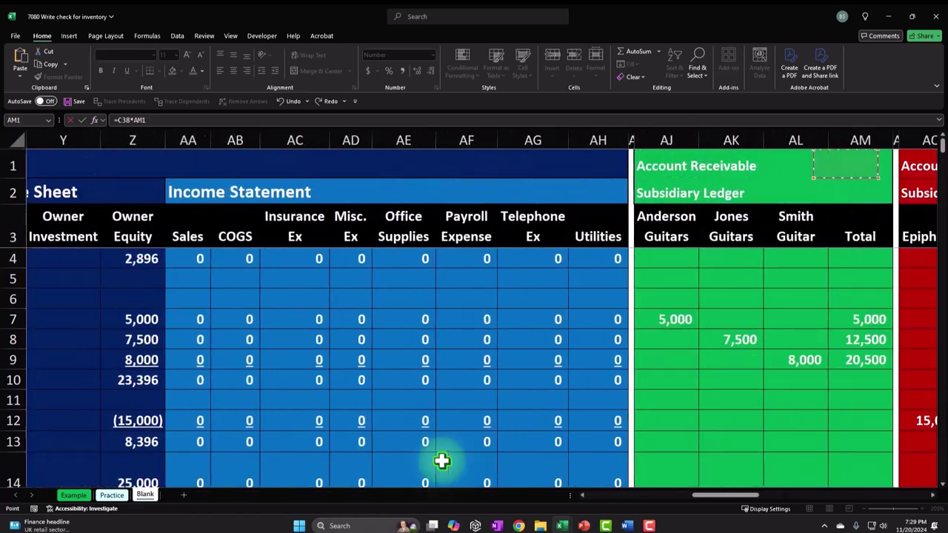
{"action": "key", "text": "Right"}
{"action": "key", "text": "Right"}
{"action": "key", "text": "Right"}
{"action": "key", "text": "Right"}
{"action": "key", "text": "Right"}
{"action": "key", "text": "Right"}
{"action": "key", "text": "Right"}
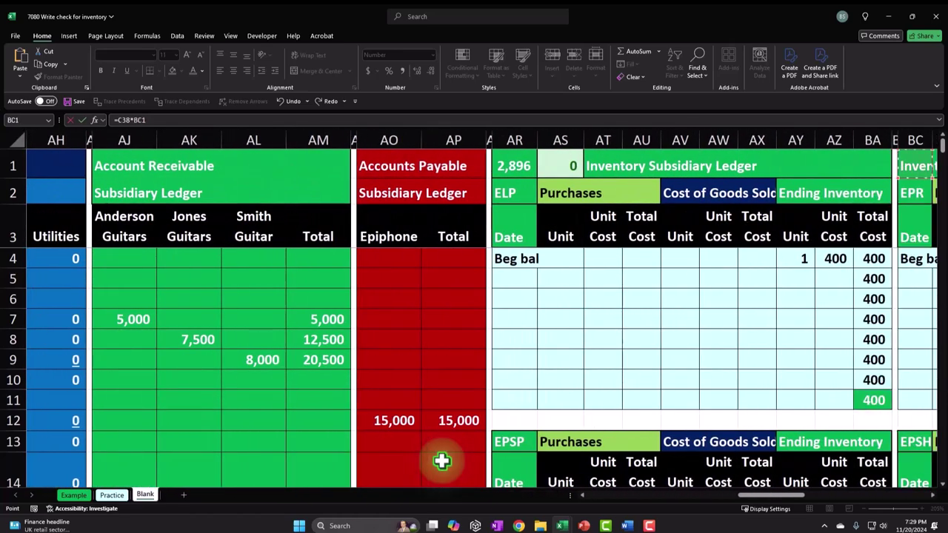
{"action": "key", "text": "Right"}
{"action": "key", "text": "Right"}
{"action": "key", "text": "Right"}
{"action": "key", "text": "Right"}
{"action": "key", "text": "Right"}
{"action": "key", "text": "Right"}
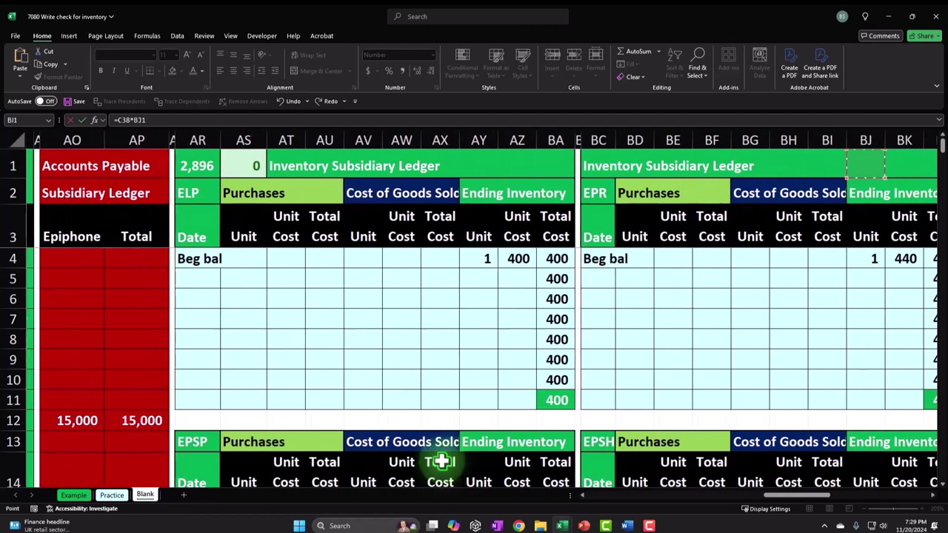
{"action": "key", "text": "Down"}
{"action": "key", "text": "Down"}
{"action": "key", "text": "Down"}
{"action": "key", "text": "Down"}
{"action": "key", "text": "Down"}
{"action": "key", "text": "Down"}
{"action": "key", "text": "Down"}
{"action": "key", "text": "Down"}
{"action": "key", "text": "Down"}
{"action": "key", "text": "Down"}
{"action": "key", "text": "Down"}
{"action": "key", "text": "Down"}
{"action": "key", "text": "Down"}
{"action": "key", "text": "Down"}
{"action": "key", "text": "Down"}
{"action": "key", "text": "Down"}
{"action": "key", "text": "Down"}
{"action": "key", "text": "Down"}
{"action": "key", "text": "Down"}
{"action": "key", "text": "Down"}
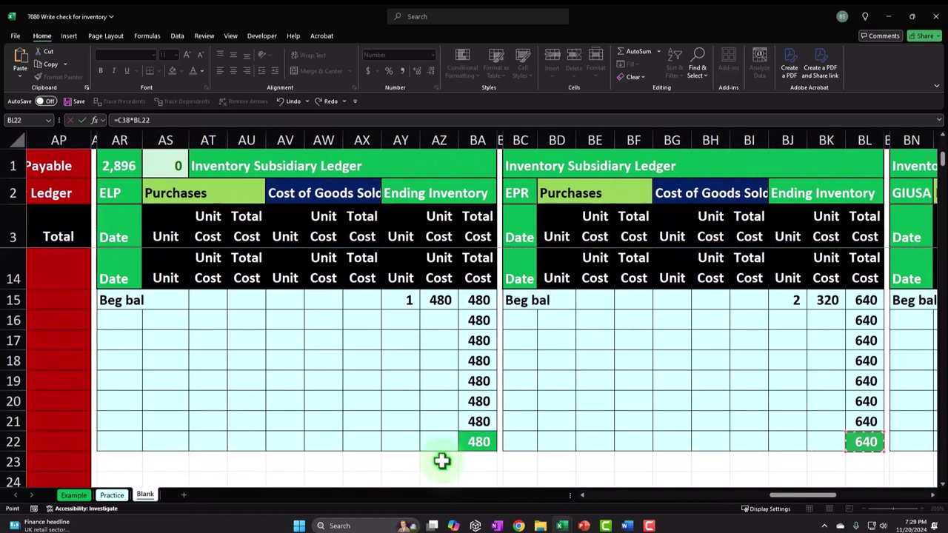
{"action": "scroll", "coordinate": [441, 461], "scroll_direction": "up", "scroll_amount": 1}
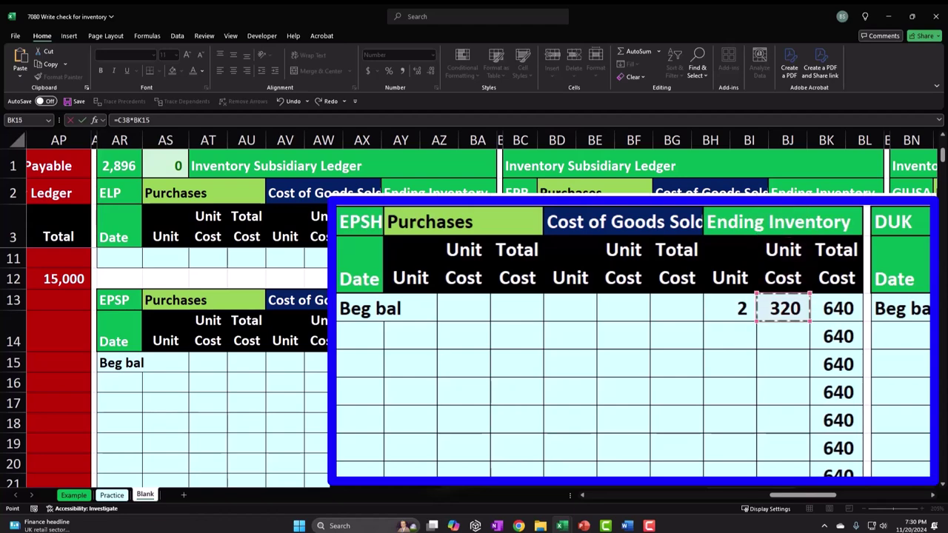
{"action": "key", "text": "Return"}
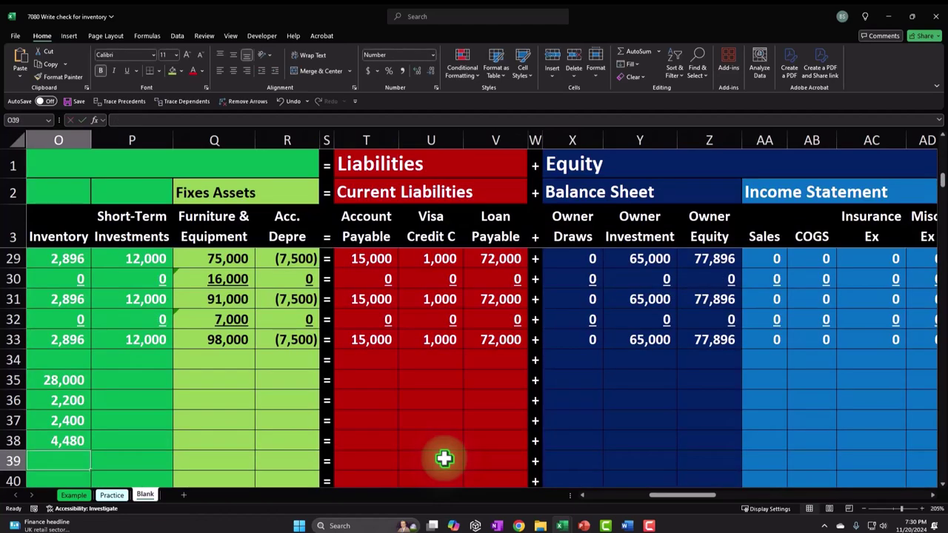
{"action": "key", "text": "Left"}
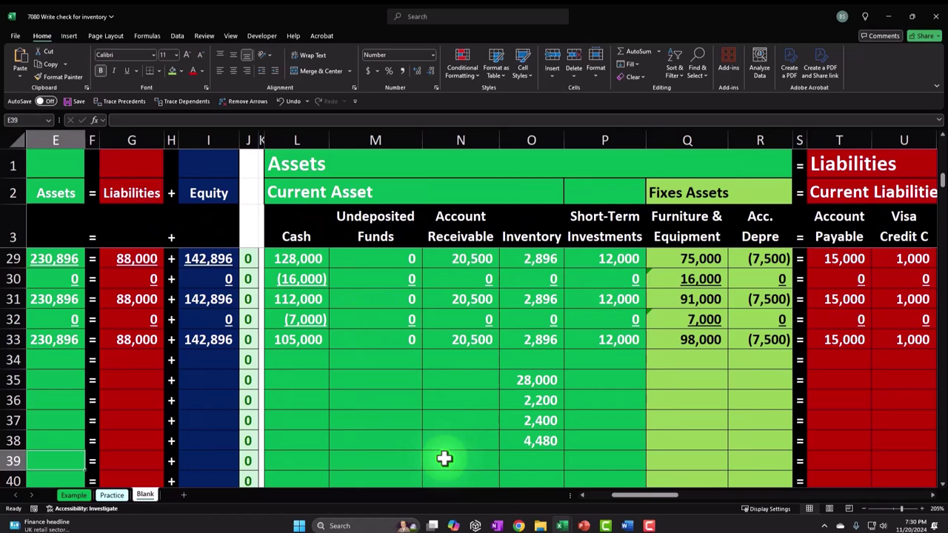
{"action": "key", "text": "Left"}
{"action": "key", "text": "Left"}
{"action": "key", "text": "Up"}
{"action": "key", "text": "Up"}
{"action": "key", "text": "Up"}
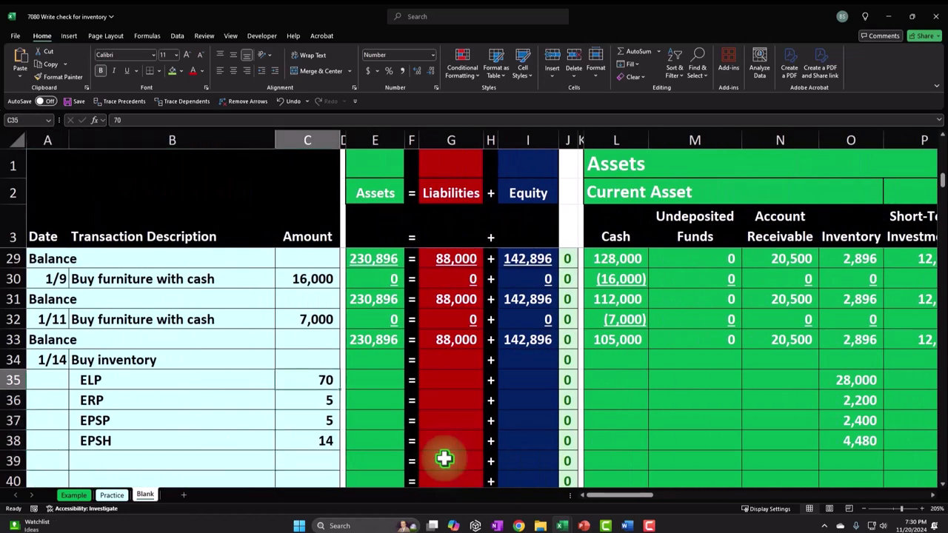
- Enter =-O35 as the ELP Cash entry in L35 and fill it down to L38
{"action": "key", "text": "Right"}
{"action": "key", "text": "Right"}
{"action": "key", "text": "Right"}
{"action": "key", "text": "Right"}
{"action": "key", "text": "Right"}
{"action": "key", "text": "Right"}
{"action": "key", "text": "Right"}
{"action": "key", "text": "Right"}
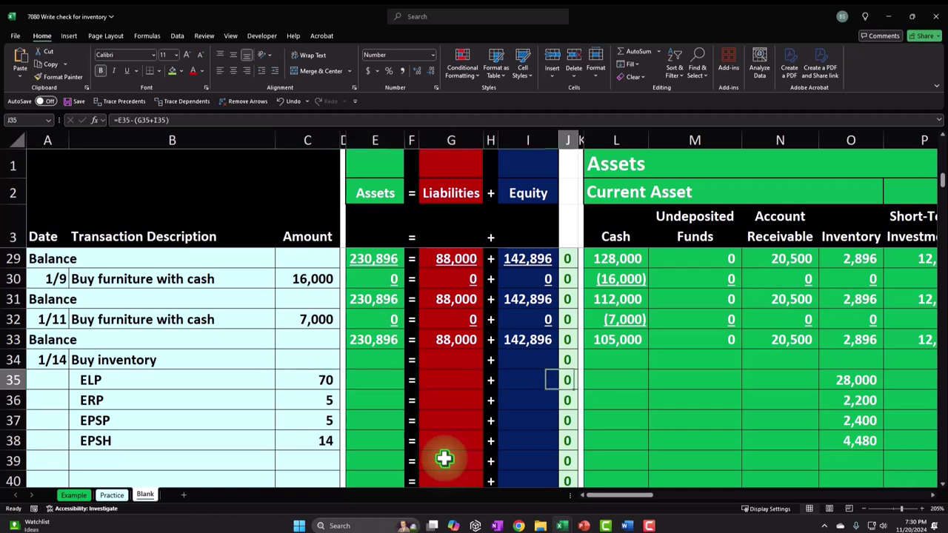
{"action": "key", "text": "Right"}
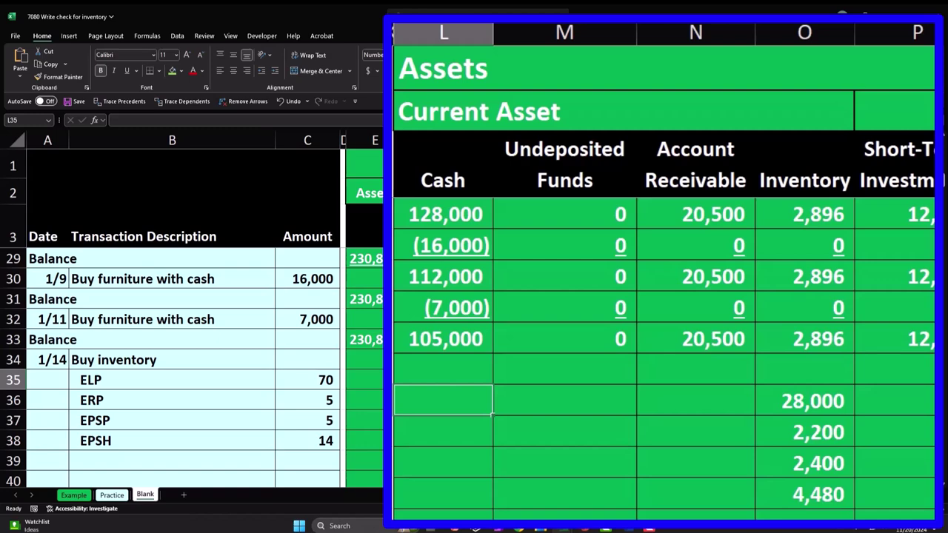
{"action": "type", "text": "-O35"}
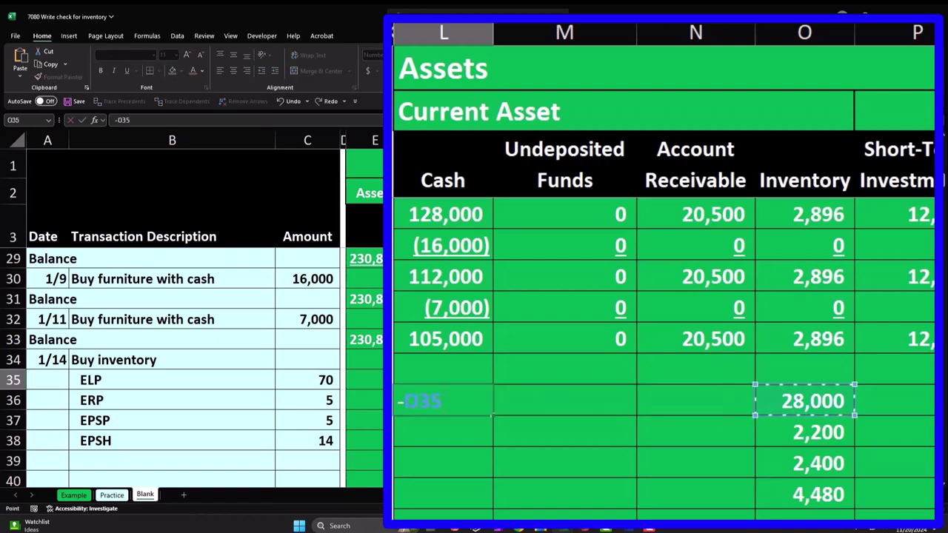
{"action": "key", "text": "Return"}
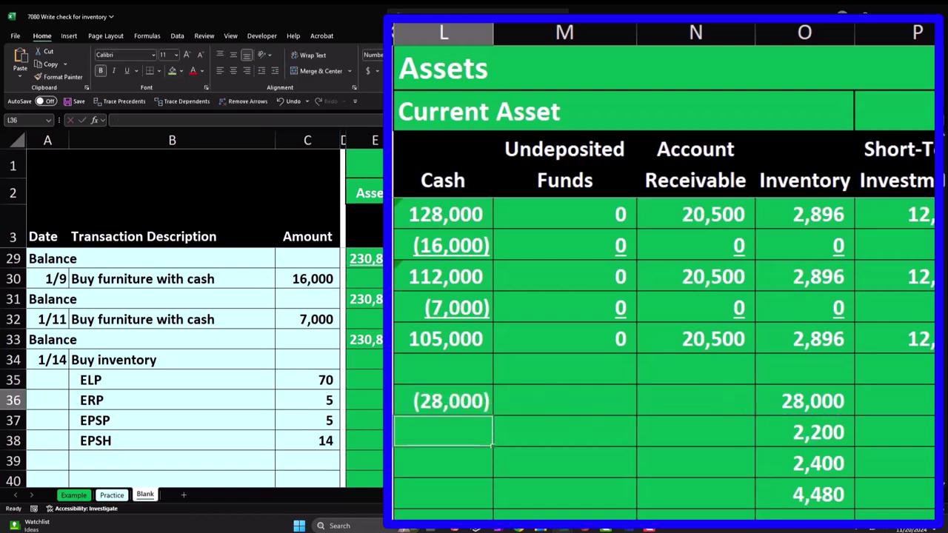
{"action": "type", "text": "-"}
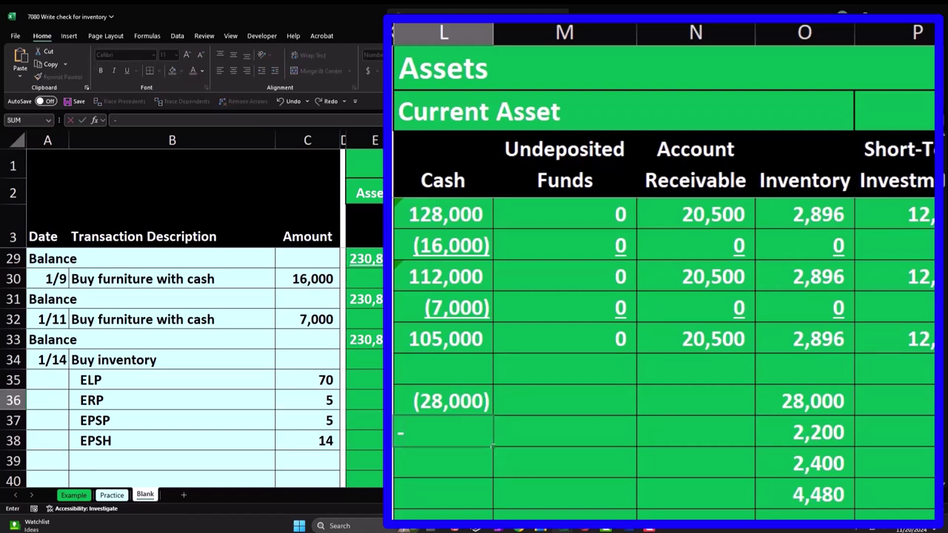
{"action": "left_click", "coordinate": [481, 405]}
{"action": "left_click_drag", "start_coordinate": [492, 412], "coordinate": [497, 507]}
{"action": "left_click", "coordinate": [377, 379]}
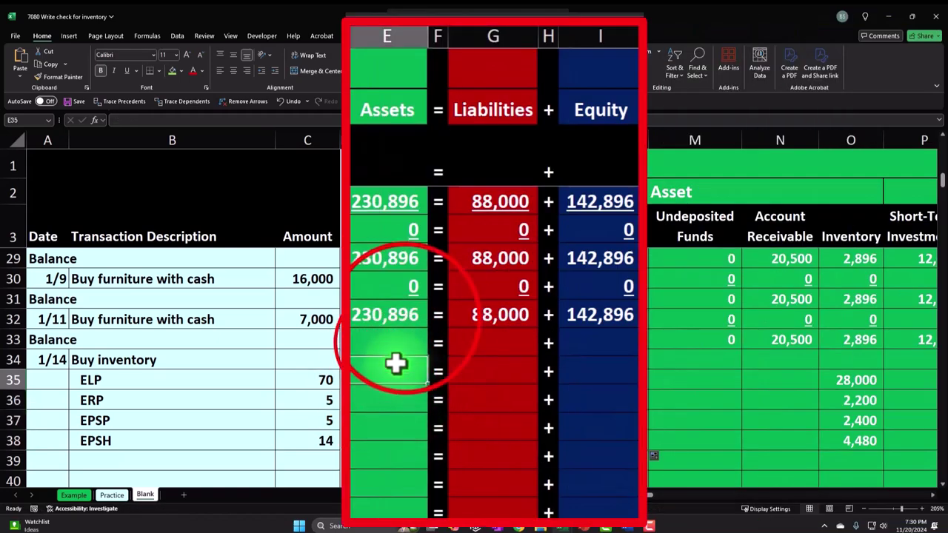
- Fill the Assets, Liabilities and Equity totals from row 33 down through row 38
{"action": "left_click", "coordinate": [403, 315]}
{"action": "left_click_drag", "start_coordinate": [429, 326], "coordinate": [395, 450]}
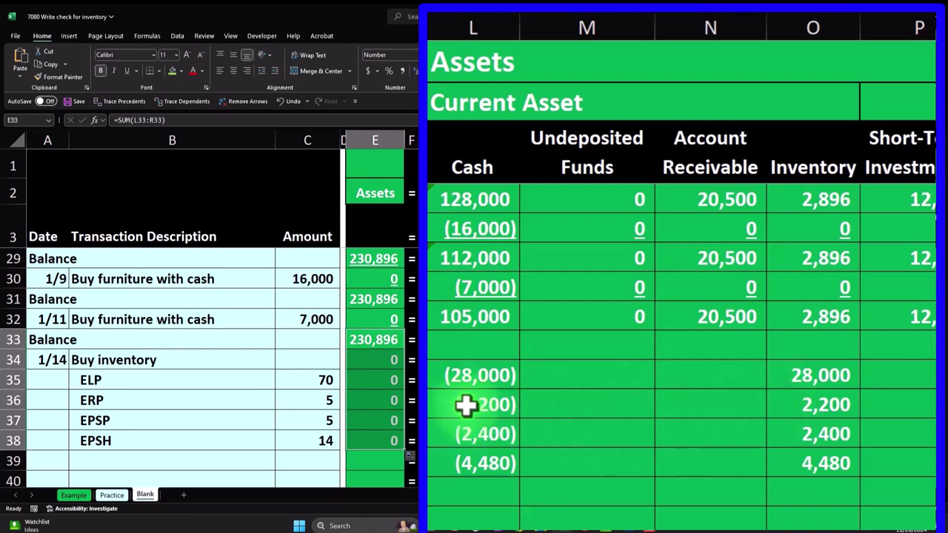
{"action": "left_click", "coordinate": [518, 317]}
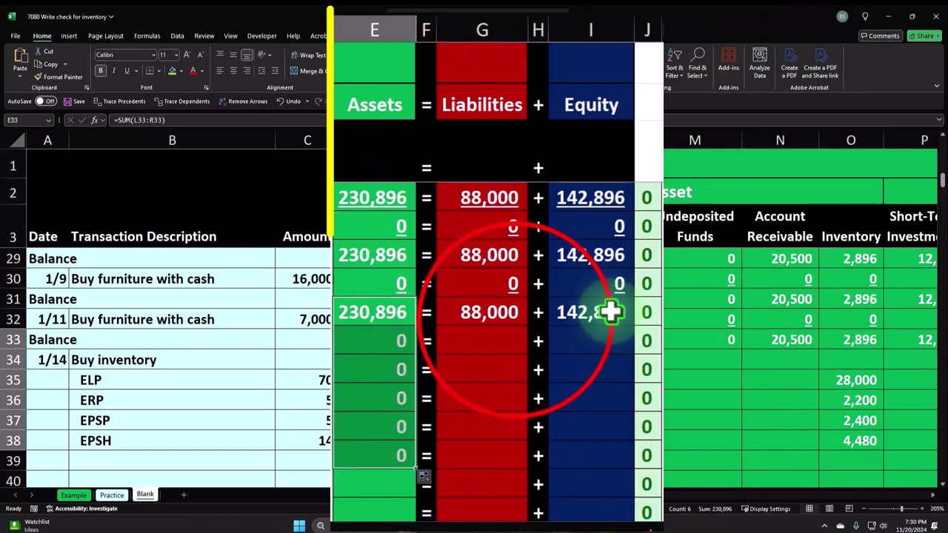
{"action": "left_click_drag", "start_coordinate": [528, 323], "coordinate": [518, 455]}
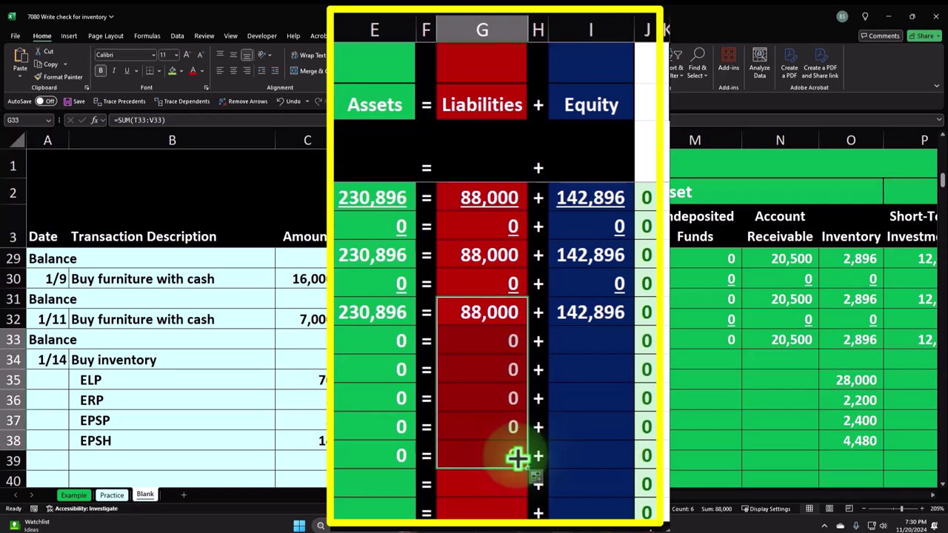
{"action": "left_click", "coordinate": [612, 316]}
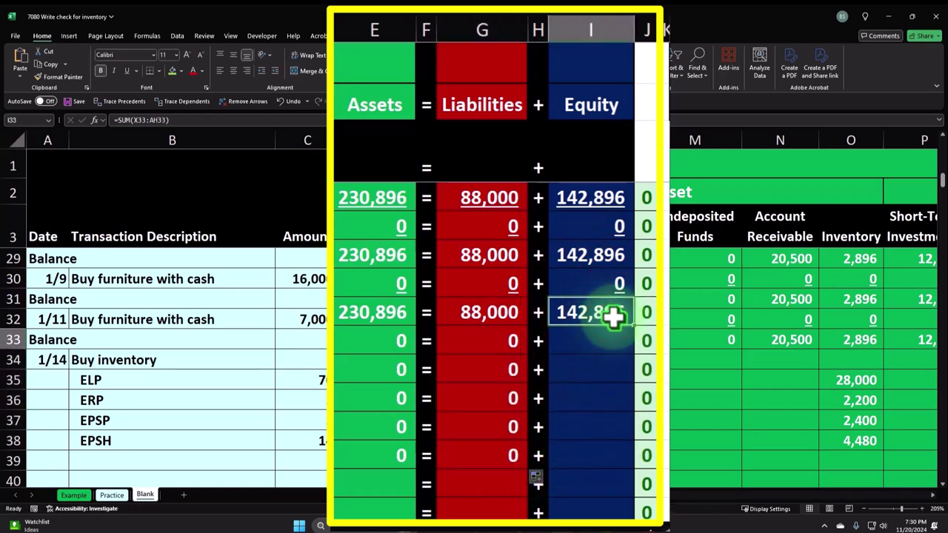
{"action": "left_click_drag", "start_coordinate": [637, 348], "coordinate": [617, 460]}
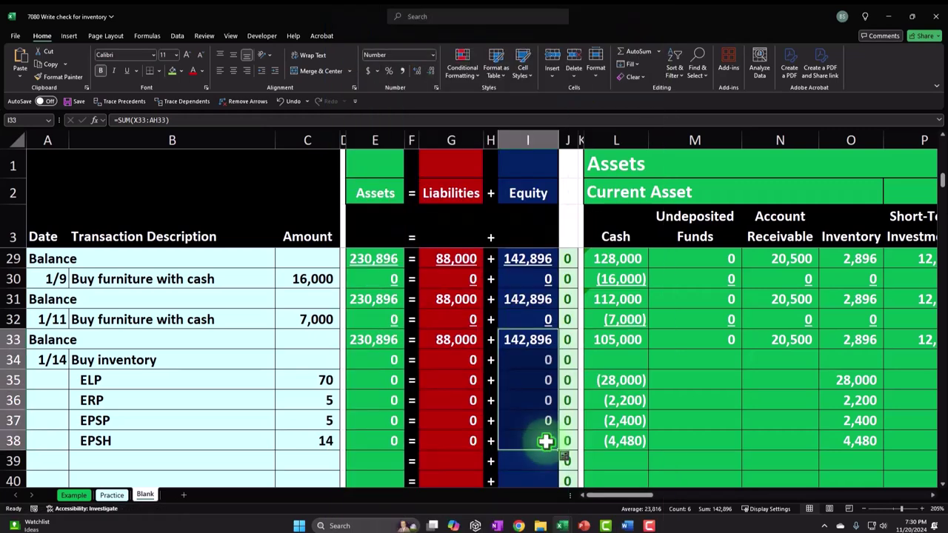
{"action": "left_click", "coordinate": [684, 403]}
- Review the cash reduction formulas on the ELP through EPSH lines
{"action": "left_click", "coordinate": [490, 368]}
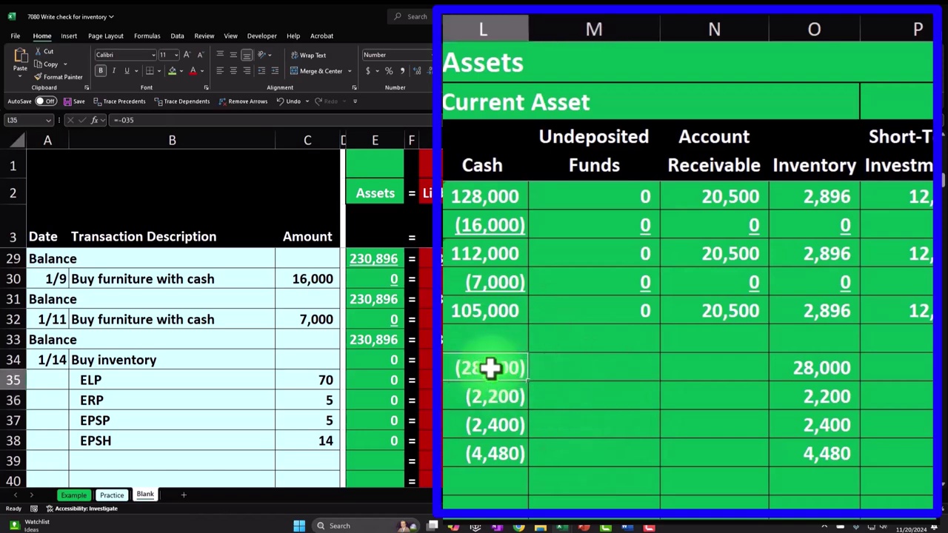
{"action": "key", "text": "Down"}
{"action": "key", "text": "Down"}
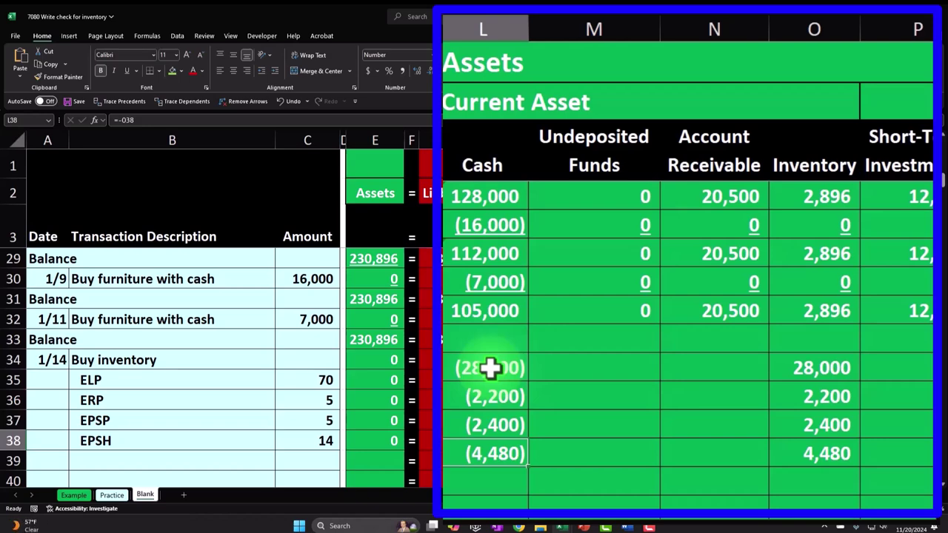
{"action": "left_click_drag", "start_coordinate": [888, 17], "coordinate": [944, 144]}
{"action": "scroll", "coordinate": [691, 392], "scroll_direction": "up", "scroll_amount": 1}
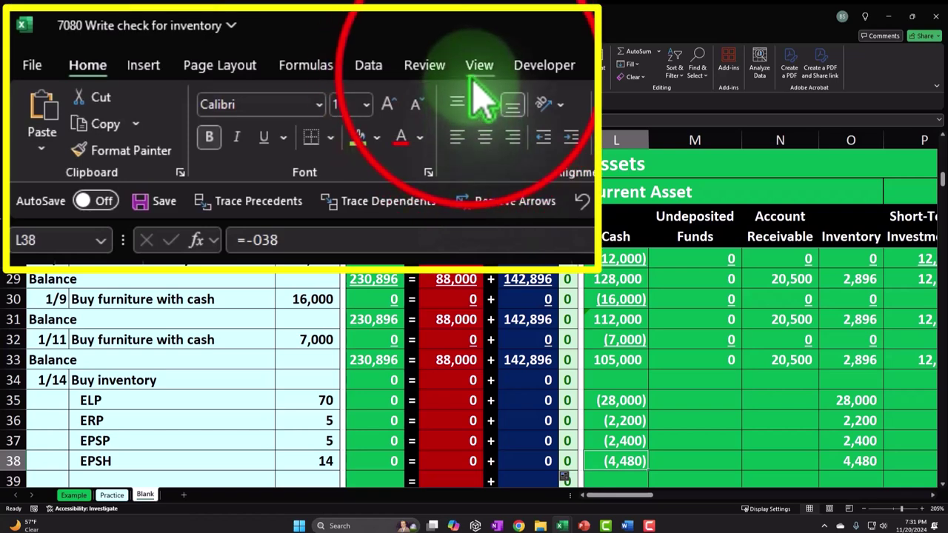
- Unfreeze the worksheet's frozen rows and columns
{"action": "left_click", "coordinate": [475, 74]}
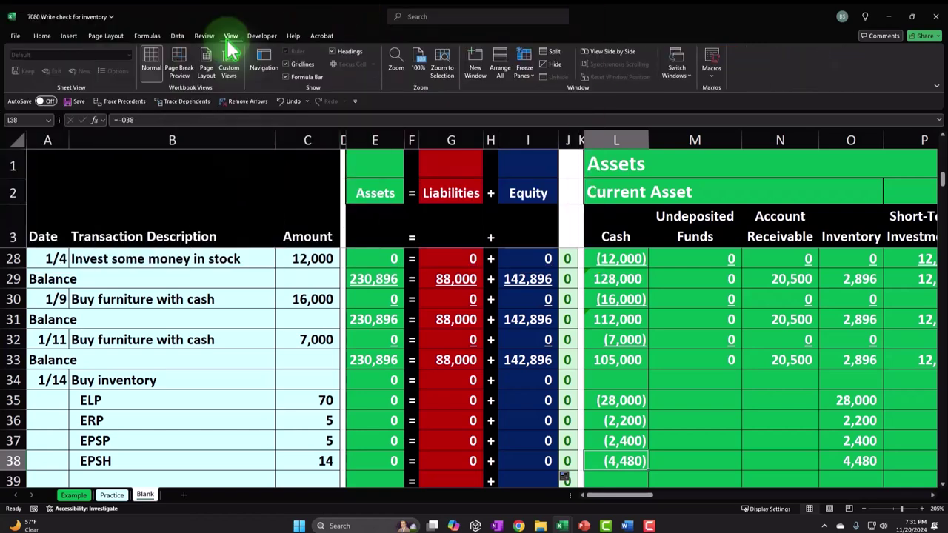
{"action": "left_click", "coordinate": [523, 67]}
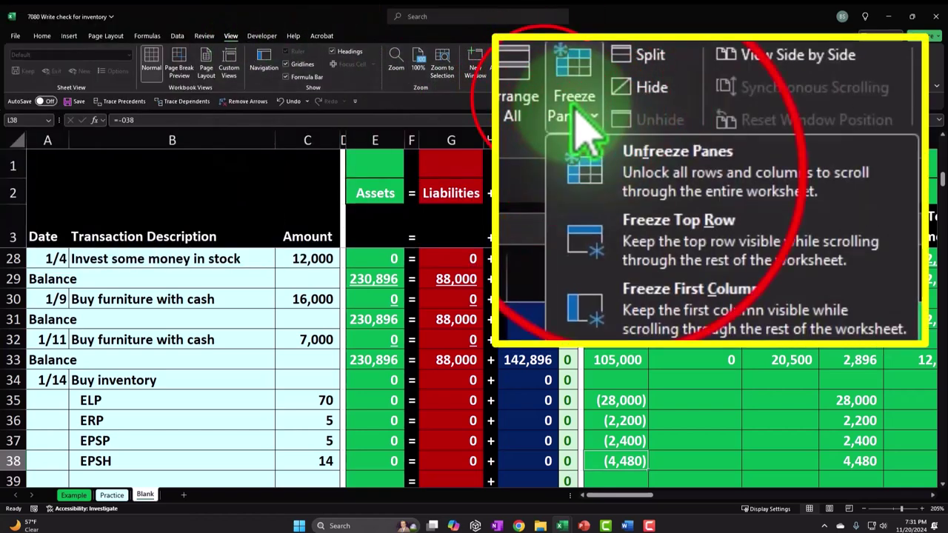
{"action": "left_click", "coordinate": [546, 102]}
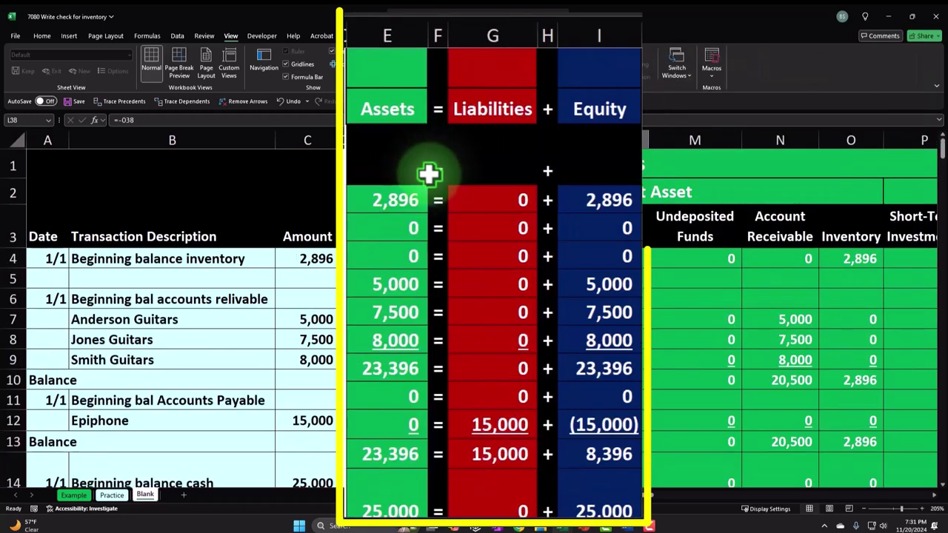
{"action": "scroll", "coordinate": [420, 232], "scroll_direction": "down", "scroll_amount": 3}
{"action": "scroll", "coordinate": [419, 232], "scroll_direction": "down", "scroll_amount": 6}
{"action": "scroll", "coordinate": [372, 395], "scroll_direction": "up", "scroll_amount": 1}
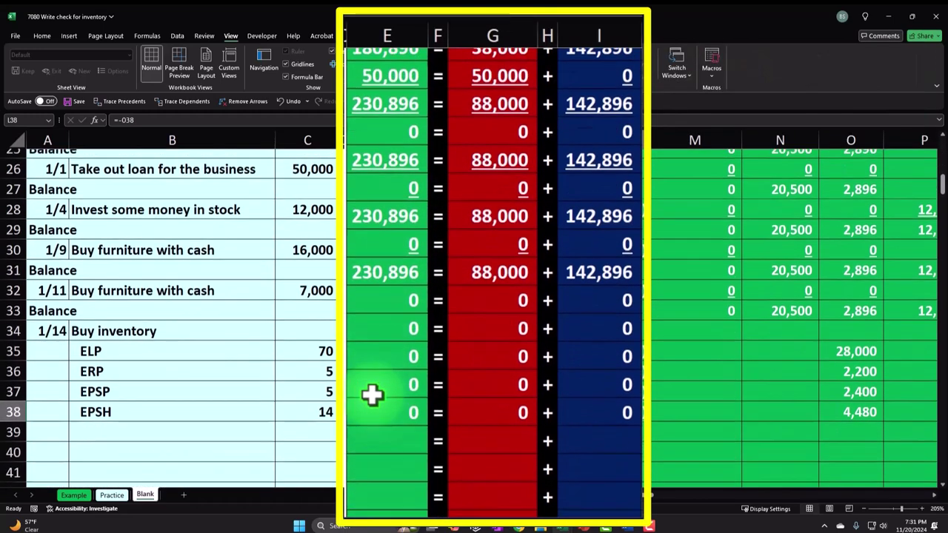
{"action": "scroll", "coordinate": [373, 396], "scroll_direction": "up", "scroll_amount": 1}
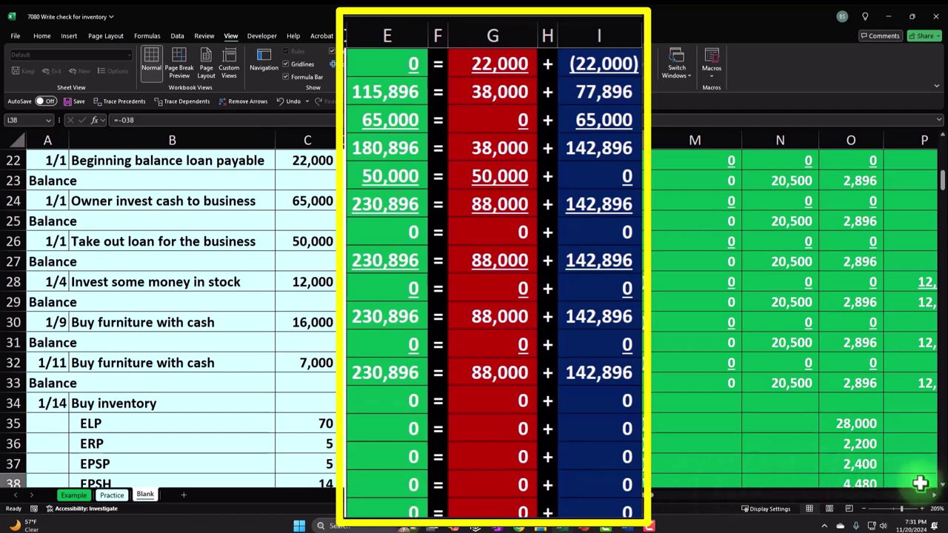
- Split the worksheet at cell D35 so the Buy inventory rows stay visible
{"action": "left_click", "coordinate": [941, 494]}
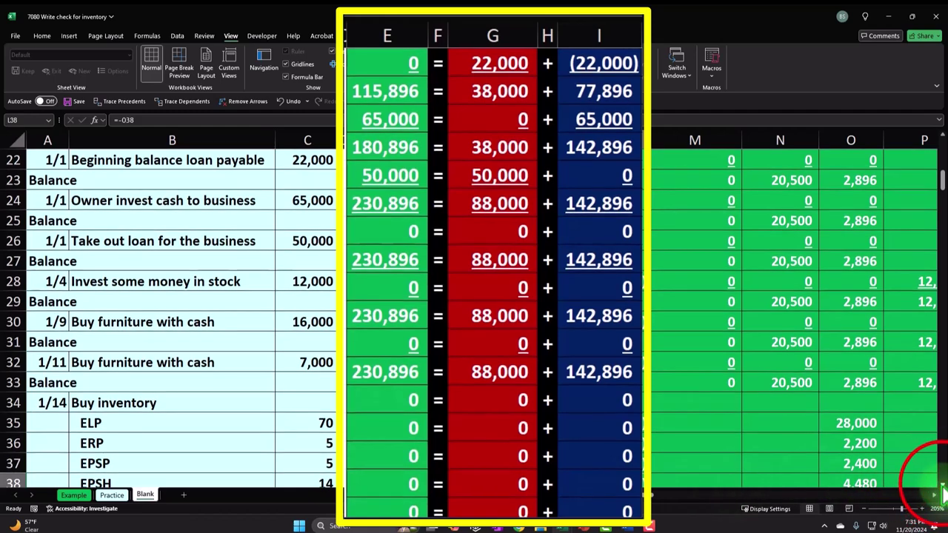
{"action": "left_click", "coordinate": [940, 488]}
{"action": "left_click", "coordinate": [941, 489]}
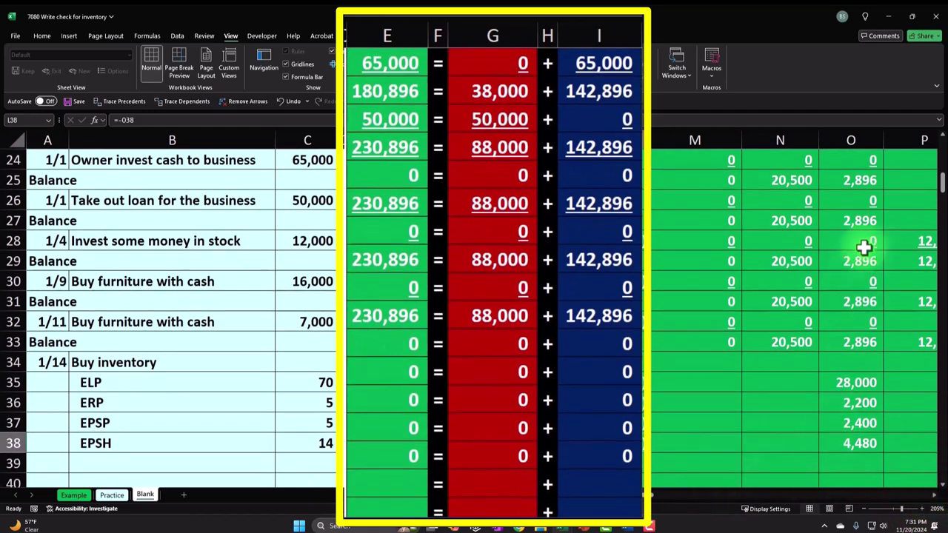
{"action": "left_click", "coordinate": [941, 138]}
{"action": "left_click", "coordinate": [348, 400]}
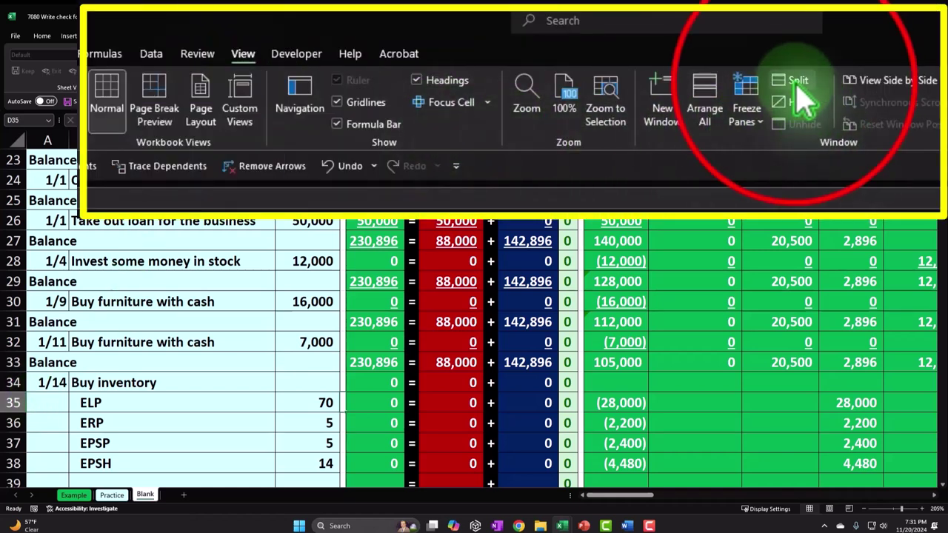
{"action": "left_click", "coordinate": [554, 53]}
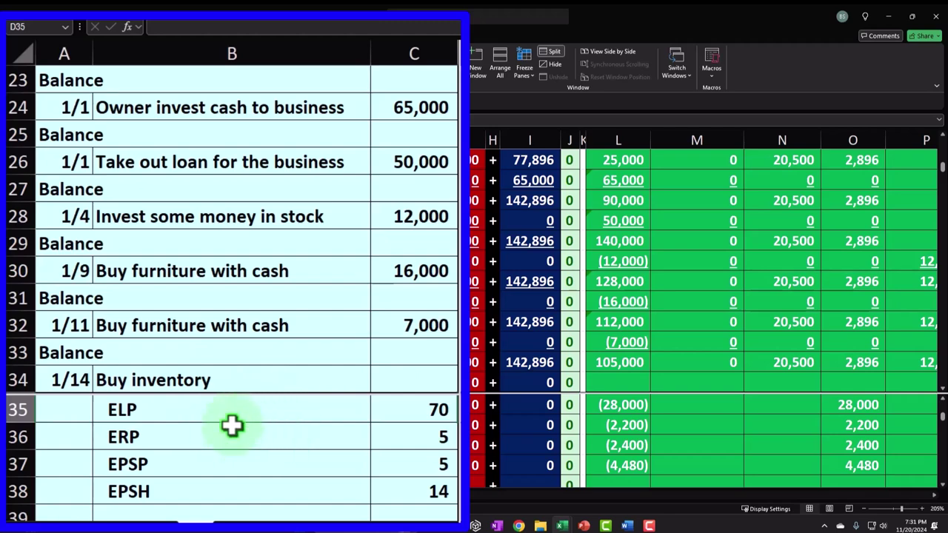
- Check the (7,000) cash entry in L32
{"action": "left_click", "coordinate": [476, 302]}
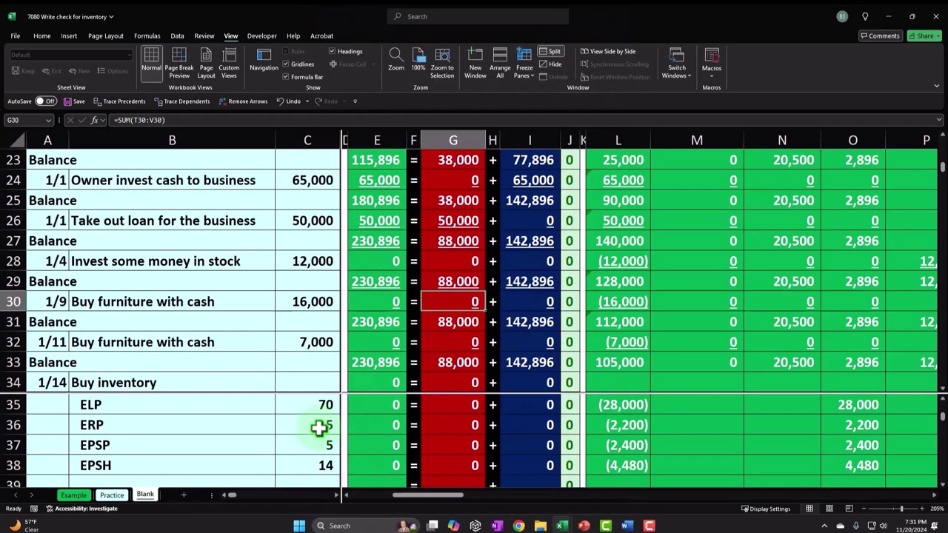
{"action": "left_click", "coordinate": [482, 314]}
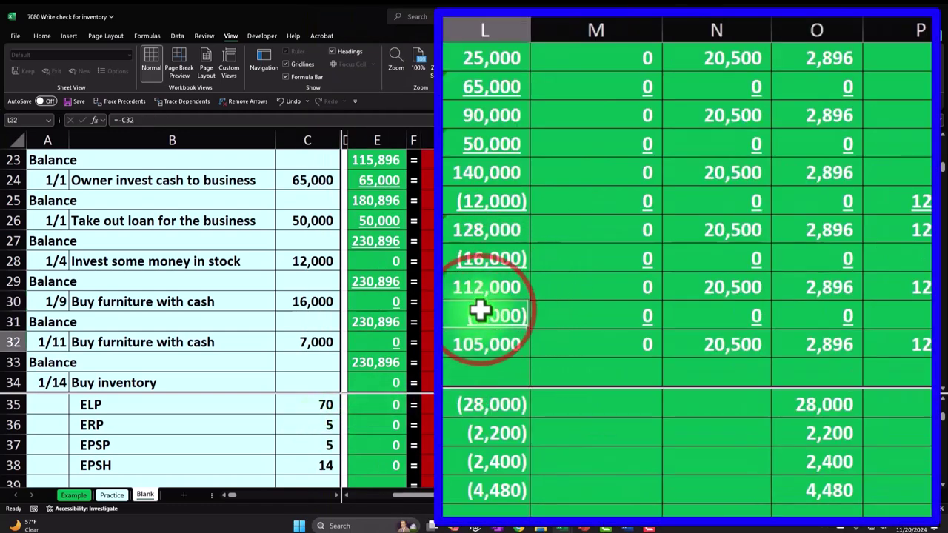
{"action": "scroll", "coordinate": [480, 312], "scroll_direction": "up", "scroll_amount": 2}
{"action": "scroll", "coordinate": [479, 312], "scroll_direction": "up", "scroll_amount": 5}
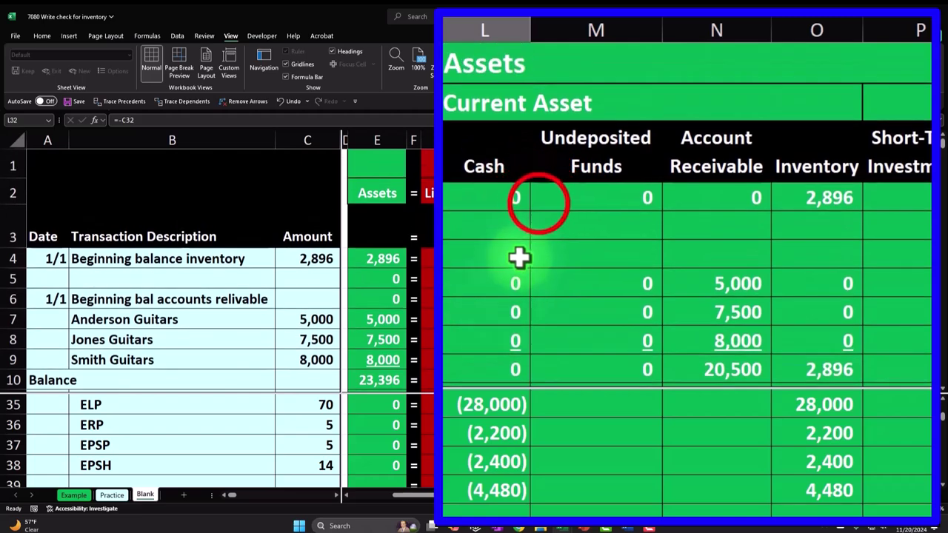
- Move across row 4 to the ELP Inventory Subsidiary Ledger's first empty Date cell
{"action": "left_click", "coordinate": [538, 202]}
{"action": "key", "text": "Right"}
{"action": "key", "text": "Right"}
{"action": "key", "text": "Right"}
{"action": "key", "text": "Right"}
{"action": "key", "text": "Right"}
{"action": "key", "text": "Right"}
{"action": "key", "text": "Right"}
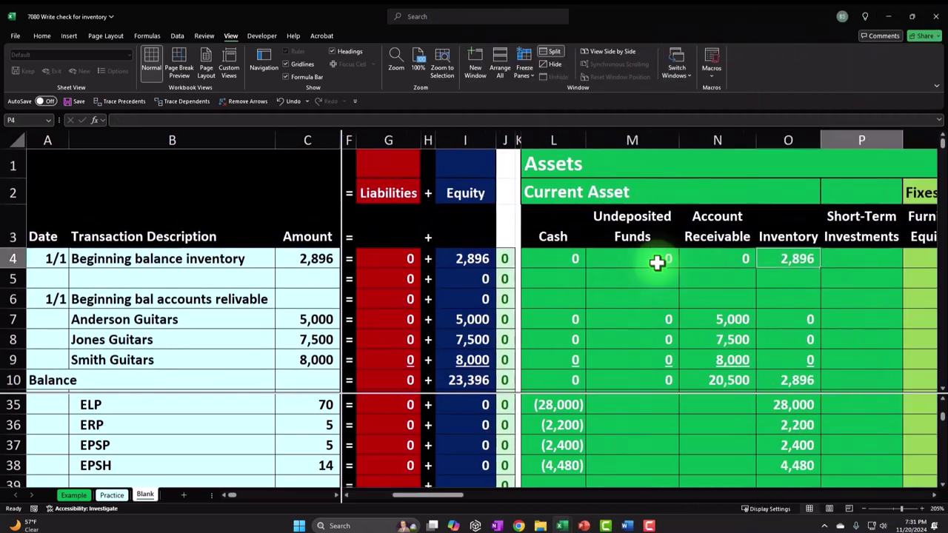
{"action": "key", "text": "Right"}
{"action": "key", "text": "Right"}
{"action": "key", "text": "Right"}
{"action": "key", "text": "Right"}
{"action": "key", "text": "Right"}
{"action": "key", "text": "Right"}
{"action": "key", "text": "Right"}
{"action": "key", "text": "Right"}
{"action": "key", "text": "Right"}
{"action": "key", "text": "Right"}
{"action": "key", "text": "Right"}
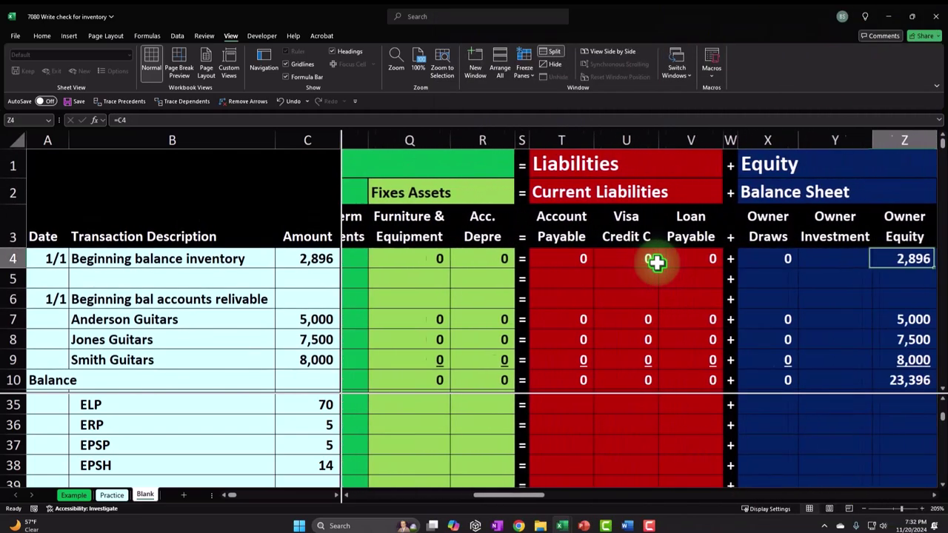
{"action": "key", "text": "Right"}
{"action": "key", "text": "Right"}
{"action": "key", "text": "Right"}
{"action": "key", "text": "Right"}
{"action": "key", "text": "Right"}
{"action": "key", "text": "Right"}
{"action": "key", "text": "Right"}
{"action": "key", "text": "Right"}
{"action": "key", "text": "Right"}
{"action": "key", "text": "Right"}
{"action": "key", "text": "Right"}
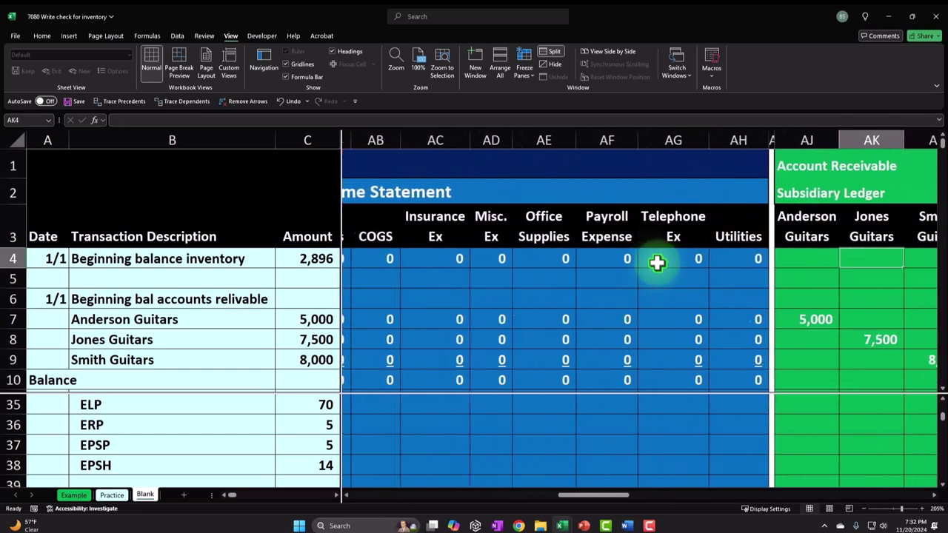
{"action": "key", "text": "Right"}
{"action": "key", "text": "Right"}
{"action": "key", "text": "Right"}
{"action": "key", "text": "Right"}
{"action": "key", "text": "Right"}
{"action": "key", "text": "Right"}
{"action": "key", "text": "Right"}
{"action": "key", "text": "Right"}
{"action": "key", "text": "Right"}
{"action": "key", "text": "Right"}
{"action": "key", "text": "Right"}
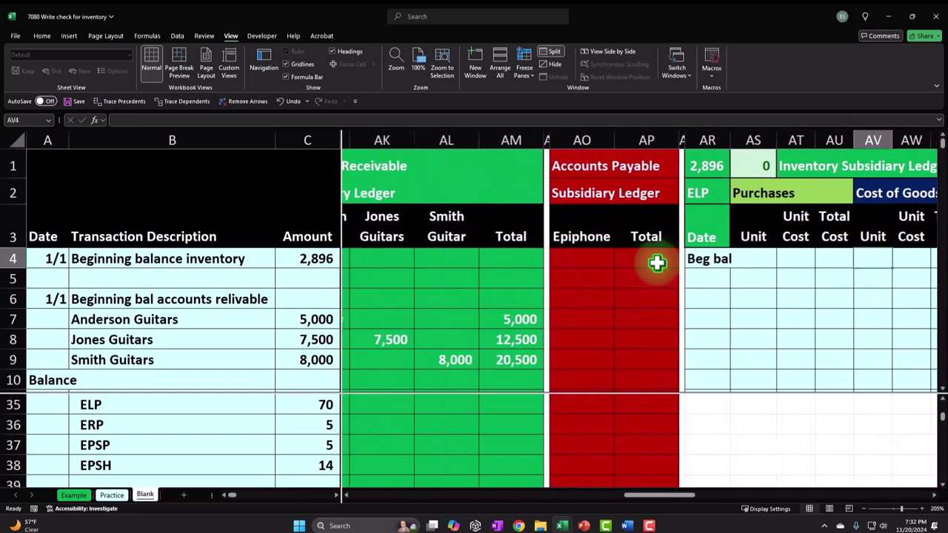
{"action": "key", "text": "Left"}
{"action": "key", "text": "Up"}
{"action": "key", "text": "Up"}
{"action": "key", "text": "Up"}
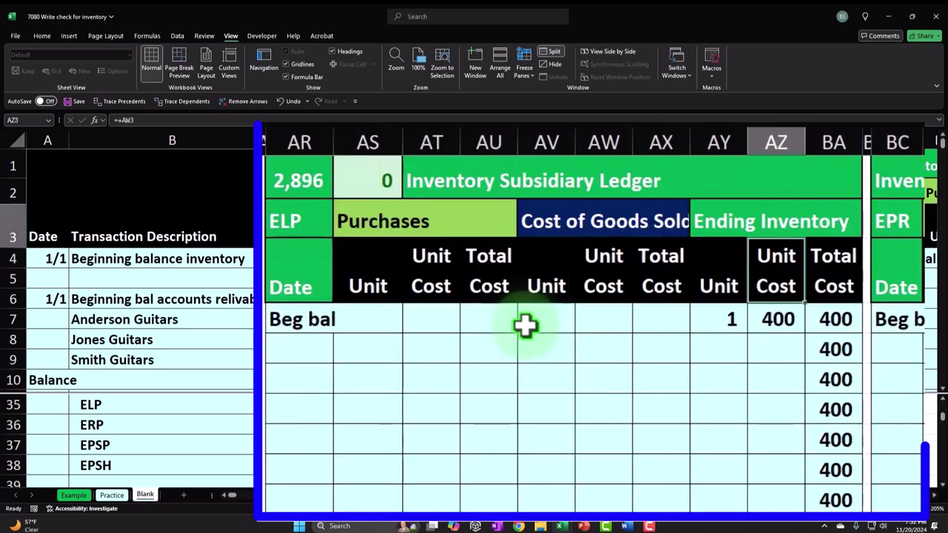
{"action": "key", "text": "Left"}
{"action": "key", "text": "Left"}
{"action": "key", "text": "Left"}
{"action": "key", "text": "Left"}
{"action": "key", "text": "Down"}
{"action": "key", "text": "Down"}
{"action": "key", "text": "Down"}
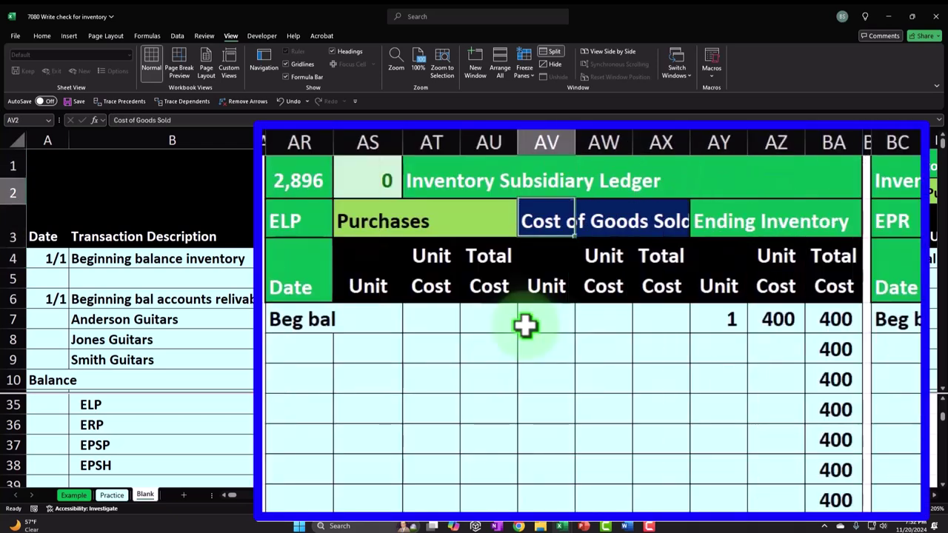
{"action": "key", "text": "Left"}
{"action": "key", "text": "Left"}
{"action": "key", "text": "Left"}
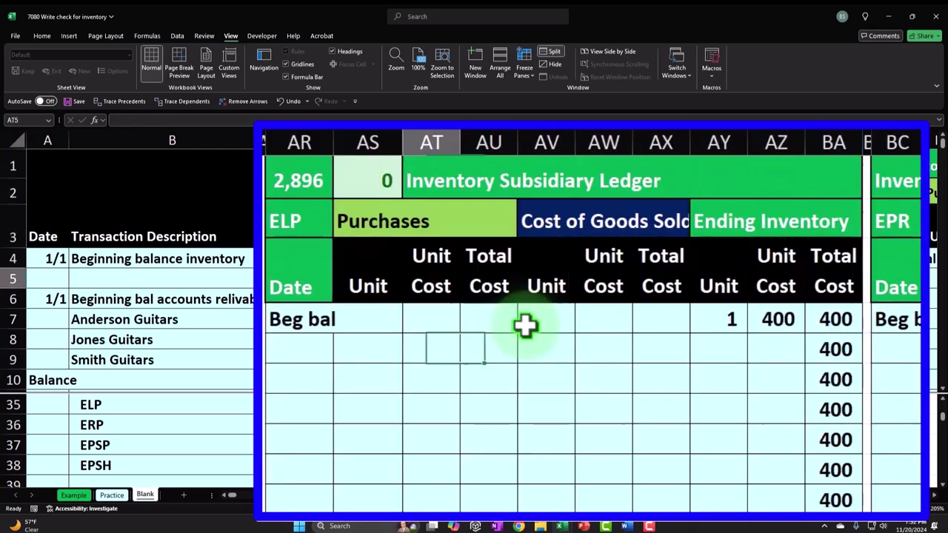
{"action": "key", "text": "Left"}
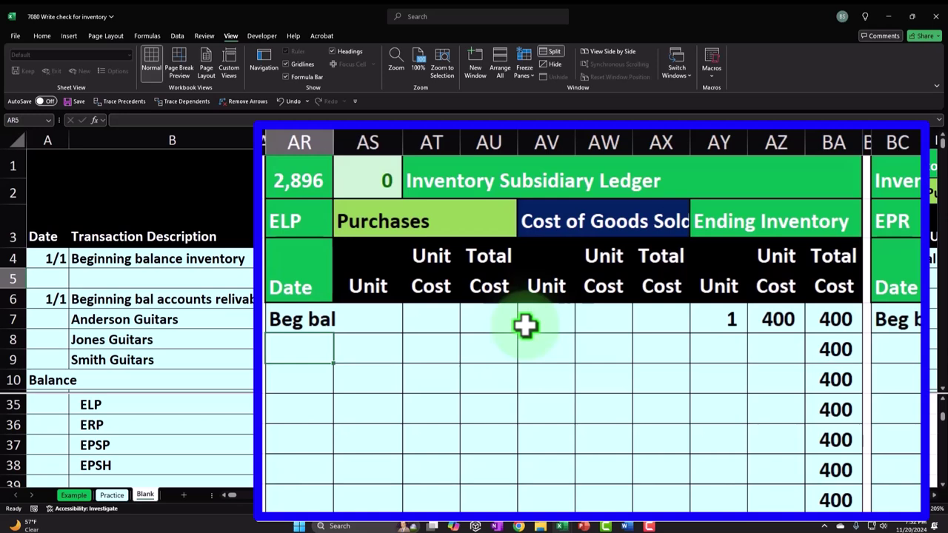
- Enter 1/14 as the date in AR5
{"action": "type", "text": "1"}
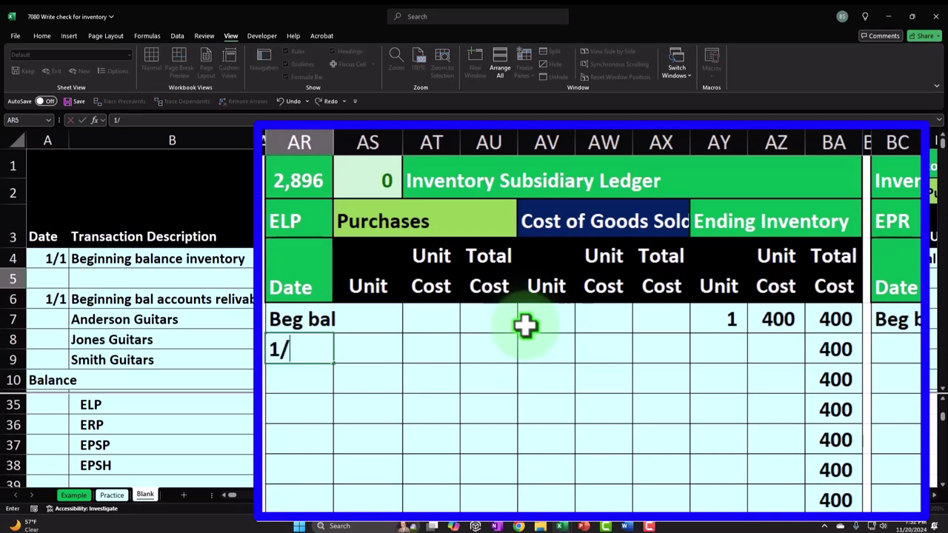
{"action": "type", "text": "/14"}
{"action": "key", "text": "Return"}
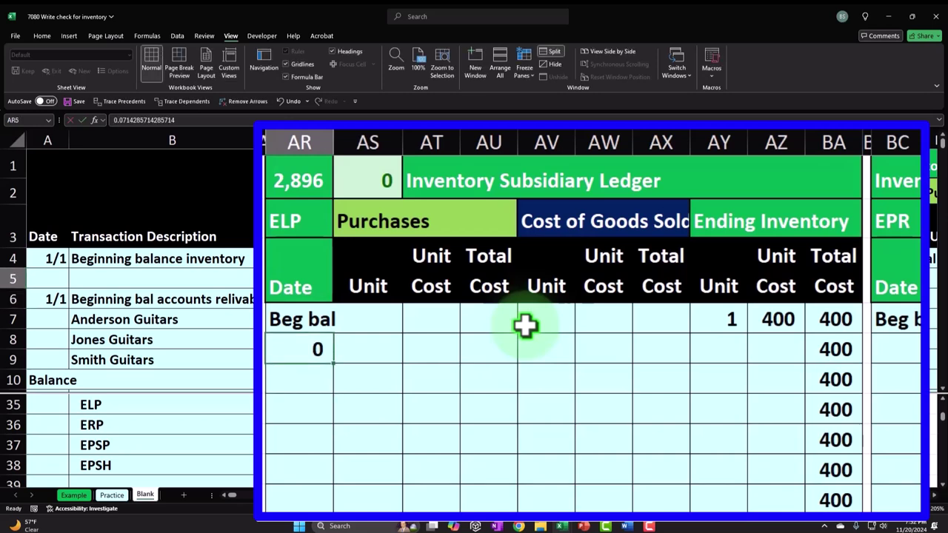
{"action": "type", "text": "1/14"}
{"action": "key", "text": "Return"}
- Format AR5 with the 3/14 month/day date type and re-enter 1/14
{"action": "left_click", "coordinate": [300, 349]}
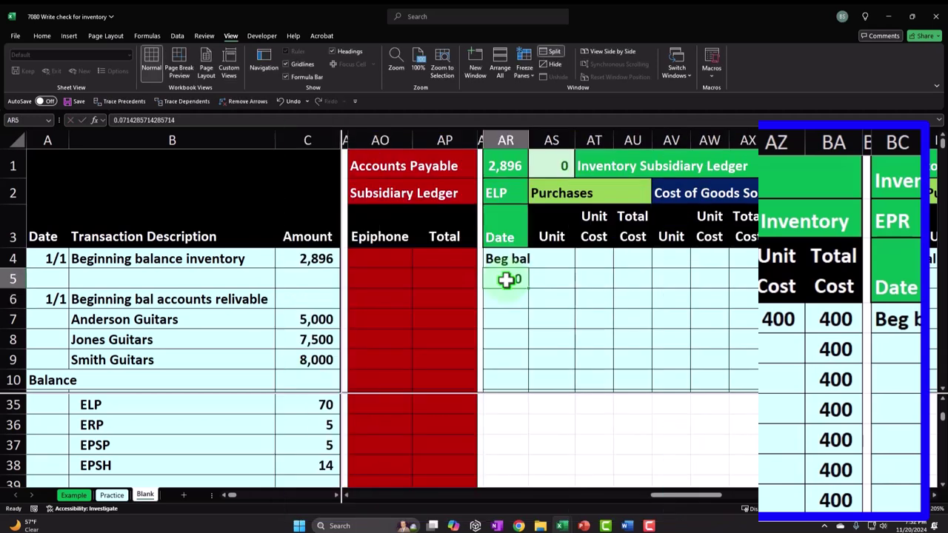
{"action": "right_click", "coordinate": [506, 279]}
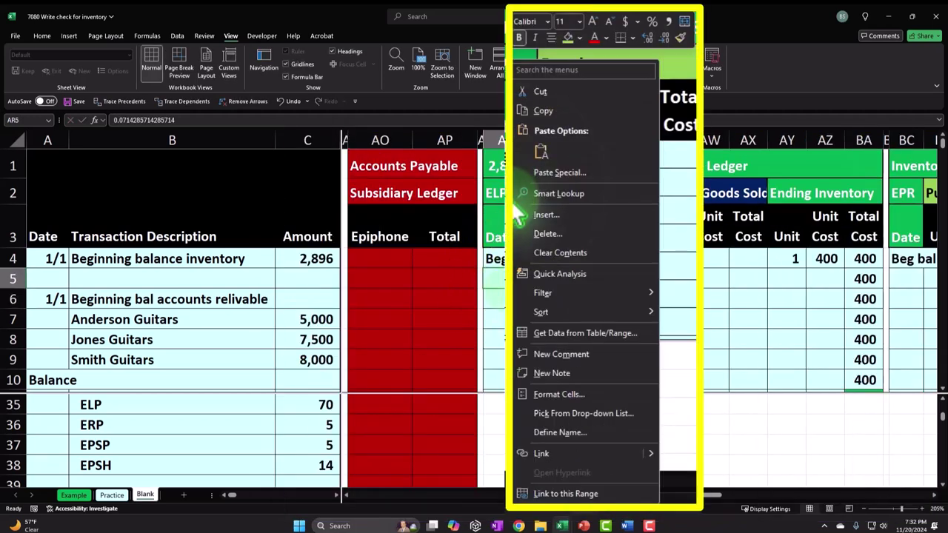
{"action": "left_click", "coordinate": [630, 393]}
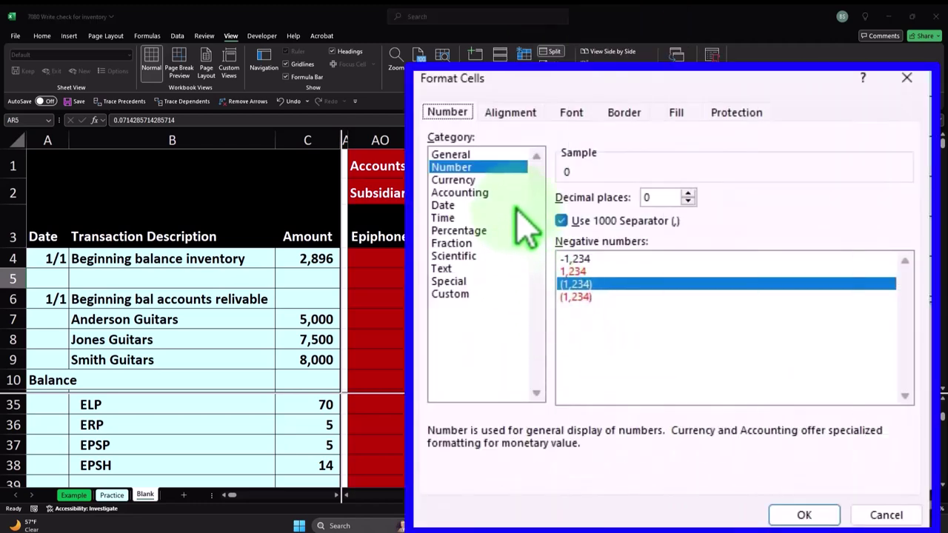
{"action": "left_click", "coordinate": [467, 205]}
{"action": "left_click", "coordinate": [575, 251]}
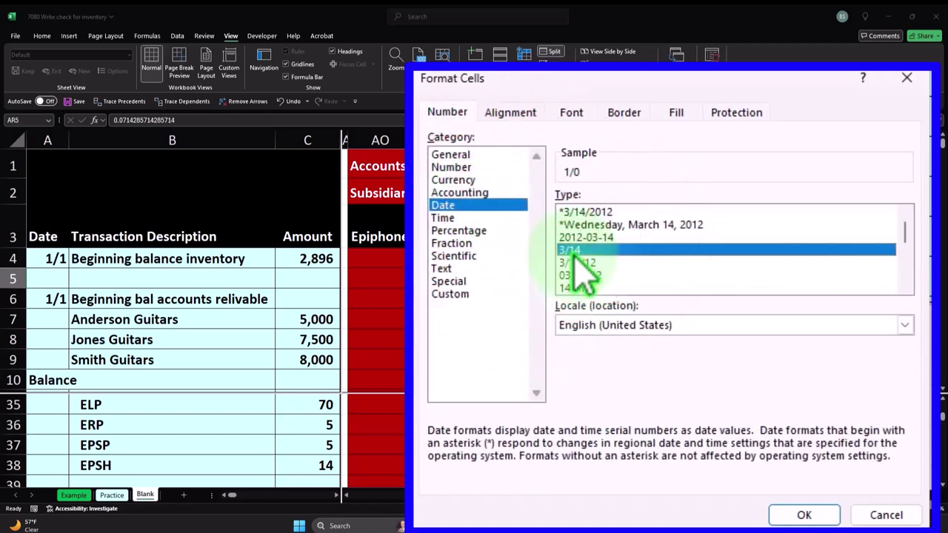
{"action": "left_click", "coordinate": [801, 513]}
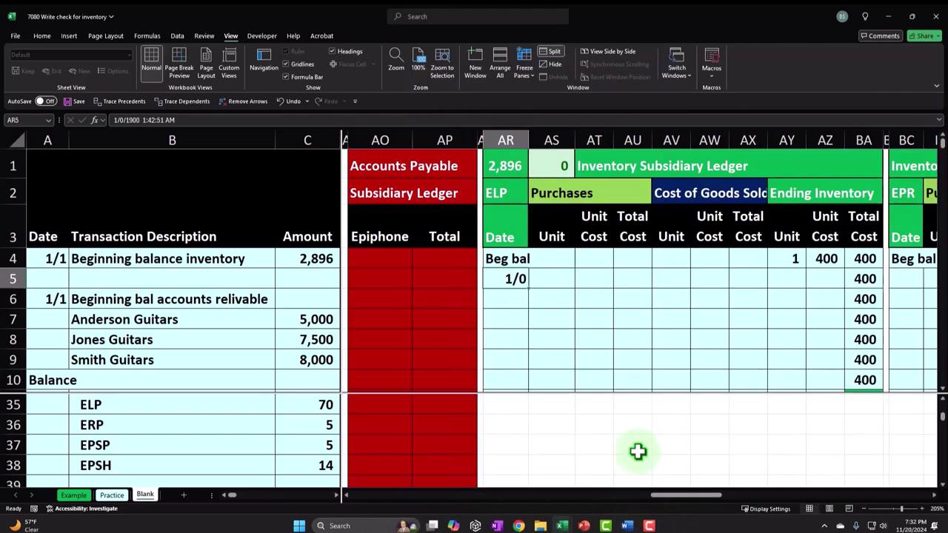
{"action": "type", "text": "14"}
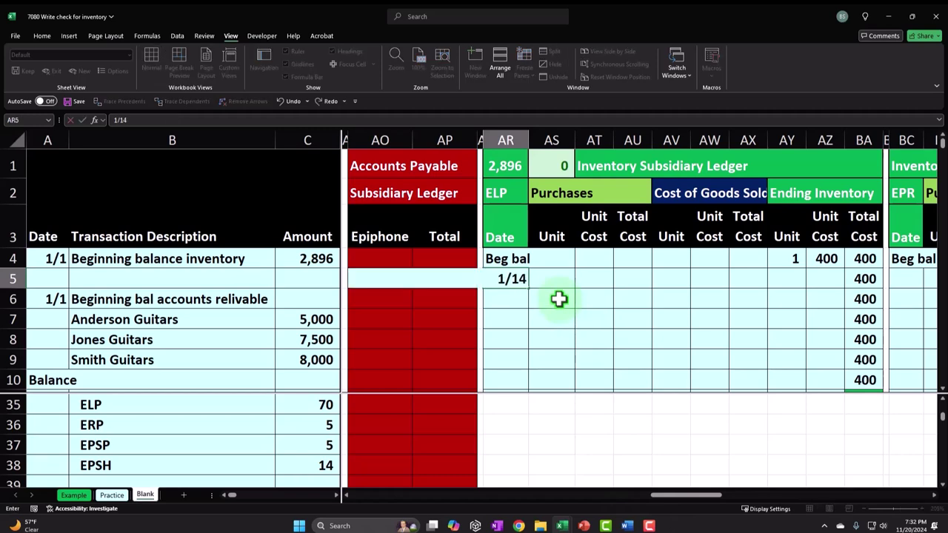
{"action": "type", "text": "/14"}
{"action": "key", "text": "Tab"}
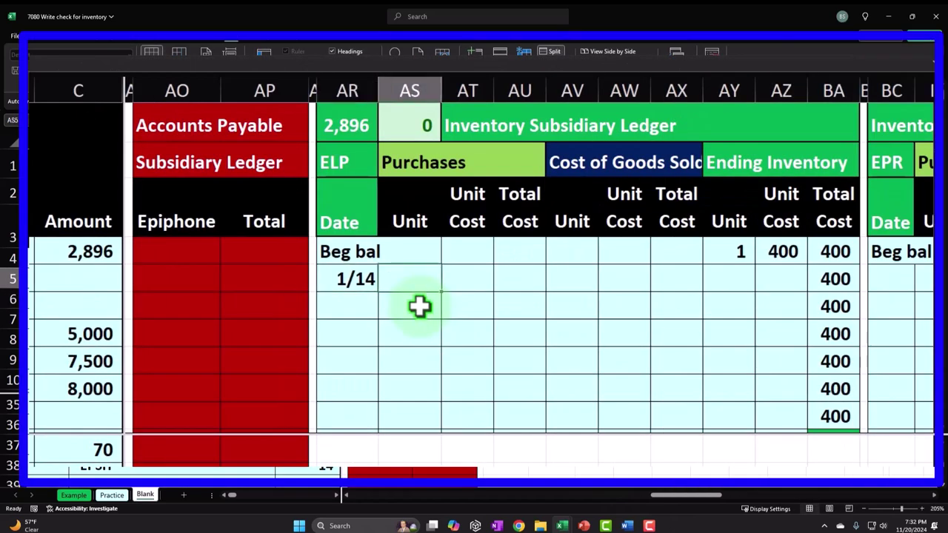
- Link the 1/14 purchase units to C35 (70) and unit cost to AZ4 (400)
{"action": "type", "text": "="}
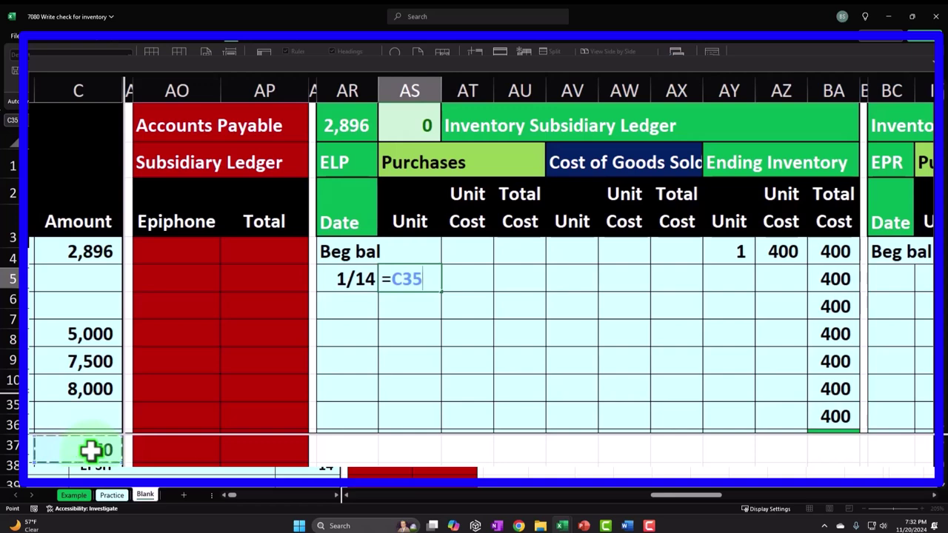
{"action": "key", "text": "Return"}
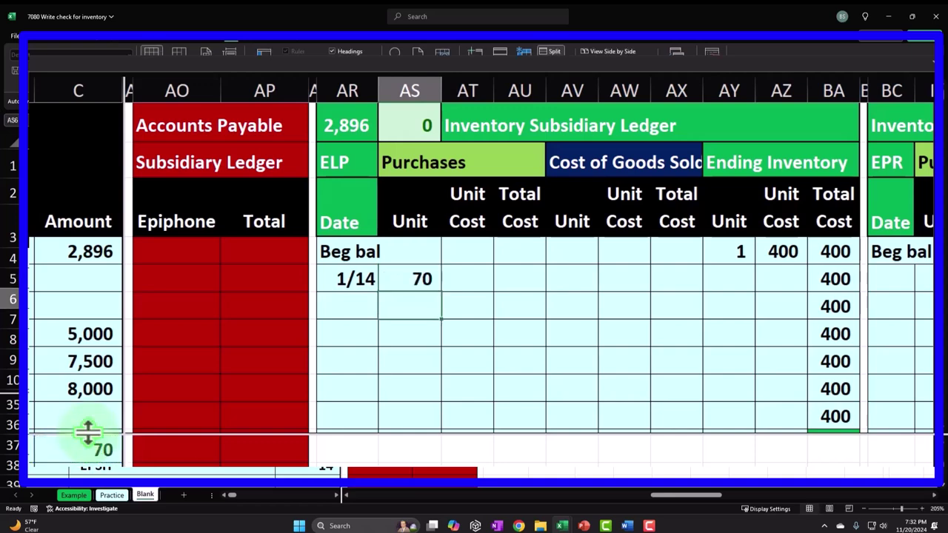
{"action": "key", "text": "Up"}
{"action": "key", "text": "Right"}
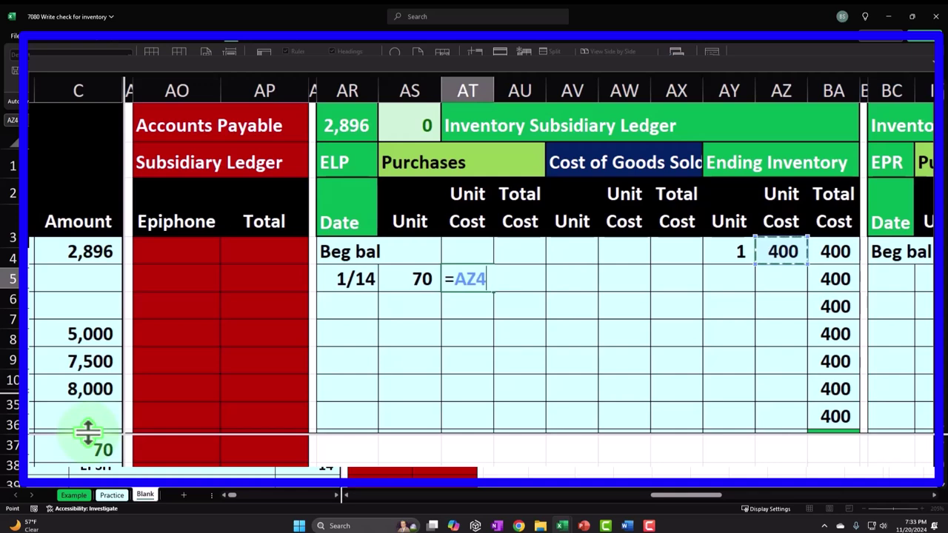
{"action": "key", "text": "Return"}
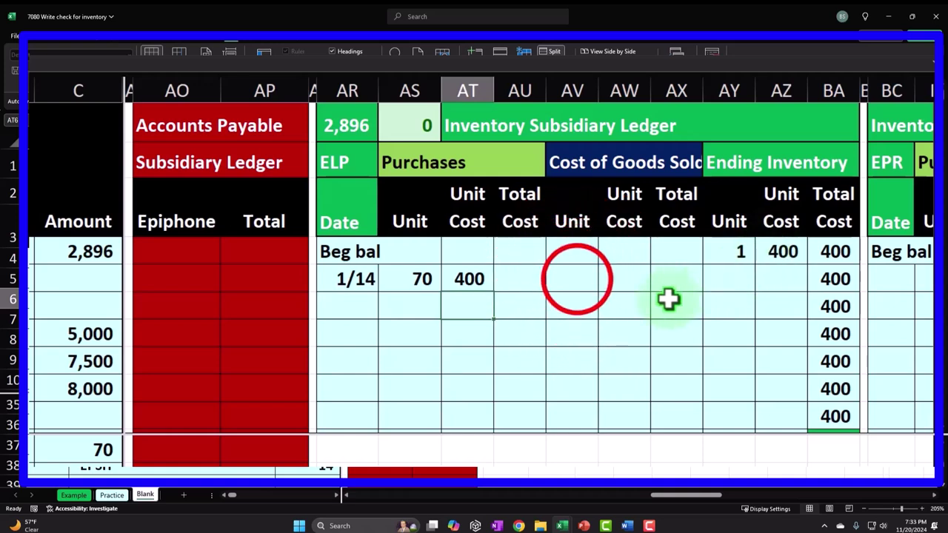
- Compute the purchase total as =AS5*AT5 (28,000) and widen column AU to show it
{"action": "left_click", "coordinate": [575, 280]}
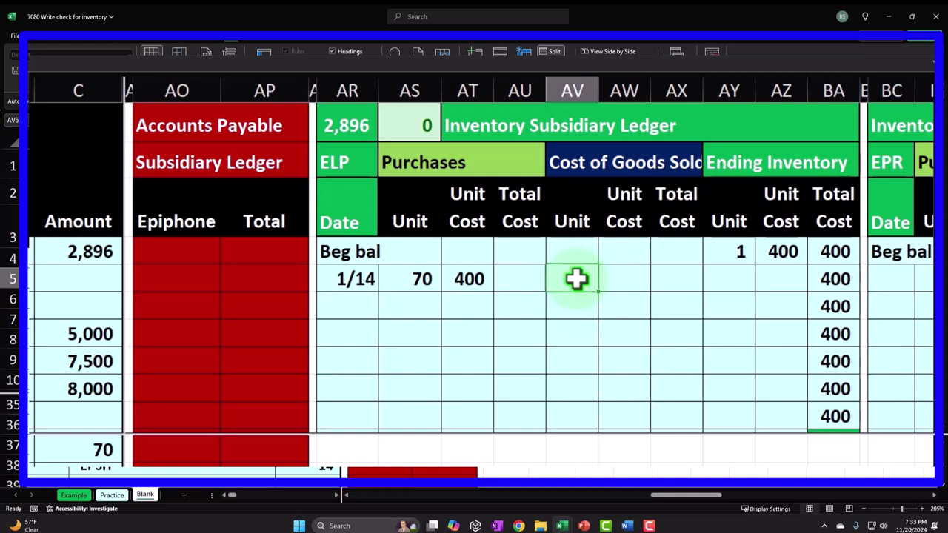
{"action": "key", "text": "Left"}
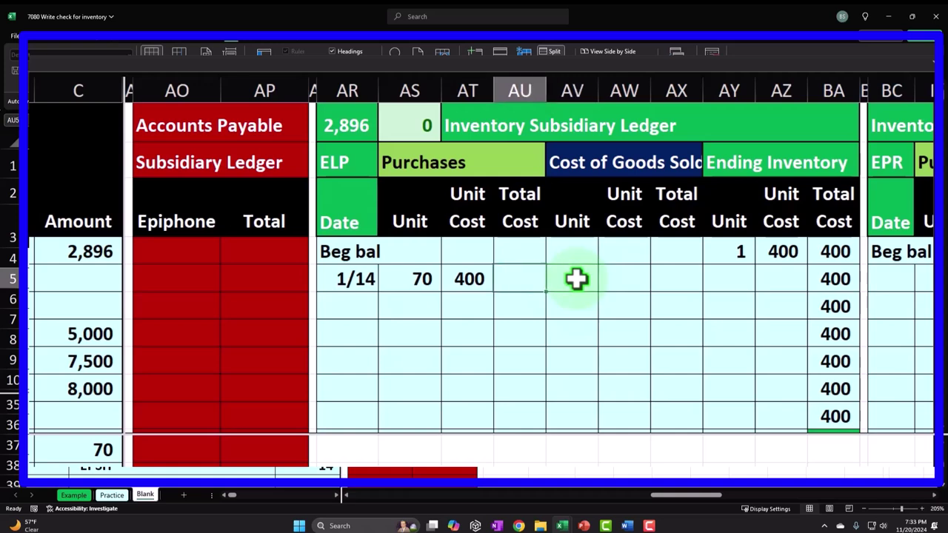
{"action": "type", "text": "="}
{"action": "key", "text": "Left"}
{"action": "key", "text": "Left"}
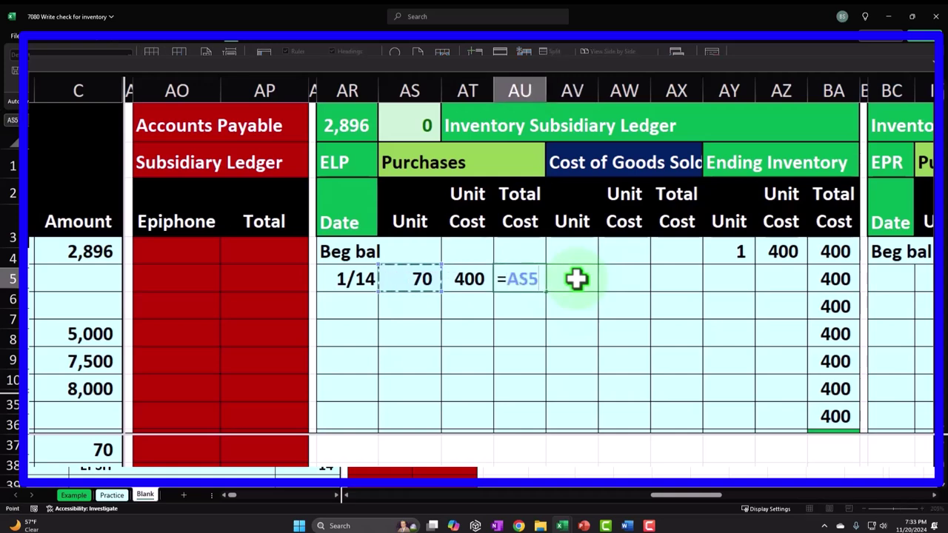
{"action": "key", "text": "Return"}
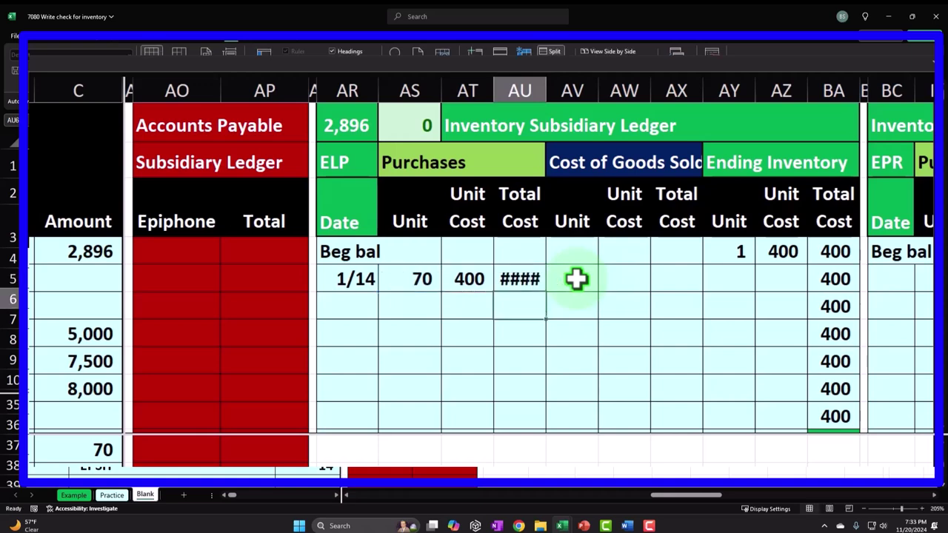
{"action": "left_click_drag", "start_coordinate": [544, 85], "coordinate": [559, 90]}
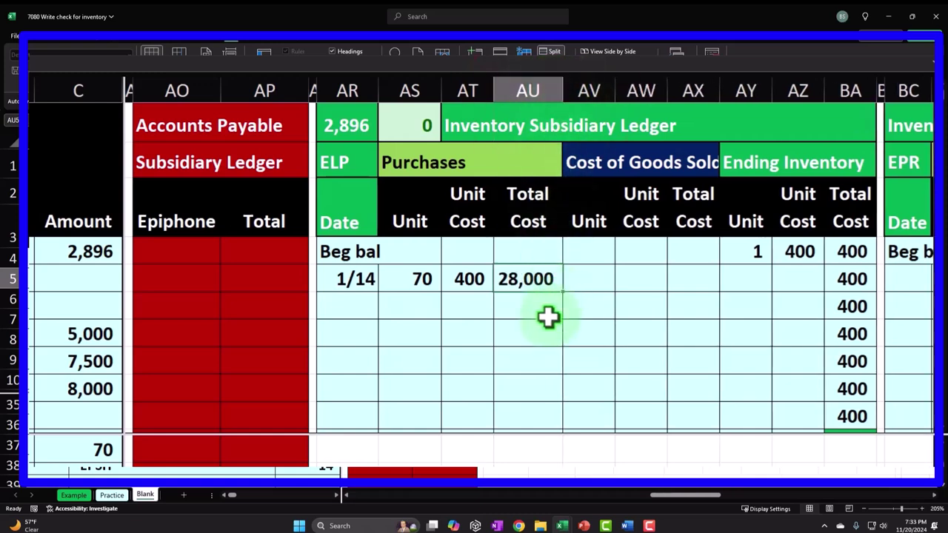
{"action": "key", "text": "Right"}
{"action": "key", "text": "Right"}
{"action": "key", "text": "Right"}
{"action": "key", "text": "Right"}
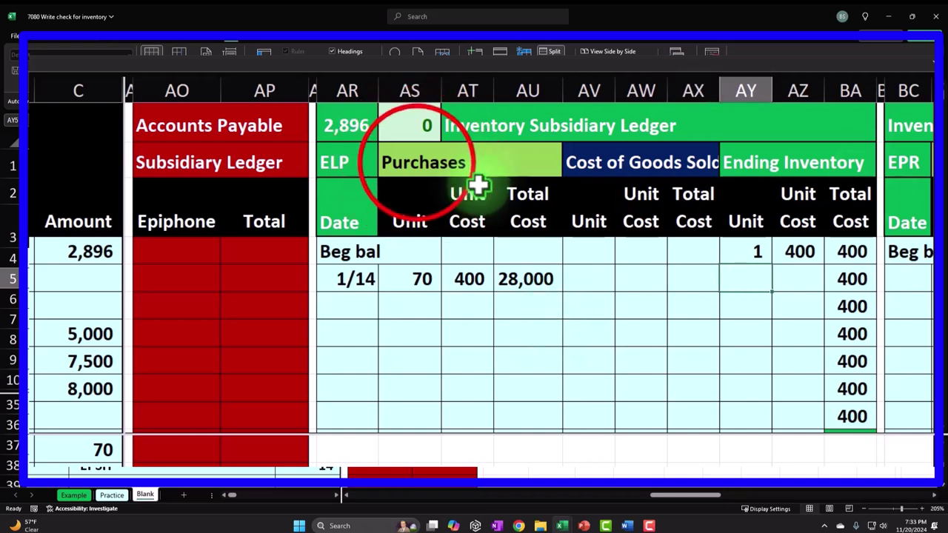
- Set the 1/14 ending inventory units in AY5 to =AS5, showing 70
{"action": "left_click", "coordinate": [417, 161]}
{"action": "left_click", "coordinate": [751, 163]}
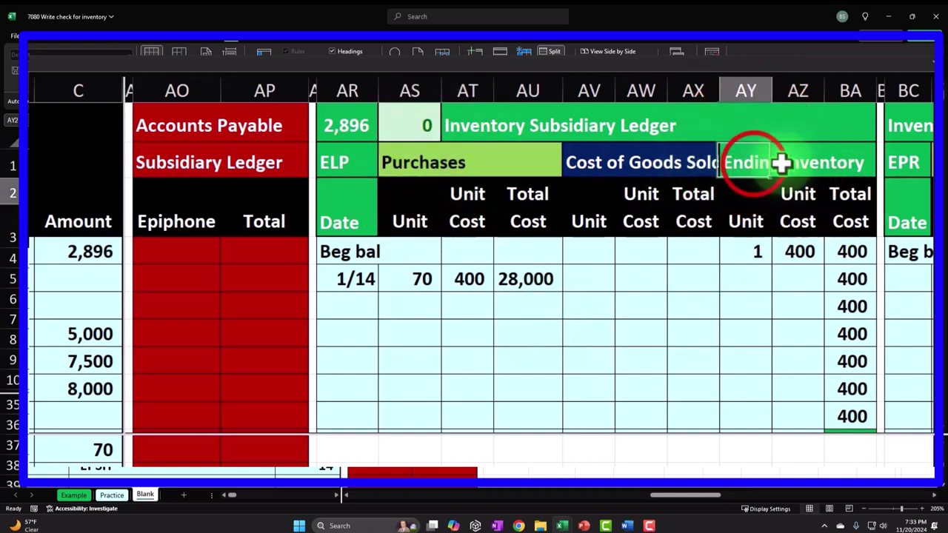
{"action": "left_click", "coordinate": [749, 275]}
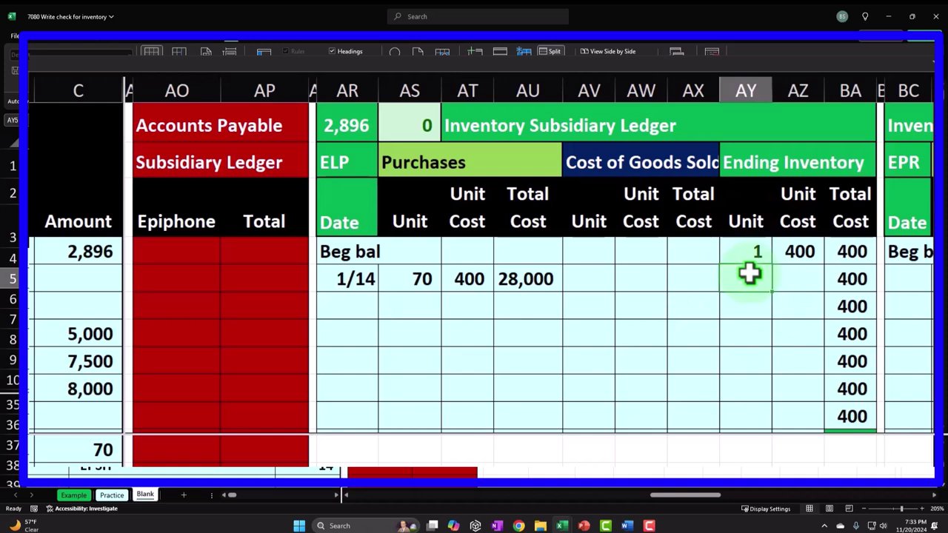
{"action": "type", "text": "="}
{"action": "key", "text": "Left"}
{"action": "key", "text": "Left"}
{"action": "key", "text": "Left"}
{"action": "key", "text": "Left"}
{"action": "key", "text": "Left"}
{"action": "key", "text": "Left"}
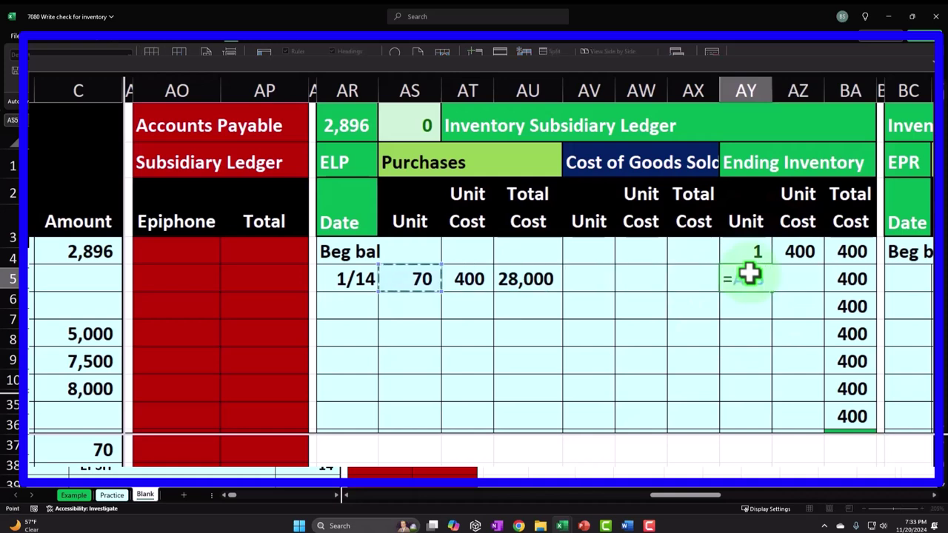
{"action": "key", "text": "Return"}
{"action": "key", "text": "Up"}
{"action": "key", "text": "Right"}
- Link ending unit cost to AZ4 (400), total =AY5*AZ5 (28,000), and autofit column BA
{"action": "type", "text": "="}
{"action": "key", "text": "Up"}
{"action": "key", "text": "Return"}
{"action": "key", "text": "Up"}
{"action": "key", "text": "Right"}
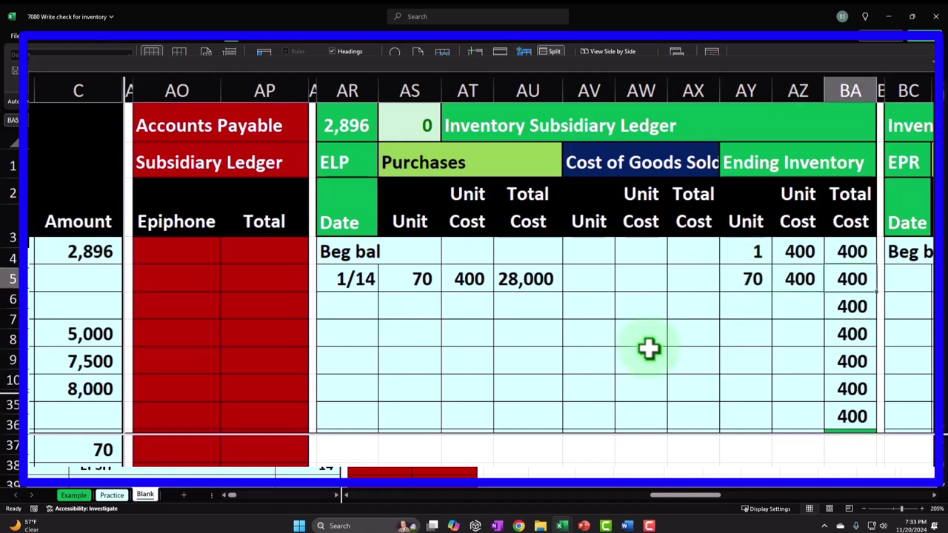
{"action": "type", "text": "="}
{"action": "key", "text": "Left"}
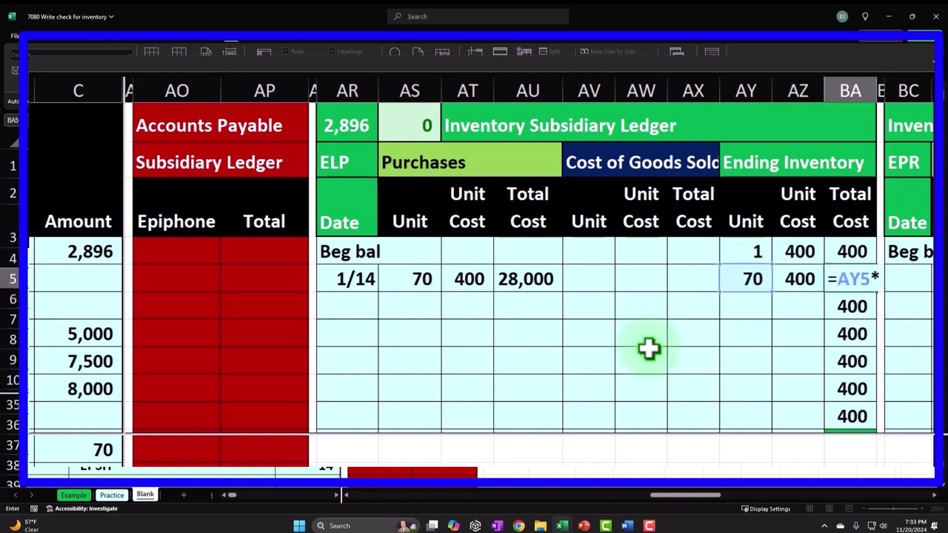
{"action": "key", "text": "Return"}
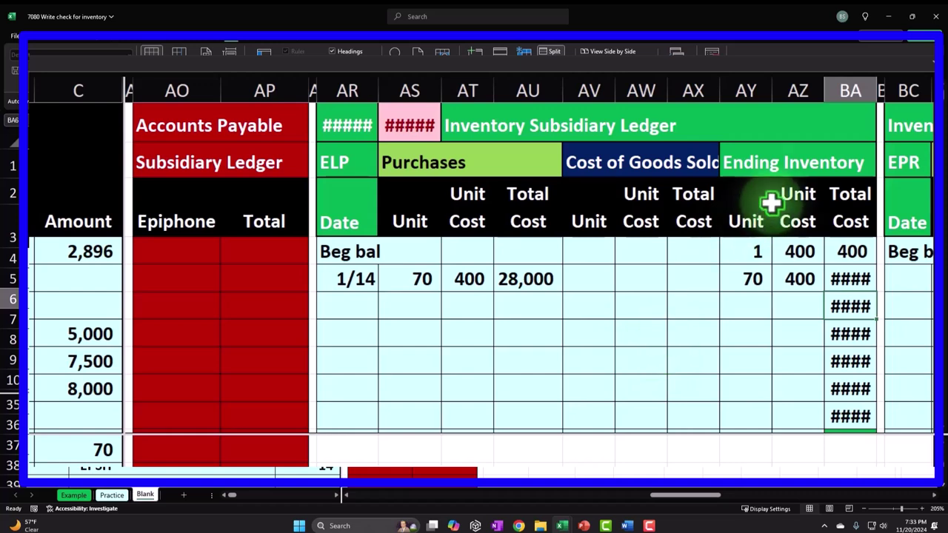
{"action": "left_click_drag", "start_coordinate": [876, 89], "coordinate": [882, 87]}
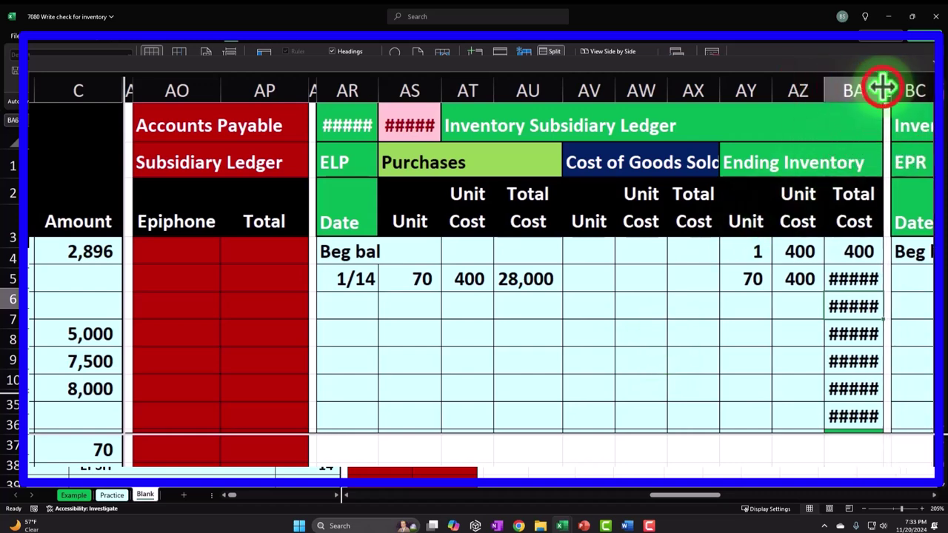
{"action": "double_click", "coordinate": [882, 89]}
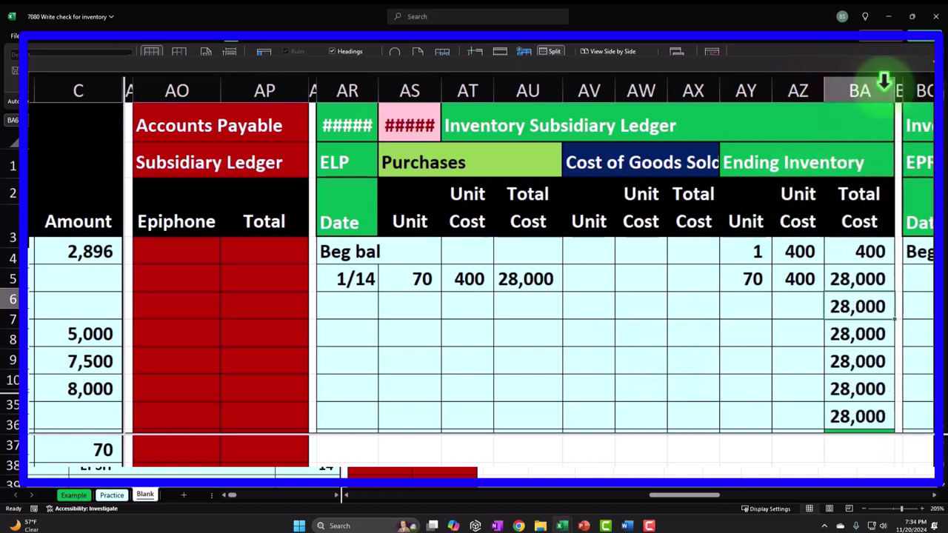
{"action": "left_click", "coordinate": [755, 276]}
- Underline the 1/14 ending inventory units, unit cost and total
{"action": "left_click_drag", "start_coordinate": [755, 276], "coordinate": [836, 274]}
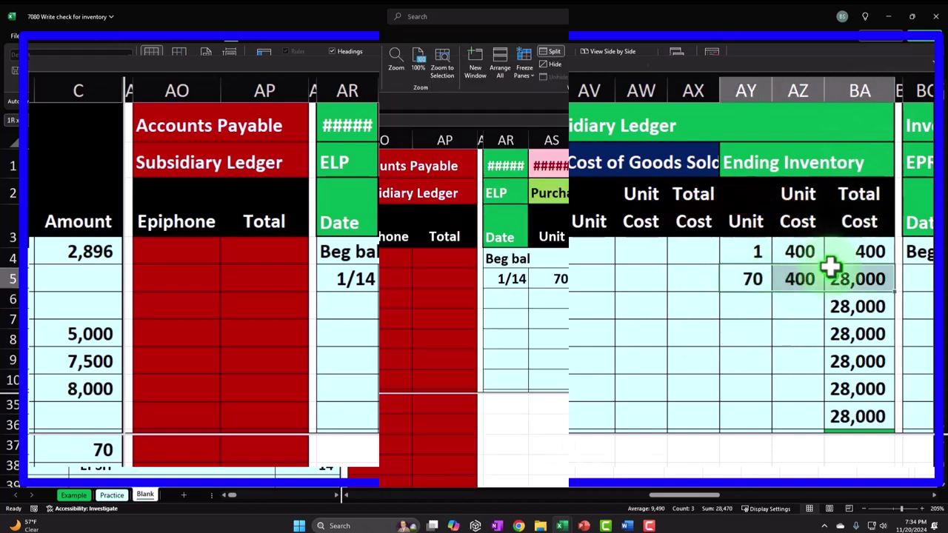
{"action": "left_click", "coordinate": [28, 37]}
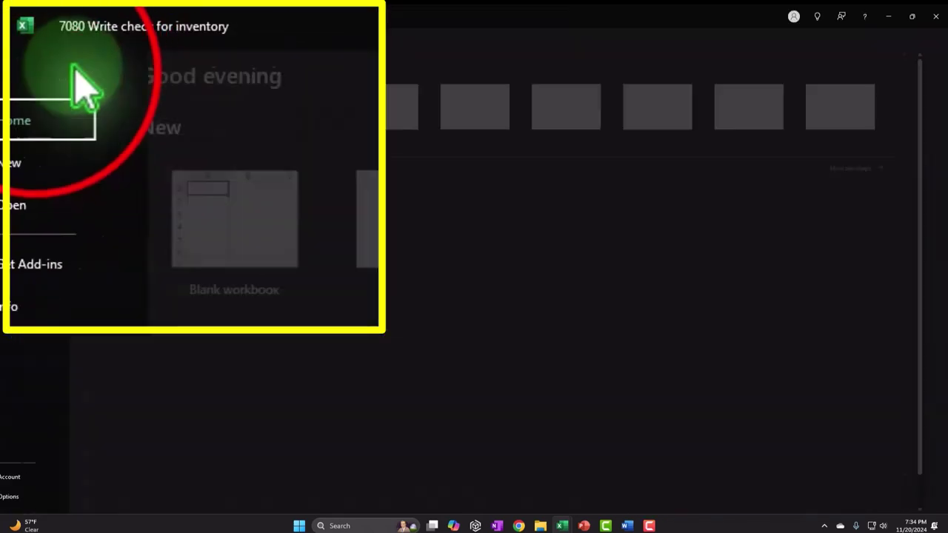
{"action": "left_click", "coordinate": [21, 34]}
{"action": "left_click", "coordinate": [75, 71]}
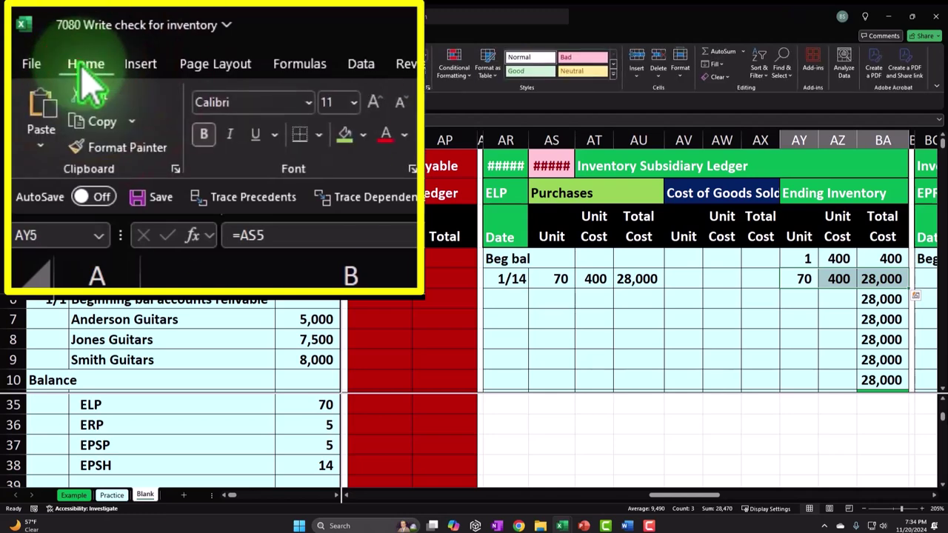
{"action": "left_click", "coordinate": [256, 133]}
- Add a balance row summing ending units to 71 at a 400 unit cost
{"action": "left_click", "coordinate": [801, 299]}
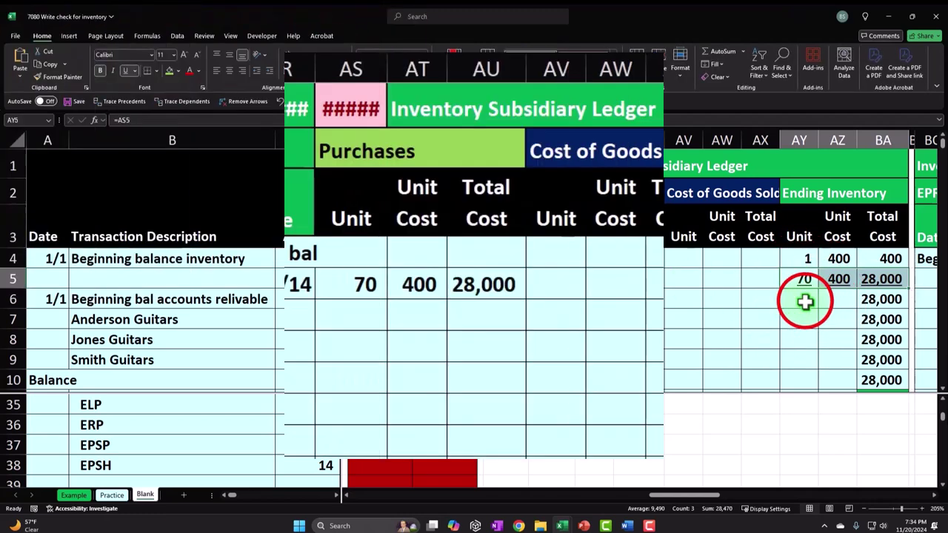
{"action": "type", "text": "=sum("}
{"action": "key", "text": "Up"}
{"action": "key", "text": "shift+Up"}
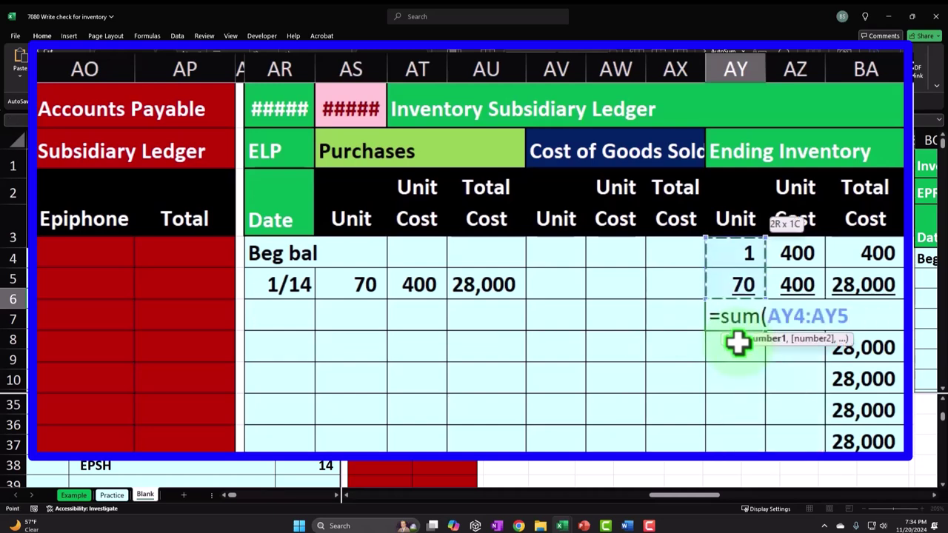
{"action": "key", "text": "Return"}
{"action": "key", "text": "Up"}
{"action": "key", "text": "Up"}
{"action": "key", "text": "Up"}
{"action": "key", "text": "Right"}
{"action": "key", "text": "Down"}
{"action": "key", "text": "Down"}
{"action": "type", "text": "="}
{"action": "key", "text": "Up"}
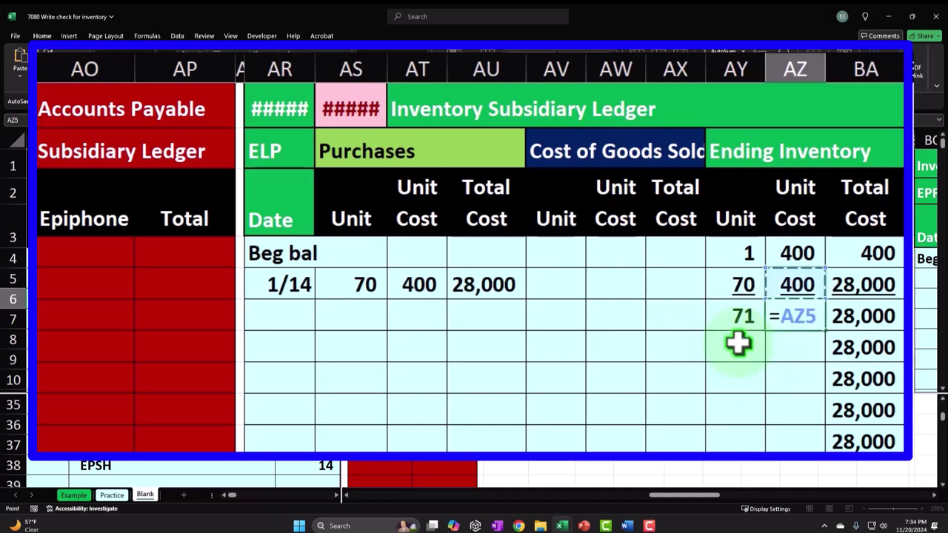
{"action": "key", "text": "Return"}
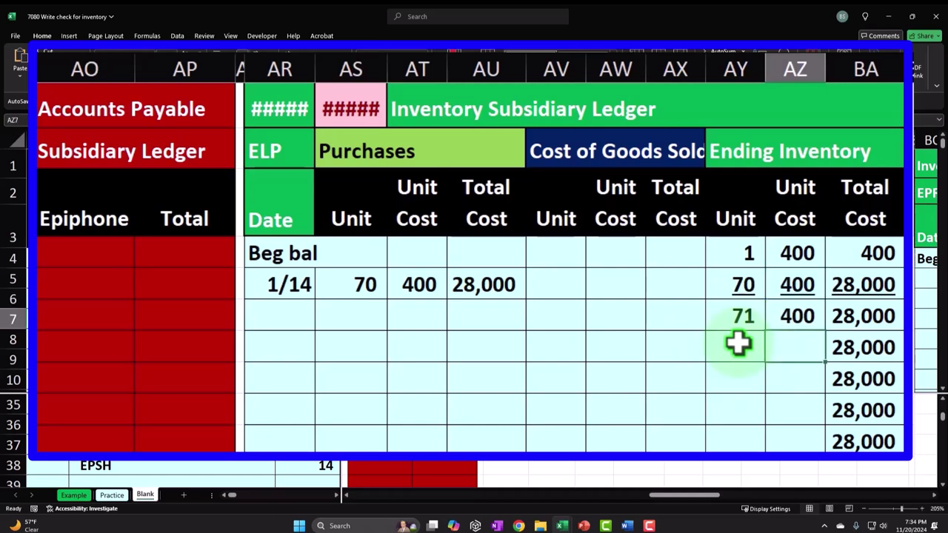
- Compute the balance row's total cost as units times unit cost, 28,400
{"action": "key", "text": "Up"}
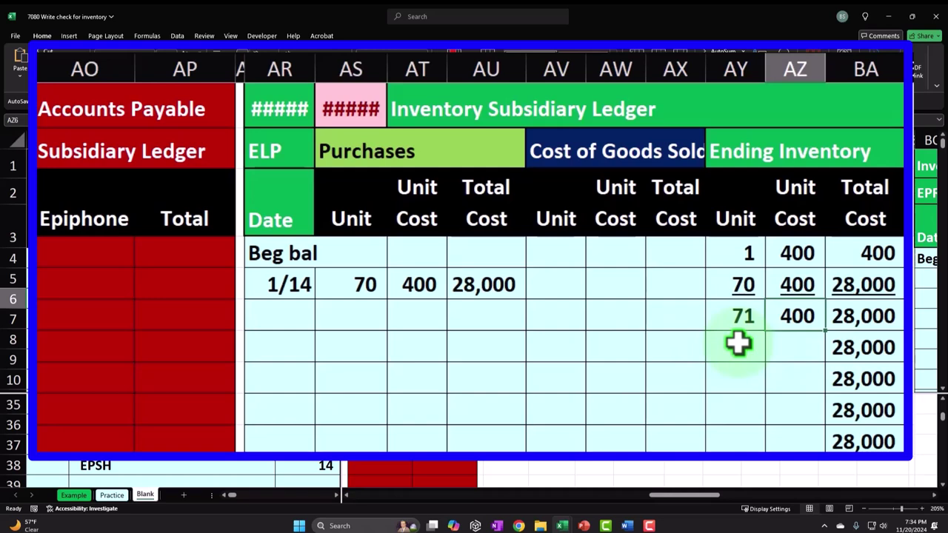
{"action": "key", "text": "Right"}
{"action": "type", "text": "="}
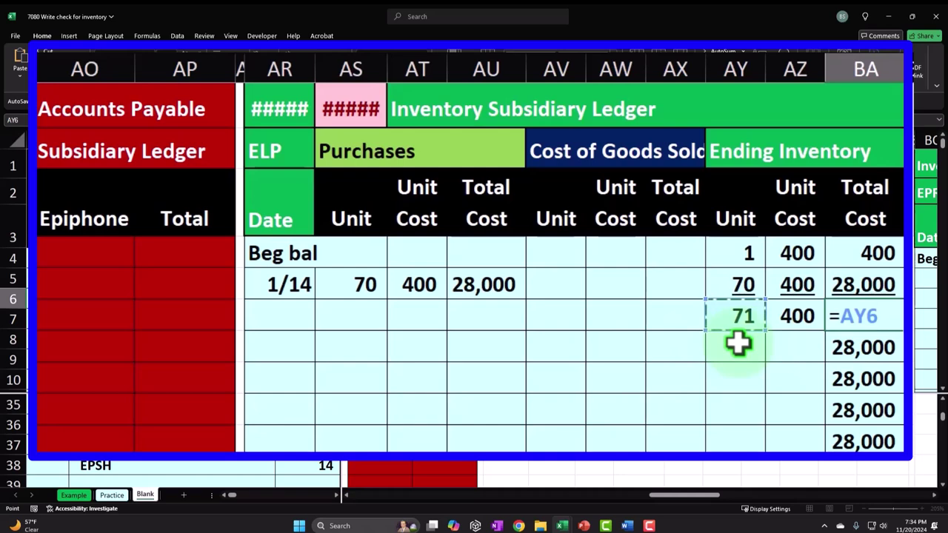
{"action": "type", "text": "*"}
{"action": "key", "text": "Left"}
{"action": "key", "text": "Return"}
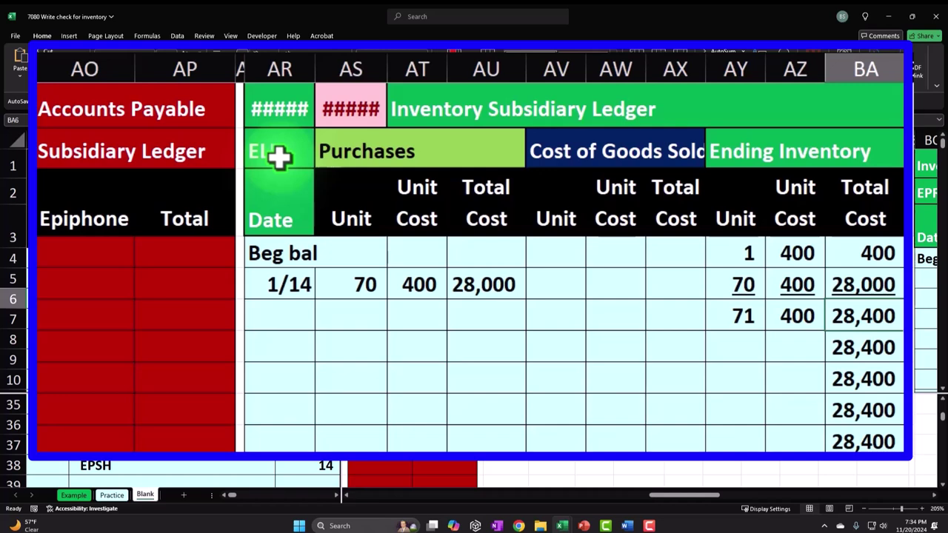
{"action": "left_click", "coordinate": [723, 306]}
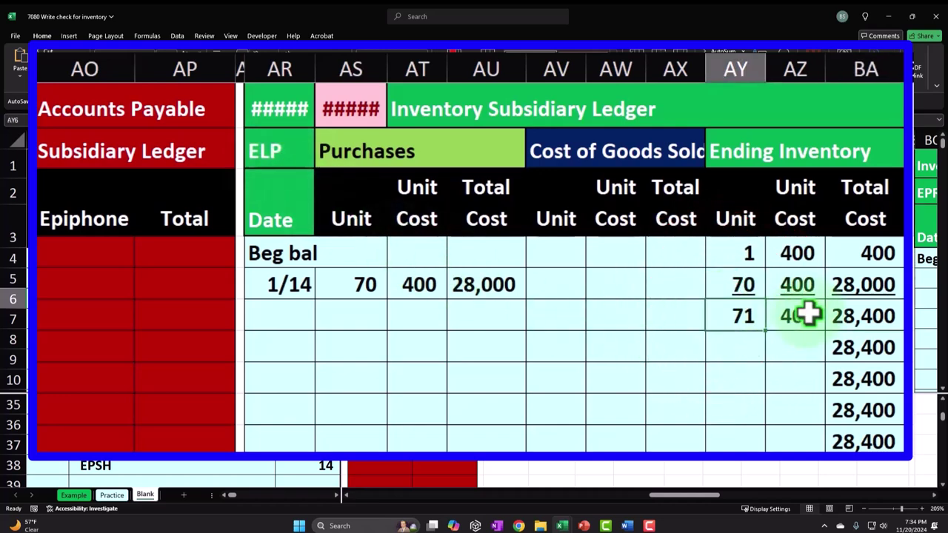
{"action": "left_click", "coordinate": [483, 361]}
{"action": "left_click", "coordinate": [561, 226]}
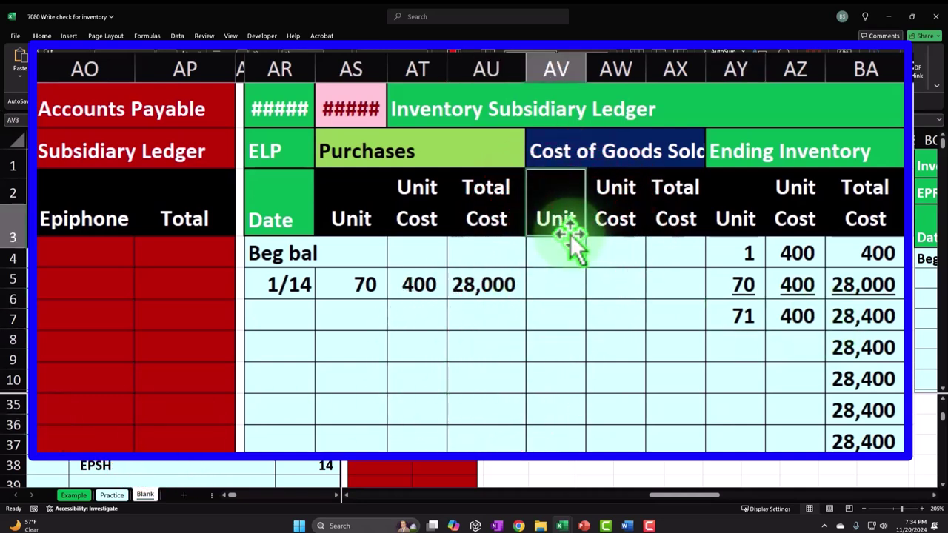
- Copy the 1/14 date from the ELP ledger into the EPR ledger's first entry row
{"action": "key", "text": "Right"}
{"action": "key", "text": "Right"}
{"action": "key", "text": "Right"}
{"action": "key", "text": "Right"}
{"action": "key", "text": "Right"}
{"action": "key", "text": "Right"}
{"action": "key", "text": "Right"}
{"action": "key", "text": "Right"}
{"action": "key", "text": "Right"}
{"action": "key", "text": "Right"}
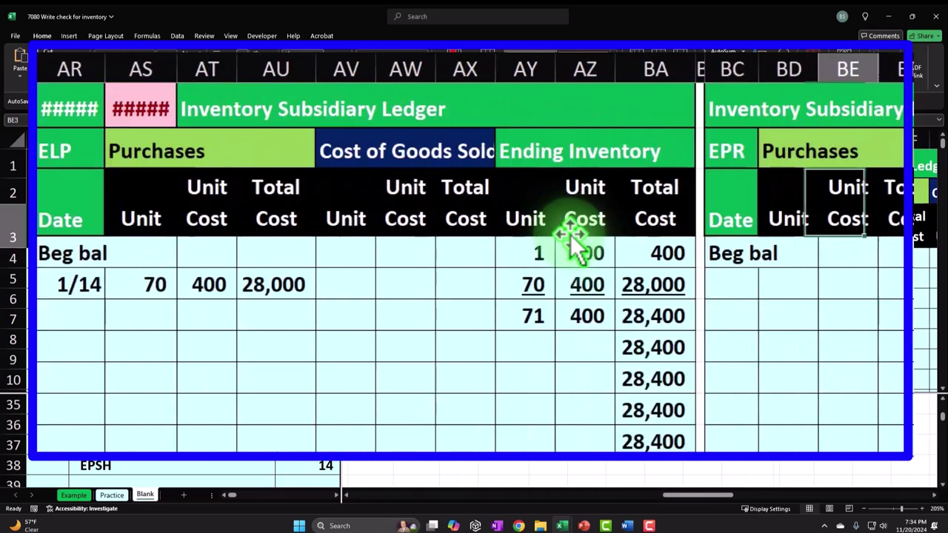
{"action": "key", "text": "Left"}
{"action": "key", "text": "Left"}
{"action": "key", "text": "Left"}
{"action": "key", "text": "Down"}
{"action": "key", "text": "Down"}
{"action": "left_click", "coordinate": [58, 259]}
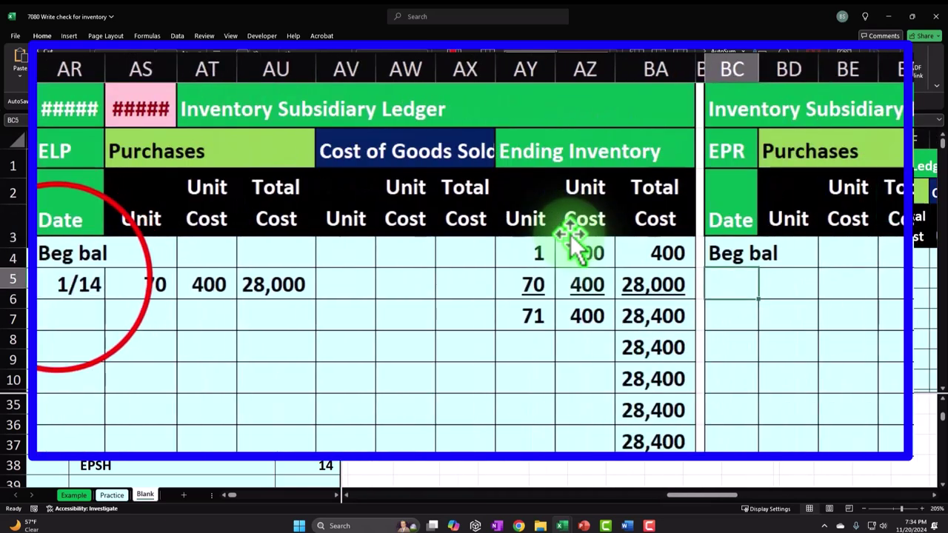
{"action": "left_click", "coordinate": [711, 285]}
{"action": "key", "text": "ctrl+c"}
{"action": "key", "text": "ctrl+v"}
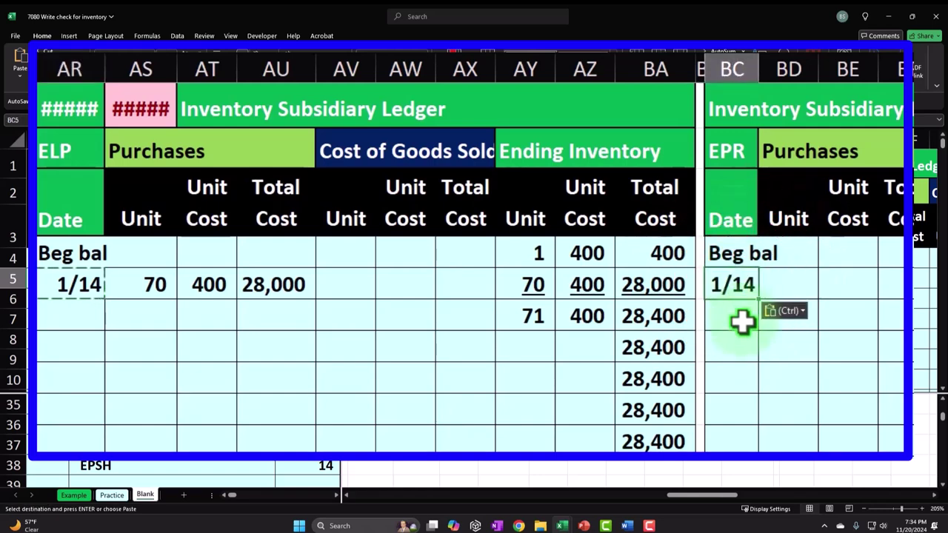
- Set EPR purchase units to =C36 (5) and unit cost to =BK4 (440)
{"action": "key", "text": "Right"}
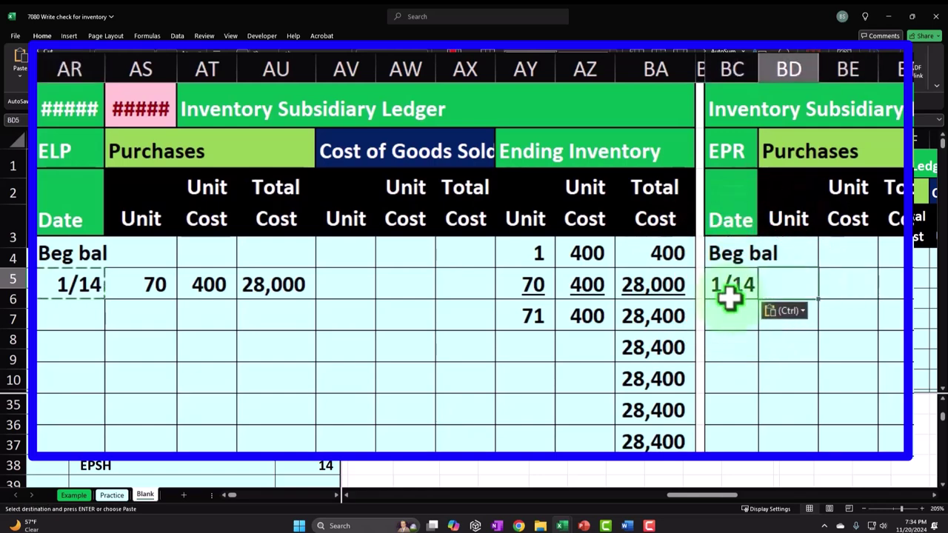
{"action": "type", "text": "="}
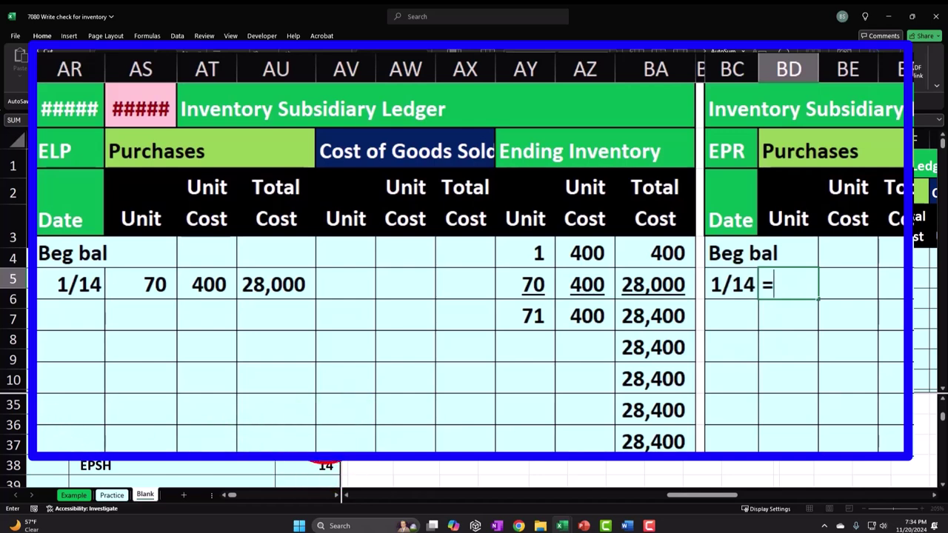
{"action": "type", "text": "C36"}
{"action": "key", "text": "Return"}
{"action": "key", "text": "Right"}
{"action": "key", "text": "Right"}
{"action": "key", "text": "Right"}
{"action": "key", "text": "Right"}
{"action": "key", "text": "Right"}
{"action": "key", "text": "Right"}
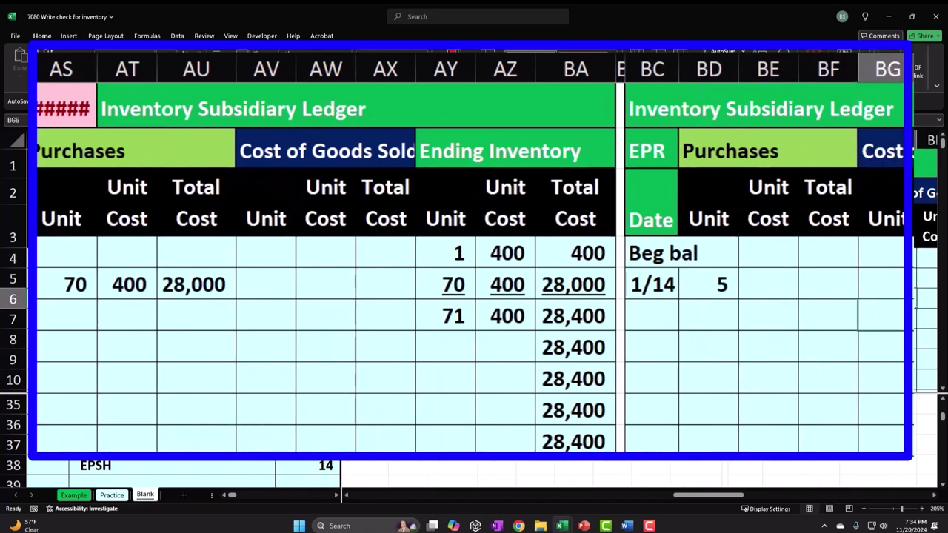
{"action": "key", "text": "Left"}
{"action": "key", "text": "Left"}
{"action": "key", "text": "Left"}
{"action": "key", "text": "Left"}
{"action": "key", "text": "Left"}
{"action": "key", "text": "Up"}
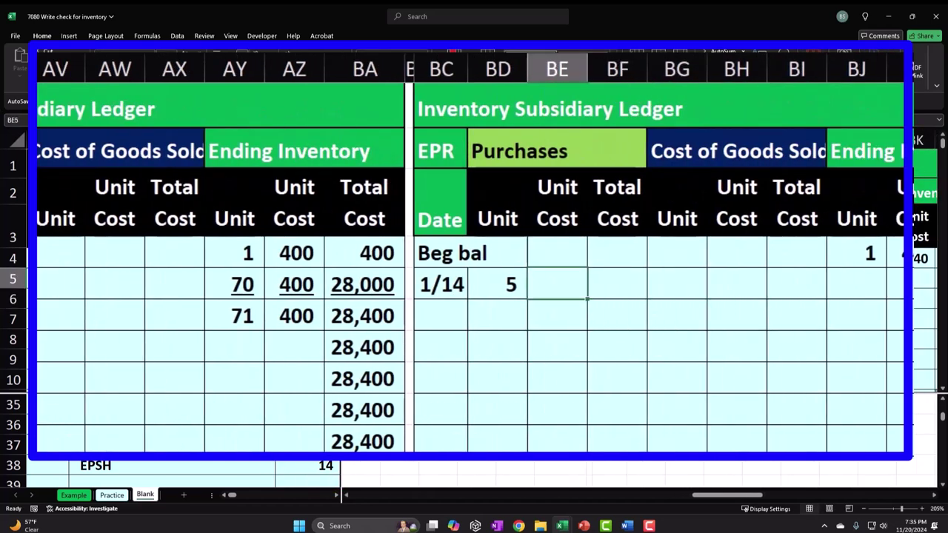
{"action": "type", "text": "="}
{"action": "key", "text": "Right"}
{"action": "key", "text": "Right"}
{"action": "key", "text": "Right"}
{"action": "key", "text": "Right"}
{"action": "key", "text": "Right"}
{"action": "key", "text": "Right"}
{"action": "key", "text": "Right"}
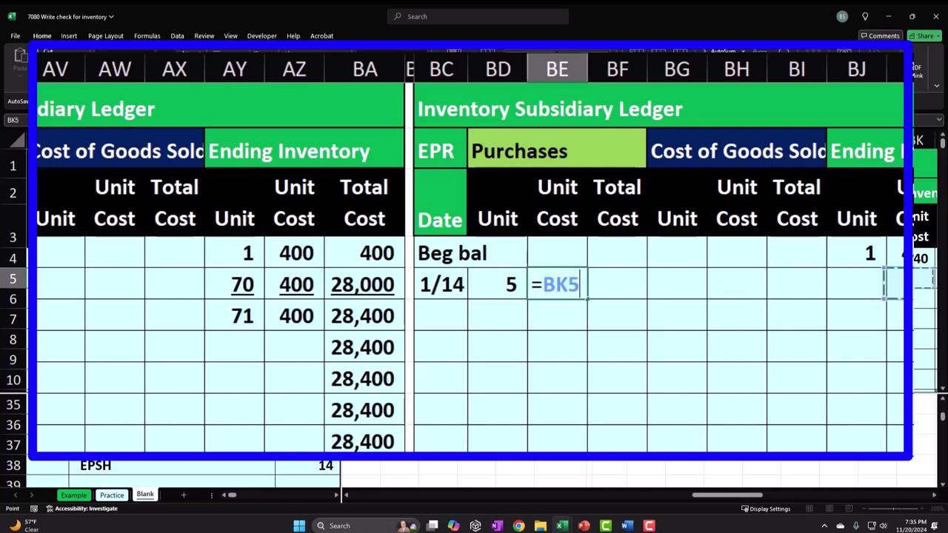
{"action": "key", "text": "Left"}
{"action": "key", "text": "Up"}
{"action": "key", "text": "Return"}
- Compute the EPR purchase total as =BD5*BE5 (2,200) and widen its column
{"action": "key", "text": "Up"}
{"action": "key", "text": "Right"}
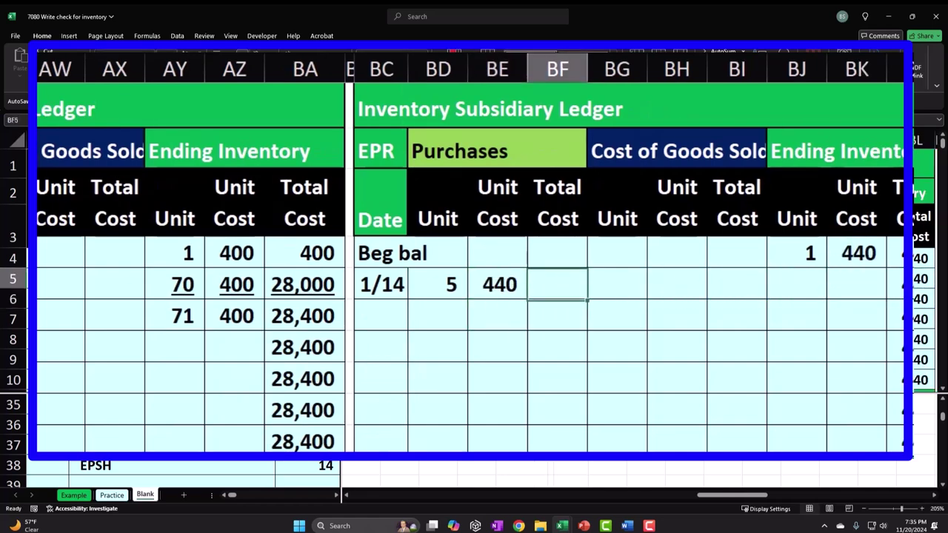
{"action": "type", "text": "="}
{"action": "key", "text": "Left"}
{"action": "key", "text": "Left"}
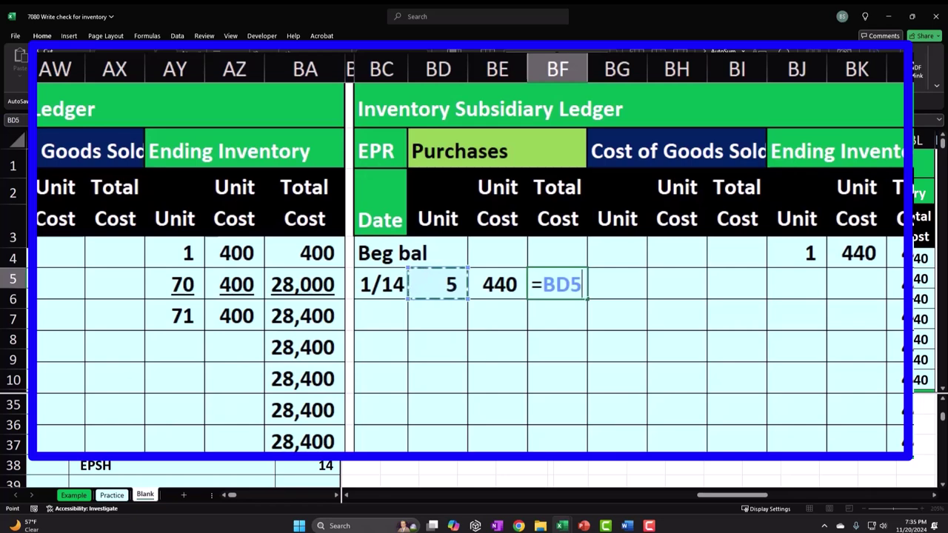
{"action": "type", "text": "*"}
{"action": "key", "text": "Left"}
{"action": "key", "text": "Return"}
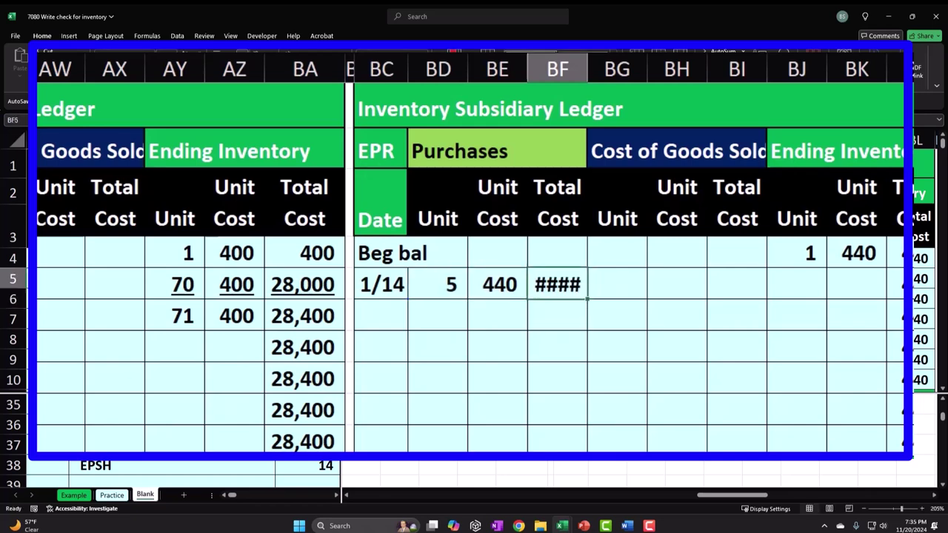
{"action": "left_click", "coordinate": [579, 59]}
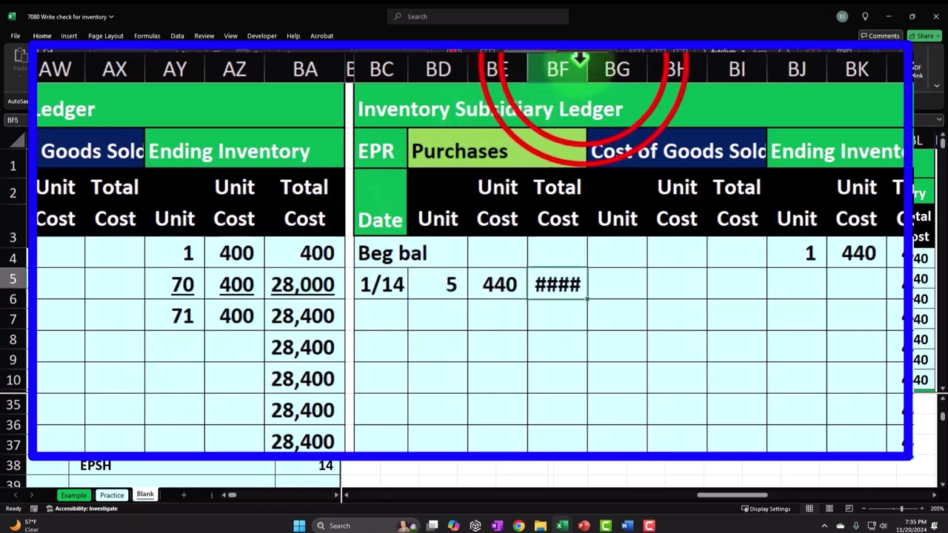
{"action": "left_click", "coordinate": [579, 59]}
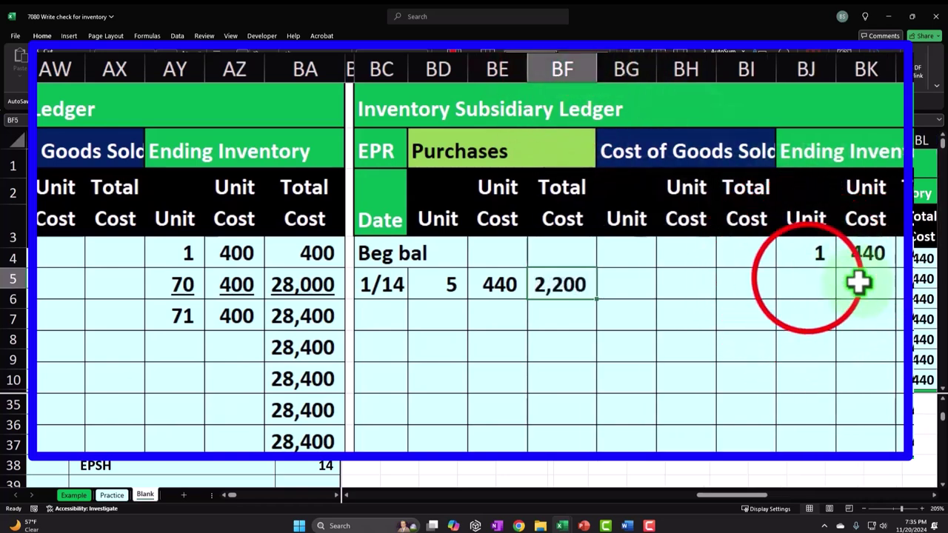
- Carry the purchase into EPR ending inventory: 5 units at 440, totalling 2,200
{"action": "left_click", "coordinate": [807, 279]}
{"action": "type", "text": "="}
{"action": "key", "text": "Left"}
{"action": "key", "text": "Left"}
{"action": "key", "text": "Left"}
{"action": "key", "text": "Left"}
{"action": "key", "text": "Left"}
{"action": "key", "text": "Left"}
{"action": "key", "text": "Tab"}
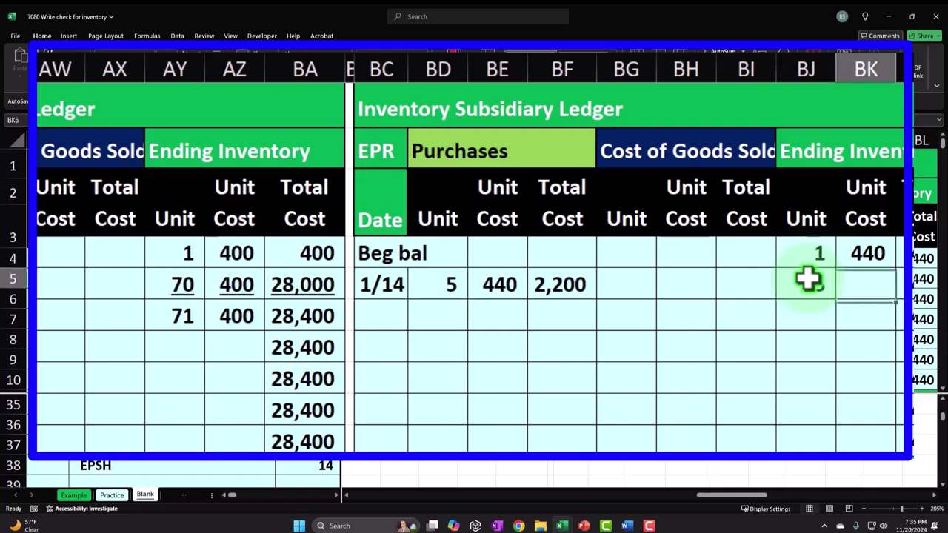
{"action": "type", "text": "="}
{"action": "key", "text": "Up"}
{"action": "key", "text": "Tab"}
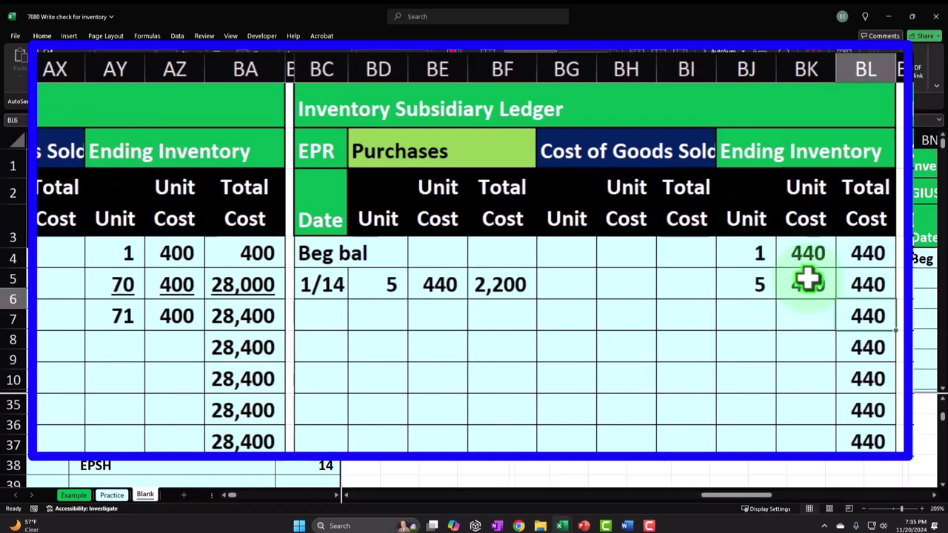
{"action": "type", "text": "="}
{"action": "key", "text": "Left"}
{"action": "key", "text": "Left"}
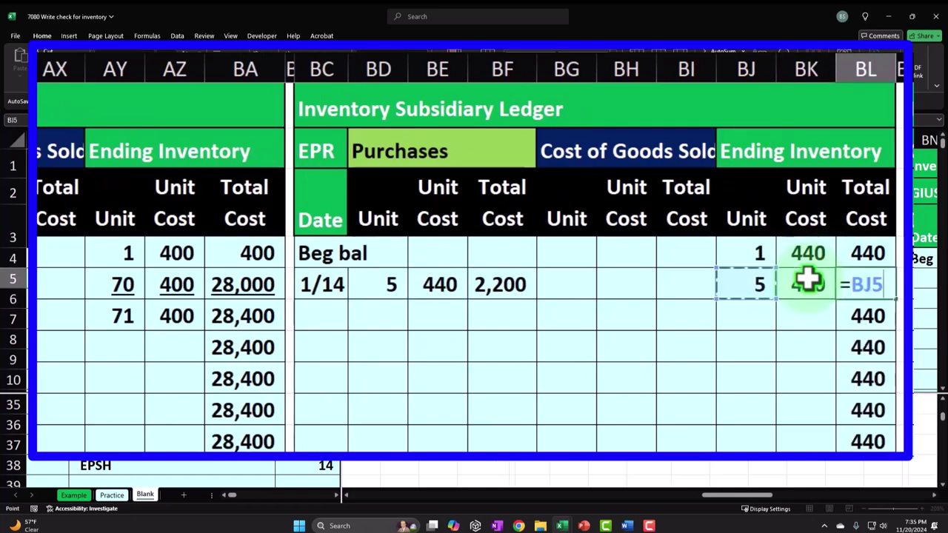
{"action": "key", "text": "Return"}
{"action": "left_click", "coordinate": [892, 65]}
{"action": "left_click_drag", "start_coordinate": [753, 281], "coordinate": [840, 275]}
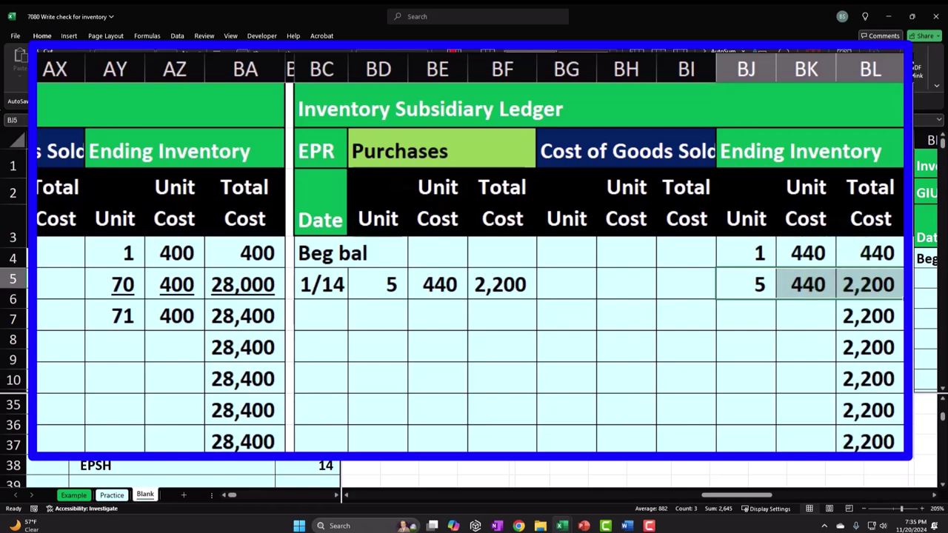
- Underline the EPR 1/14 layer, then add a balance line: =SUM(BJ4:BJ5) for 6 units and =BK5 for 440
{"action": "key", "text": "ctrl+u"}
{"action": "left_click", "coordinate": [757, 318]}
{"action": "type", "text": "=sum("}
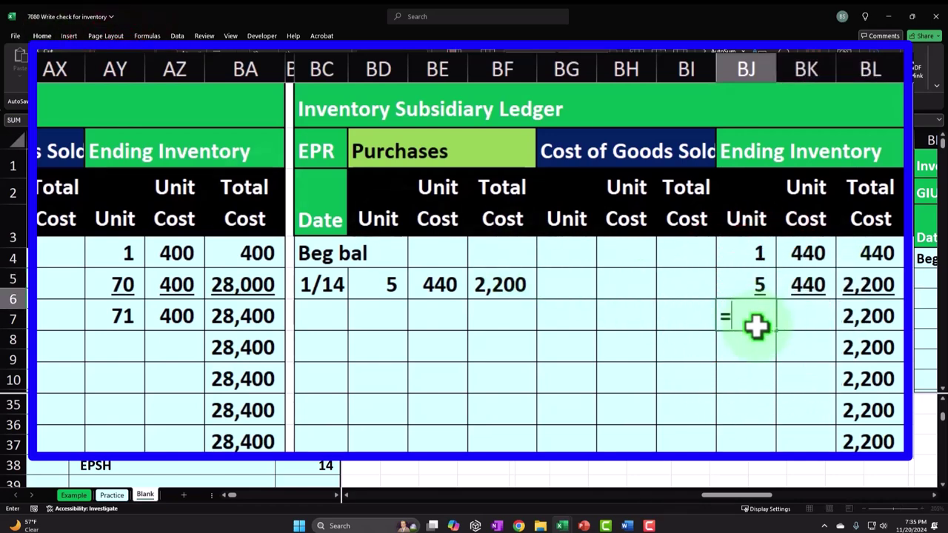
{"action": "key", "text": "Up"}
{"action": "key", "text": "shift+Up"}
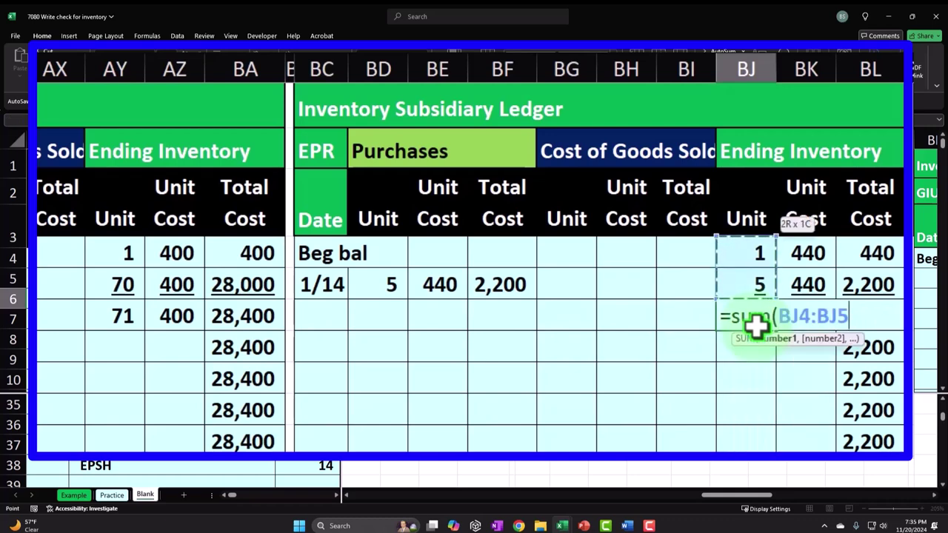
{"action": "key", "text": "Tab"}
{"action": "type", "text": "="}
{"action": "key", "text": "Up"}
{"action": "key", "text": "Return"}
- Check the EPR balance line's units, unit cost and total cost formulas, then return leftward
{"action": "key", "text": "Right"}
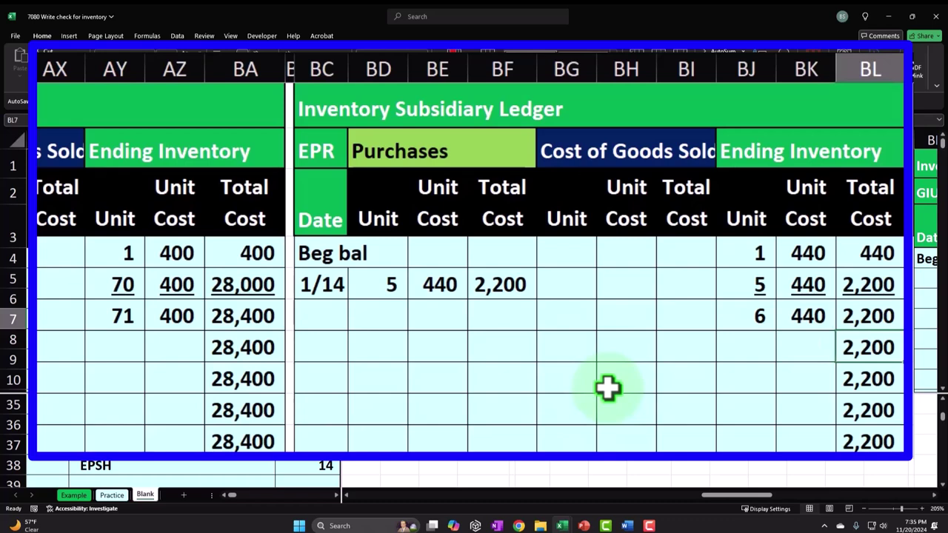
{"action": "left_click", "coordinate": [740, 319]}
{"action": "left_click", "coordinate": [794, 324]}
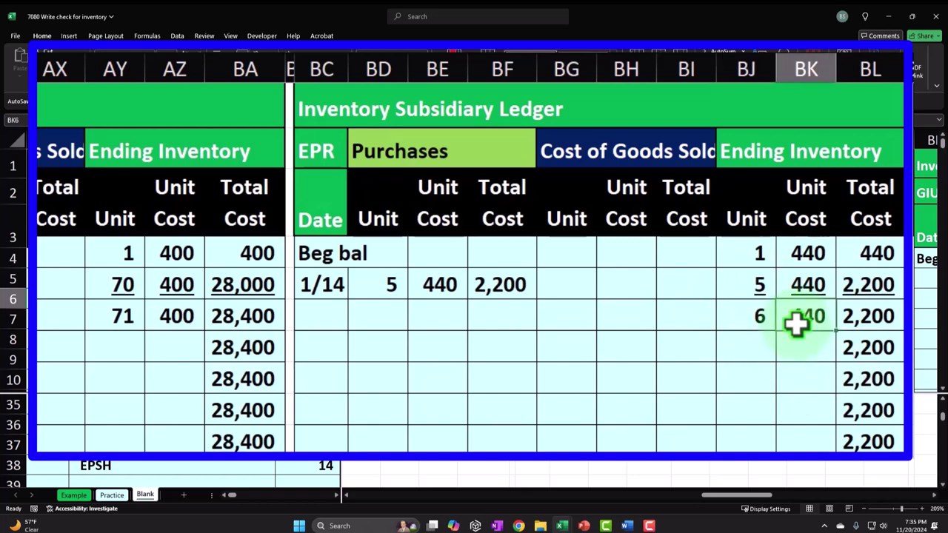
{"action": "key", "text": "Right"}
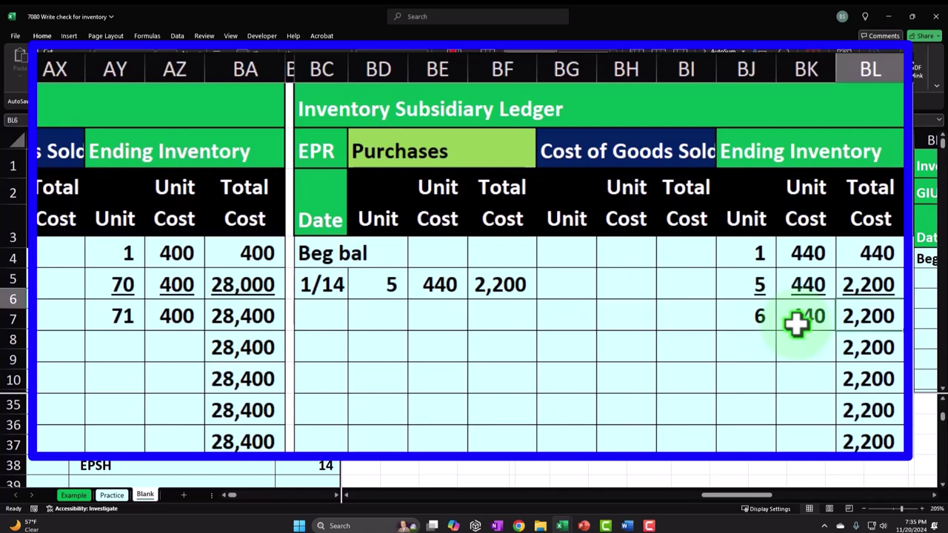
{"action": "key", "text": "Left"}
{"action": "key", "text": "Left"}
{"action": "key", "text": "Left"}
{"action": "key", "text": "Left"}
{"action": "key", "text": "Left"}
{"action": "key", "text": "Left"}
{"action": "key", "text": "Left"}
{"action": "key", "text": "Left"}
{"action": "key", "text": "Left"}
{"action": "key", "text": "Left"}
{"action": "key", "text": "Left"}
{"action": "key", "text": "Left"}
{"action": "key", "text": "Left"}
{"action": "key", "text": "Left"}
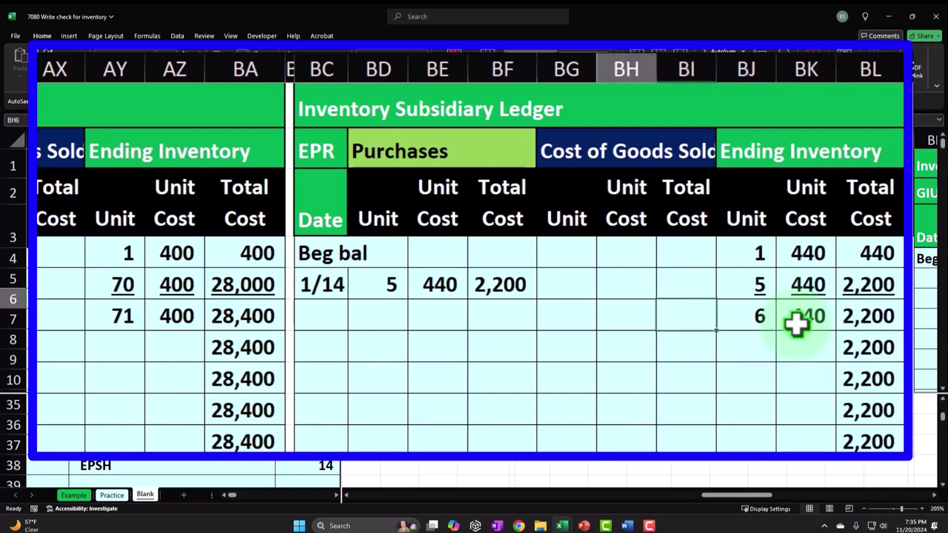
{"action": "key", "text": "Left"}
{"action": "key", "text": "Left"}
{"action": "key", "text": "Left"}
{"action": "key", "text": "Left"}
{"action": "key", "text": "Left"}
{"action": "key", "text": "Left"}
{"action": "key", "text": "Left"}
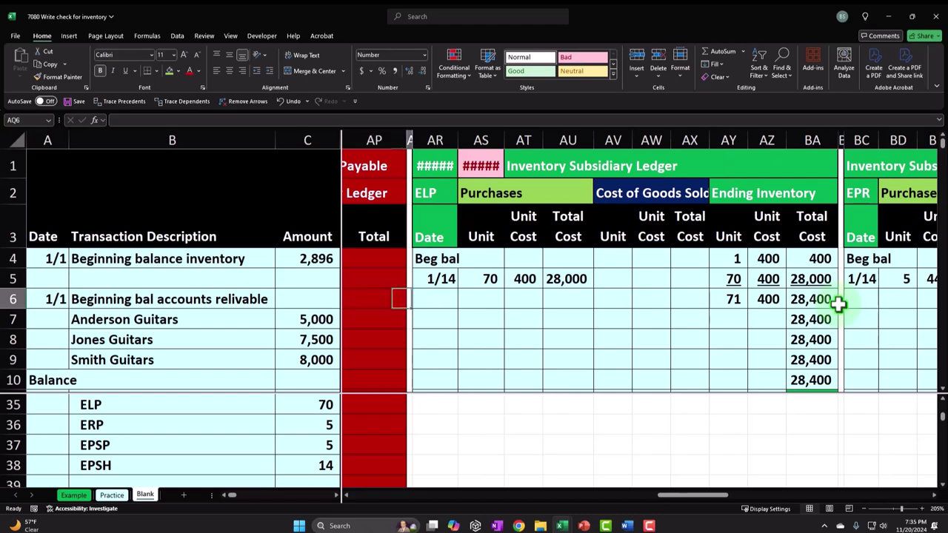
- Copy the 1/14 date from the ELP ledger into the EPSP ledger's first entry date
{"action": "key", "text": "Right"}
{"action": "key", "text": "Right"}
{"action": "key", "text": "Down"}
{"action": "key", "text": "Down"}
{"action": "key", "text": "Down"}
{"action": "key", "text": "Down"}
{"action": "key", "text": "Down"}
{"action": "key", "text": "Down"}
{"action": "key", "text": "Down"}
{"action": "key", "text": "Down"}
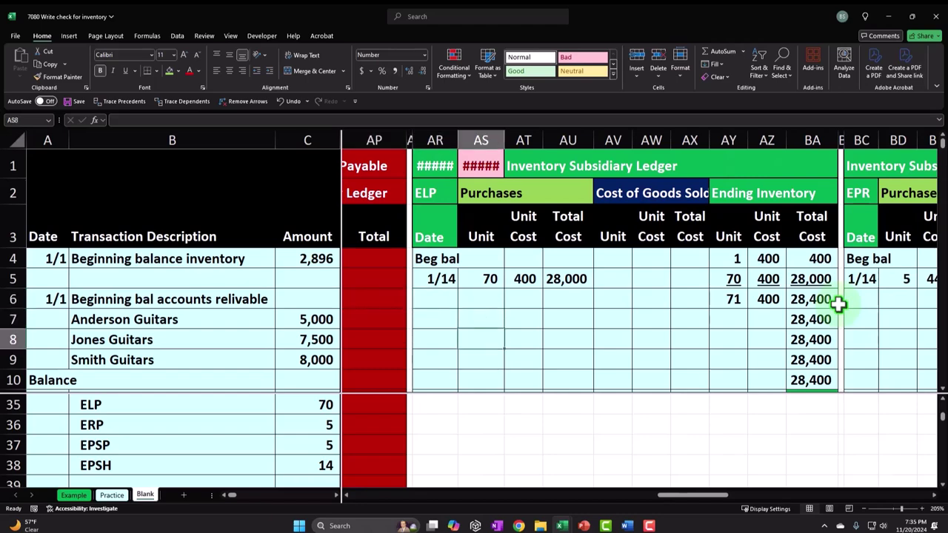
{"action": "key", "text": "Down"}
{"action": "key", "text": "Down"}
{"action": "key", "text": "Down"}
{"action": "key", "text": "Down"}
{"action": "key", "text": "Down"}
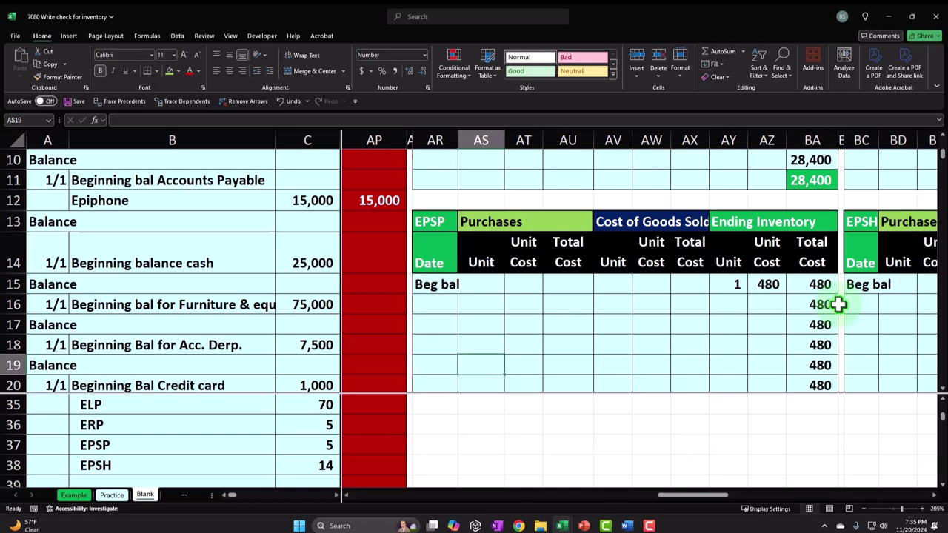
{"action": "key", "text": "Up"}
{"action": "key", "text": "Up"}
{"action": "key", "text": "Up"}
{"action": "key", "text": "Left"}
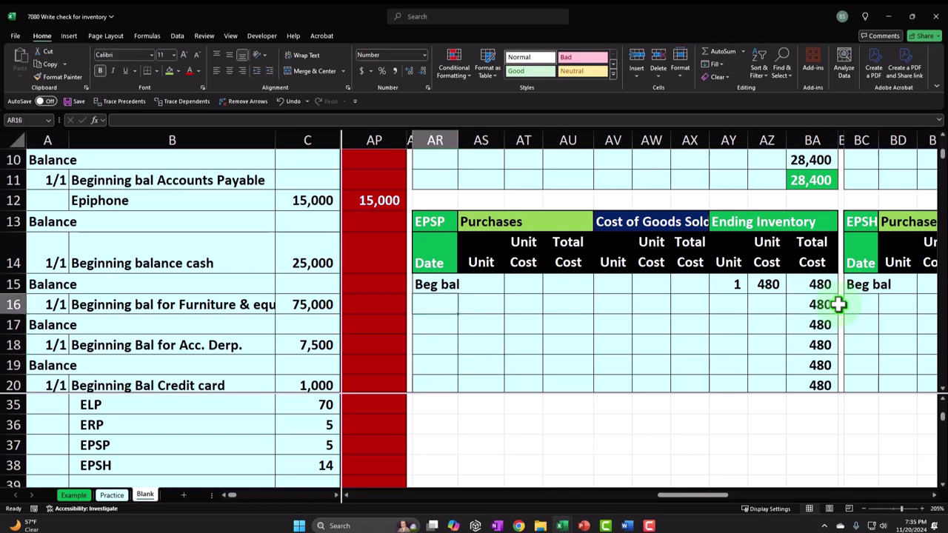
{"action": "scroll", "coordinate": [552, 266], "scroll_direction": "up", "scroll_amount": 1}
{"action": "scroll", "coordinate": [551, 267], "scroll_direction": "up", "scroll_amount": 3}
{"action": "left_click", "coordinate": [444, 237]}
{"action": "key", "text": "ctrl+c"}
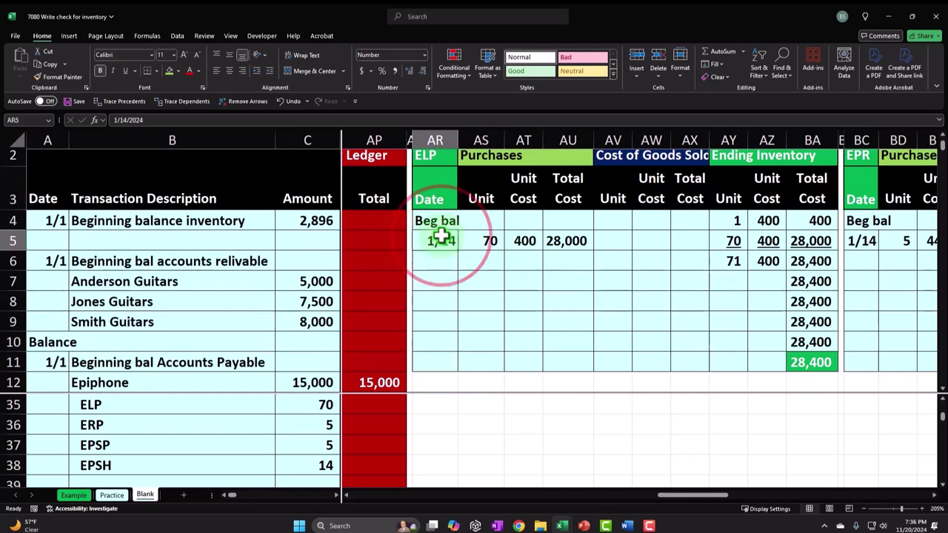
{"action": "scroll", "coordinate": [516, 287], "scroll_direction": "down", "scroll_amount": 1}
{"action": "scroll", "coordinate": [516, 287], "scroll_direction": "down", "scroll_amount": 3}
{"action": "left_click", "coordinate": [436, 243]}
{"action": "key", "text": "ctrl+v"}
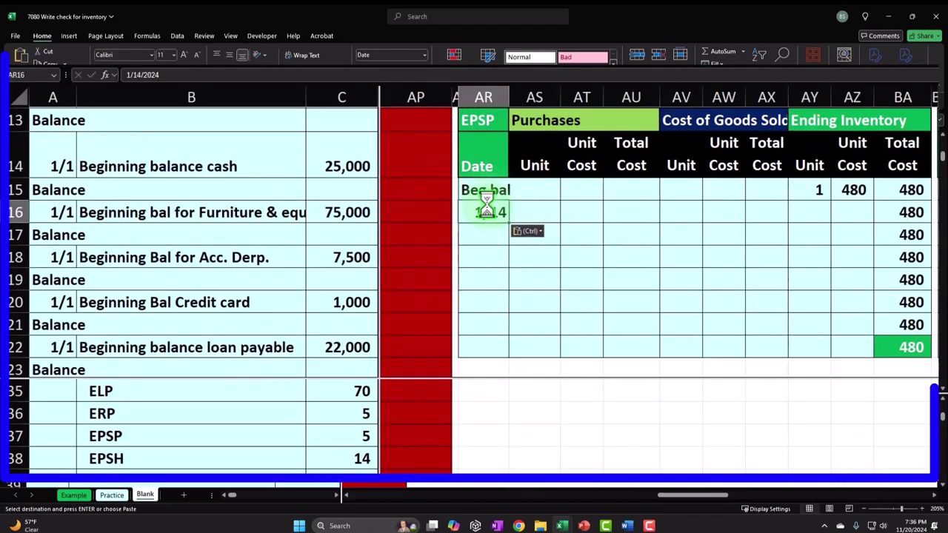
- Record the EPSP purchase: 5 units (=C37) at 480 (=AZ15), totalling 2,400 (=AS16*AT16)
{"action": "key", "text": "Right"}
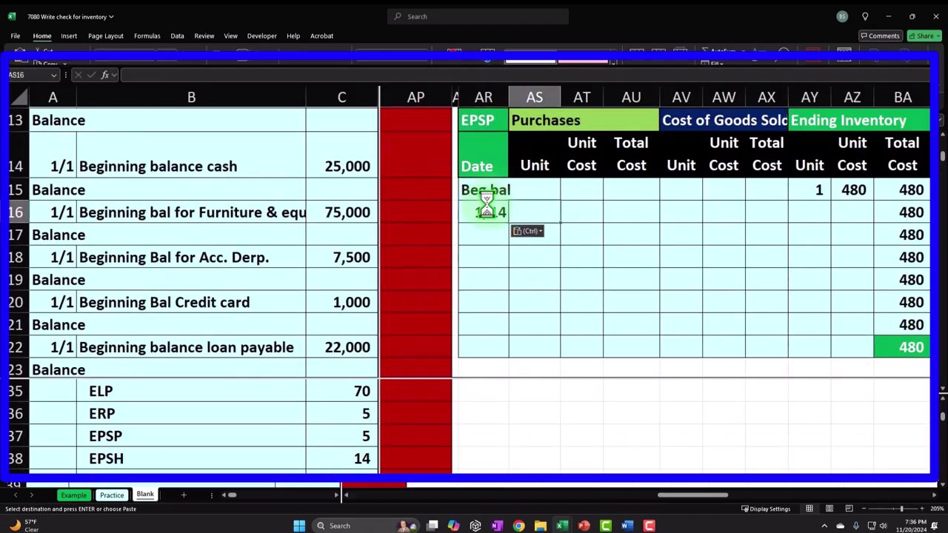
{"action": "type", "text": "="}
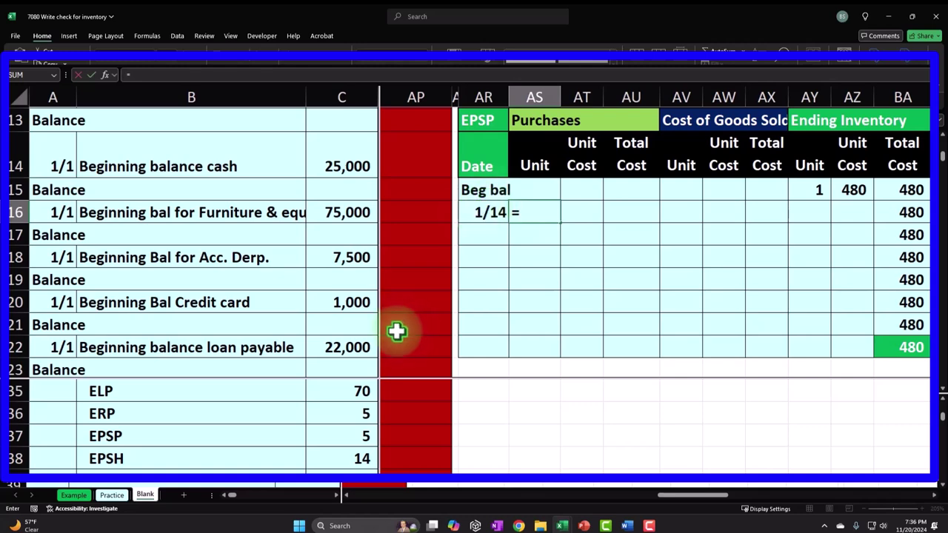
{"action": "left_click", "coordinate": [342, 440]}
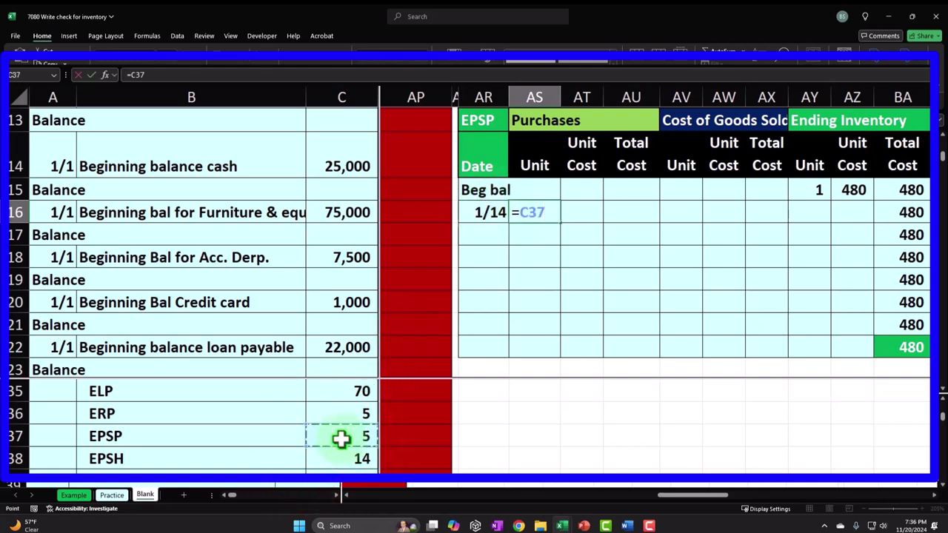
{"action": "key", "text": "Tab"}
{"action": "type", "text": "="}
{"action": "key", "text": "Right"}
{"action": "key", "text": "Right"}
{"action": "key", "text": "Right"}
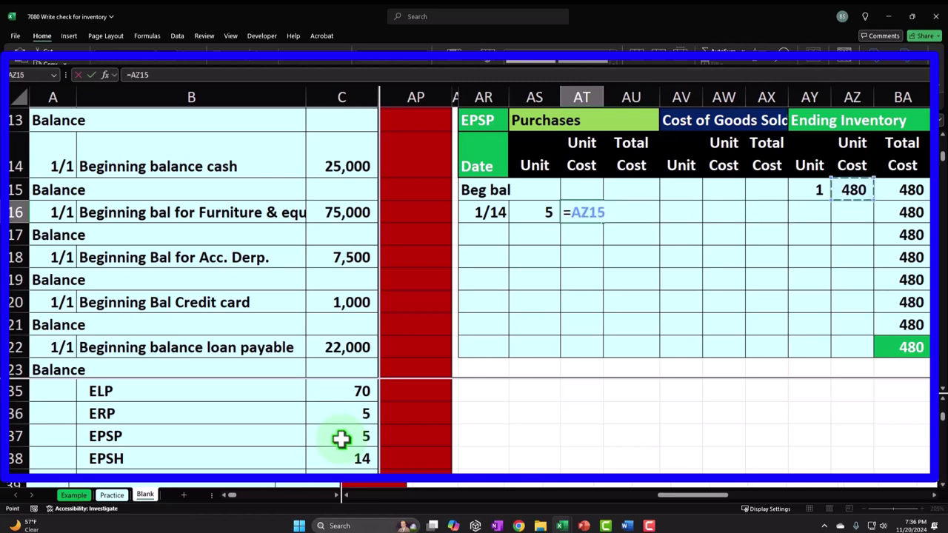
{"action": "key", "text": "Return"}
{"action": "key", "text": "Up"}
{"action": "key", "text": "Right"}
{"action": "key", "text": "Right"}
{"action": "type", "text": "="}
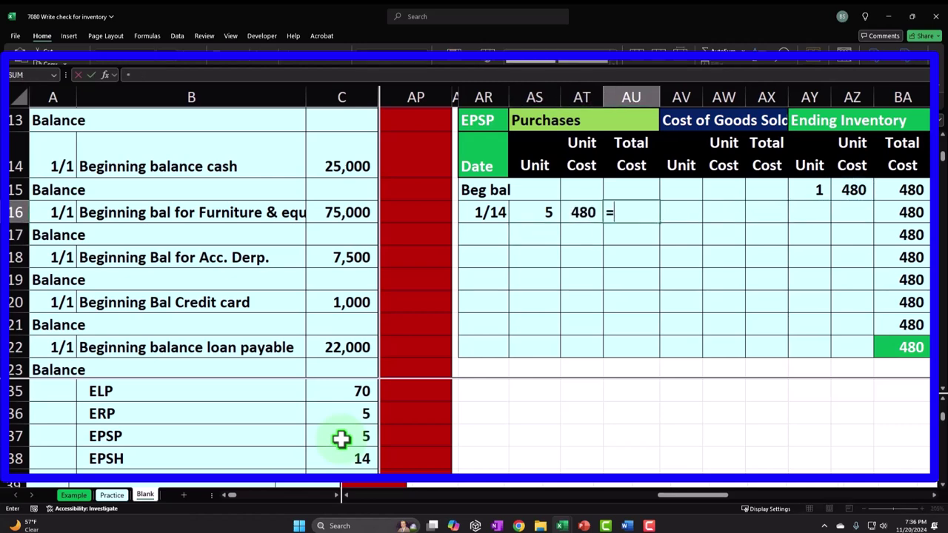
{"action": "key", "text": "Left"}
{"action": "key", "text": "Return"}
- Fill the EPSP 1/14 ending inventory row with 5 units, 480 and 2,400, and underline it
{"action": "key", "text": "Up"}
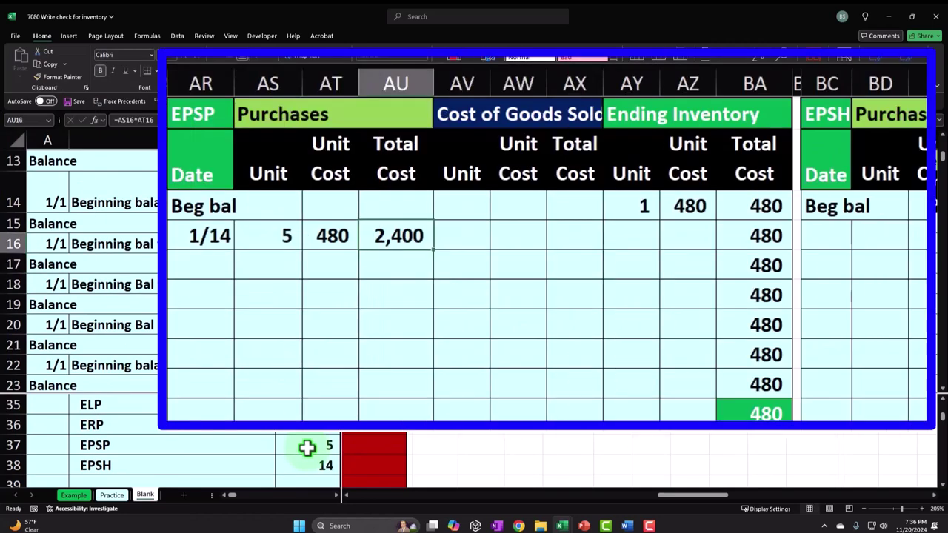
{"action": "key", "text": "Right"}
{"action": "key", "text": "Right"}
{"action": "key", "text": "Right"}
{"action": "key", "text": "Right"}
{"action": "type", "text": "="}
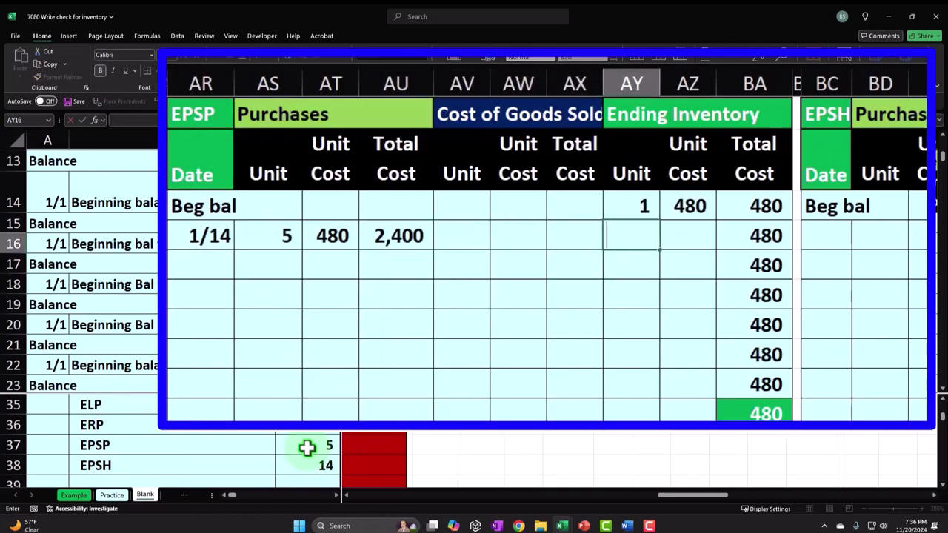
{"action": "key", "text": "Left"}
{"action": "key", "text": "Left"}
{"action": "key", "text": "Left"}
{"action": "key", "text": "Left"}
{"action": "key", "text": "Left"}
{"action": "key", "text": "Left"}
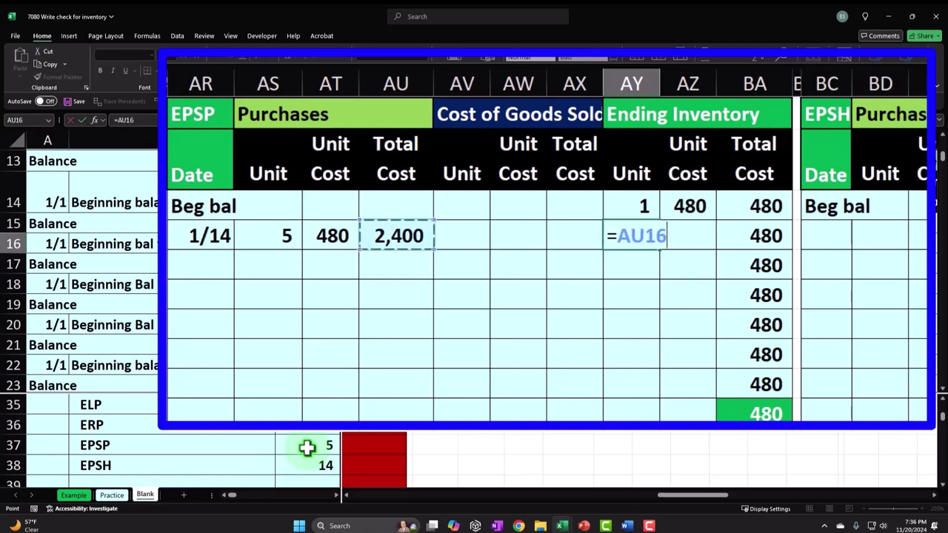
{"action": "key", "text": "Tab"}
{"action": "type", "text": "="}
{"action": "key", "text": "Up"}
{"action": "key", "text": "Tab"}
{"action": "type", "text": "="}
{"action": "key", "text": "Left"}
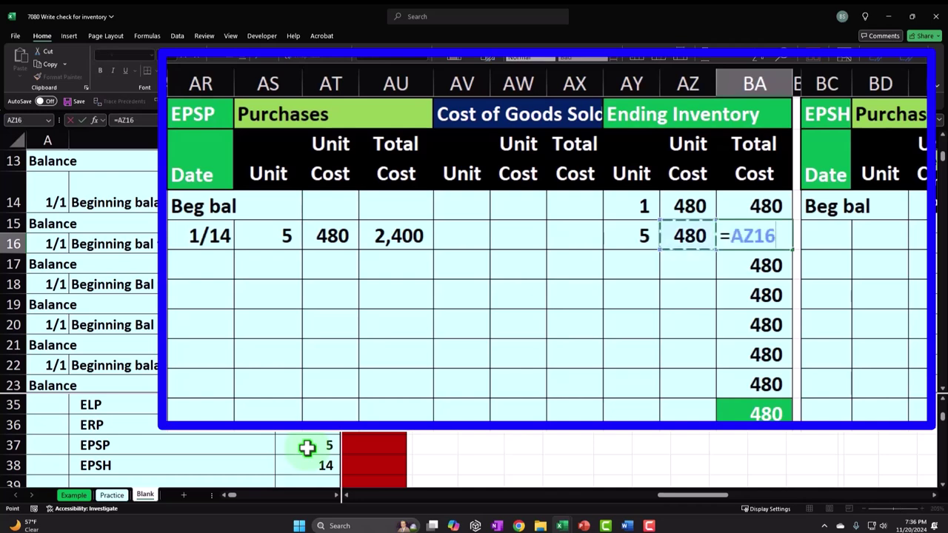
{"action": "key", "text": "Return"}
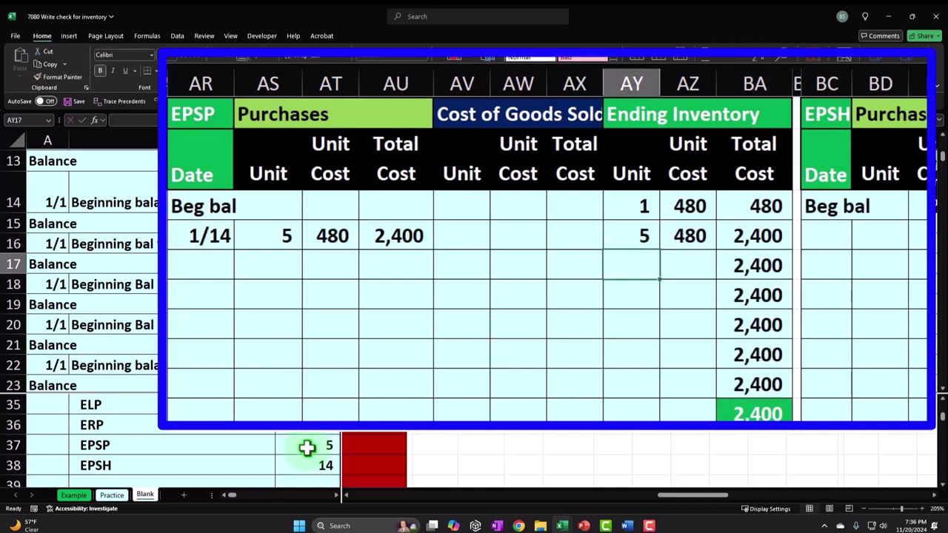
{"action": "left_click_drag", "start_coordinate": [640, 238], "coordinate": [725, 236]}
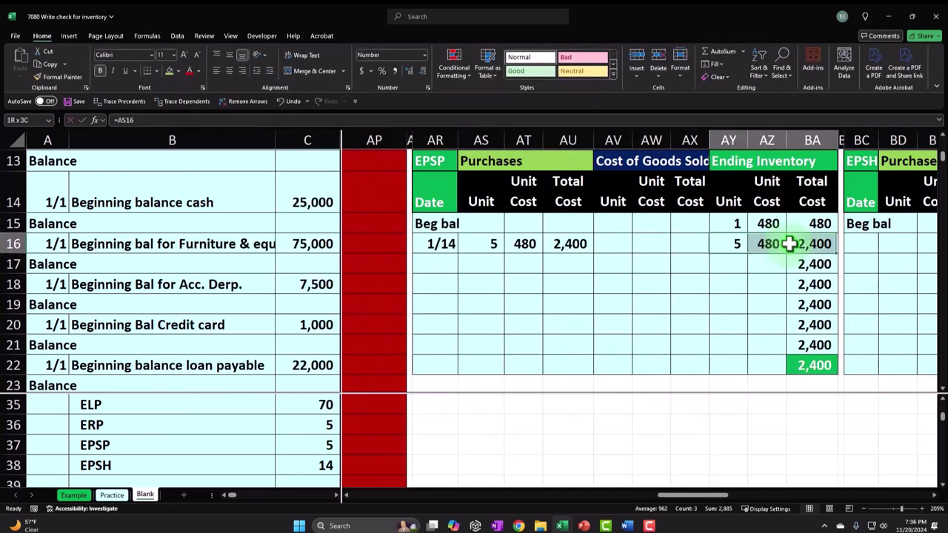
{"action": "left_click", "coordinate": [126, 71]}
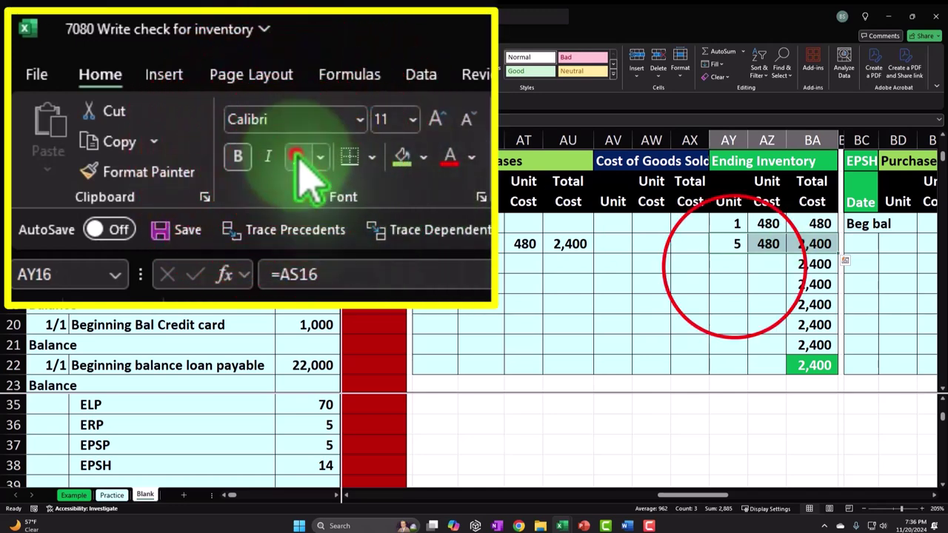
- Complete the EPSP balance line with a 480 unit cost and a 2,880 total (=AY17*AZ17)
{"action": "left_click", "coordinate": [730, 267]}
{"action": "type", "text": "=sum("}
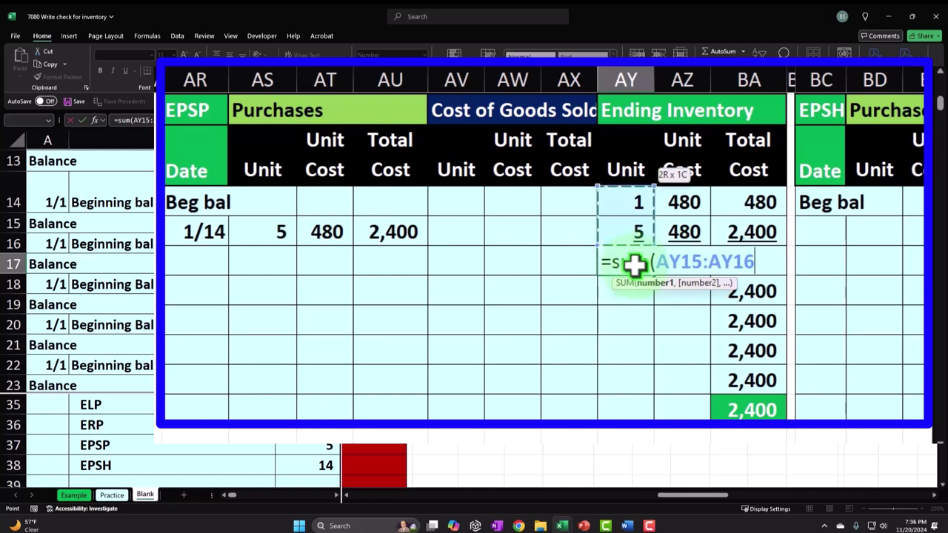
{"action": "key", "text": "Escape"}
{"action": "key", "text": "Right"}
{"action": "type", "text": "="}
{"action": "key", "text": "Up"}
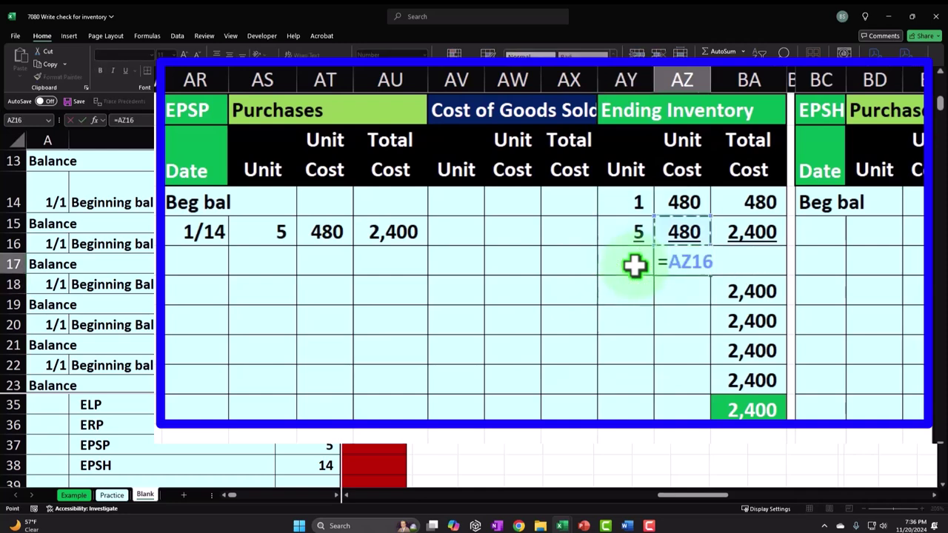
{"action": "key", "text": "Return"}
{"action": "double_click", "coordinate": [764, 260]}
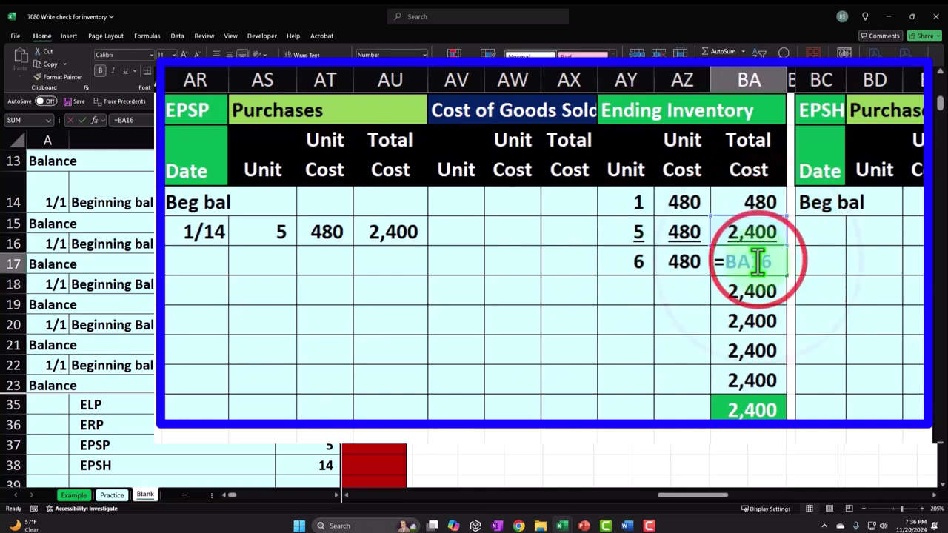
{"action": "key", "text": "Return"}
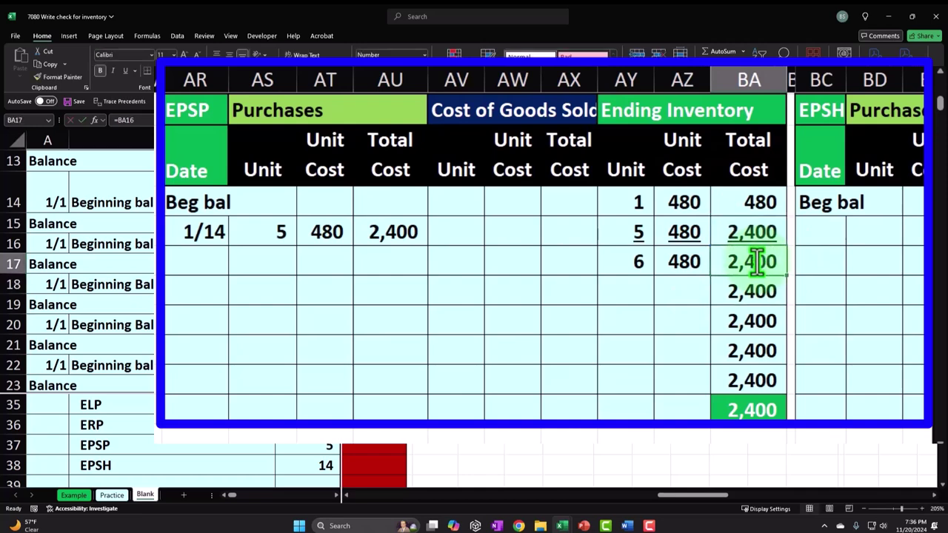
{"action": "type", "text": "="}
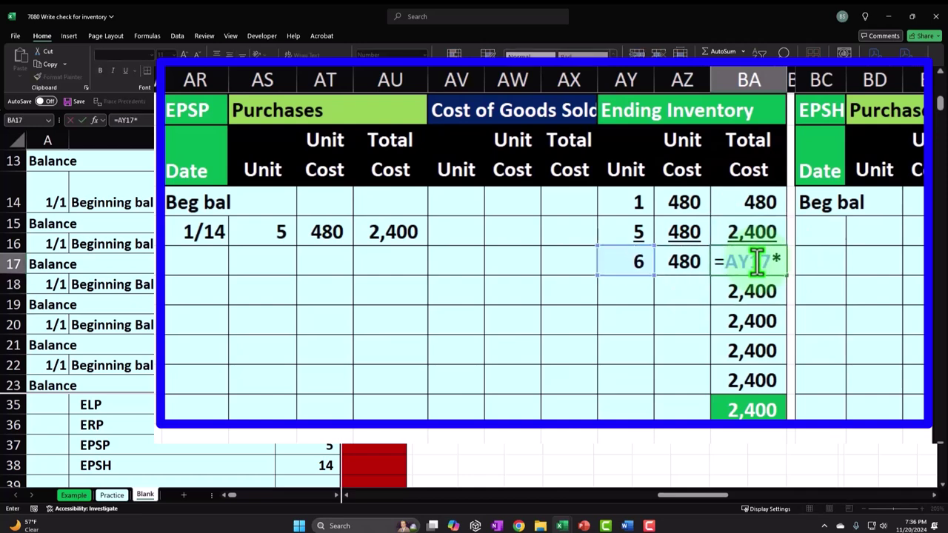
{"action": "key", "text": "Return"}
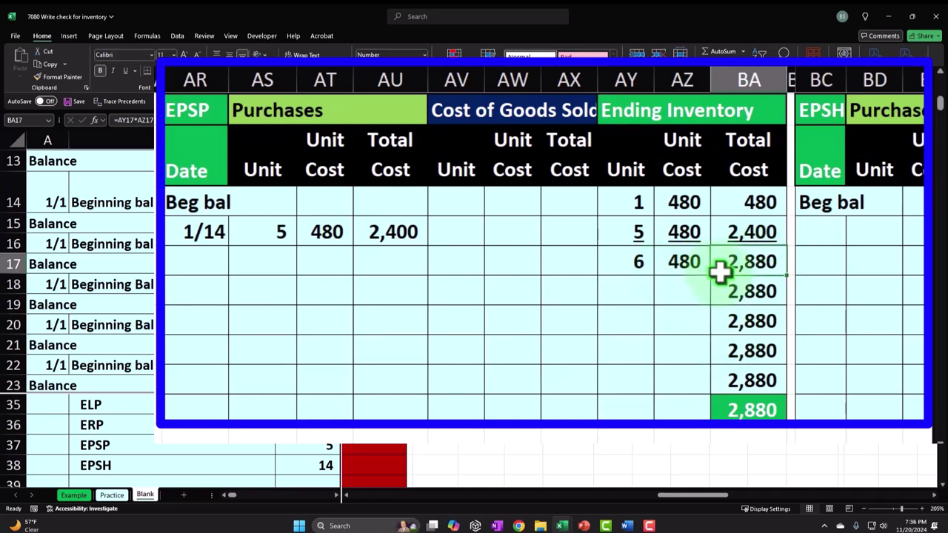
- Verify the ELP ending total formula gives 28,400
{"action": "scroll", "coordinate": [798, 285], "scroll_direction": "up", "scroll_amount": 3}
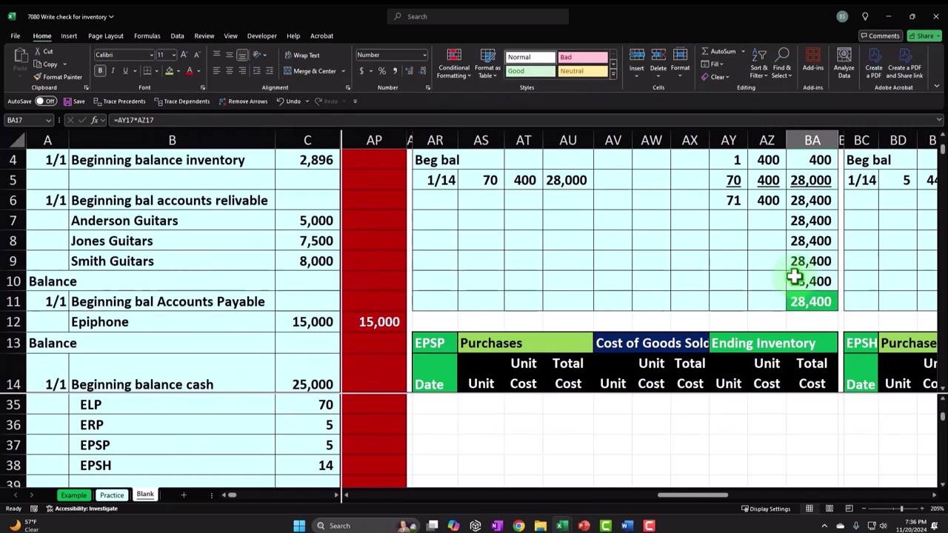
{"action": "scroll", "coordinate": [794, 277], "scroll_direction": "up", "scroll_amount": 1}
{"action": "left_click", "coordinate": [793, 265]}
{"action": "double_click", "coordinate": [794, 265]}
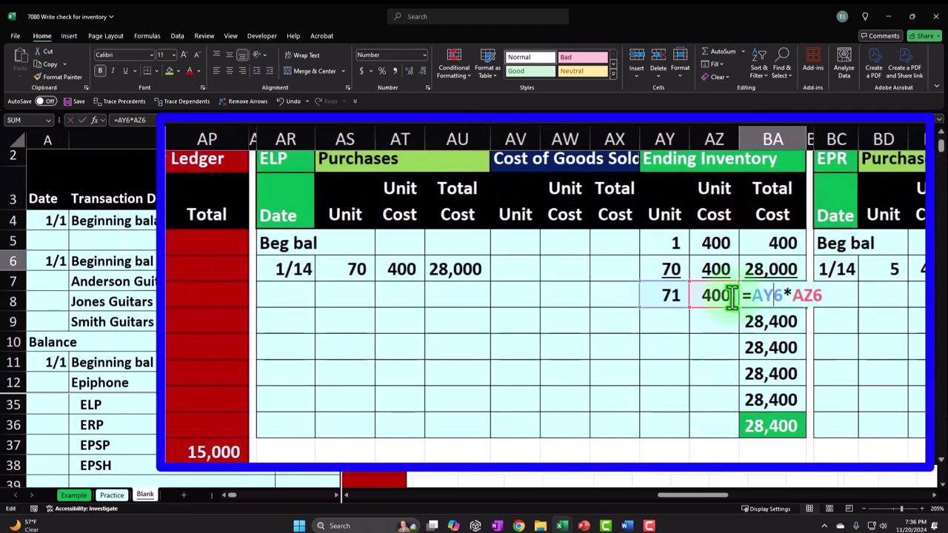
{"action": "key", "text": "Return"}
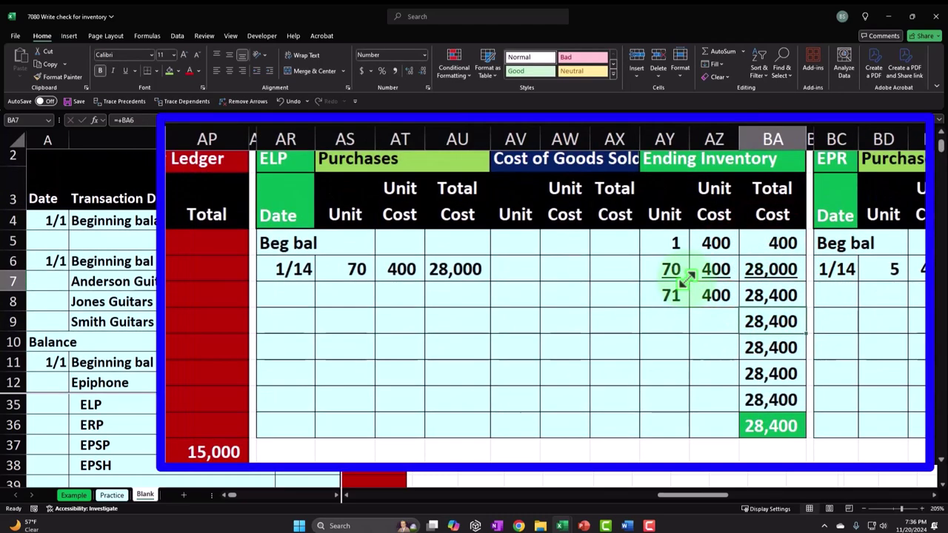
{"action": "key", "text": "Right"}
{"action": "key", "text": "Right"}
{"action": "key", "text": "Right"}
{"action": "key", "text": "Right"}
{"action": "key", "text": "Right"}
{"action": "key", "text": "Right"}
{"action": "key", "text": "Right"}
{"action": "key", "text": "Right"}
{"action": "key", "text": "Right"}
{"action": "key", "text": "Right"}
{"action": "key", "text": "Right"}
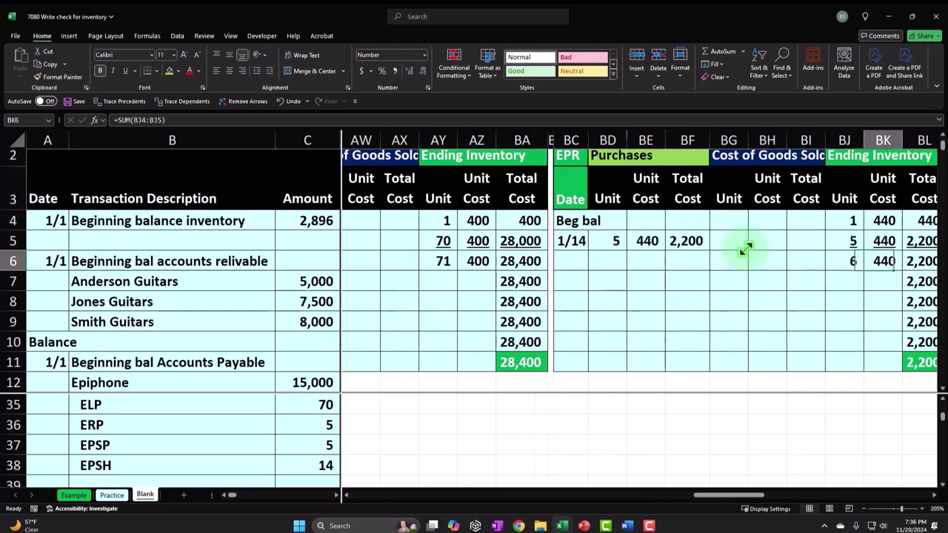
- Change the EPR balance total in BL6 to =BJ6*BK6, giving 2,640
{"action": "double_click", "coordinate": [896, 261]}
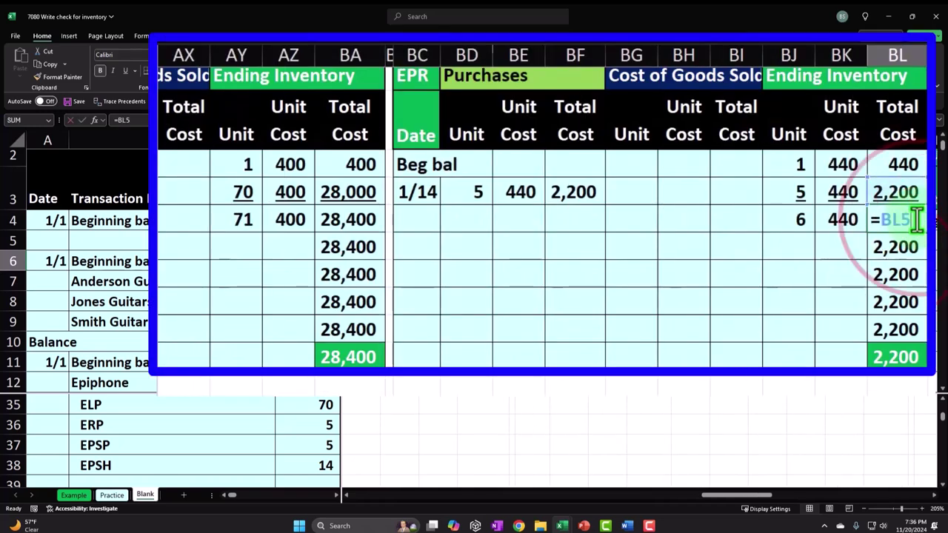
{"action": "key", "text": "Return"}
{"action": "type", "text": "="}
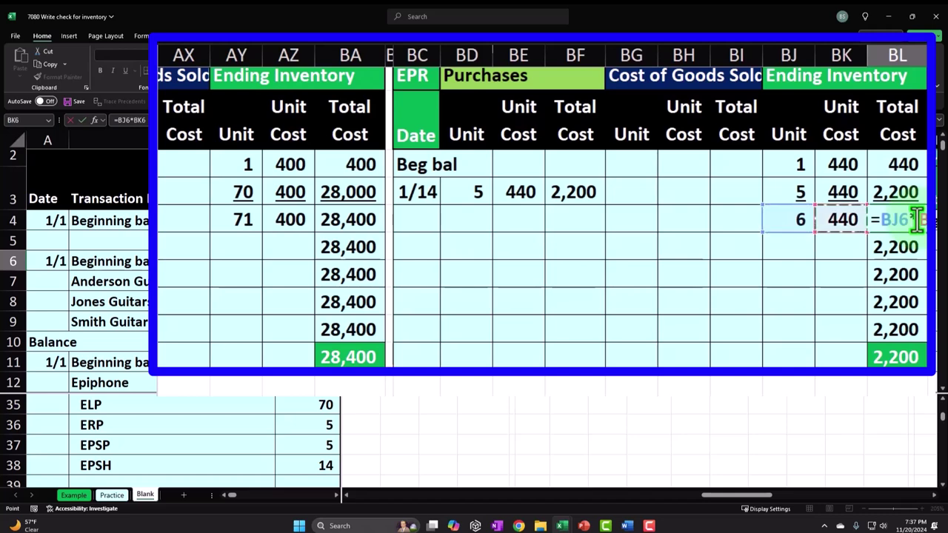
{"action": "key", "text": "Return"}
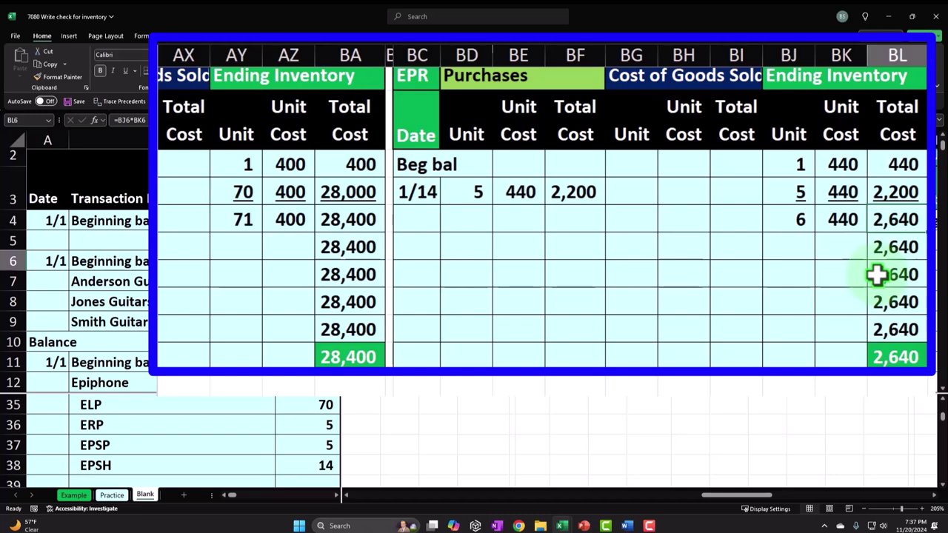
{"action": "key", "text": "Down"}
{"action": "key", "text": "Down"}
{"action": "key", "text": "Down"}
{"action": "key", "text": "Down"}
{"action": "key", "text": "Down"}
{"action": "key", "text": "Down"}
{"action": "key", "text": "Down"}
{"action": "key", "text": "Down"}
{"action": "key", "text": "Down"}
{"action": "key", "text": "Down"}
{"action": "key", "text": "Down"}
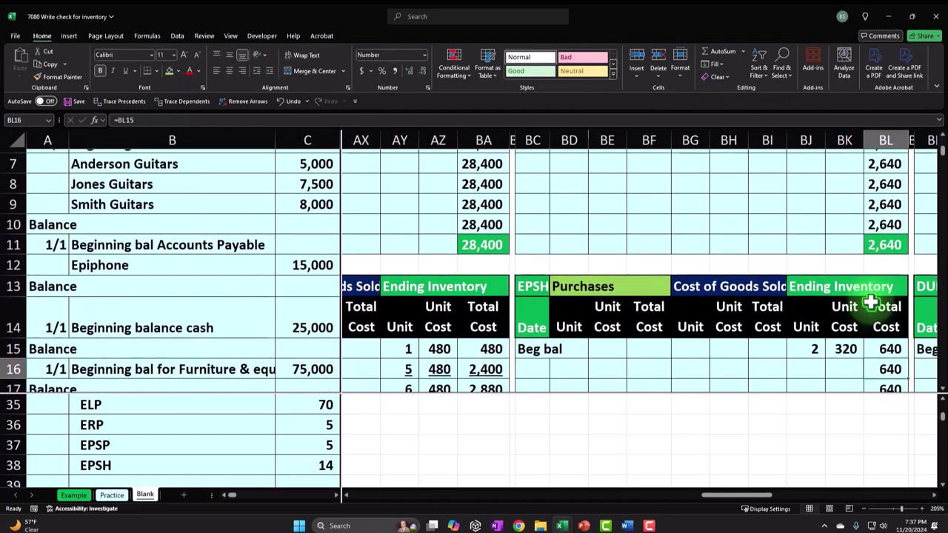
- Copy the 1/14 date into the EPSH ledger's purchase date cell BC16
{"action": "key", "text": "Down"}
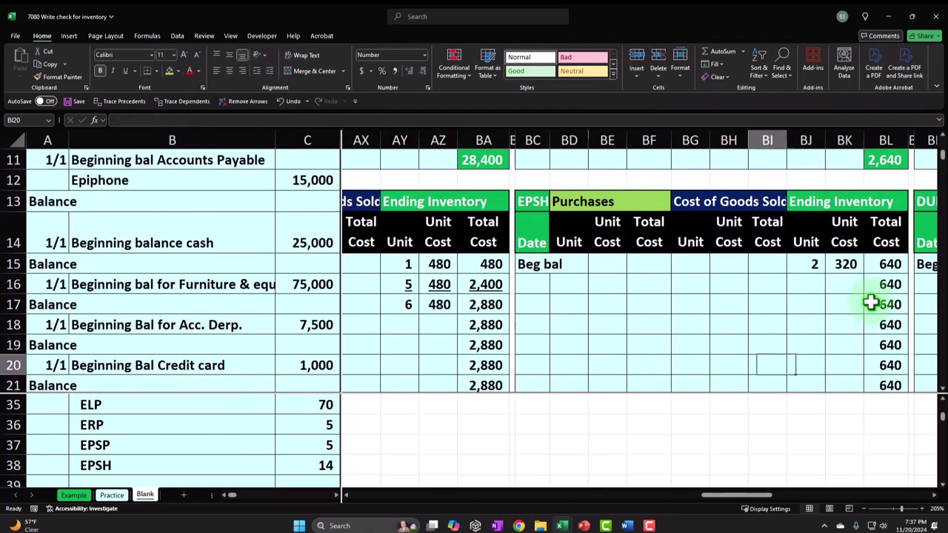
{"action": "key", "text": "Left"}
{"action": "key", "text": "Left"}
{"action": "key", "text": "Up"}
{"action": "key", "text": "Up"}
{"action": "key", "text": "Up"}
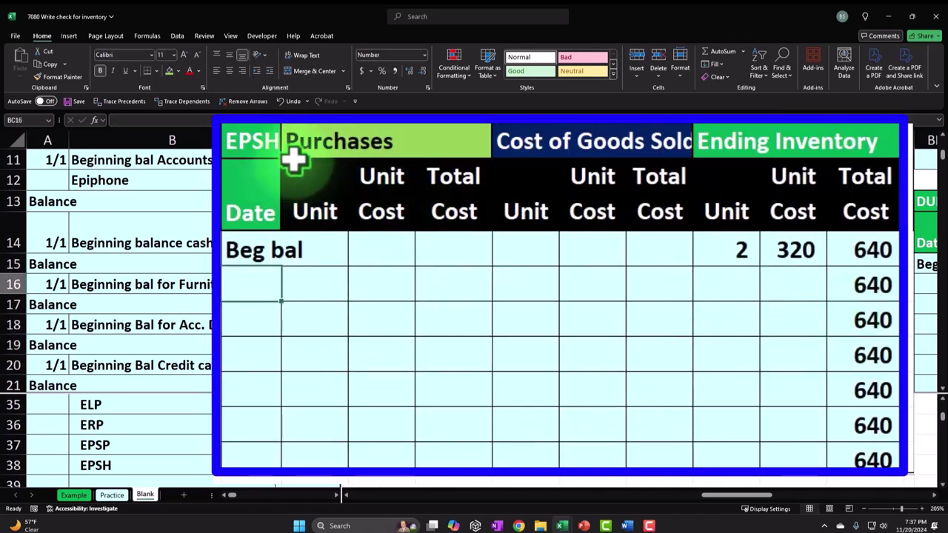
{"action": "scroll", "coordinate": [547, 252], "scroll_direction": "up", "scroll_amount": 3}
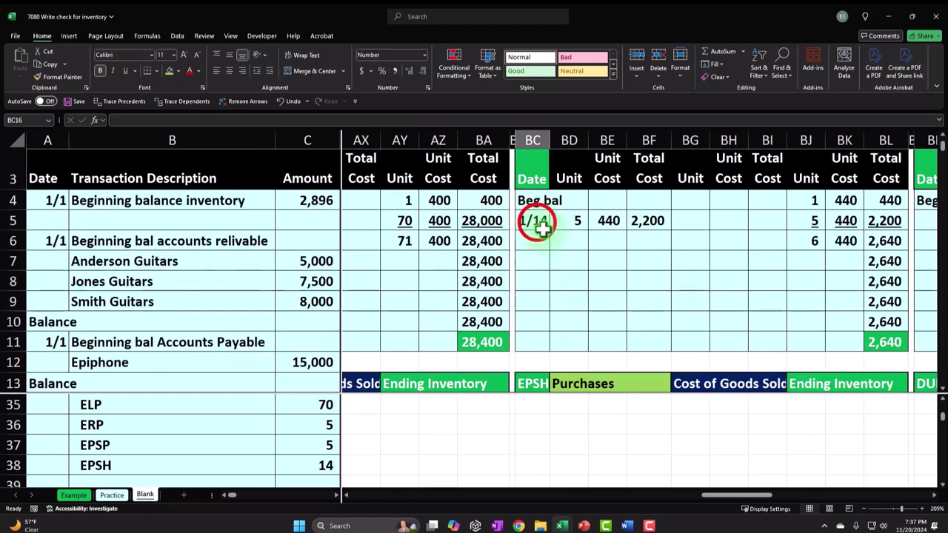
{"action": "key", "text": "ctrl+c"}
{"action": "scroll", "coordinate": [547, 252], "scroll_direction": "down", "scroll_amount": 3}
{"action": "left_click", "coordinate": [537, 277]}
{"action": "key", "text": "Right"}
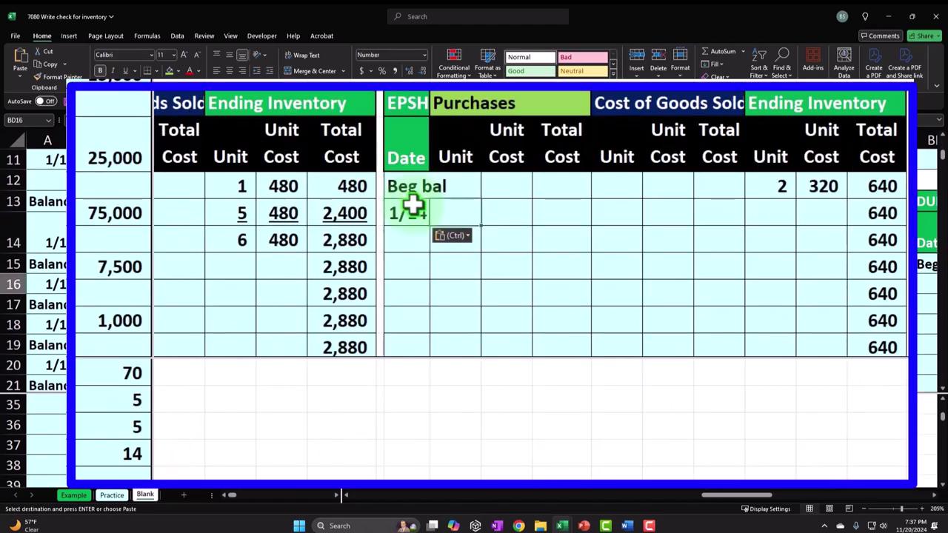
- Record the EPSH purchase: 14 units (=C38) at 320 (=BK15), totalling 4,480 (=BD16*BE16)
{"action": "type", "text": "="}
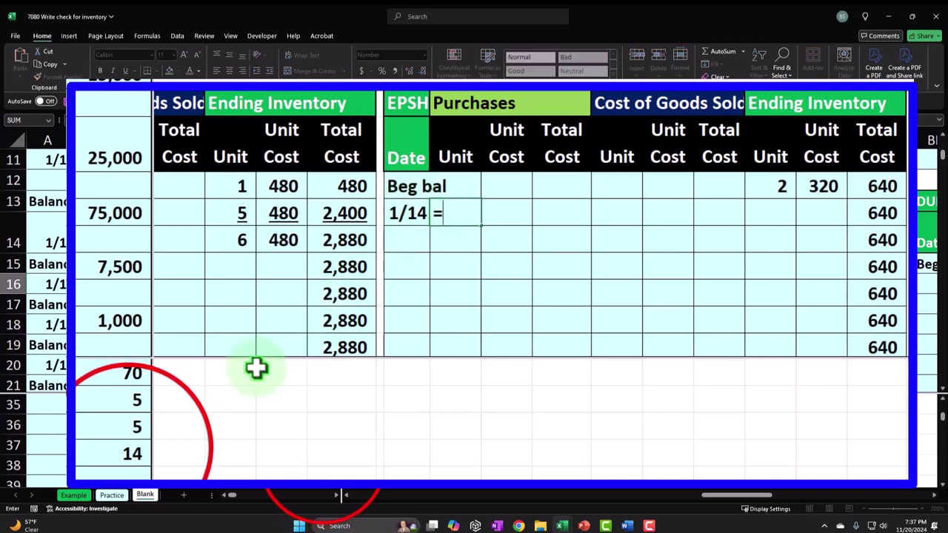
{"action": "left_click", "coordinate": [127, 447]}
{"action": "key", "text": "Return"}
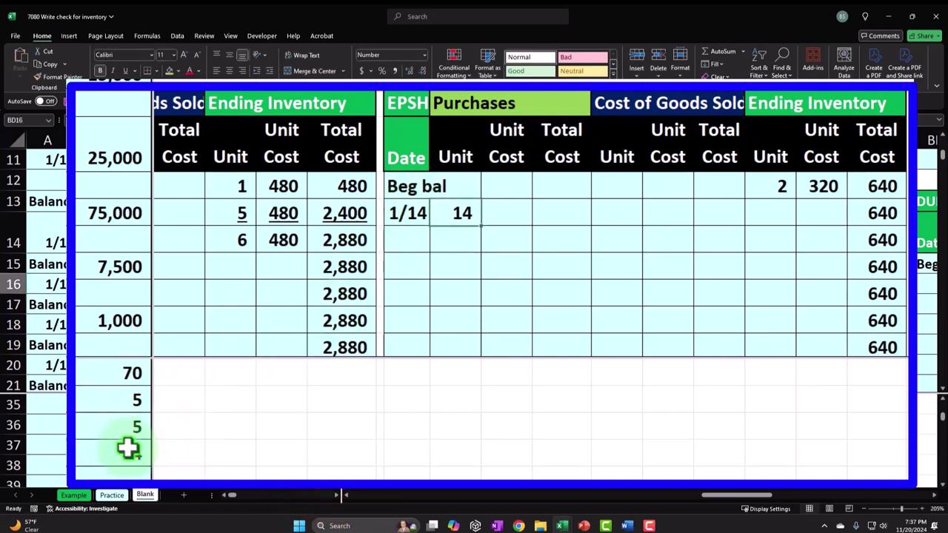
{"action": "type", "text": "="}
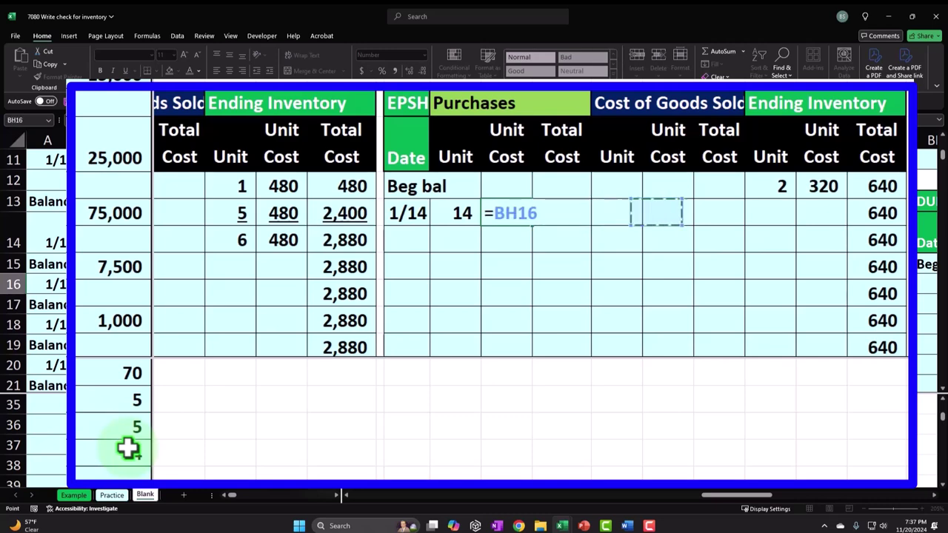
{"action": "key", "text": "Right"}
{"action": "key", "text": "Right"}
{"action": "key", "text": "Right"}
{"action": "key", "text": "Up"}
{"action": "key", "text": "Right"}
{"action": "key", "text": "Return"}
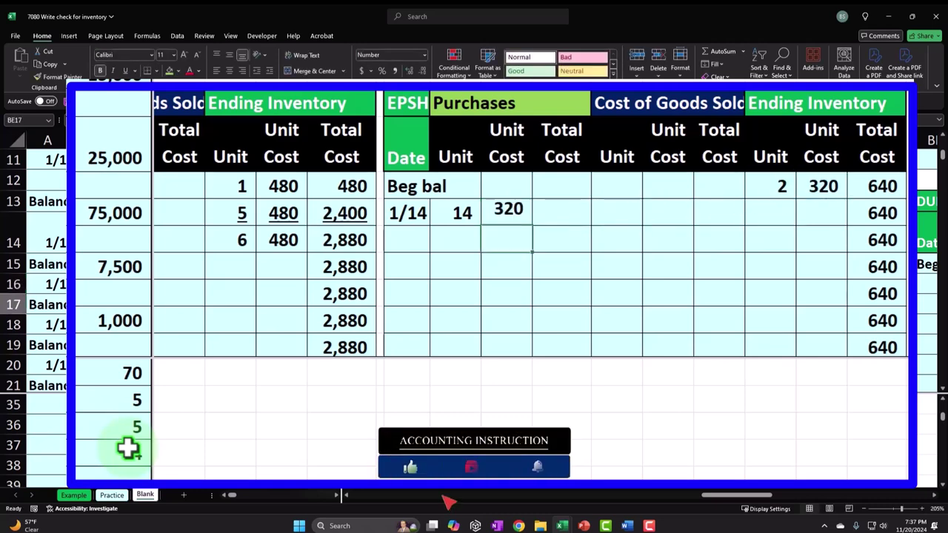
{"action": "type", "text": "="}
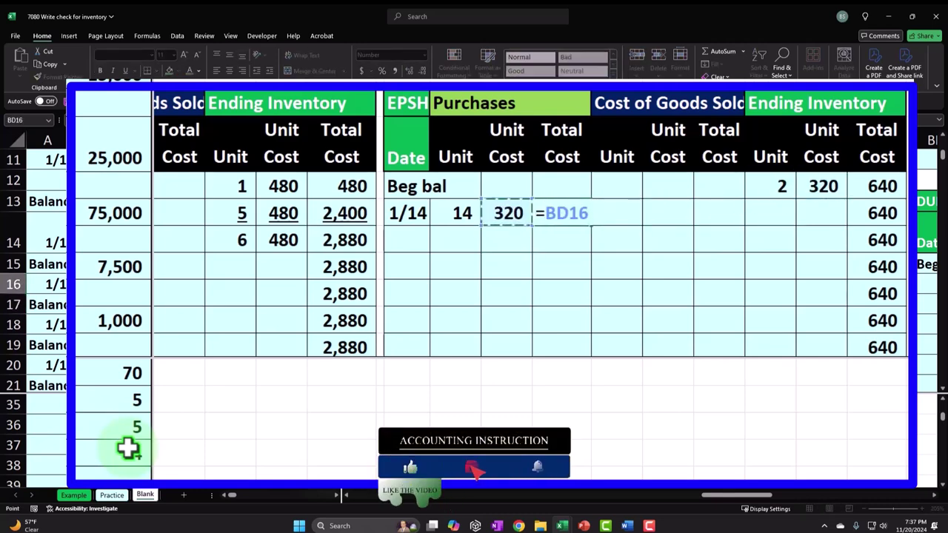
{"action": "type", "text": "*"}
{"action": "key", "text": "Left"}
{"action": "key", "text": "Return"}
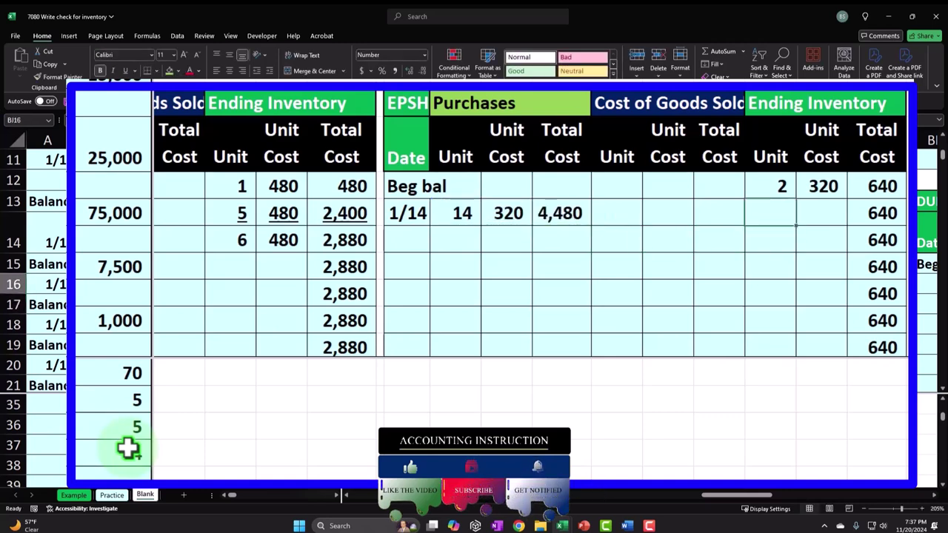
- Fill the EPSH 1/14 ending inventory row with 14 units, 320 and 4,480, and underline it
{"action": "type", "text": "="}
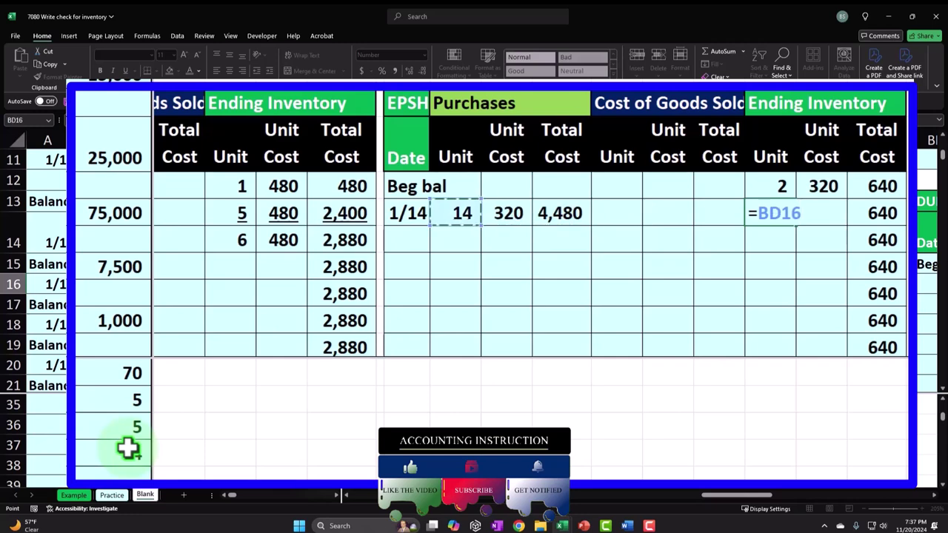
{"action": "key", "text": "Tab"}
{"action": "type", "text": "="}
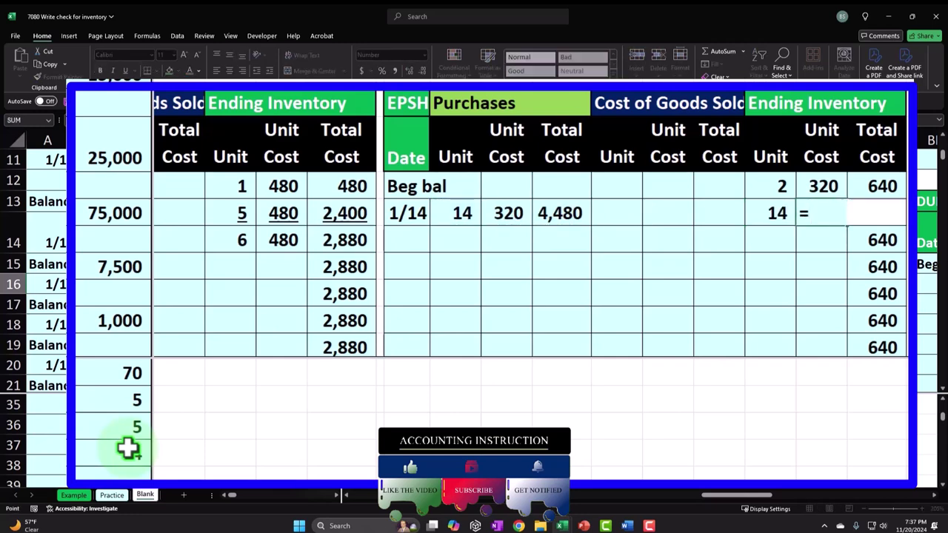
{"action": "key", "text": "Return"}
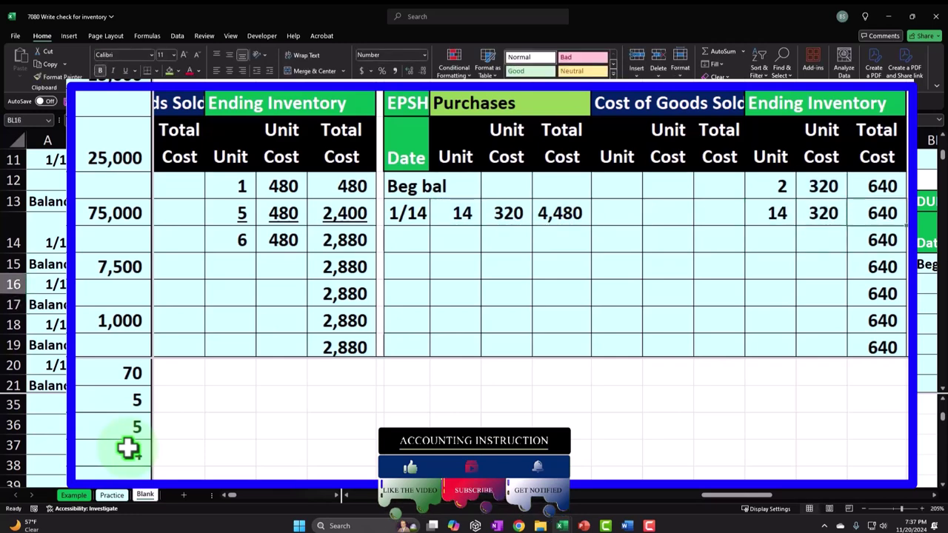
{"action": "type", "text": "="}
{"action": "key", "text": "Left"}
{"action": "key", "text": "Left"}
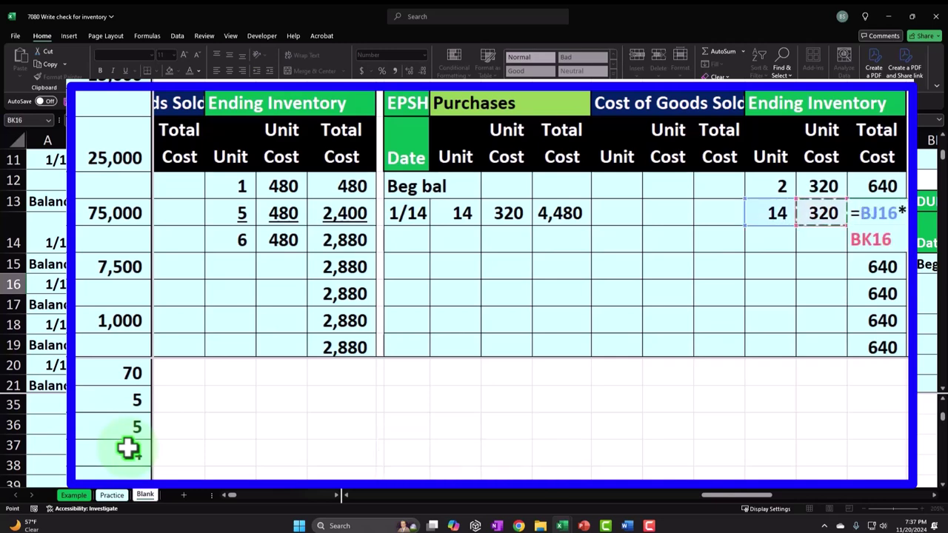
{"action": "key", "text": "Return"}
{"action": "left_click", "coordinate": [777, 213]}
{"action": "left_click_drag", "start_coordinate": [821, 213], "coordinate": [874, 213]}
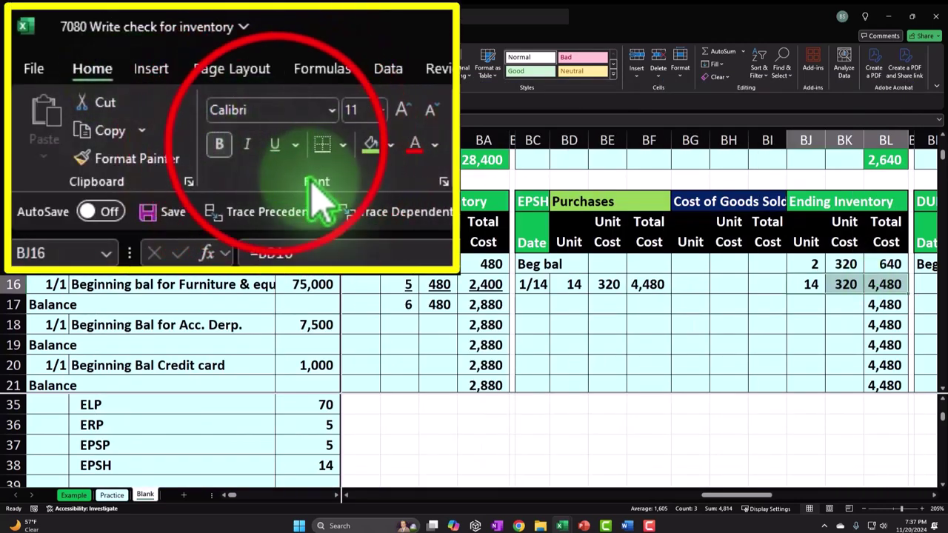
{"action": "left_click", "coordinate": [274, 144]}
- Add the EPSH balance line: =SUM(BJ15:BJ16) for 16 units, 320 cost, =BJ17*BK17 for 5,120
{"action": "key", "text": "Down"}
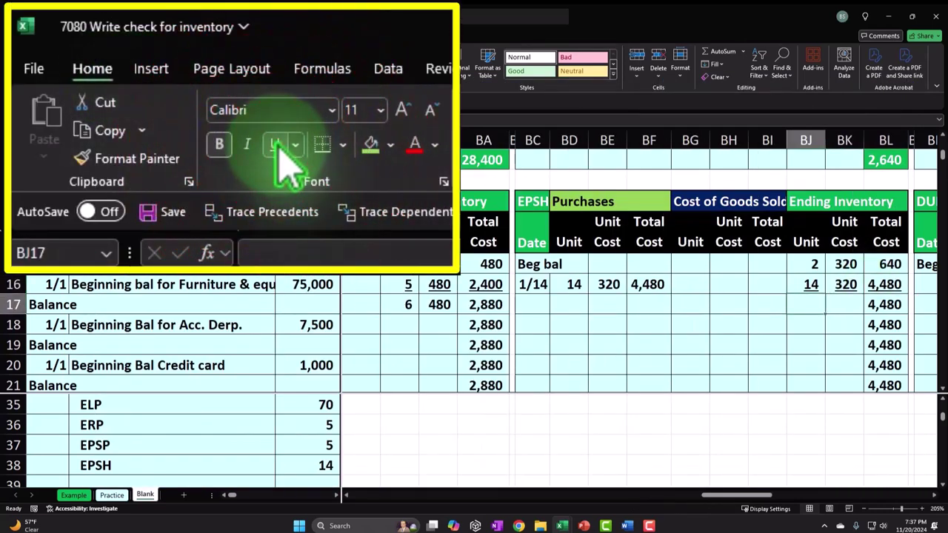
{"action": "type", "text": "=sum("}
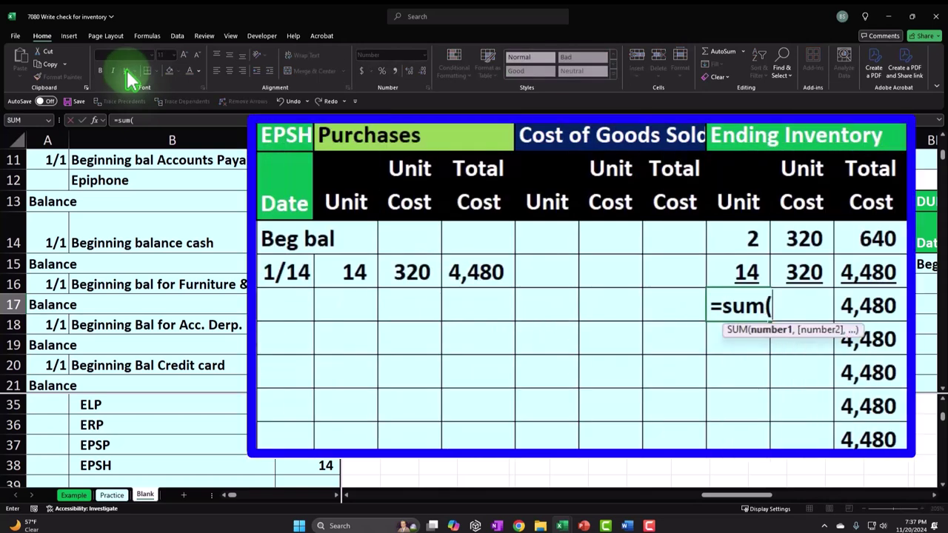
{"action": "key", "text": "Return"}
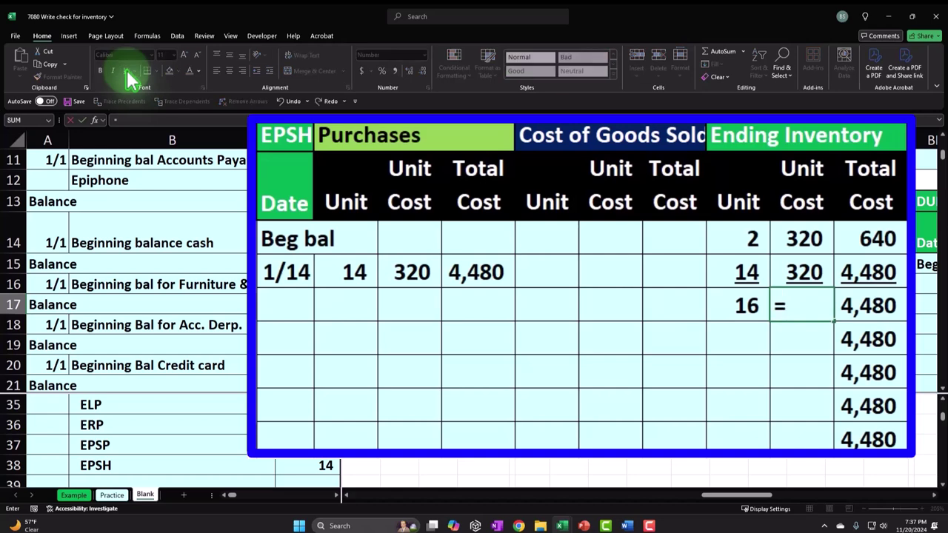
{"action": "key", "text": "Return"}
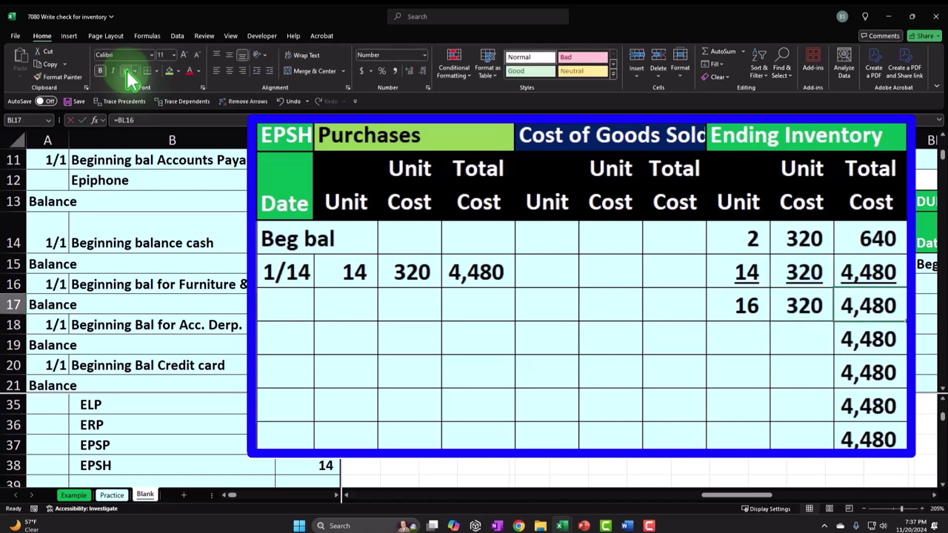
{"action": "type", "text": "=BJ17*"}
{"action": "key", "text": "Left"}
{"action": "key", "text": "ctrl+Return"}
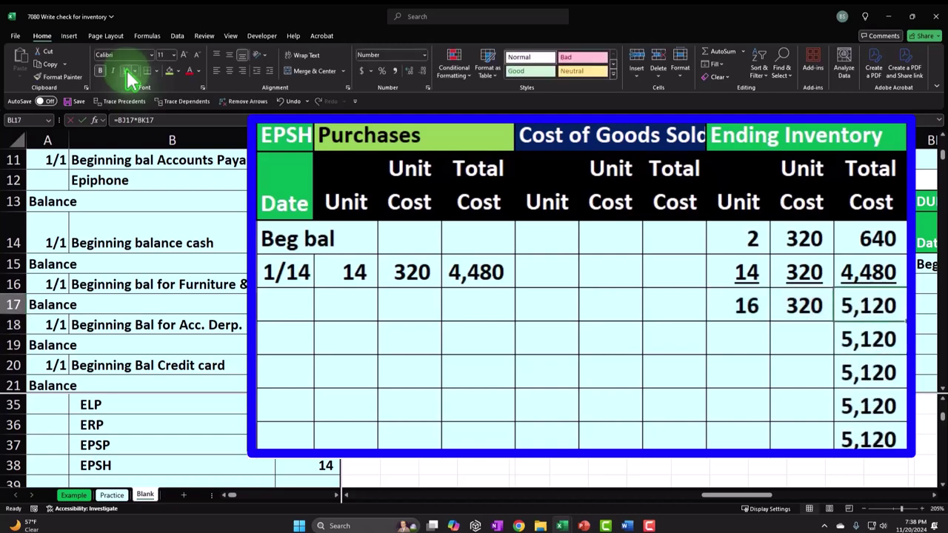
- Widen column AR beside the ELP ledger so the 39,976 total appears instead of #####
{"action": "scroll", "coordinate": [463, 213], "scroll_direction": "up", "scroll_amount": 4}
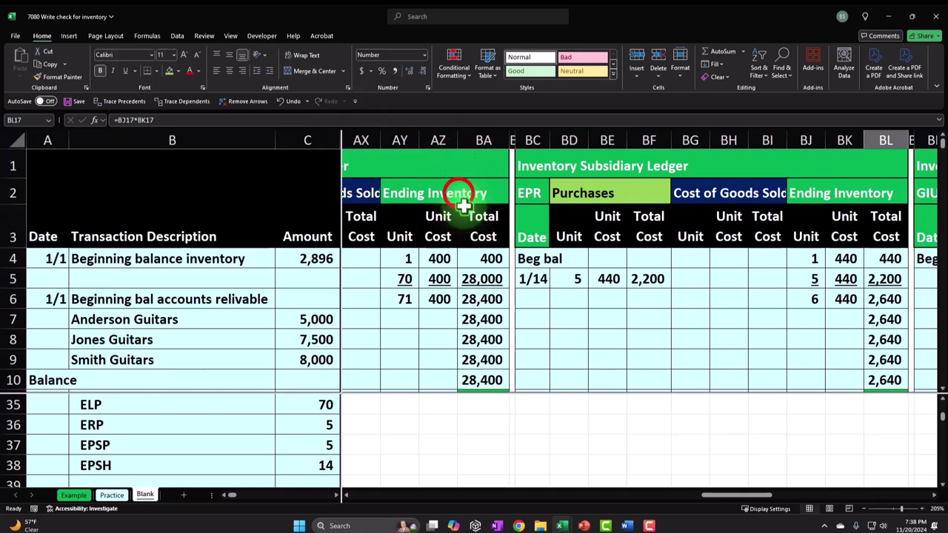
{"action": "left_click", "coordinate": [460, 194]}
{"action": "key", "text": "Left"}
{"action": "key", "text": "Left"}
{"action": "key", "text": "Left"}
{"action": "key", "text": "Left"}
{"action": "key", "text": "Left"}
{"action": "key", "text": "Left"}
{"action": "key", "text": "Left"}
{"action": "key", "text": "Left"}
{"action": "key", "text": "Left"}
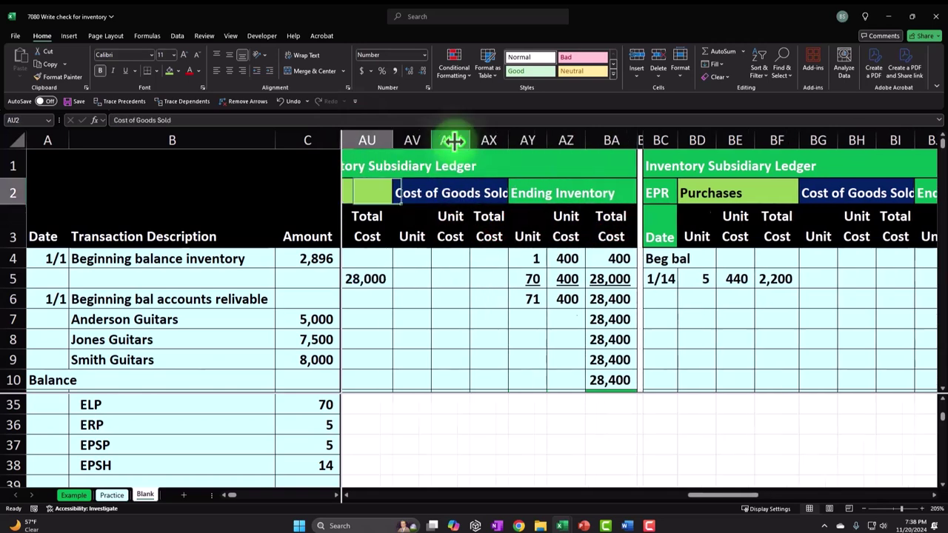
{"action": "key", "text": "Left"}
{"action": "left_click_drag", "start_coordinate": [454, 140], "coordinate": [453, 140]}
{"action": "left_click_drag", "start_coordinate": [293, 87], "coordinate": [315, 87]}
{"action": "left_click", "coordinate": [296, 124]}
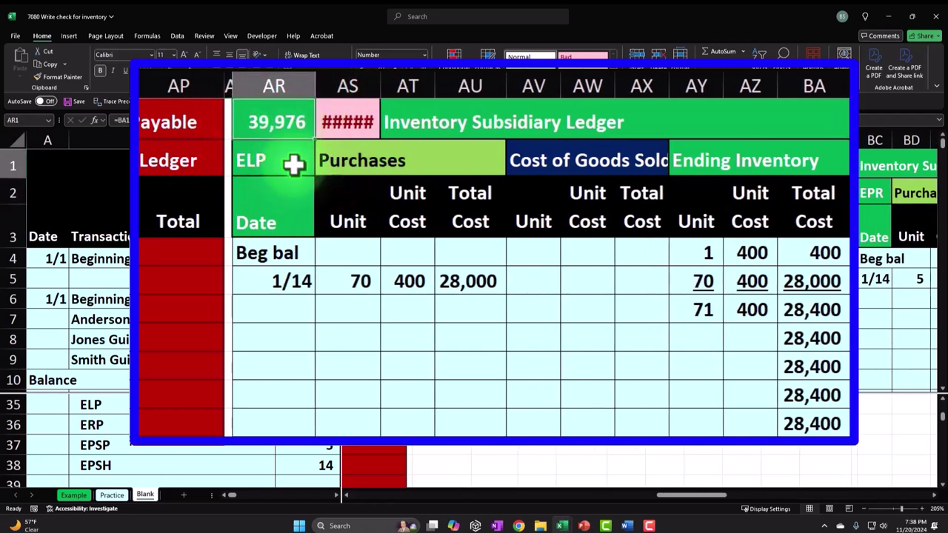
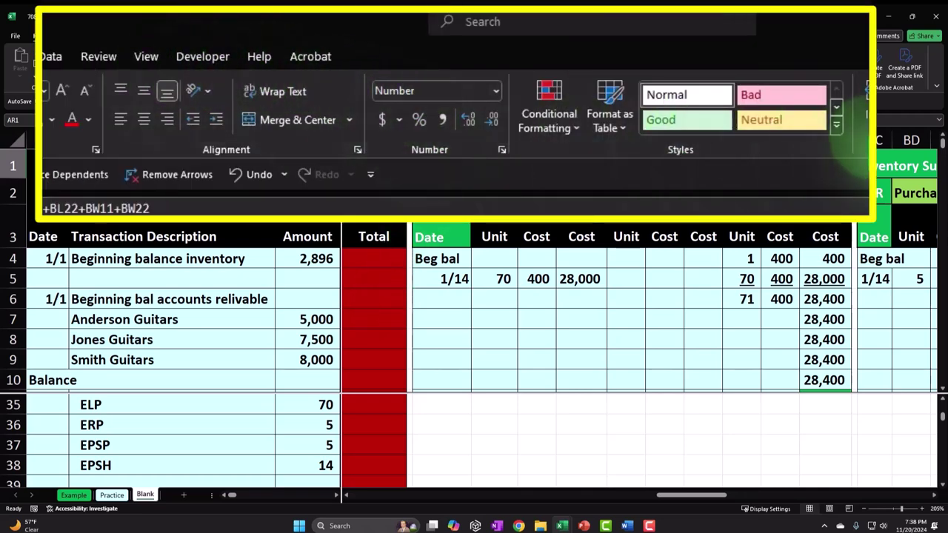
- Remove the worksheet split and freeze panes at D4, fixing rows 1–3 and columns A–C
{"action": "left_click", "coordinate": [146, 58]}
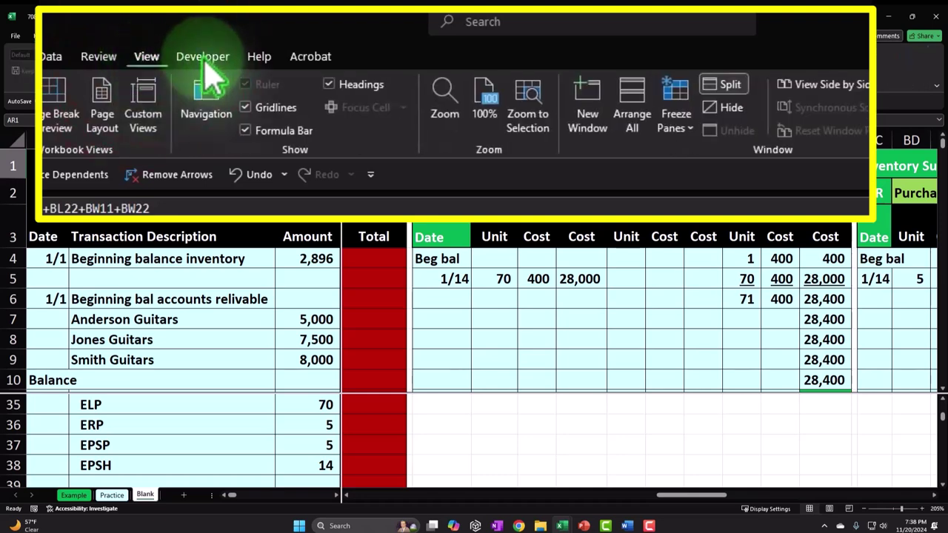
{"action": "left_click", "coordinate": [725, 85]}
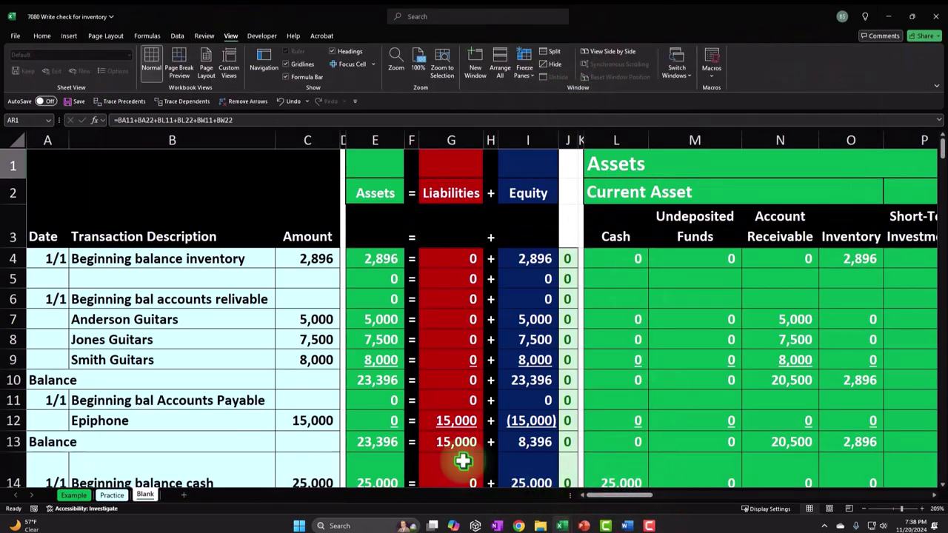
{"action": "left_click", "coordinate": [341, 258]}
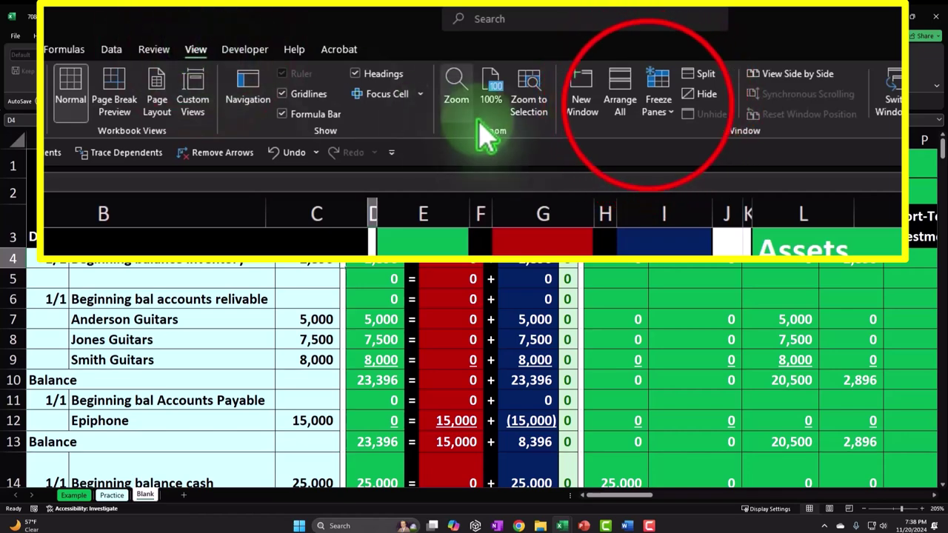
{"action": "left_click", "coordinate": [655, 104]}
{"action": "left_click", "coordinate": [541, 103]}
- Scroll down to the 1/14 Buy inventory entries and select cell A39
{"action": "scroll", "coordinate": [493, 275], "scroll_direction": "down", "scroll_amount": 6}
{"action": "scroll", "coordinate": [460, 263], "scroll_direction": "down", "scroll_amount": 4}
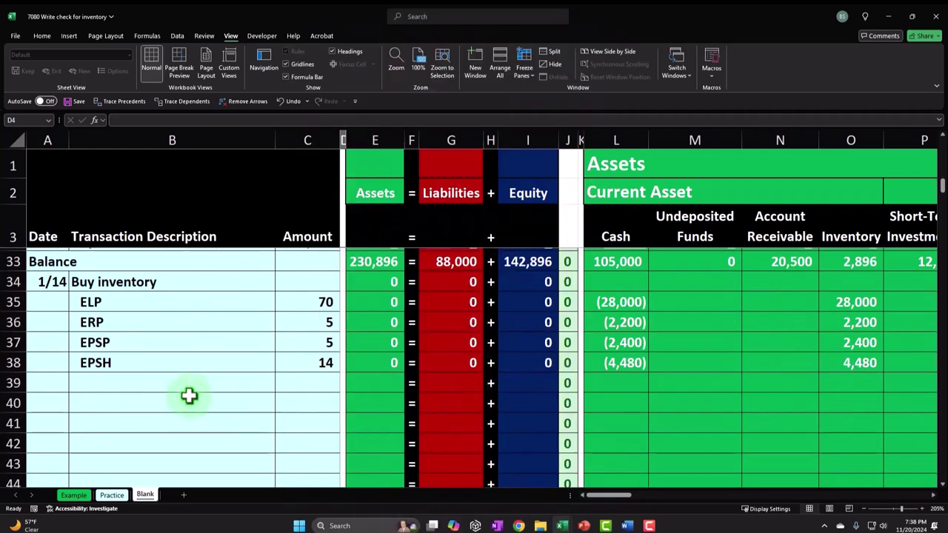
{"action": "left_click", "coordinate": [50, 383]}
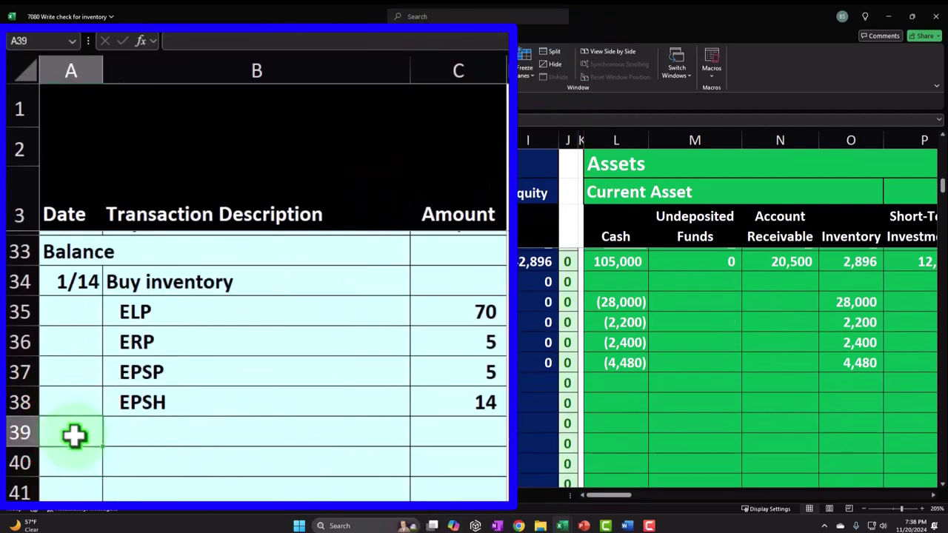
- Label row 39 Balance and total cash with =SUM(L33:L38) and inventory with =SUM(O33:O38)
{"action": "key", "text": "Return"}
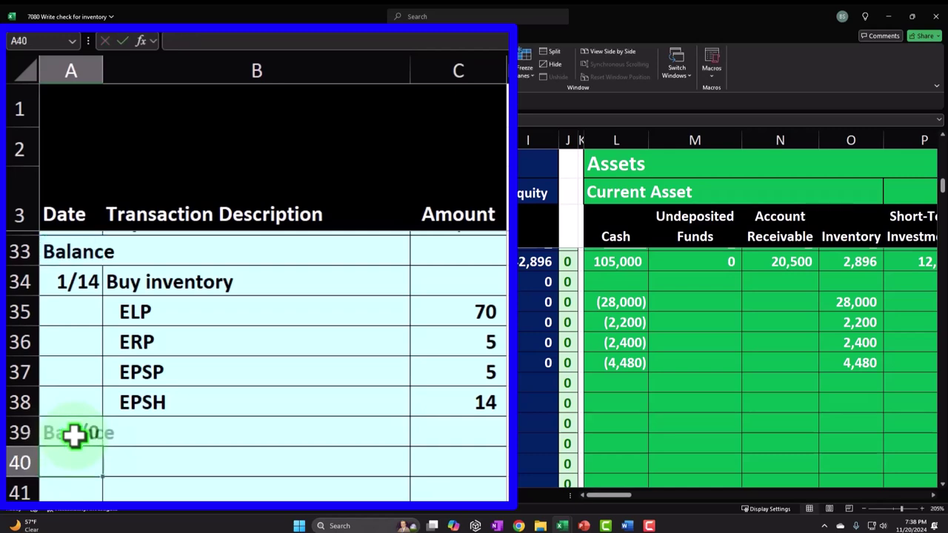
{"action": "key", "text": "Right"}
{"action": "key", "text": "Right"}
{"action": "key", "text": "Right"}
{"action": "key", "text": "Right"}
{"action": "key", "text": "Right"}
{"action": "key", "text": "Right"}
{"action": "key", "text": "Right"}
{"action": "key", "text": "Up"}
{"action": "key", "text": "Right"}
{"action": "type", "text": "=sum("}
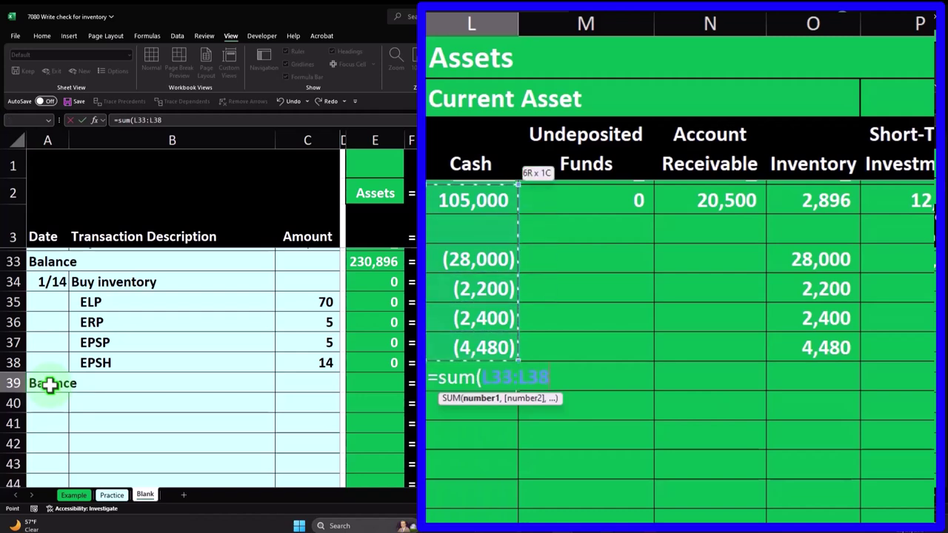
{"action": "key", "text": "Return"}
{"action": "key", "text": "Right"}
{"action": "key", "text": "Right"}
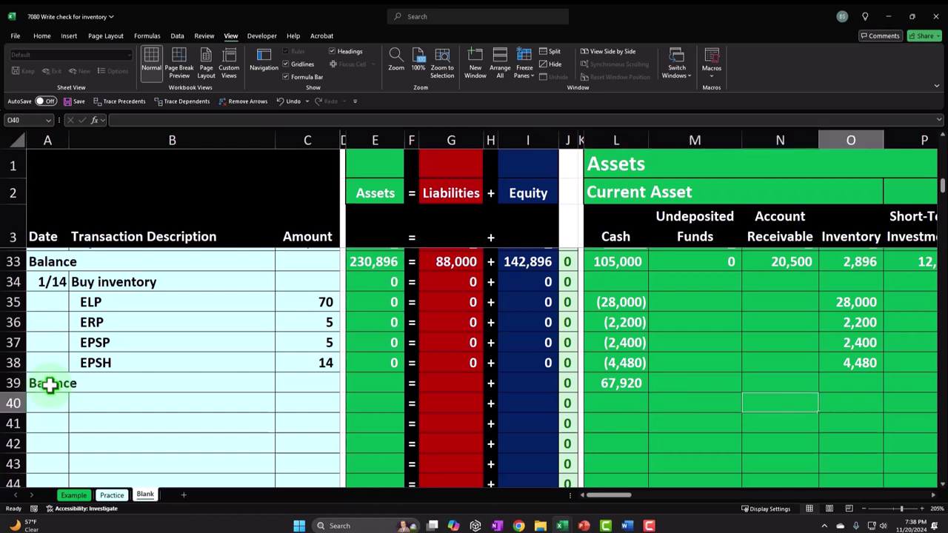
{"action": "key", "text": "Right"}
{"action": "key", "text": "Right"}
{"action": "key", "text": "Left"}
{"action": "key", "text": "Up"}
{"action": "type", "text": "=sum("}
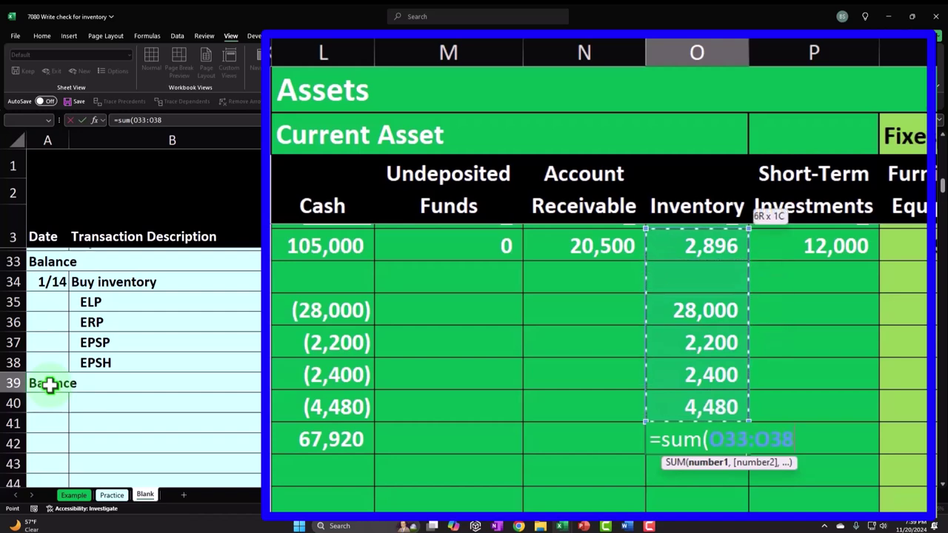
{"action": "key", "text": "Return"}
- Enter 0 in every unused account column of the ELP row 35
{"action": "key", "text": "Left"}
{"action": "key", "text": "Left"}
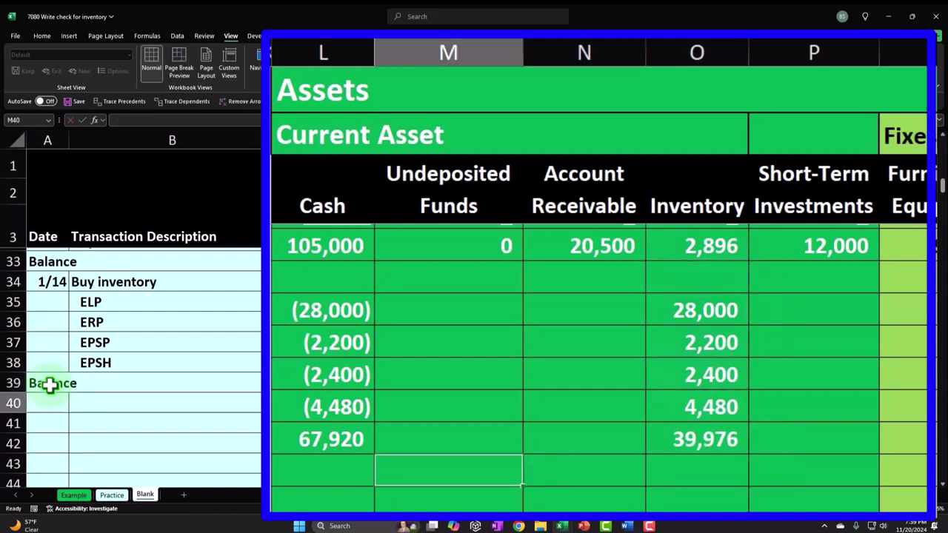
{"action": "key", "text": "Up"}
{"action": "key", "text": "Up"}
{"action": "key", "text": "Up"}
{"action": "key", "text": "Up"}
{"action": "key", "text": "Up"}
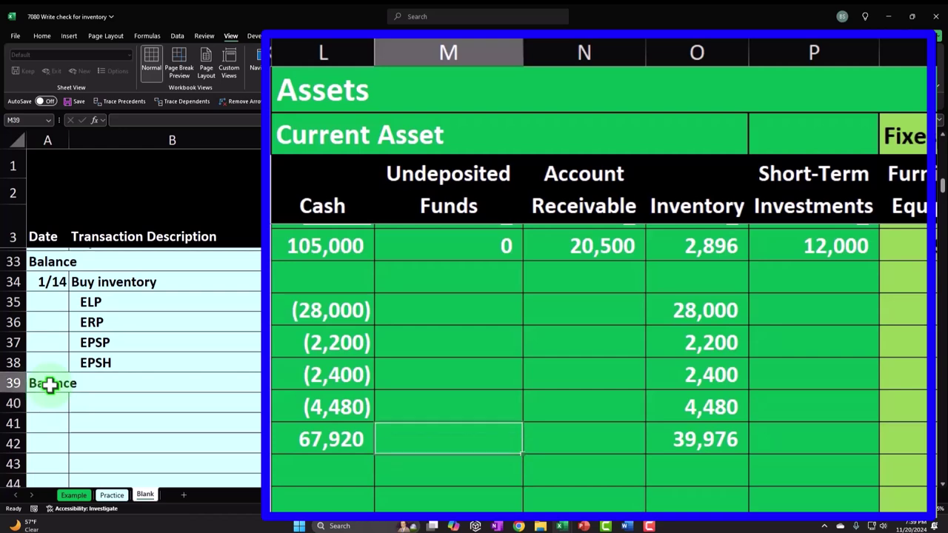
{"action": "type", "text": "0"}
{"action": "key", "text": "Tab"}
{"action": "type", "text": "0"}
{"action": "key", "text": "Tab"}
{"action": "key", "text": "Tab"}
{"action": "type", "text": "0"}
{"action": "key", "text": "Tab"}
{"action": "type", "text": "0"}
{"action": "key", "text": "Tab"}
{"action": "type", "text": "0"}
{"action": "key", "text": "Tab"}
{"action": "key", "text": "Tab"}
{"action": "type", "text": "0"}
{"action": "key", "text": "Tab"}
{"action": "type", "text": "0"}
{"action": "key", "text": "Tab"}
{"action": "type", "text": "0"}
{"action": "key", "text": "Tab"}
{"action": "key", "text": "Tab"}
{"action": "type", "text": "0"}
{"action": "key", "text": "Tab"}
{"action": "type", "text": "0"}
{"action": "key", "text": "Tab"}
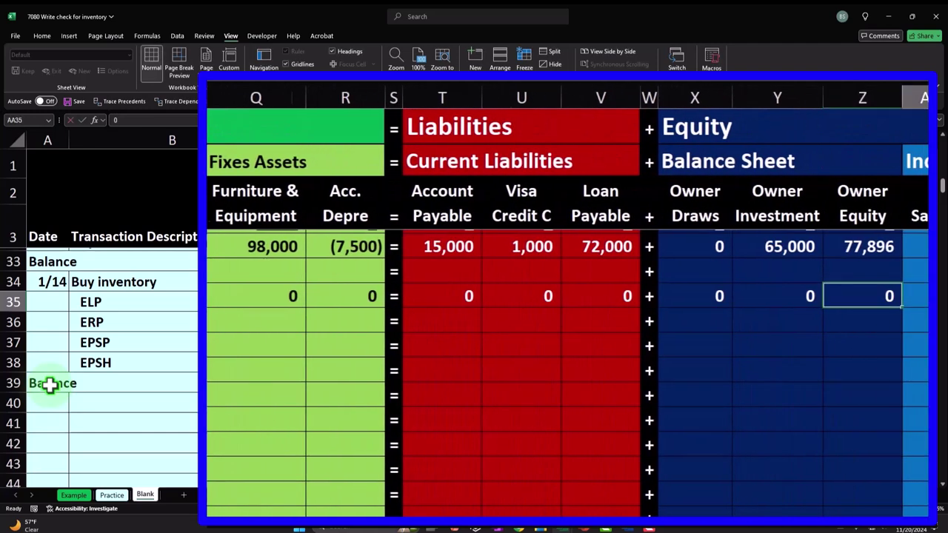
{"action": "key", "text": "Tab"}
{"action": "key", "text": "Tab"}
{"action": "type", "text": "0"}
{"action": "key", "text": "Tab"}
{"action": "type", "text": "0"}
{"action": "key", "text": "Tab"}
{"action": "type", "text": "0"}
{"action": "key", "text": "Tab"}
{"action": "type", "text": "0"}
{"action": "key", "text": "Tab"}
{"action": "type", "text": "0"}
{"action": "key", "text": "Tab"}
- Fill the Undeposited Funds and Receivable zeros down through row 38
{"action": "type", "text": "0"}
{"action": "key", "text": "Tab"}
{"action": "type", "text": "0"}
{"action": "key", "text": "ctrl+Left"}
{"action": "key", "text": "ctrl+Left"}
{"action": "key", "text": "ctrl+Left"}
{"action": "key", "text": "ctrl+Left"}
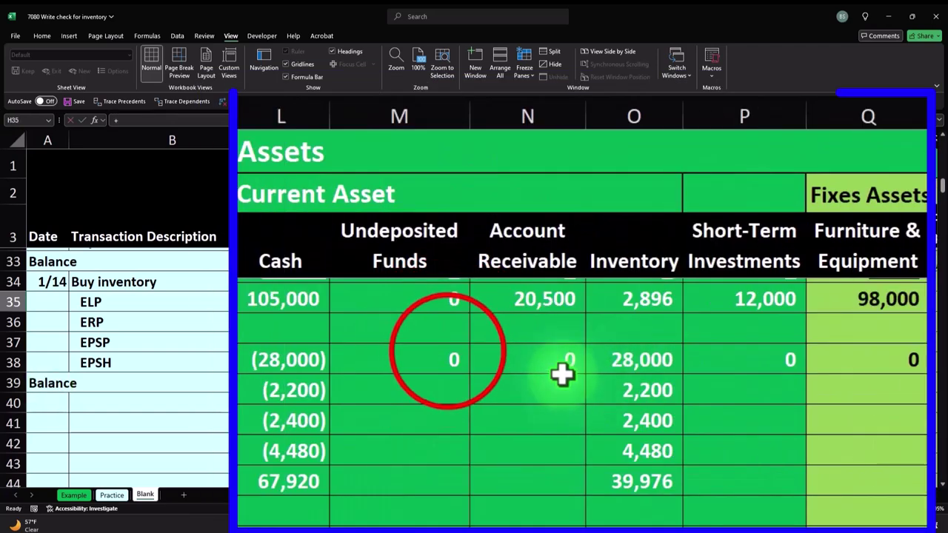
{"action": "left_click_drag", "start_coordinate": [583, 300], "coordinate": [671, 302]}
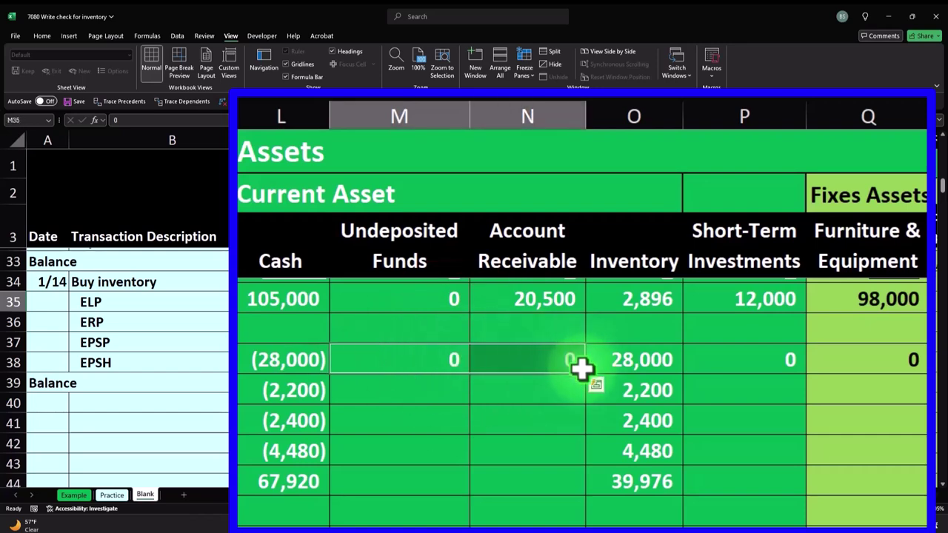
{"action": "left_click_drag", "start_coordinate": [583, 369], "coordinate": [575, 455]}
{"action": "left_click_drag", "start_coordinate": [429, 479], "coordinate": [488, 469]}
{"action": "left_click_drag", "start_coordinate": [812, 298], "coordinate": [795, 365]}
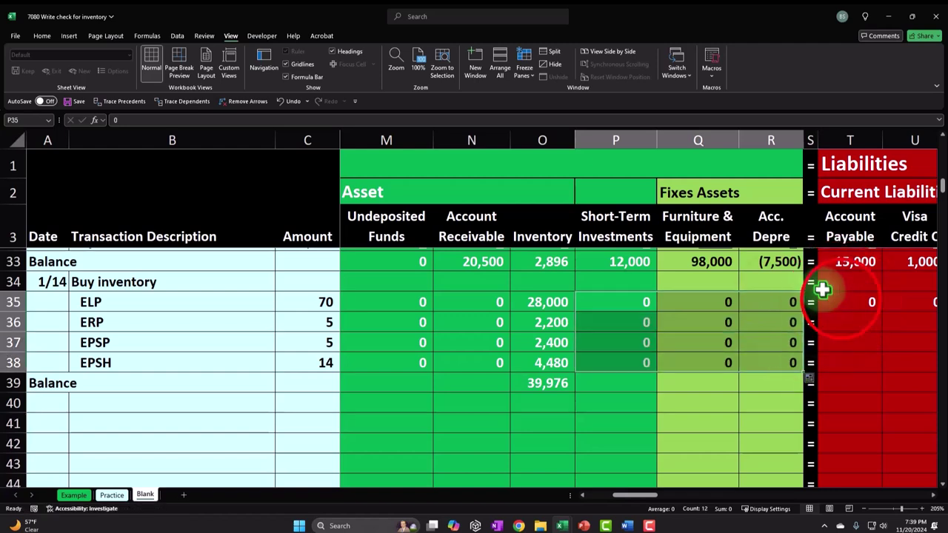
- Fill the liability, equity and income zeros down through row 38
{"action": "left_click_drag", "start_coordinate": [840, 299], "coordinate": [609, 305]}
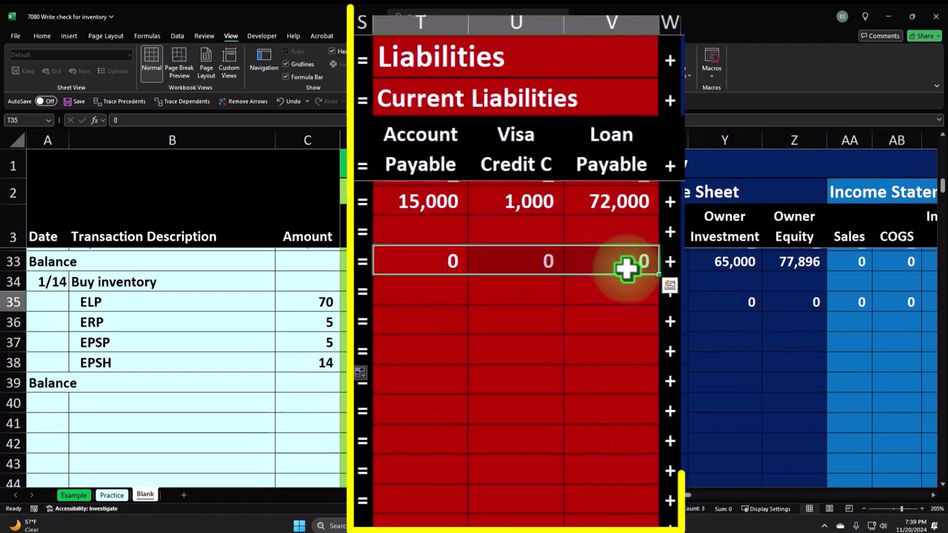
{"action": "left_click_drag", "start_coordinate": [659, 274], "coordinate": [662, 361]}
{"action": "left_click_drag", "start_coordinate": [668, 300], "coordinate": [746, 309]}
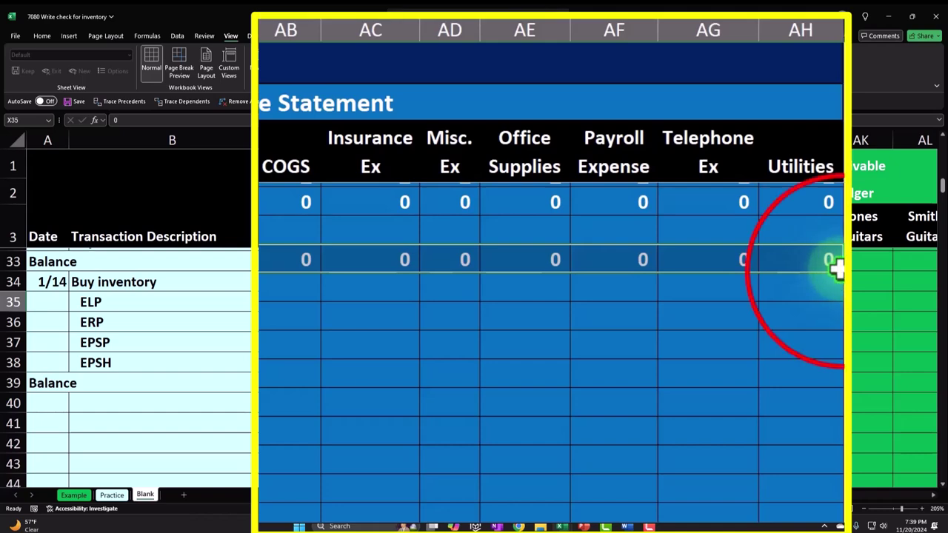
{"action": "left_click_drag", "start_coordinate": [757, 312], "coordinate": [757, 350]}
{"action": "left_click_drag", "start_coordinate": [731, 501], "coordinate": [711, 500]}
{"action": "left_click_drag", "start_coordinate": [702, 506], "coordinate": [733, 469]}
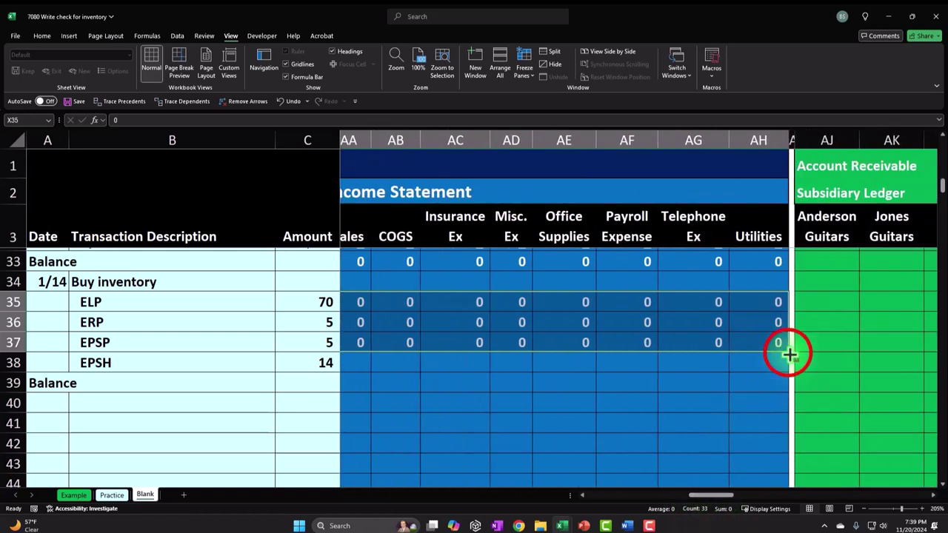
{"action": "left_click_drag", "start_coordinate": [788, 368], "coordinate": [789, 368]}
{"action": "left_click", "coordinate": [676, 369]}
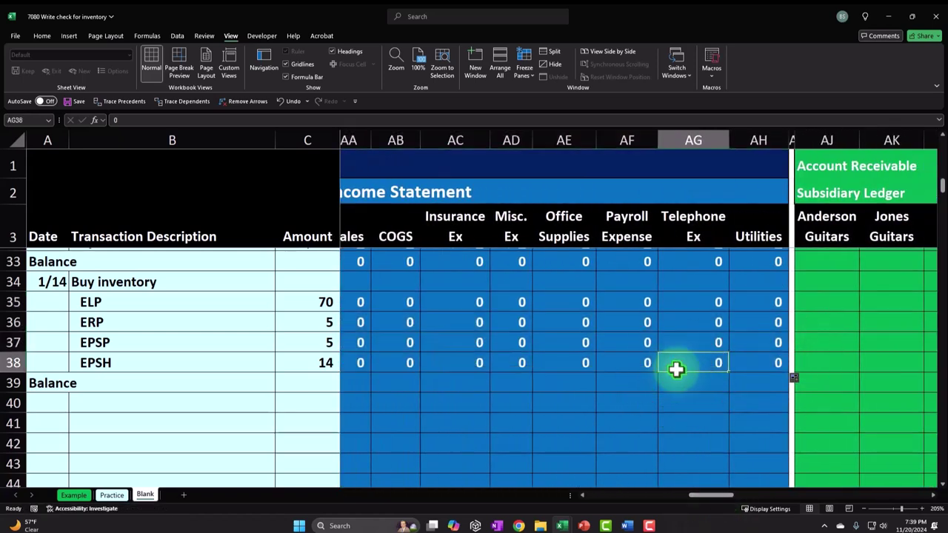
- Select the EPSH amounts across row 38
{"action": "key", "text": "Left"}
{"action": "key", "text": "Left"}
{"action": "key", "text": "Left"}
{"action": "key", "text": "Left"}
{"action": "key", "text": "Left"}
{"action": "key", "text": "Left"}
{"action": "key", "text": "Left"}
{"action": "key", "text": "Left"}
{"action": "key", "text": "Left"}
{"action": "key", "text": "Left"}
{"action": "key", "text": "Left"}
{"action": "key", "text": "Left"}
{"action": "key", "text": "Left"}
{"action": "key", "text": "Left"}
{"action": "key", "text": "Left"}
{"action": "key", "text": "Left"}
{"action": "key", "text": "Left"}
{"action": "key", "text": "Left"}
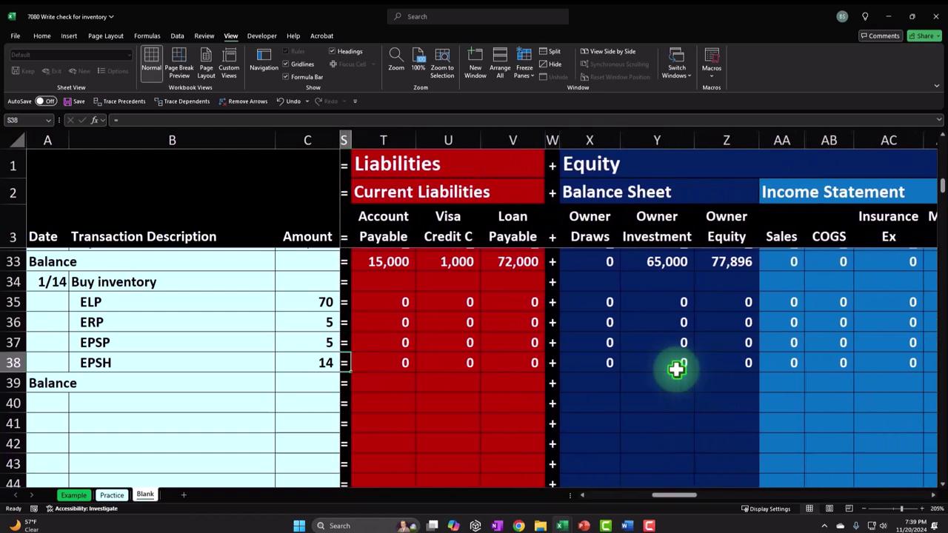
{"action": "key", "text": "Left"}
{"action": "key", "text": "Left"}
{"action": "key", "text": "Left"}
{"action": "key", "text": "Left"}
{"action": "key", "text": "Left"}
{"action": "key", "text": "Left"}
{"action": "key", "text": "Left"}
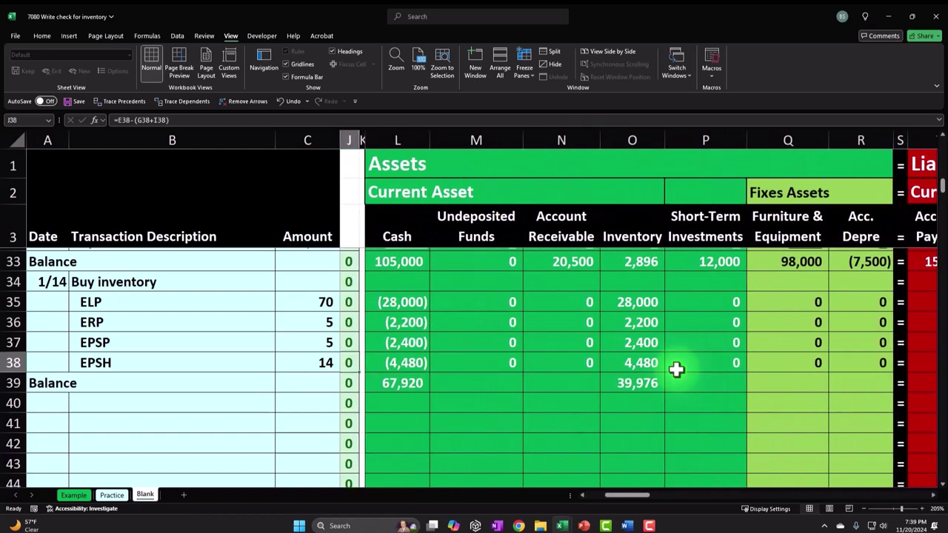
{"action": "key", "text": "Left"}
{"action": "key", "text": "Left"}
{"action": "key", "text": "Left"}
{"action": "key", "text": "Left"}
{"action": "key", "text": "Left"}
{"action": "key", "text": "Left"}
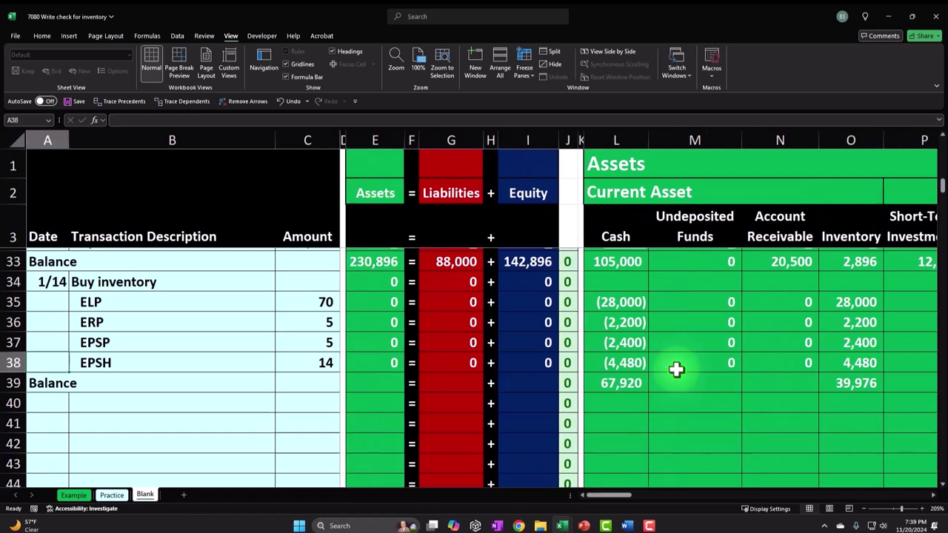
{"action": "key", "text": "Right"}
{"action": "key", "text": "Right"}
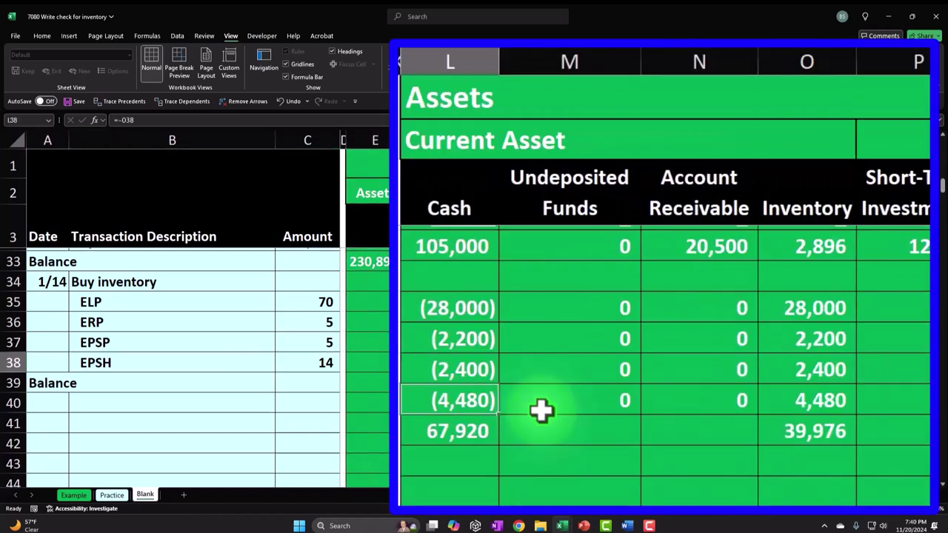
{"action": "left_click", "coordinate": [541, 410]}
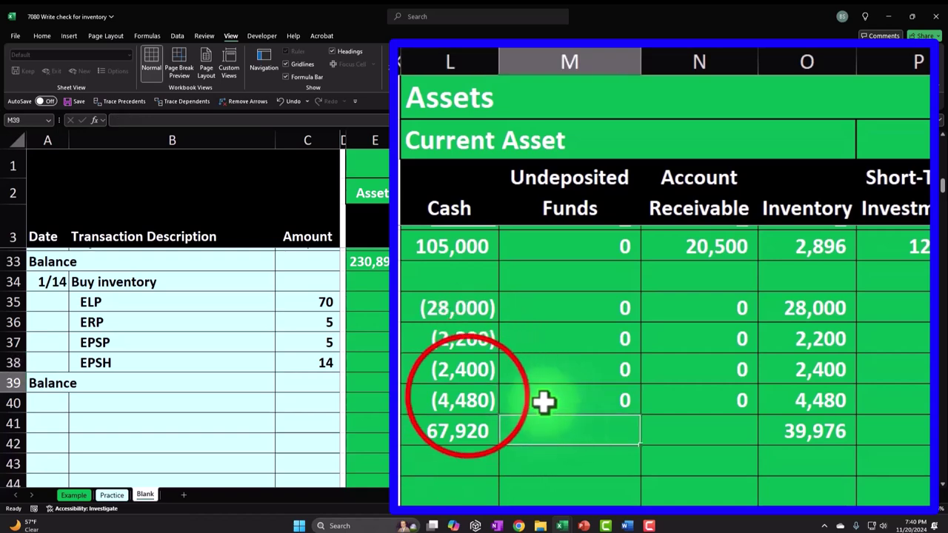
{"action": "mouse_move", "coordinate": [467, 393]}
{"action": "left_mouse_down"}
{"action": "mouse_move", "coordinate": [926, 360]}
{"action": "mouse_move", "coordinate": [849, 374]}
{"action": "mouse_move", "coordinate": [890, 365]}
{"action": "mouse_move", "coordinate": [366, 355]}
{"action": "mouse_move", "coordinate": [571, 360]}
{"action": "left_mouse_up"}
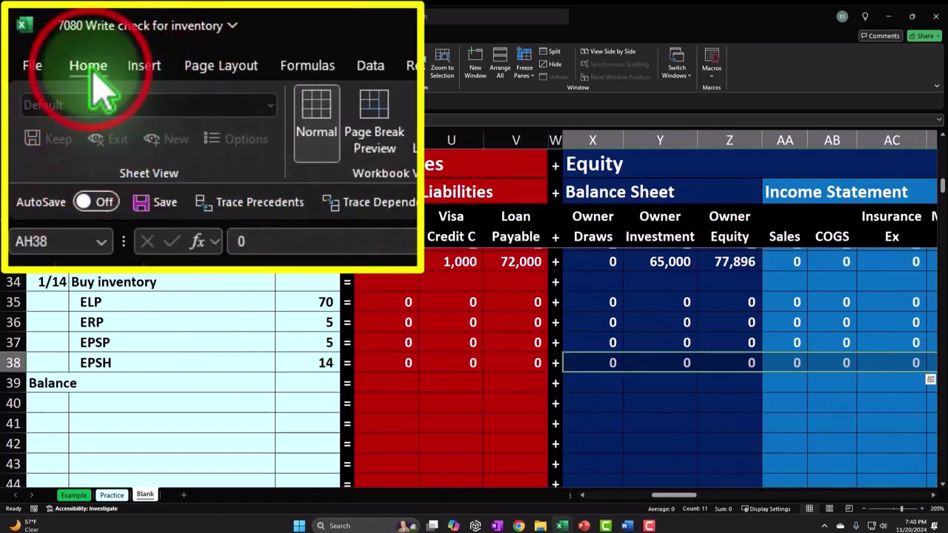
- Underline the EPSH amounts in row 38 on the asset and liability sides
{"action": "left_click", "coordinate": [43, 37]}
{"action": "left_click", "coordinate": [124, 70]}
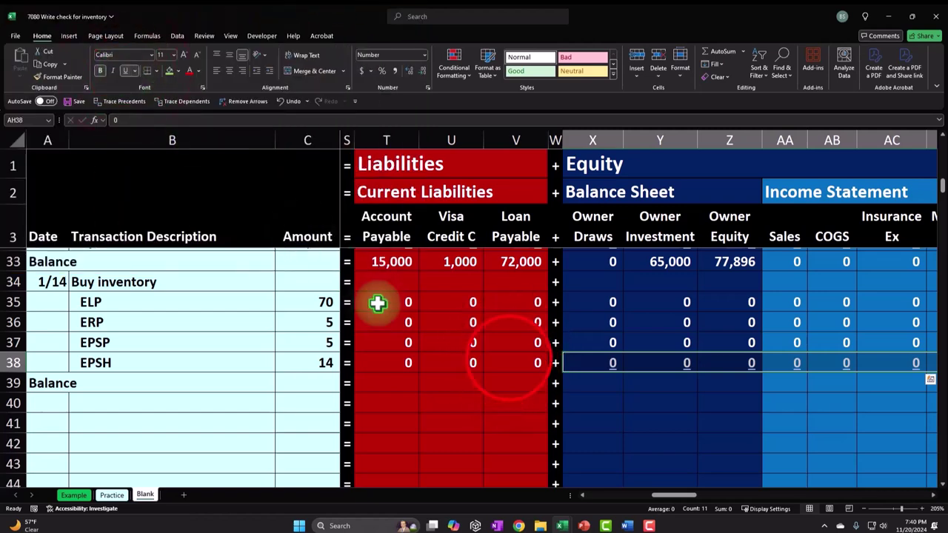
{"action": "left_click_drag", "start_coordinate": [509, 359], "coordinate": [676, 370]}
{"action": "left_click", "coordinate": [125, 70]}
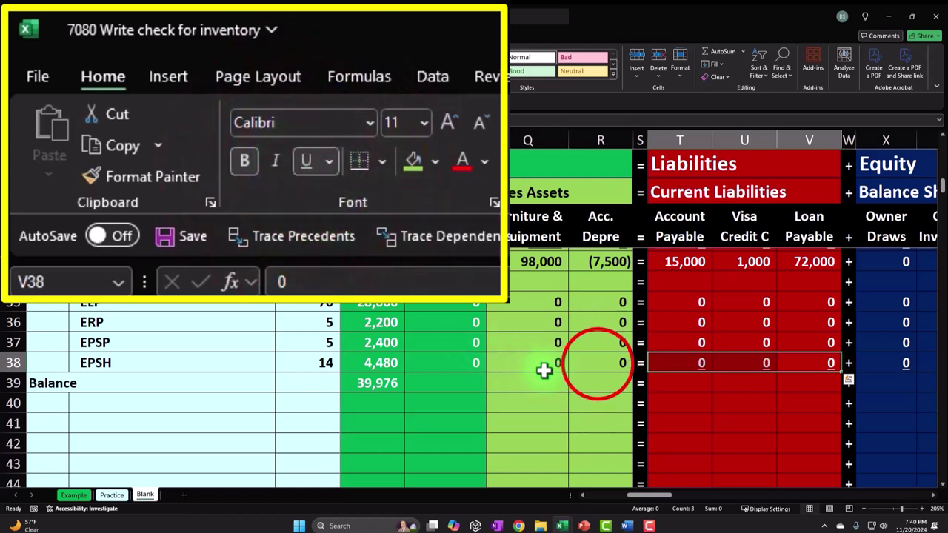
{"action": "left_click", "coordinate": [598, 362]}
{"action": "left_click_drag", "start_coordinate": [598, 362], "coordinate": [550, 366]}
{"action": "left_click", "coordinate": [124, 71]}
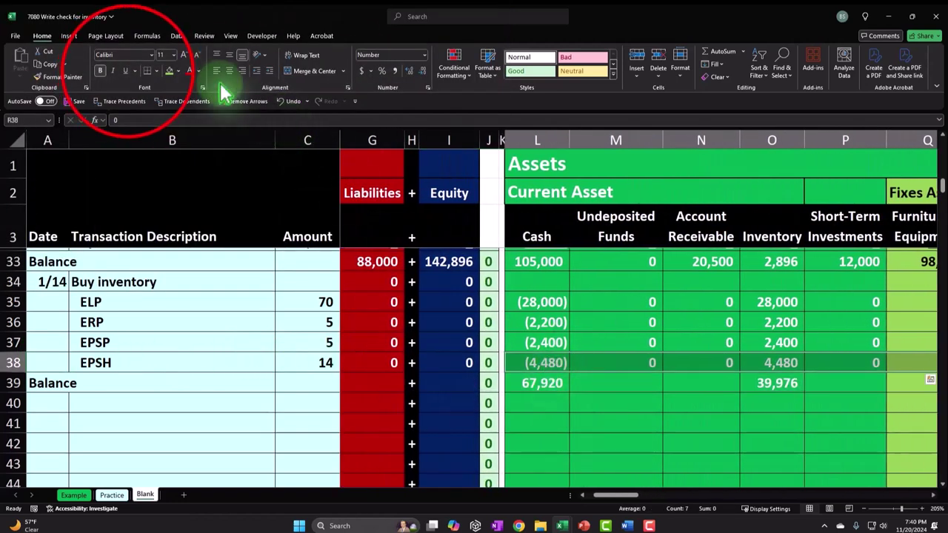
- Copy the L39 cash SUM formula into the receivable, investments and furniture balance cells
{"action": "left_click", "coordinate": [561, 400]}
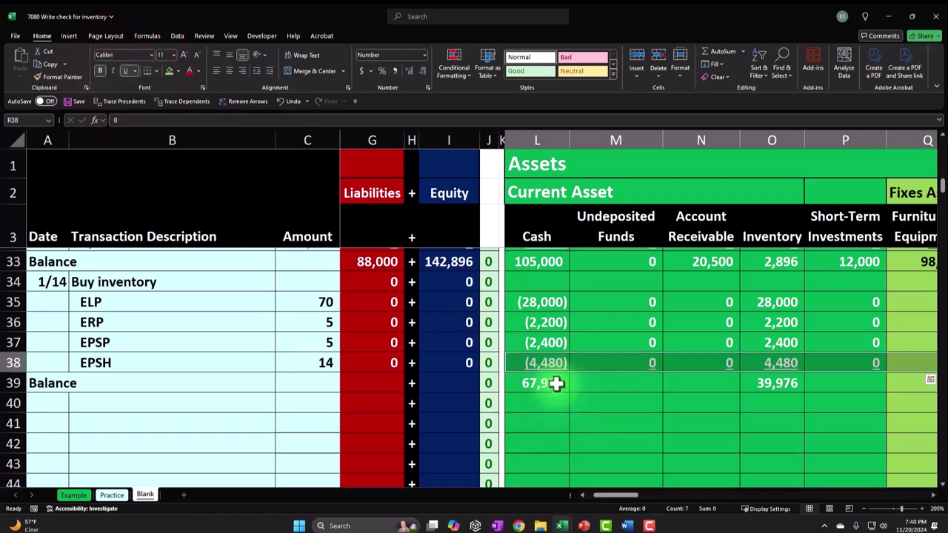
{"action": "key", "text": "ctrl+c"}
{"action": "left_click_drag", "start_coordinate": [629, 382], "coordinate": [674, 380]}
{"action": "right_click", "coordinate": [674, 379]}
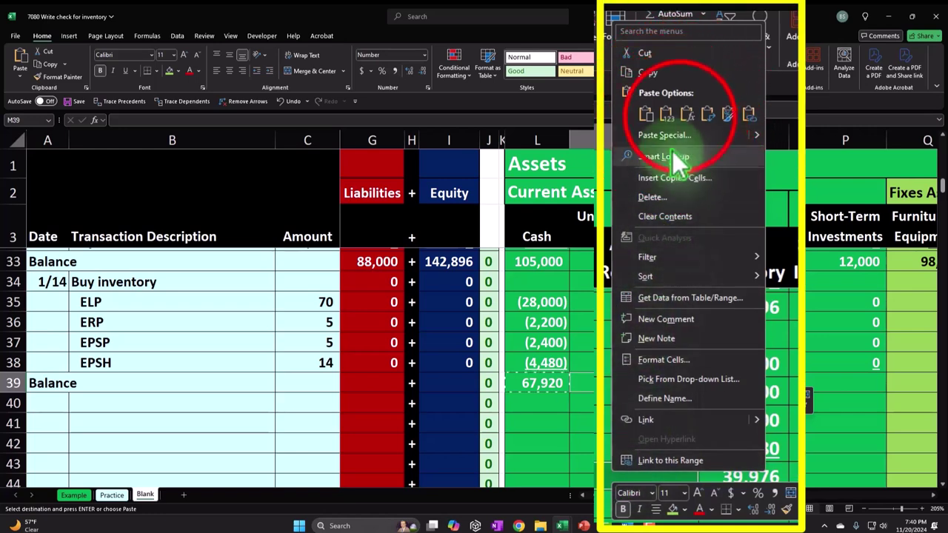
{"action": "left_click", "coordinate": [686, 113]}
{"action": "left_click_drag", "start_coordinate": [834, 383], "coordinate": [793, 385]}
{"action": "right_click", "coordinate": [757, 385]}
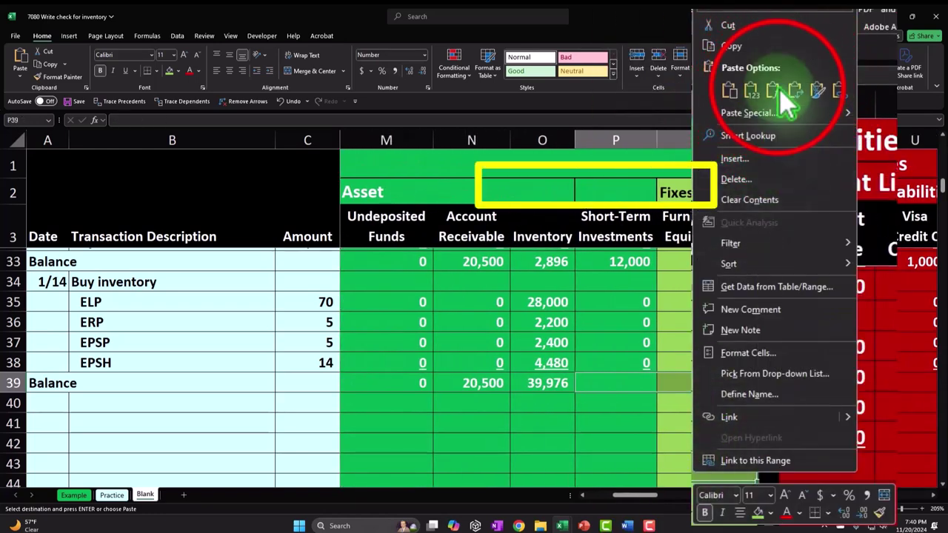
{"action": "left_click", "coordinate": [772, 89]}
- Paste the SUM formulas into the liability, equity and income statement balance cells
{"action": "left_click", "coordinate": [865, 376]}
{"action": "left_click_drag", "start_coordinate": [762, 383], "coordinate": [555, 385]}
{"action": "right_click", "coordinate": [542, 384]}
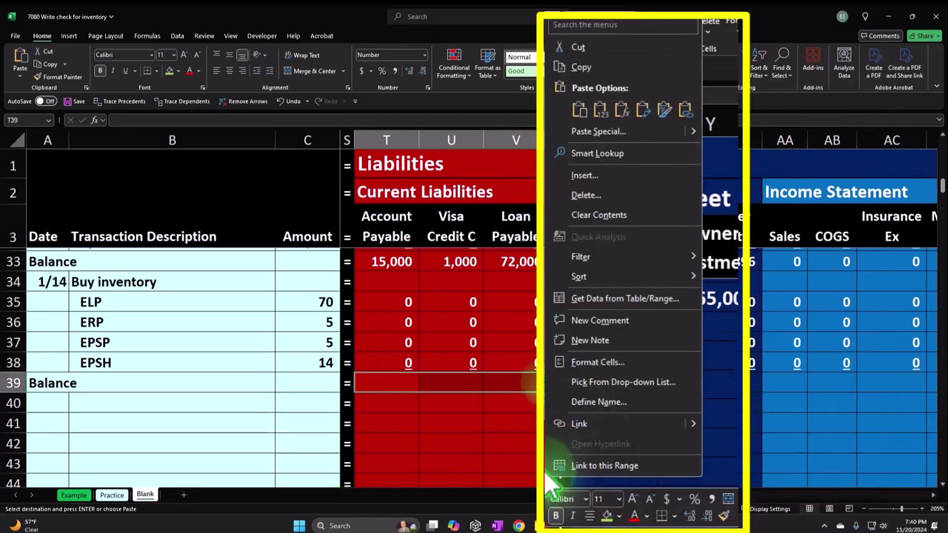
{"action": "left_click", "coordinate": [612, 106]}
{"action": "left_click_drag", "start_coordinate": [614, 387], "coordinate": [844, 383]}
{"action": "right_click", "coordinate": [844, 383]}
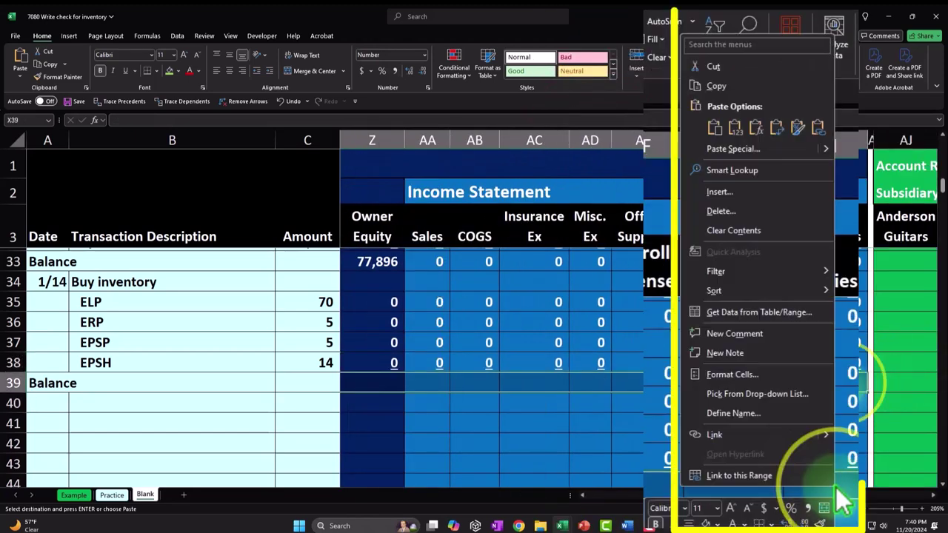
{"action": "left_click", "coordinate": [786, 131]}
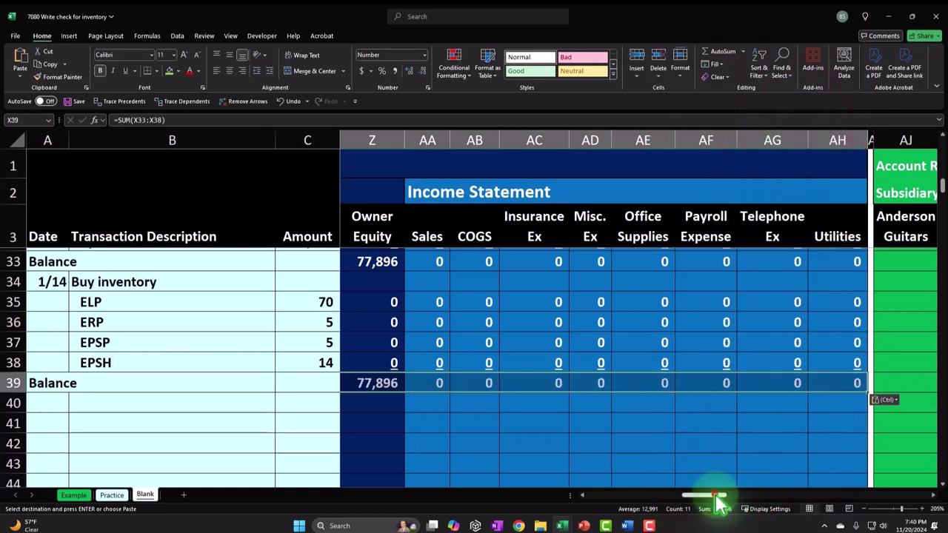
{"action": "left_click_drag", "start_coordinate": [714, 494], "coordinate": [748, 495]}
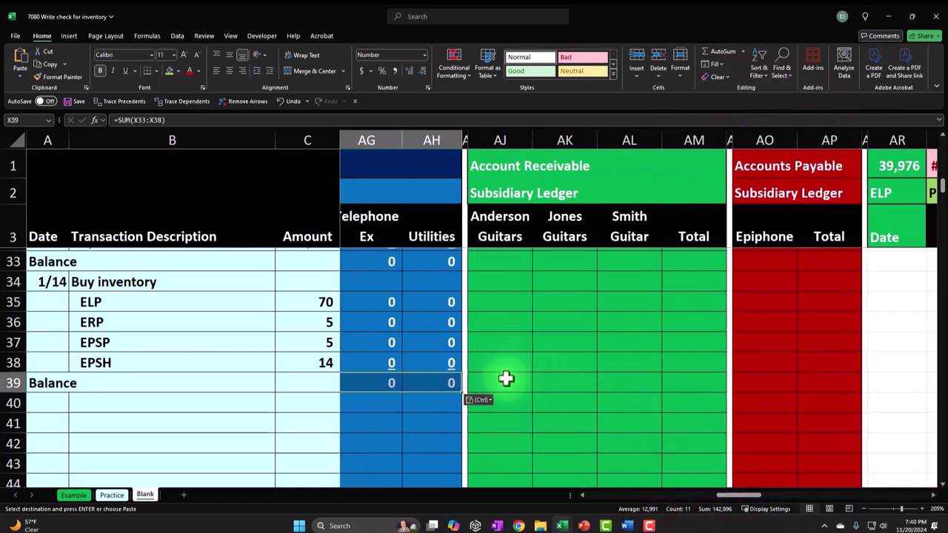
{"action": "scroll", "coordinate": [506, 379], "scroll_direction": "up", "scroll_amount": 3}
{"action": "scroll", "coordinate": [512, 388], "scroll_direction": "down", "scroll_amount": 3}
- Paste the total formula into the Assets cell of the Balance row
{"action": "left_click_drag", "start_coordinate": [765, 499], "coordinate": [624, 503]}
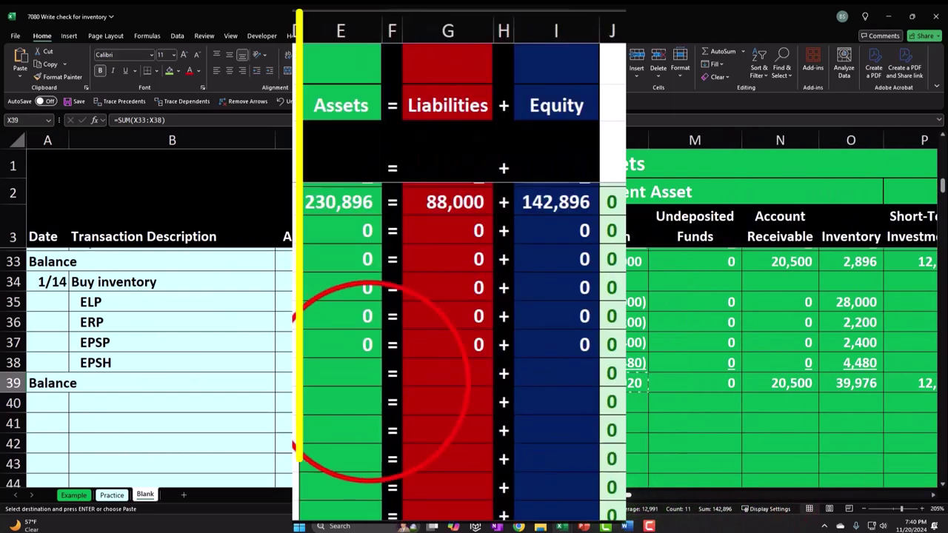
{"action": "left_click", "coordinate": [368, 374]}
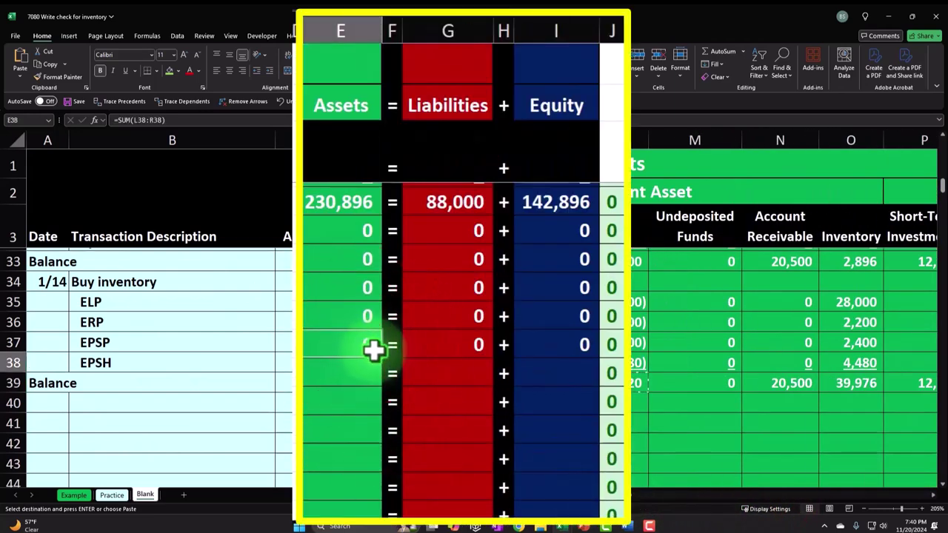
{"action": "left_click", "coordinate": [379, 359]}
{"action": "key", "text": "ctrl+v"}
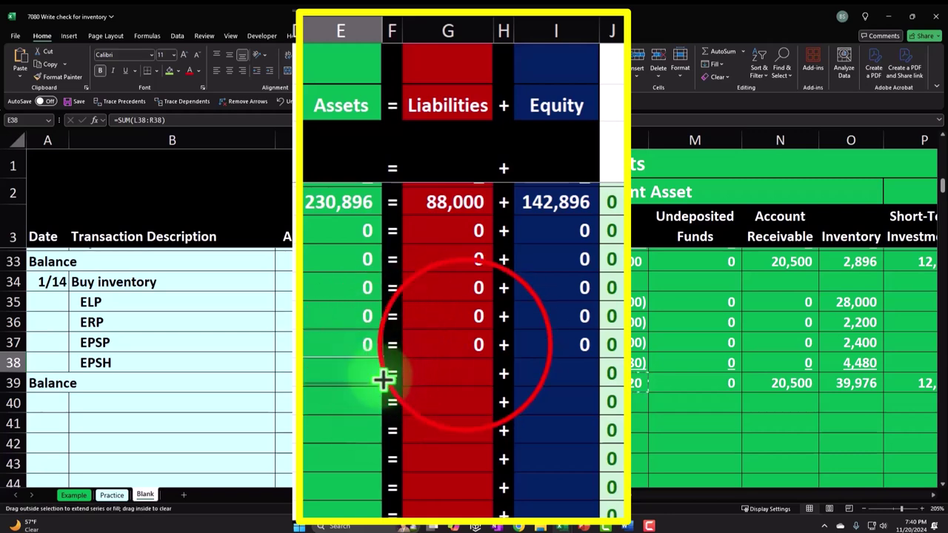
- Extend Liabilities and Equity totals into row 39 and verify 230,896 assets and 39,976 inventory
{"action": "left_click", "coordinate": [474, 347]}
{"action": "left_click_drag", "start_coordinate": [492, 358], "coordinate": [494, 386]}
{"action": "left_click", "coordinate": [586, 348]}
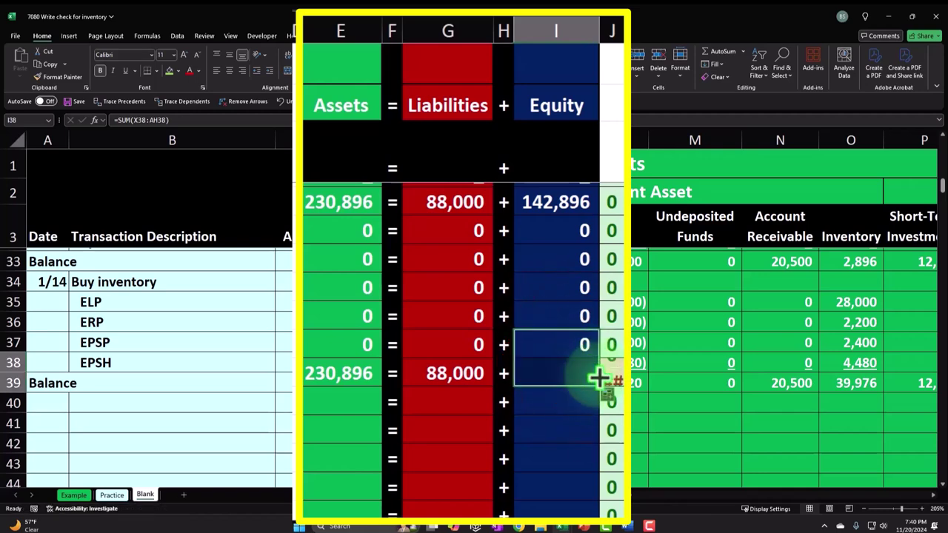
{"action": "left_click_drag", "start_coordinate": [338, 342], "coordinate": [555, 344]}
{"action": "left_click", "coordinate": [164, 328]}
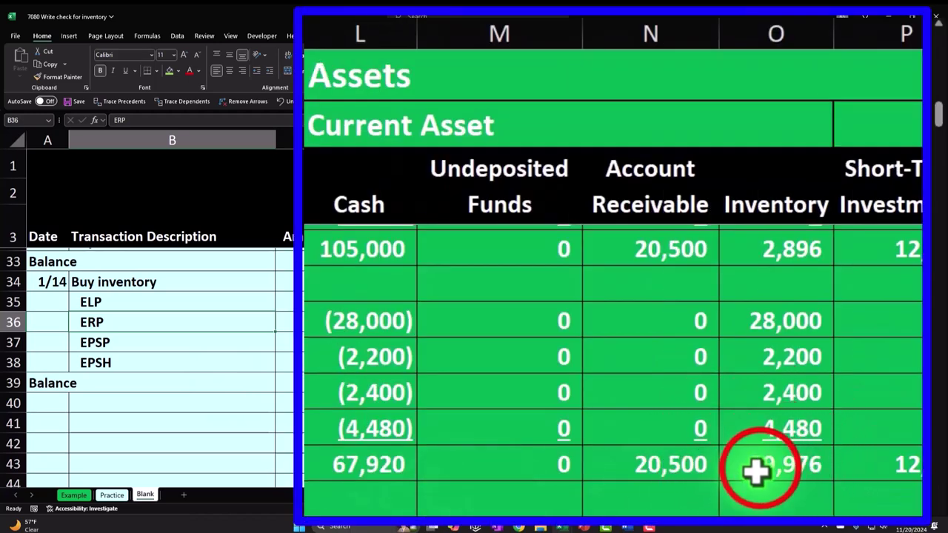
{"action": "left_click", "coordinate": [844, 383]}
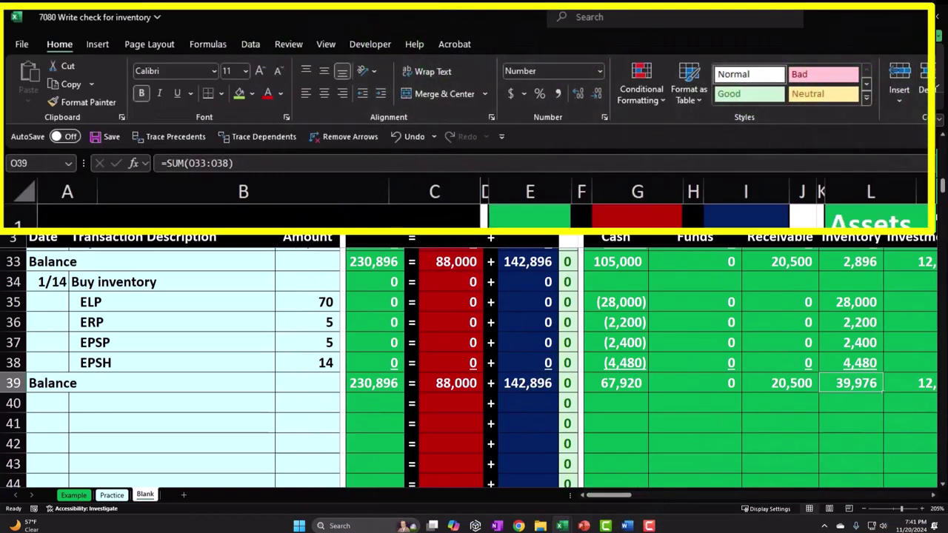
{"action": "left_click", "coordinate": [324, 44]}
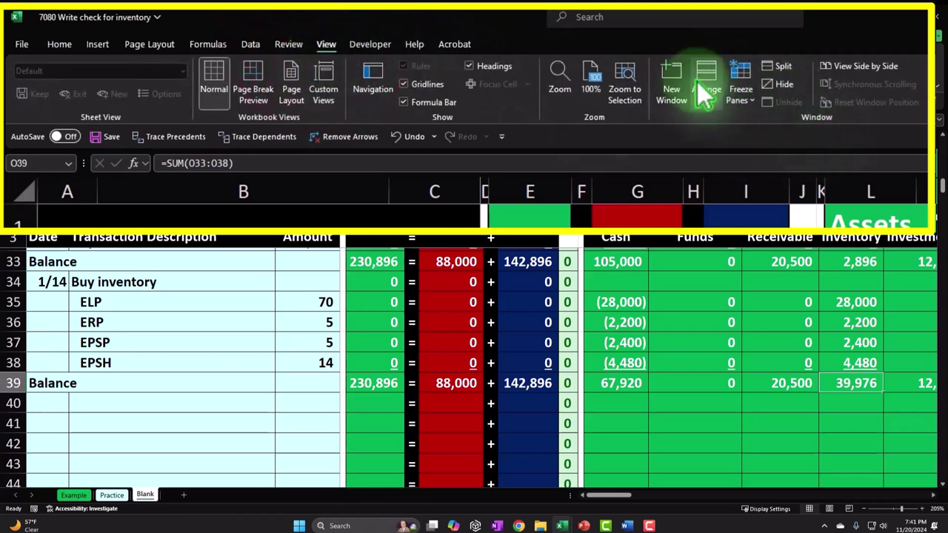
- Unfreeze the panes and return to the row 39 balances
{"action": "left_click", "coordinate": [733, 97]}
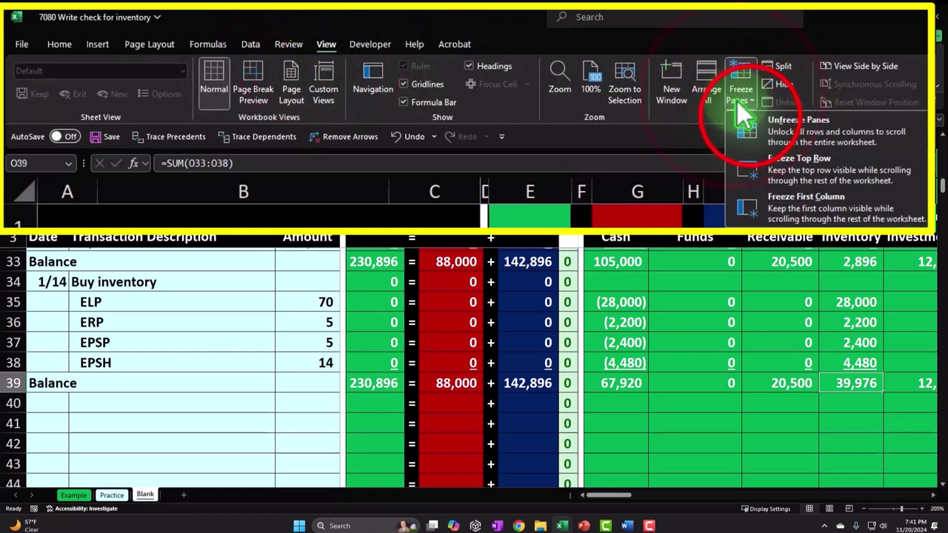
{"action": "left_click", "coordinate": [751, 117]}
{"action": "scroll", "coordinate": [627, 418], "scroll_direction": "down", "scroll_amount": 10}
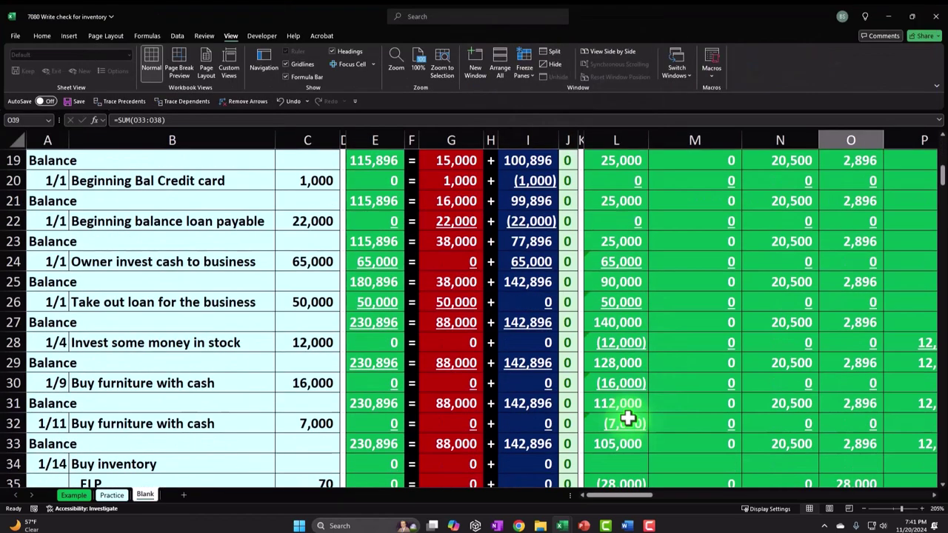
{"action": "scroll", "coordinate": [620, 439], "scroll_direction": "up", "scroll_amount": 2}
{"action": "left_click_drag", "start_coordinate": [613, 494], "coordinate": [670, 504]}
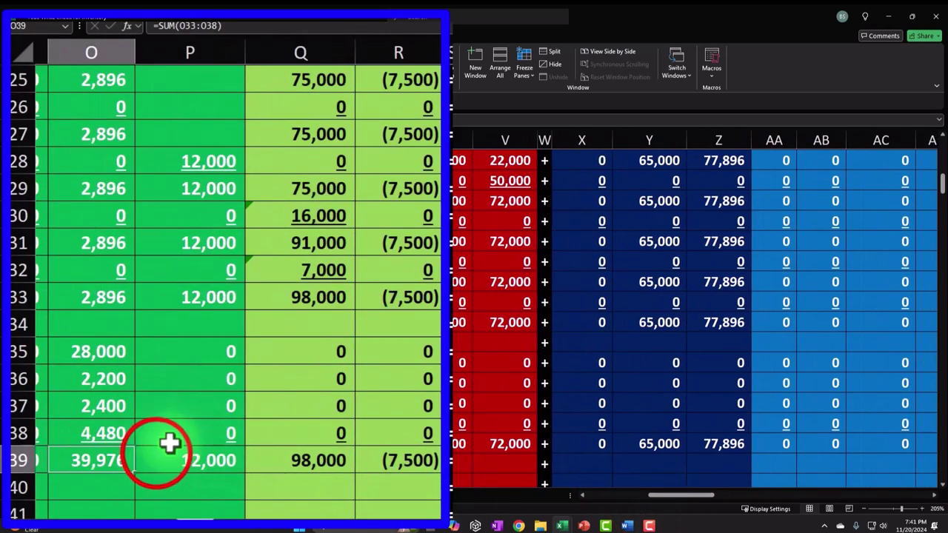
{"action": "left_click", "coordinate": [116, 441]}
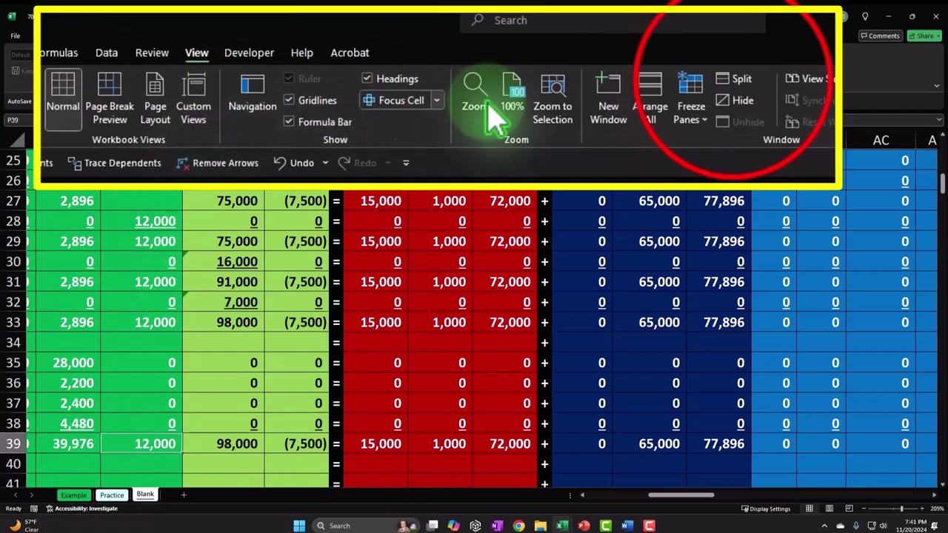
- Split the sheet and move the upper pane to the inventory subsidiary ledger
{"action": "left_click", "coordinate": [736, 80]}
{"action": "left_click", "coordinate": [508, 296]}
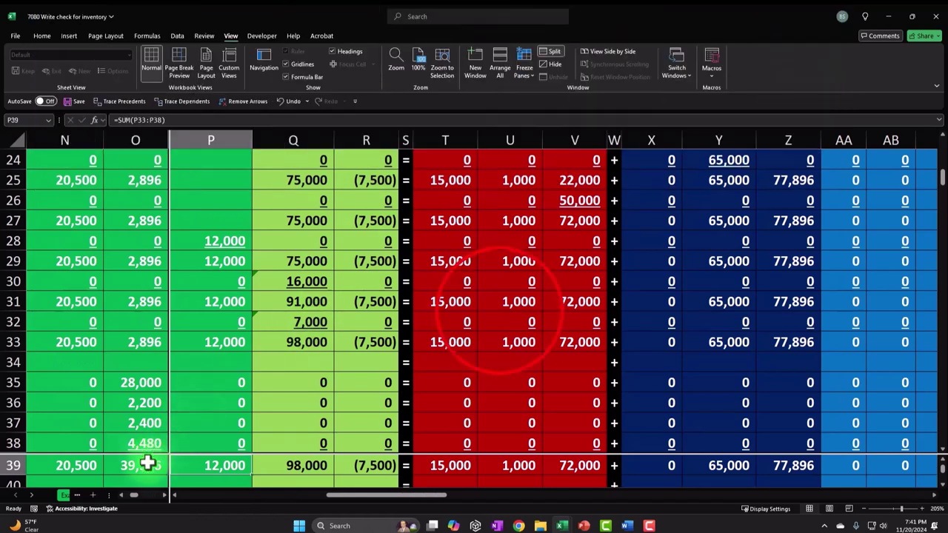
{"action": "scroll", "coordinate": [527, 256], "scroll_direction": "up", "scroll_amount": 8}
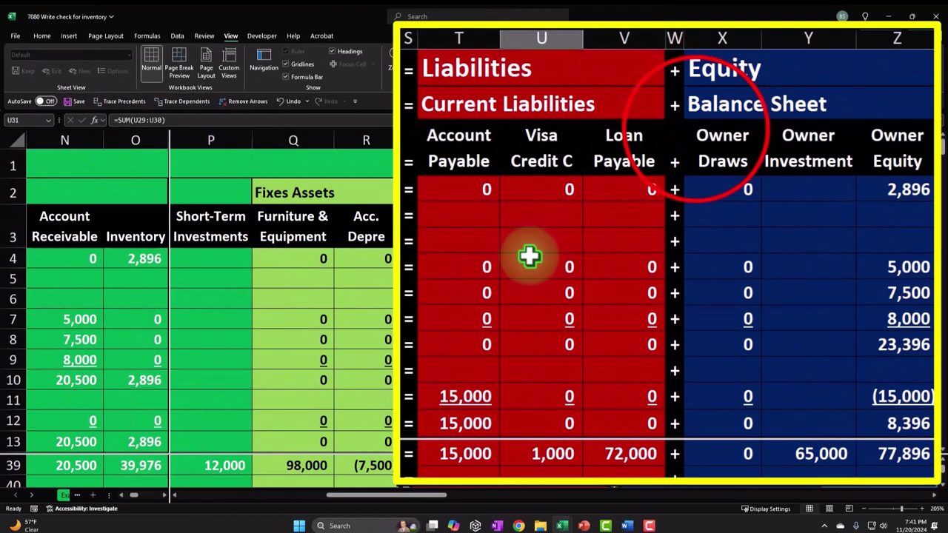
{"action": "left_click", "coordinate": [695, 132]}
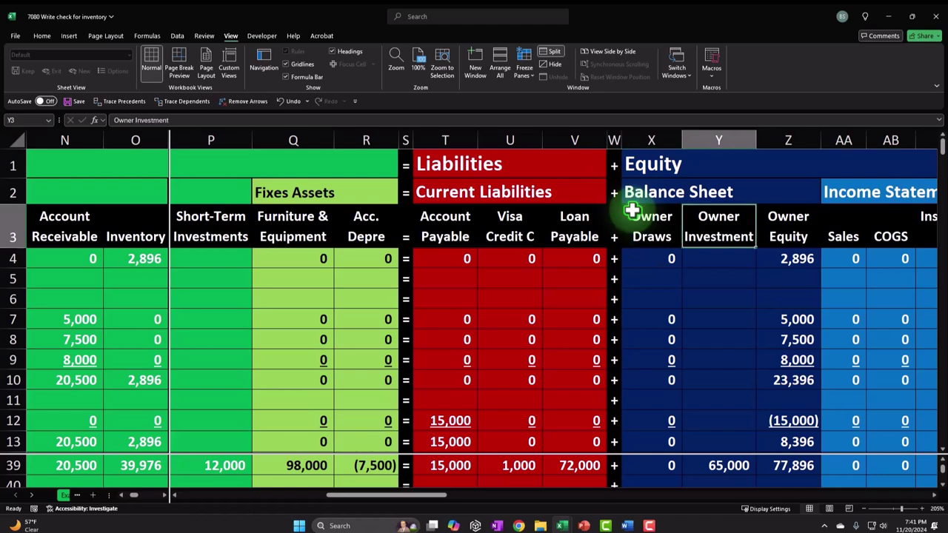
{"action": "key", "text": "Right"}
{"action": "key", "text": "Right"}
{"action": "key", "text": "Right"}
{"action": "key", "text": "Right"}
{"action": "key", "text": "Right"}
{"action": "key", "text": "Right"}
{"action": "key", "text": "Right"}
{"action": "key", "text": "Right"}
{"action": "key", "text": "Right"}
{"action": "key", "text": "Right"}
{"action": "key", "text": "Right"}
{"action": "key", "text": "Right"}
{"action": "key", "text": "Right"}
{"action": "key", "text": "Right"}
{"action": "key", "text": "Right"}
{"action": "key", "text": "Right"}
{"action": "key", "text": "Right"}
{"action": "key", "text": "Right"}
{"action": "key", "text": "Right"}
{"action": "key", "text": "Right"}
{"action": "key", "text": "Right"}
{"action": "key", "text": "Right"}
{"action": "key", "text": "Right"}
{"action": "key", "text": "Right"}
{"action": "key", "text": "Right"}
{"action": "key", "text": "Right"}
{"action": "key", "text": "Right"}
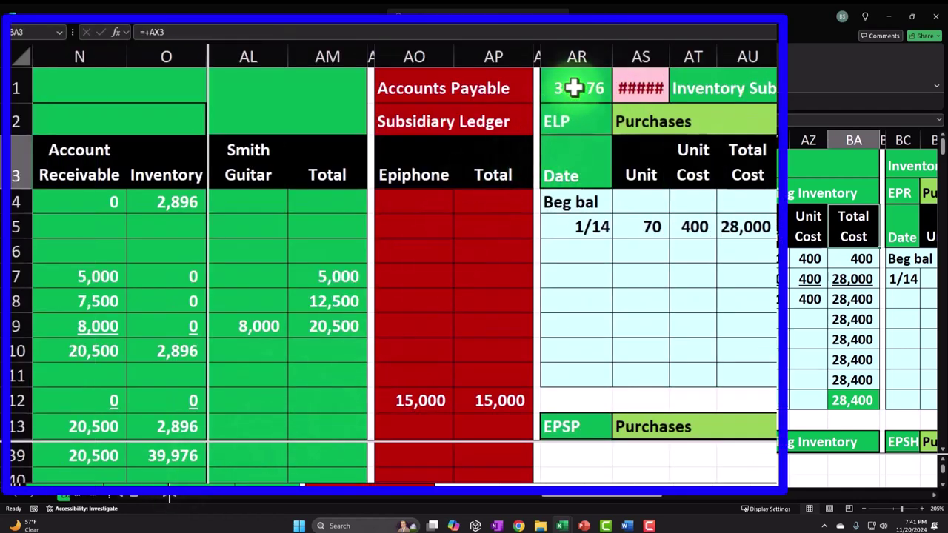
- Change the AS1 inventory check formula to =AR1-O39
{"action": "double_click", "coordinate": [642, 83]}
{"action": "key", "text": "Return"}
{"action": "double_click", "coordinate": [643, 83]}
{"action": "left_click", "coordinate": [671, 86]}
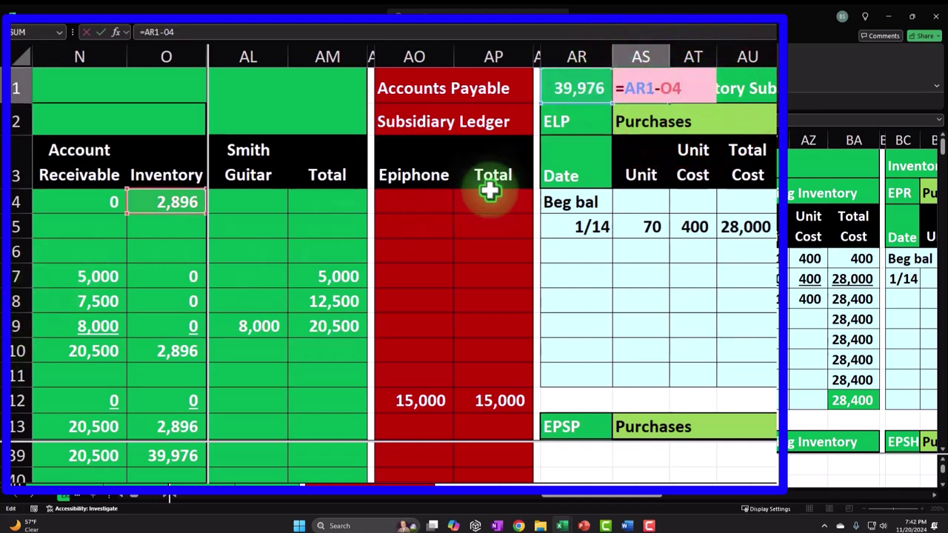
{"action": "key", "text": "BackSpace"}
{"action": "key", "text": "BackSpace"}
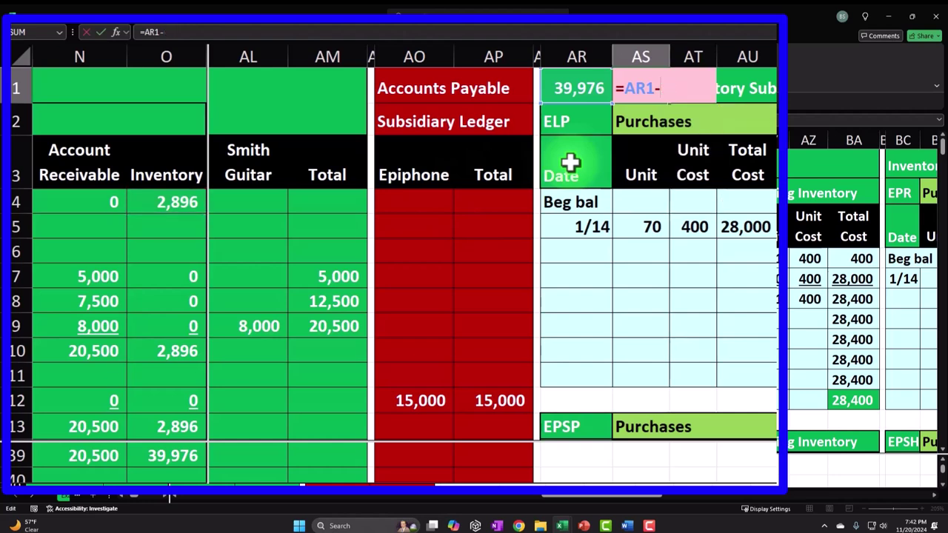
{"action": "left_click", "coordinate": [156, 460]}
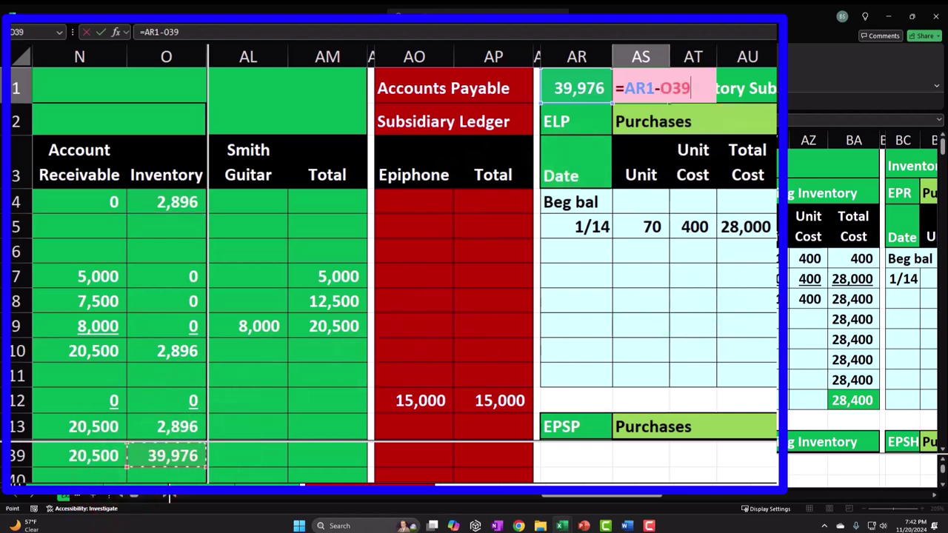
{"action": "key", "text": "Return"}
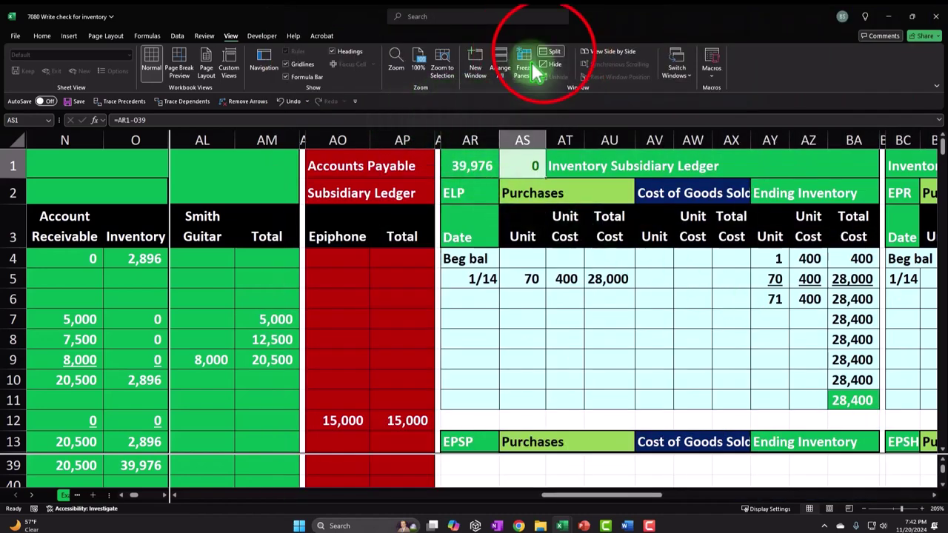
- Remove the split and return to cell A4 in column A
{"action": "left_click", "coordinate": [545, 59]}
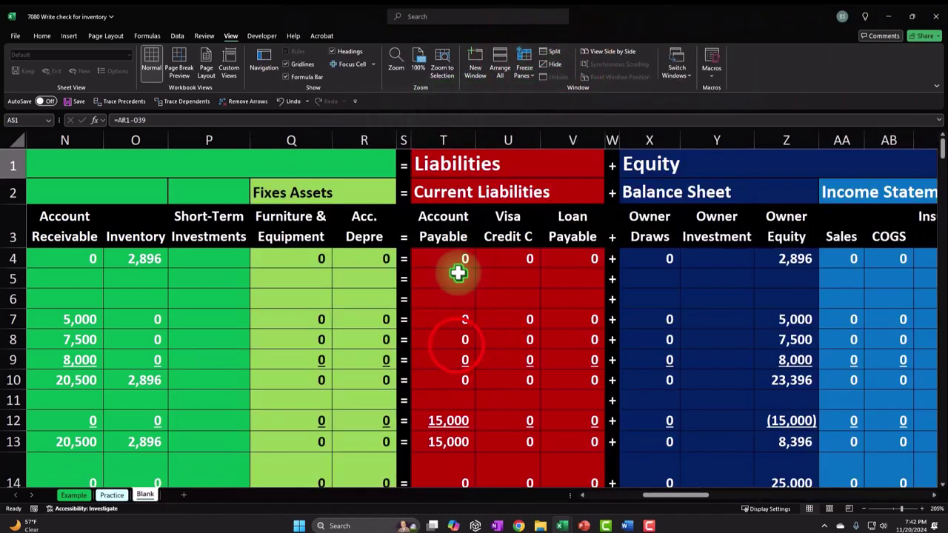
{"action": "left_click", "coordinate": [456, 344]}
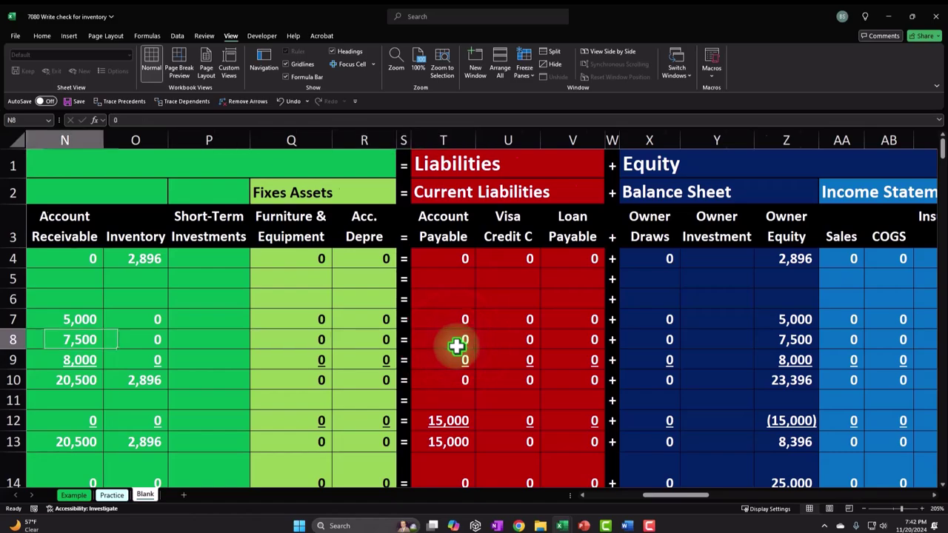
{"action": "key", "text": "Home"}
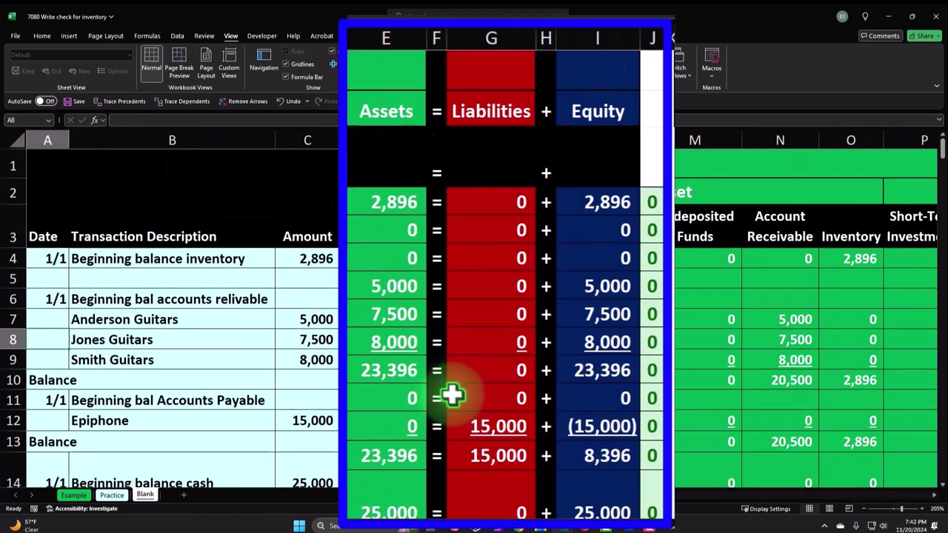
{"action": "scroll", "coordinate": [450, 395], "scroll_direction": "down", "scroll_amount": 9}
{"action": "scroll", "coordinate": [450, 396], "scroll_direction": "up", "scroll_amount": 9}
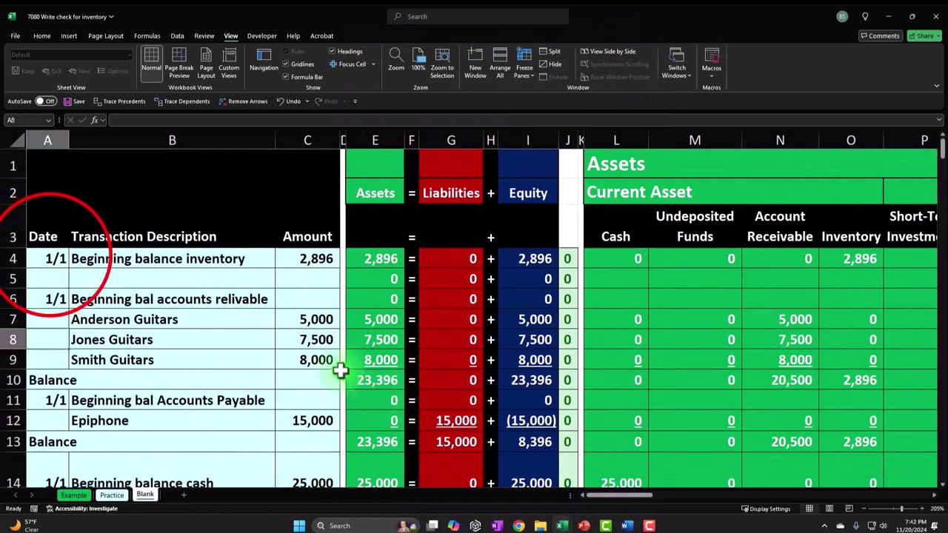
{"action": "left_click", "coordinate": [50, 259]}
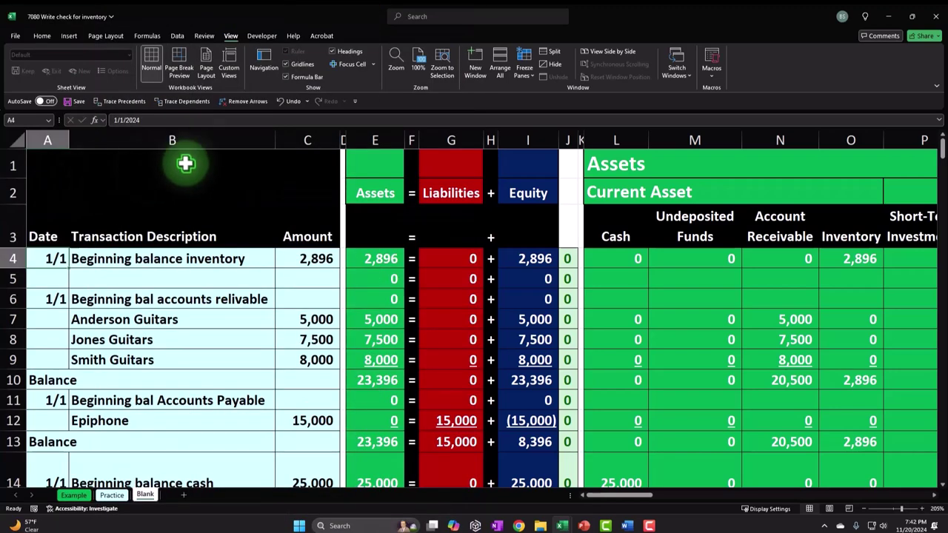
- Freeze header rows 1–3 and scroll down toward row 40
{"action": "left_click", "coordinate": [524, 66]}
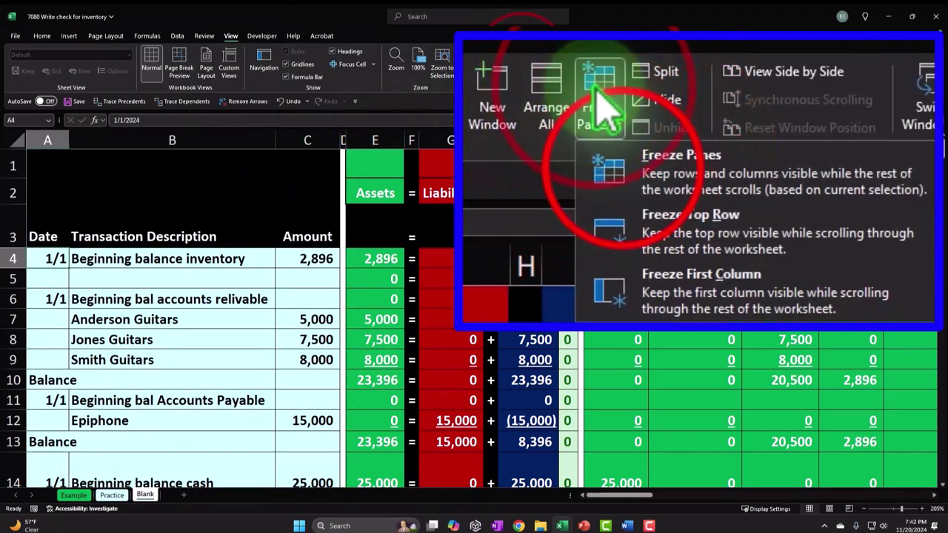
{"action": "left_click", "coordinate": [286, 322]}
{"action": "scroll", "coordinate": [289, 333], "scroll_direction": "down", "scroll_amount": 1}
{"action": "scroll", "coordinate": [289, 333], "scroll_direction": "up", "scroll_amount": 1}
{"action": "scroll", "coordinate": [288, 333], "scroll_direction": "down", "scroll_amount": 9}
{"action": "scroll", "coordinate": [289, 333], "scroll_direction": "down", "scroll_amount": 2}
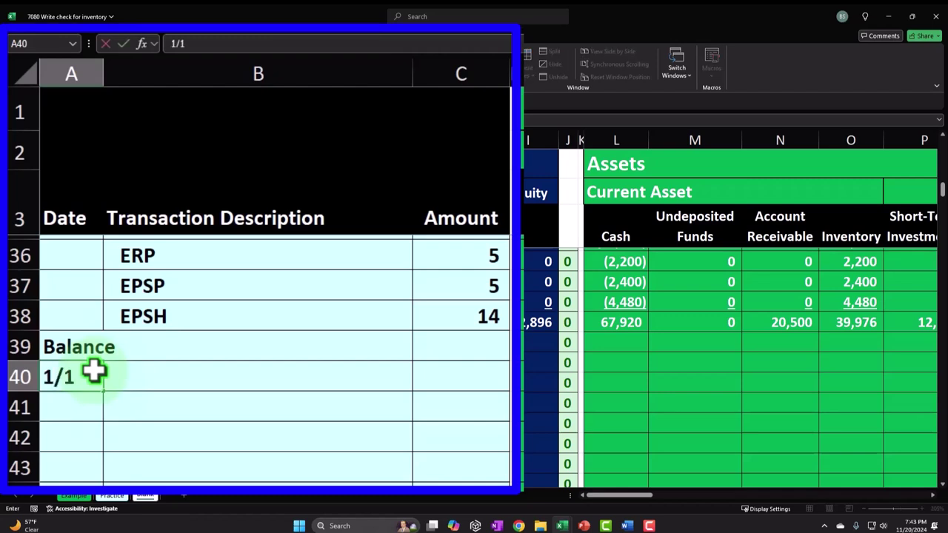
- Enter the 1/15 'Buy inventory for cash' entry in row 40, listing GIUSA 3 and GSB 10 below it
{"action": "left_click", "coordinate": [95, 373]}
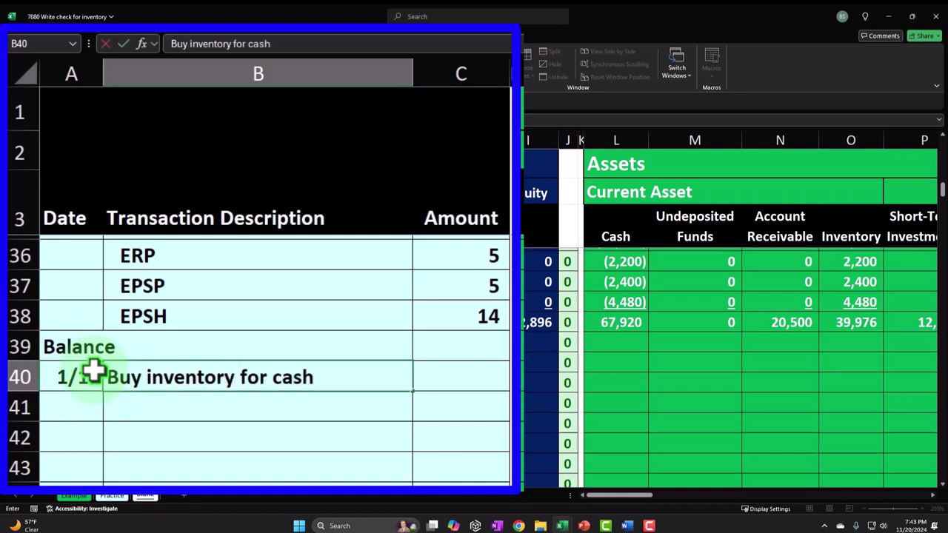
{"action": "key", "text": "Return"}
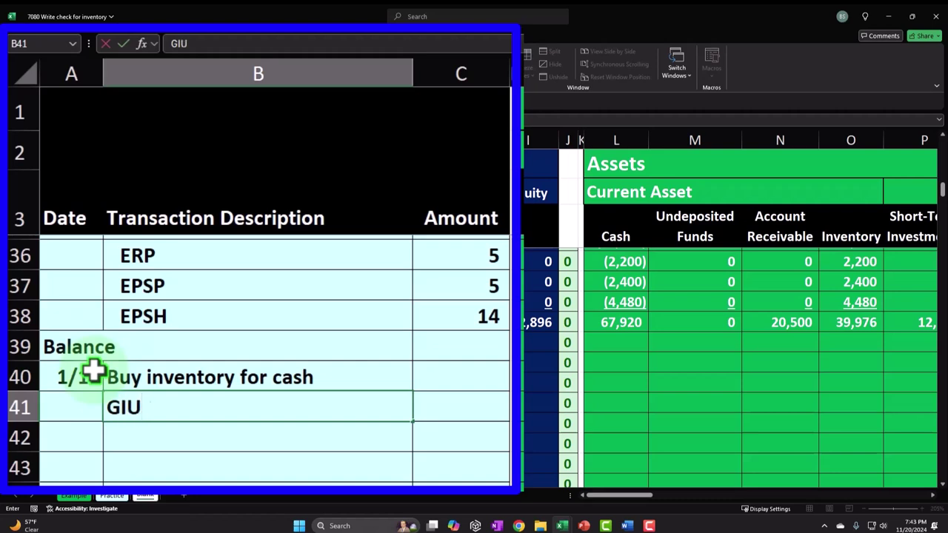
{"action": "key", "text": "Return"}
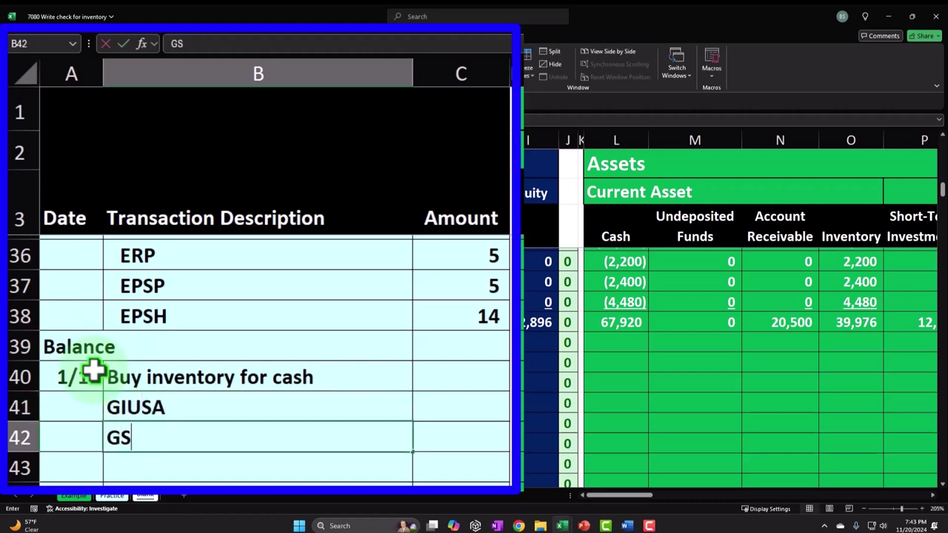
{"action": "type", "text": "GSB"}
{"action": "key", "text": "Tab"}
{"action": "key", "text": "Up"}
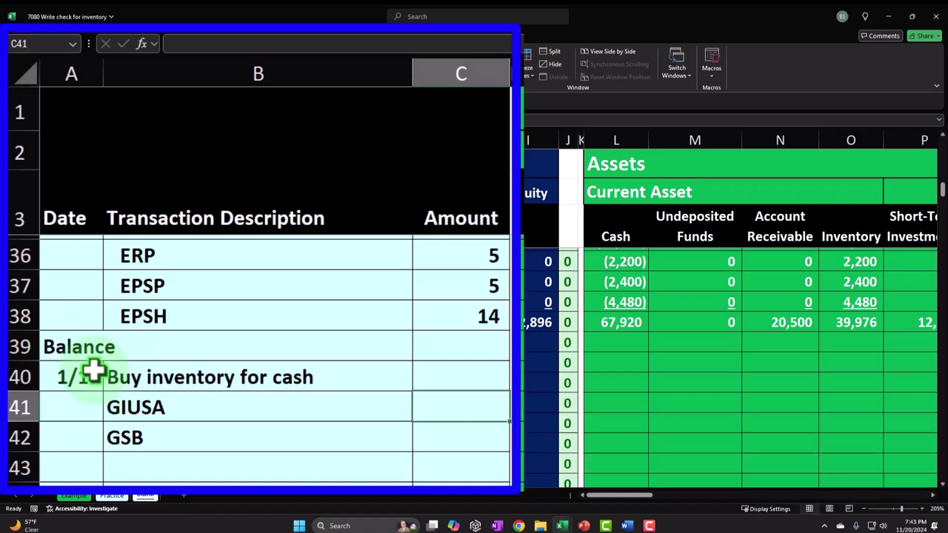
{"action": "key", "text": "Return"}
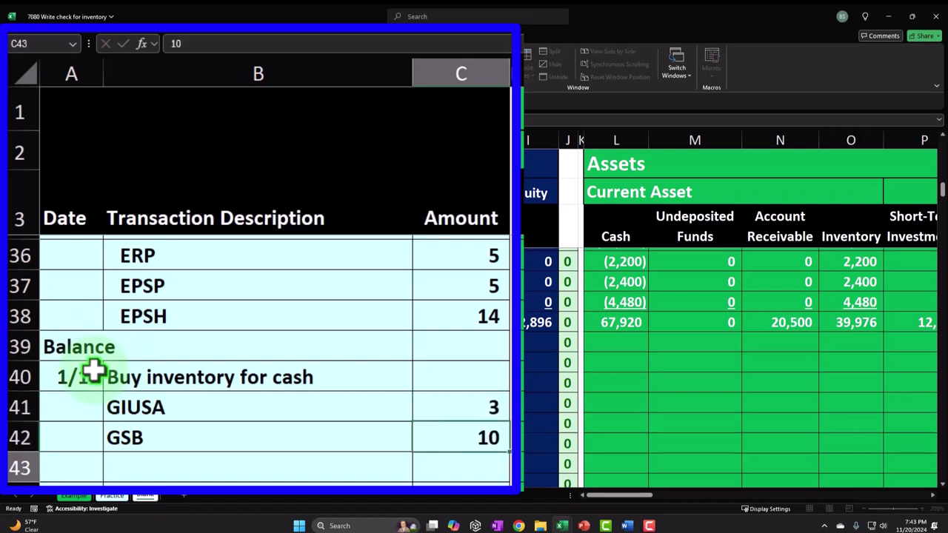
{"action": "left_click", "coordinate": [159, 362]}
{"action": "left_click_drag", "start_coordinate": [160, 362], "coordinate": [163, 379]}
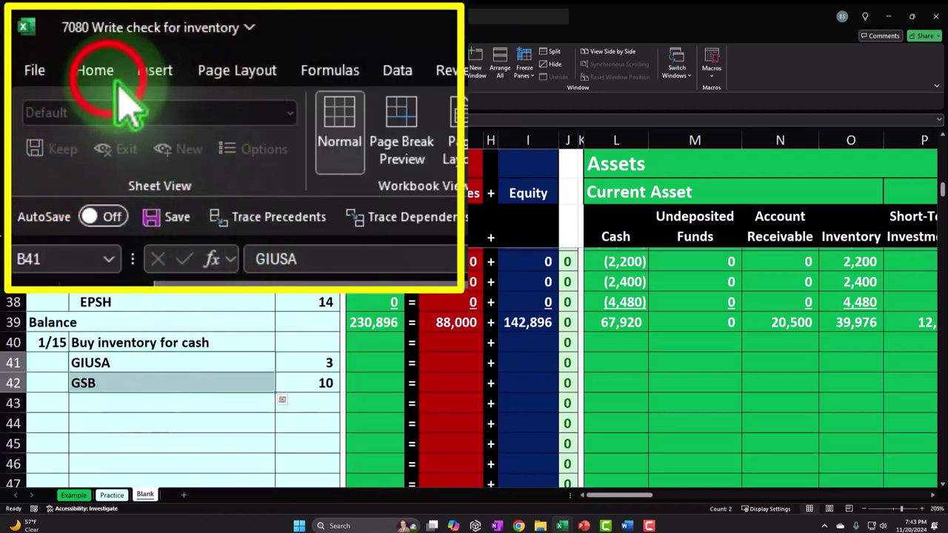
- Indent the GIUSA and GSB lines and enter =C41*BV4 in O41, valuing GIUSA inventory at 912
{"action": "left_click", "coordinate": [119, 80]}
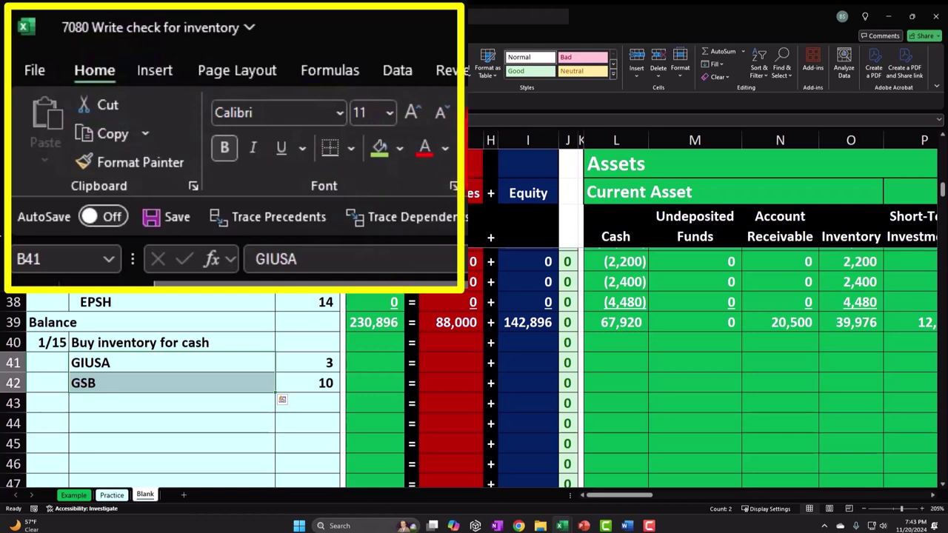
{"action": "left_click", "coordinate": [307, 357]}
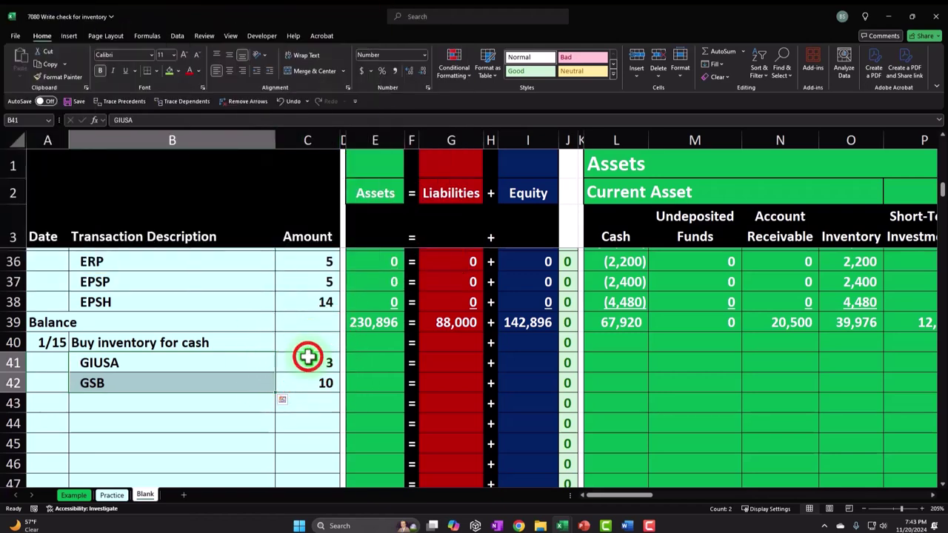
{"action": "key", "text": "Right"}
{"action": "key", "text": "Right"}
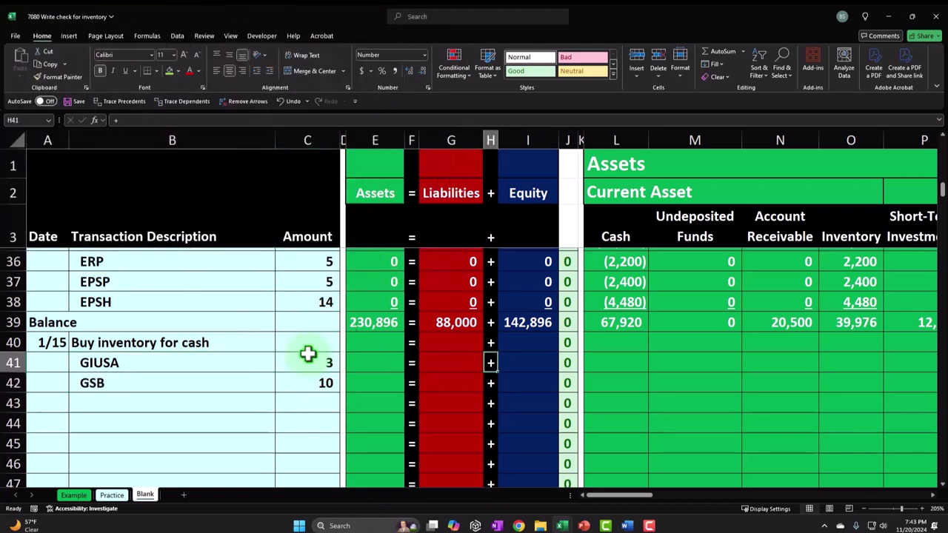
{"action": "key", "text": "Right"}
{"action": "key", "text": "Right"}
{"action": "key", "text": "Right"}
{"action": "key", "text": "Right"}
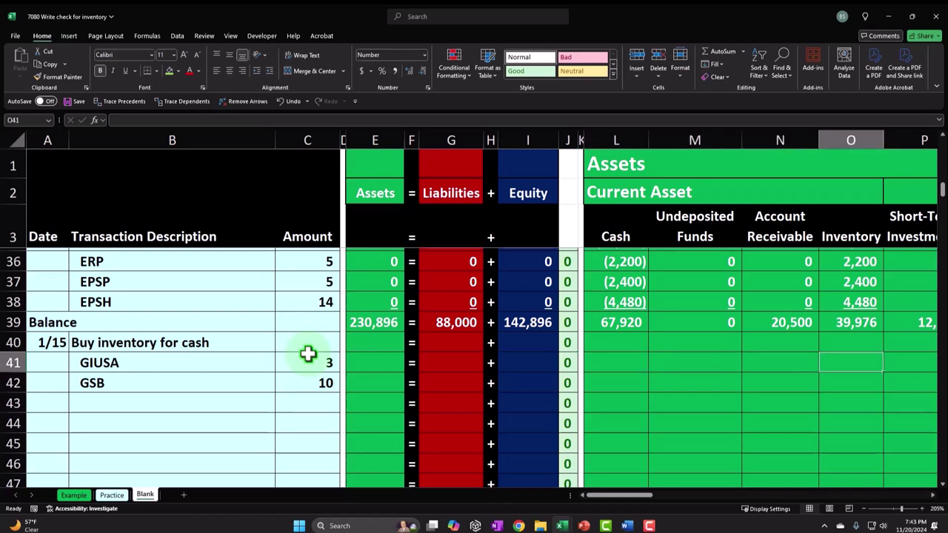
{"action": "type", "text": "="}
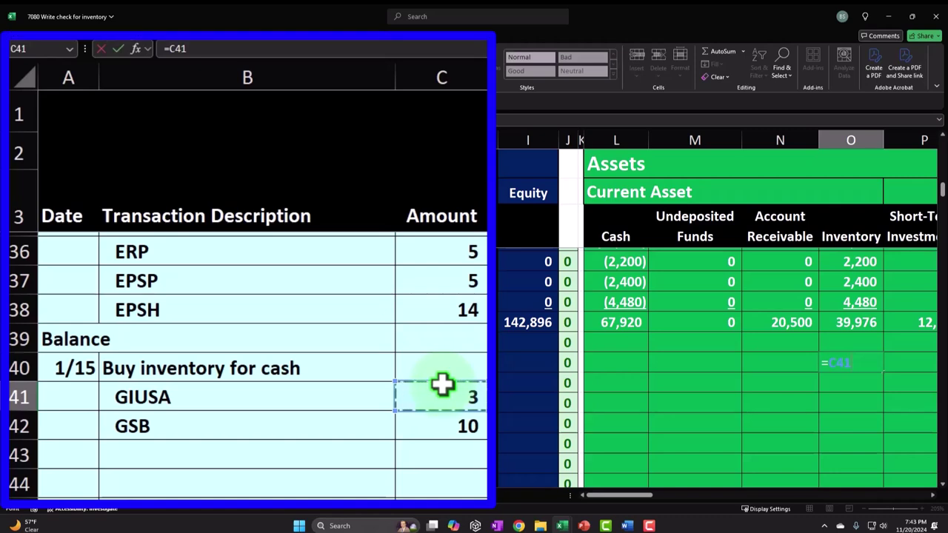
{"action": "key", "text": "Up"}
{"action": "key", "text": "Up"}
{"action": "key", "text": "Up"}
{"action": "key", "text": "Up"}
{"action": "key", "text": "Up"}
{"action": "key", "text": "Up"}
{"action": "key", "text": "Up"}
{"action": "key", "text": "Up"}
{"action": "key", "text": "Up"}
{"action": "key", "text": "Up"}
{"action": "key", "text": "Up"}
{"action": "key", "text": "Up"}
{"action": "key", "text": "Up"}
{"action": "key", "text": "Up"}
{"action": "key", "text": "Up"}
{"action": "key", "text": "Up"}
{"action": "key", "text": "Up"}
{"action": "key", "text": "Up"}
{"action": "key", "text": "Up"}
{"action": "key", "text": "Up"}
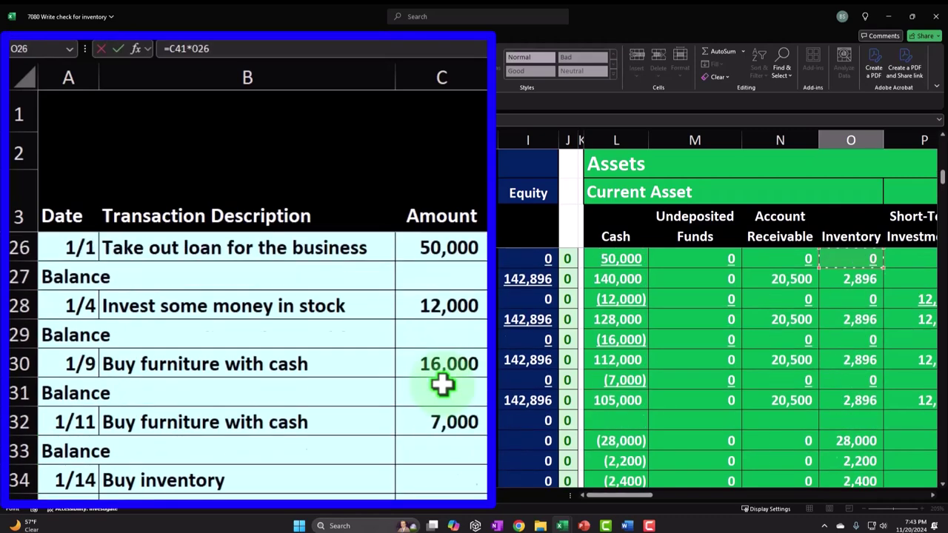
{"action": "key", "text": "Right"}
{"action": "key", "text": "Right"}
{"action": "key", "text": "Right"}
{"action": "key", "text": "Right"}
{"action": "key", "text": "Right"}
{"action": "key", "text": "Right"}
{"action": "key", "text": "Right"}
{"action": "key", "text": "Right"}
{"action": "key", "text": "Right"}
{"action": "key", "text": "Right"}
{"action": "key", "text": "Right"}
{"action": "key", "text": "Right"}
{"action": "key", "text": "Right"}
{"action": "key", "text": "Right"}
{"action": "key", "text": "Right"}
{"action": "key", "text": "Right"}
{"action": "key", "text": "Right"}
{"action": "key", "text": "Right"}
{"action": "key", "text": "Right"}
{"action": "key", "text": "Right"}
{"action": "key", "text": "Right"}
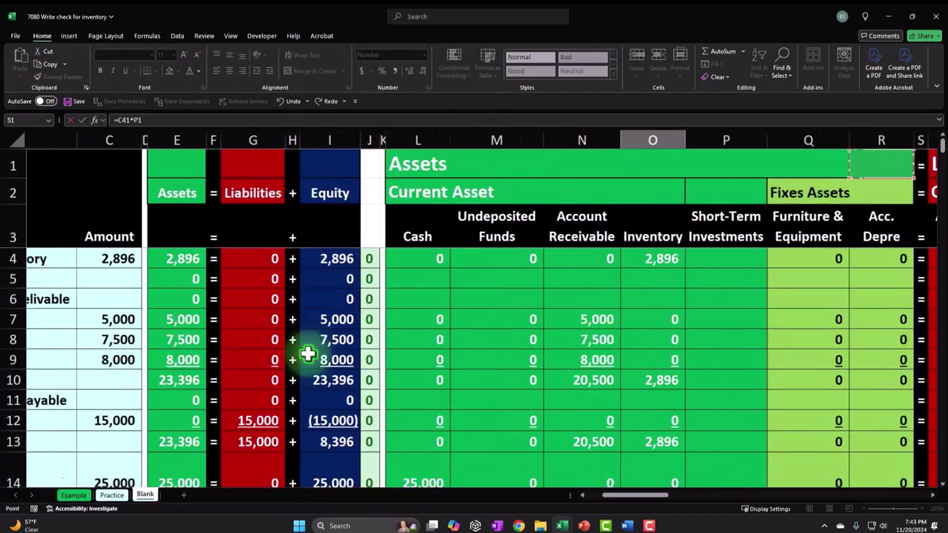
{"action": "key", "text": "Right"}
{"action": "key", "text": "Right"}
{"action": "key", "text": "Right"}
{"action": "key", "text": "Right"}
{"action": "key", "text": "Right"}
{"action": "key", "text": "Right"}
{"action": "key", "text": "Right"}
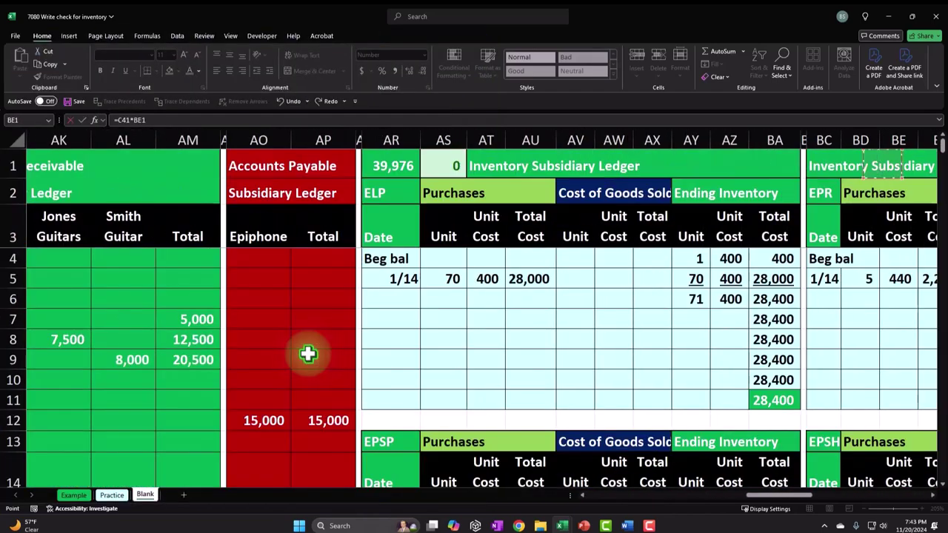
{"action": "key", "text": "Right"}
{"action": "key", "text": "Right"}
{"action": "key", "text": "Right"}
{"action": "key", "text": "Right"}
{"action": "key", "text": "Right"}
{"action": "key", "text": "Right"}
{"action": "key", "text": "Right"}
{"action": "key", "text": "Right"}
{"action": "key", "text": "Right"}
{"action": "key", "text": "Right"}
{"action": "key", "text": "Right"}
{"action": "key", "text": "Right"}
{"action": "key", "text": "Right"}
{"action": "key", "text": "Right"}
{"action": "key", "text": "Right"}
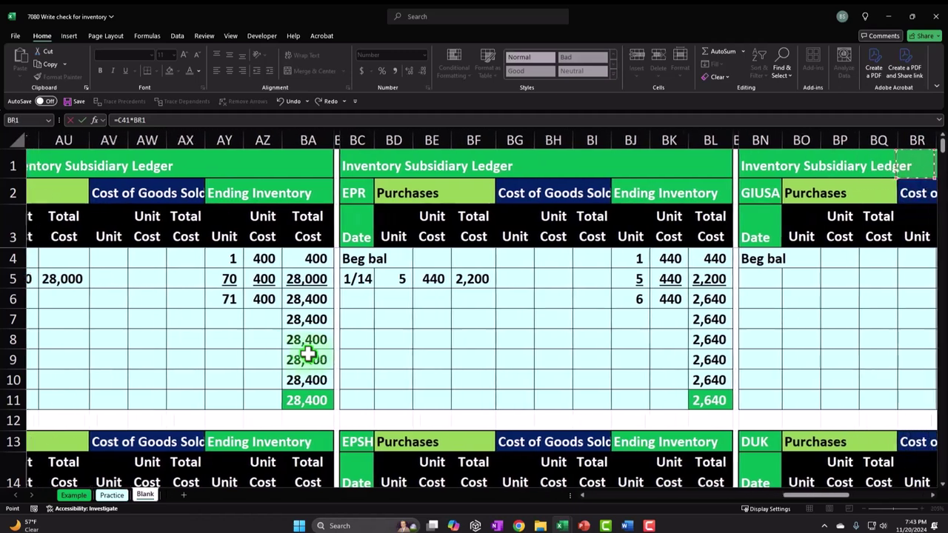
{"action": "key", "text": "Right"}
{"action": "key", "text": "Right"}
{"action": "key", "text": "Down"}
{"action": "key", "text": "Down"}
{"action": "key", "text": "Down"}
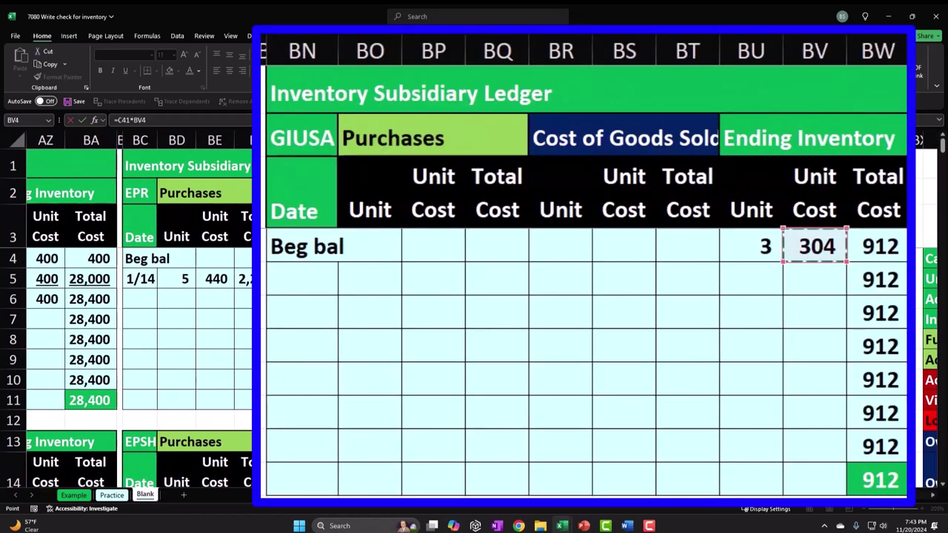
{"action": "key", "text": "Return"}
- Enter =C42*BV5 in O42 to value the 10 GSB units at the ledger unit cost
{"action": "scroll", "coordinate": [308, 354], "scroll_direction": "left", "scroll_amount": 3}
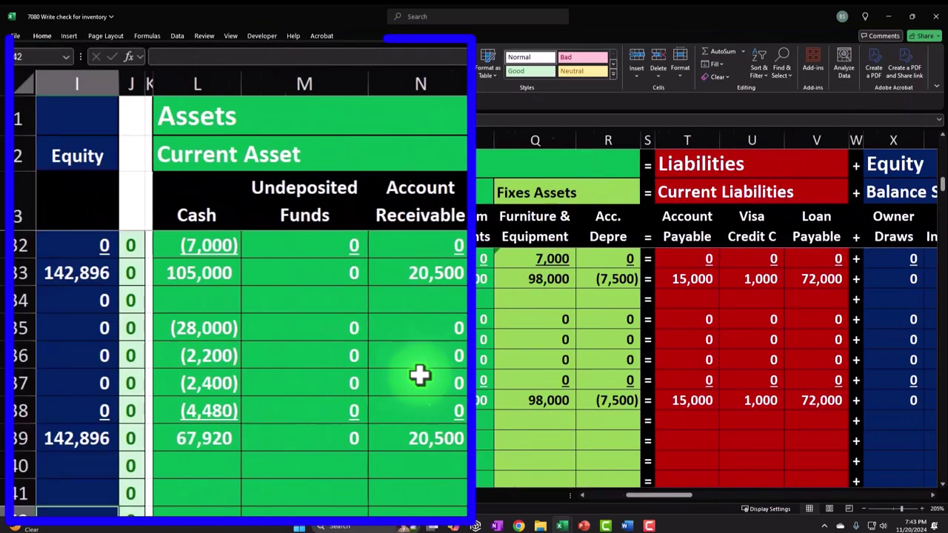
{"action": "scroll", "coordinate": [419, 375], "scroll_direction": "down", "scroll_amount": 1}
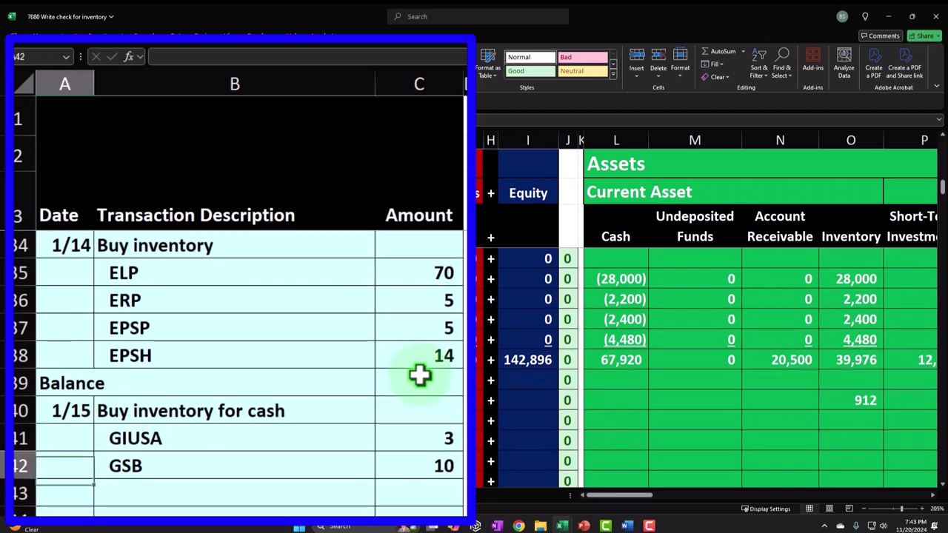
{"action": "key", "text": "Right"}
{"action": "key", "text": "Right"}
{"action": "key", "text": "Right"}
{"action": "key", "text": "Right"}
{"action": "key", "text": "Right"}
{"action": "key", "text": "Right"}
{"action": "key", "text": "Right"}
{"action": "key", "text": "Right"}
{"action": "key", "text": "Right"}
{"action": "key", "text": "Right"}
{"action": "key", "text": "Right"}
{"action": "key", "text": "Right"}
{"action": "key", "text": "Right"}
{"action": "key", "text": "Right"}
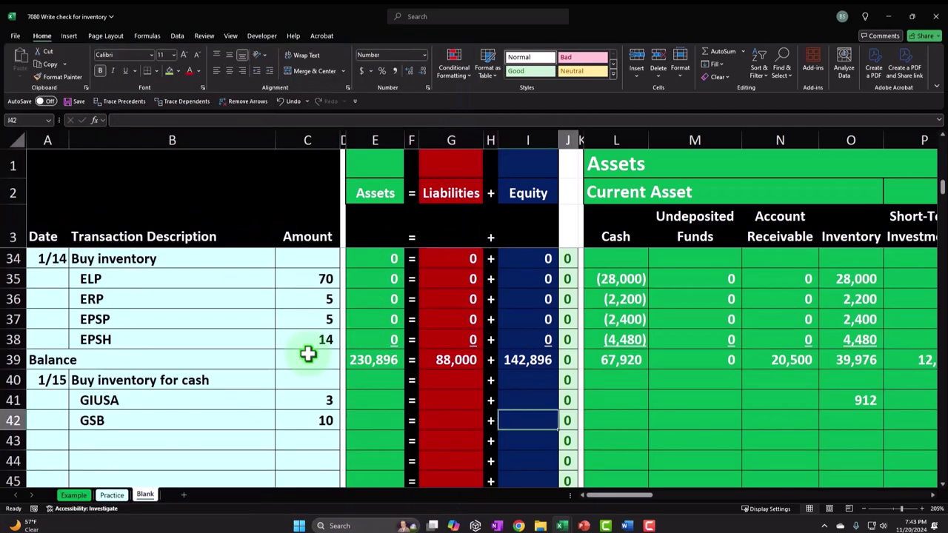
{"action": "type", "text": "="}
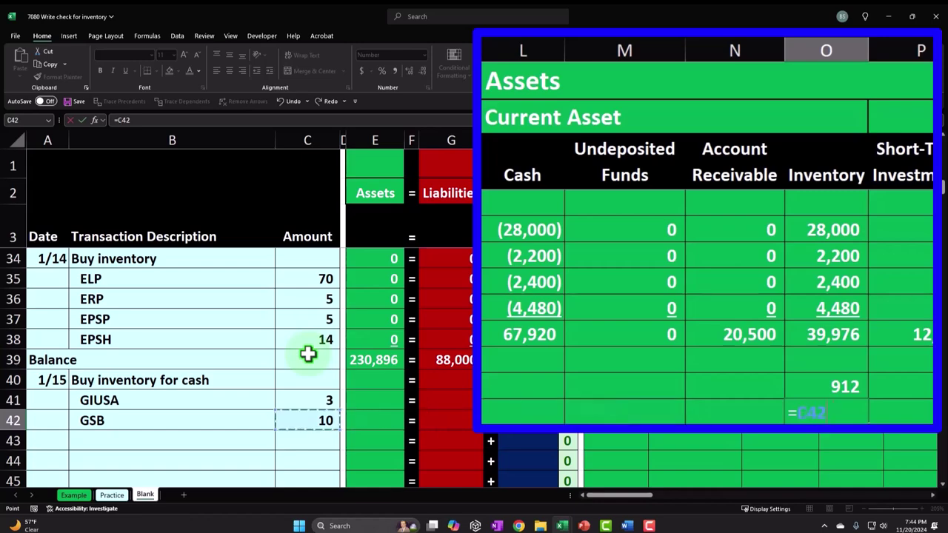
{"action": "key", "text": "Up"}
{"action": "key", "text": "Up"}
{"action": "key", "text": "Up"}
{"action": "key", "text": "Up"}
{"action": "key", "text": "Up"}
{"action": "key", "text": "Up"}
{"action": "key", "text": "Up"}
{"action": "key", "text": "Up"}
{"action": "key", "text": "Up"}
{"action": "key", "text": "Up"}
{"action": "key", "text": "Up"}
{"action": "key", "text": "Up"}
{"action": "key", "text": "Up"}
{"action": "key", "text": "Up"}
{"action": "key", "text": "Up"}
{"action": "key", "text": "Up"}
{"action": "key", "text": "Up"}
{"action": "key", "text": "Up"}
{"action": "key", "text": "Up"}
{"action": "key", "text": "Up"}
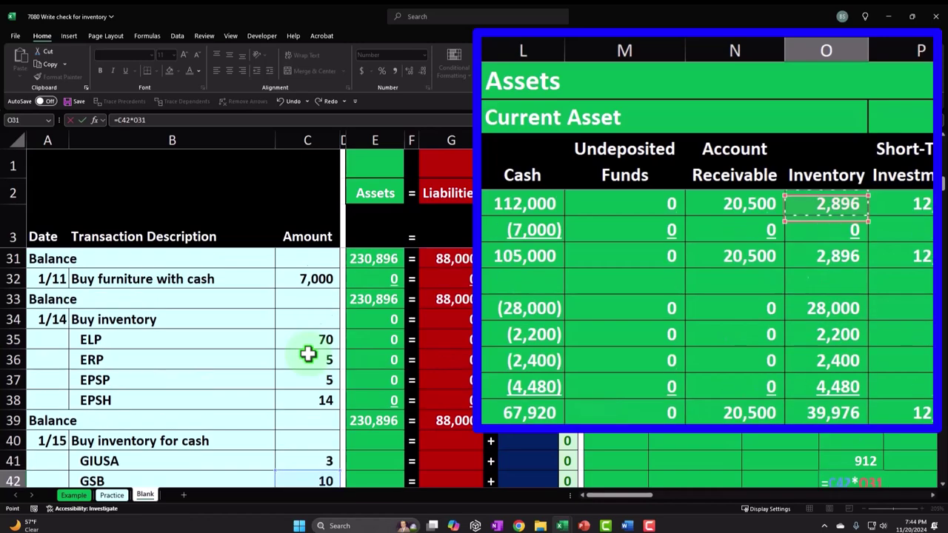
{"action": "key", "text": "Right"}
{"action": "key", "text": "Right"}
{"action": "key", "text": "Right"}
{"action": "key", "text": "Right"}
{"action": "key", "text": "Right"}
{"action": "key", "text": "Right"}
{"action": "key", "text": "Right"}
{"action": "key", "text": "Right"}
{"action": "key", "text": "Right"}
{"action": "key", "text": "Right"}
{"action": "key", "text": "Right"}
{"action": "key", "text": "Right"}
{"action": "key", "text": "Right"}
{"action": "key", "text": "Right"}
{"action": "key", "text": "Right"}
{"action": "key", "text": "Right"}
{"action": "key", "text": "Right"}
{"action": "key", "text": "Right"}
{"action": "key", "text": "Right"}
{"action": "key", "text": "Right"}
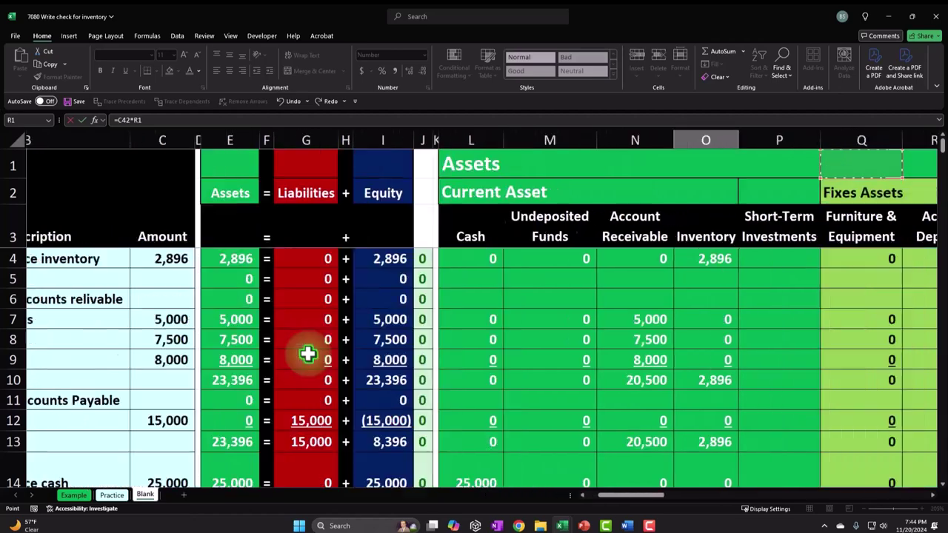
{"action": "key", "text": "Right"}
{"action": "key", "text": "Right"}
{"action": "key", "text": "Right"}
{"action": "key", "text": "Right"}
{"action": "key", "text": "Right"}
{"action": "key", "text": "Right"}
{"action": "key", "text": "Right"}
{"action": "key", "text": "Right"}
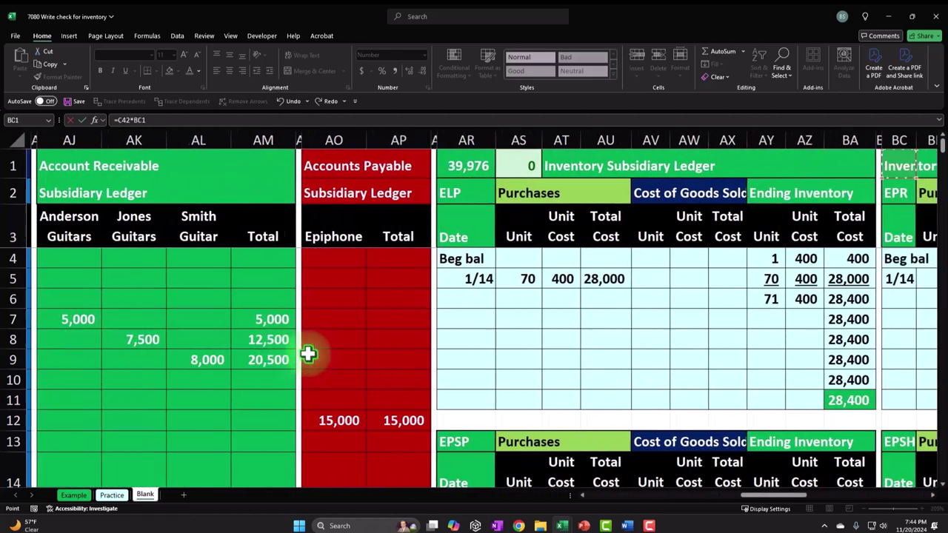
{"action": "key", "text": "Right"}
{"action": "key", "text": "Right"}
{"action": "key", "text": "Right"}
{"action": "key", "text": "Right"}
{"action": "key", "text": "Right"}
{"action": "key", "text": "Right"}
{"action": "key", "text": "Right"}
{"action": "key", "text": "Right"}
{"action": "key", "text": "Right"}
{"action": "key", "text": "Right"}
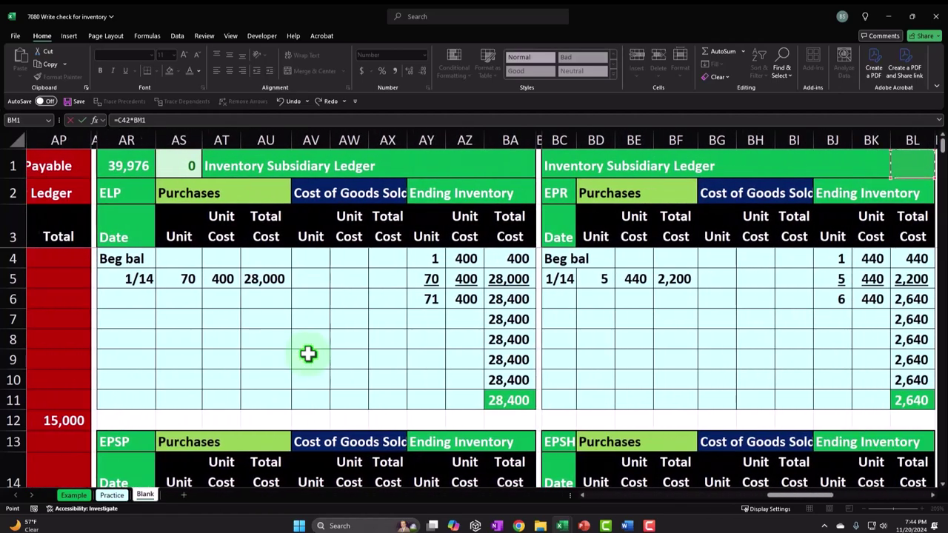
{"action": "key", "text": "Right"}
{"action": "key", "text": "Right"}
{"action": "key", "text": "Right"}
{"action": "key", "text": "Right"}
{"action": "key", "text": "Right"}
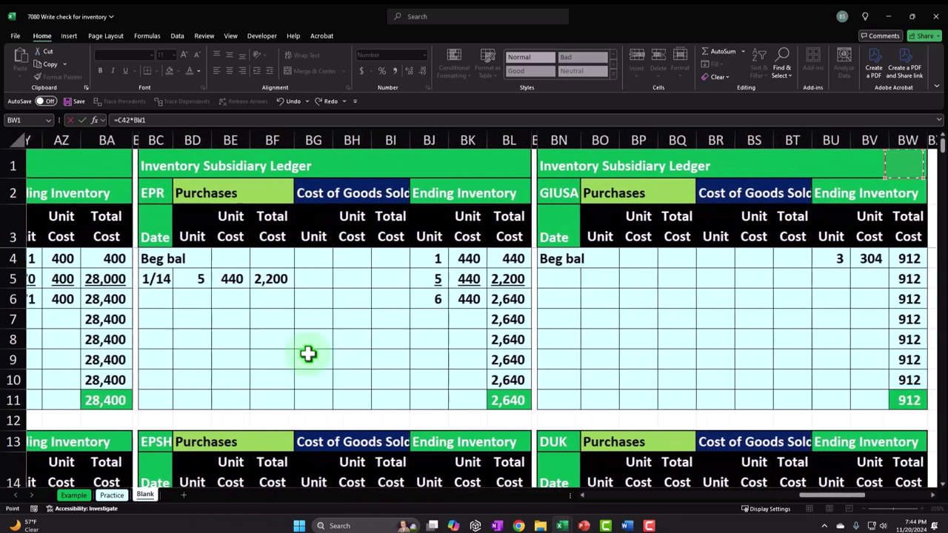
{"action": "key", "text": "Down"}
{"action": "key", "text": "Down"}
{"action": "key", "text": "Down"}
{"action": "key", "text": "Down"}
{"action": "key", "text": "Left"}
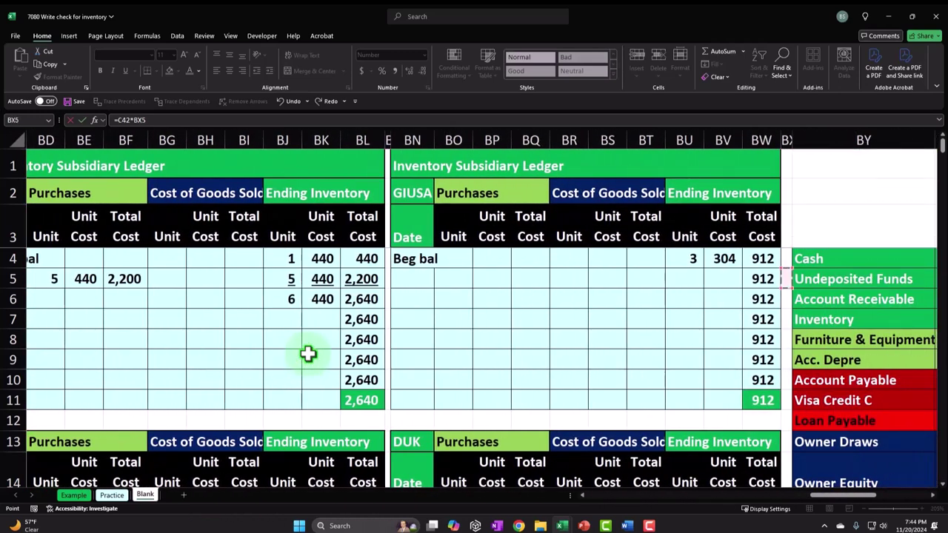
{"action": "key", "text": "Return"}
{"action": "key", "text": "Up"}
{"action": "key", "text": "ctrl+Left"}
{"action": "key", "text": "Right"}
{"action": "key", "text": "Right"}
{"action": "key", "text": "Right"}
{"action": "key", "text": "Right"}
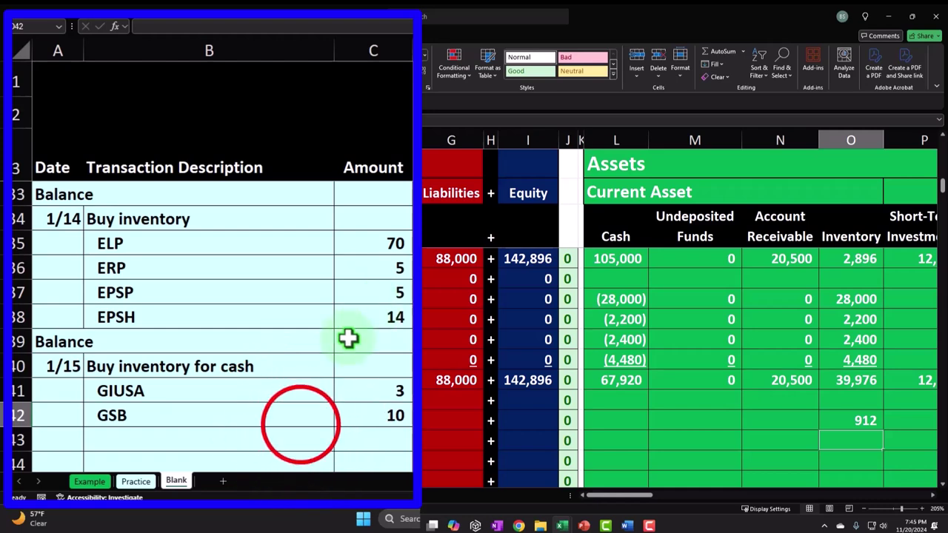
{"action": "left_click", "coordinate": [300, 420]}
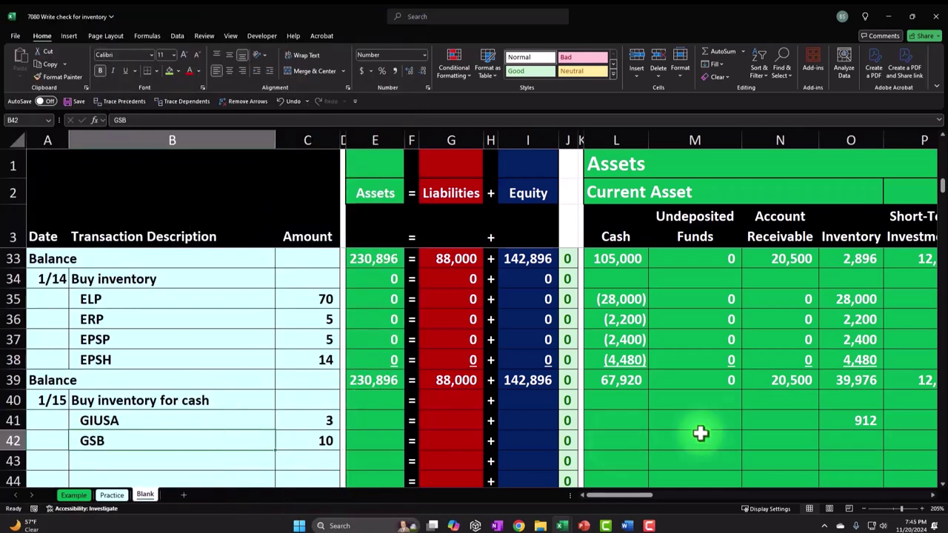
- Unfreeze the worksheet panes so the whole sheet scrolls freely
{"action": "left_click_drag", "start_coordinate": [288, 29], "coordinate": [284, 51]}
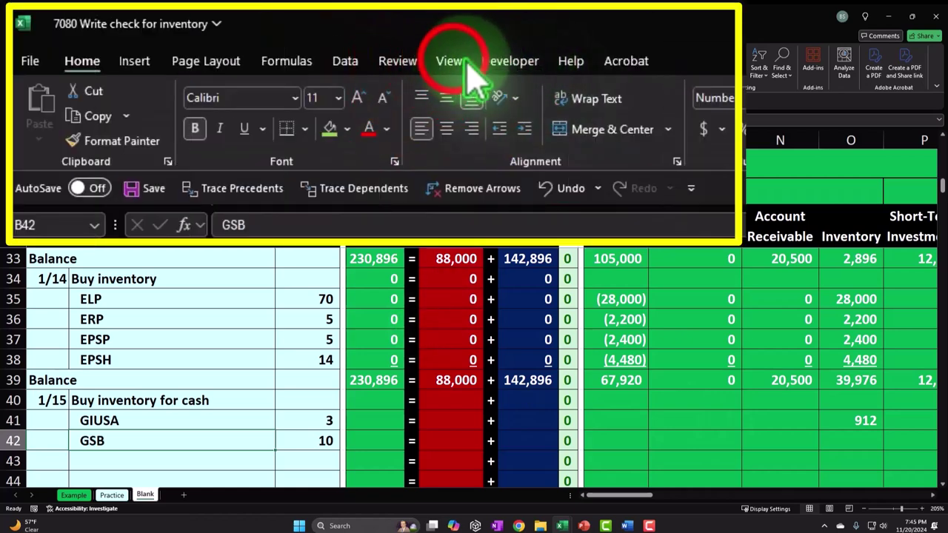
{"action": "left_click", "coordinate": [230, 36]}
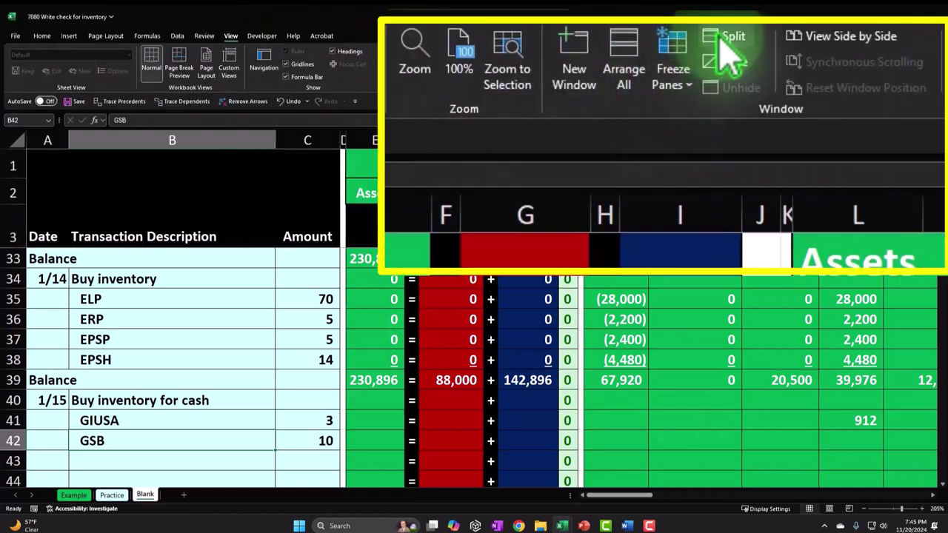
{"action": "mouse_move", "coordinate": [672, 67]}
{"action": "left_mouse_down"}
{"action": "mouse_move", "coordinate": [518, 68]}
{"action": "mouse_move", "coordinate": [678, 81]}
{"action": "left_mouse_up"}
{"action": "left_click", "coordinate": [524, 65]}
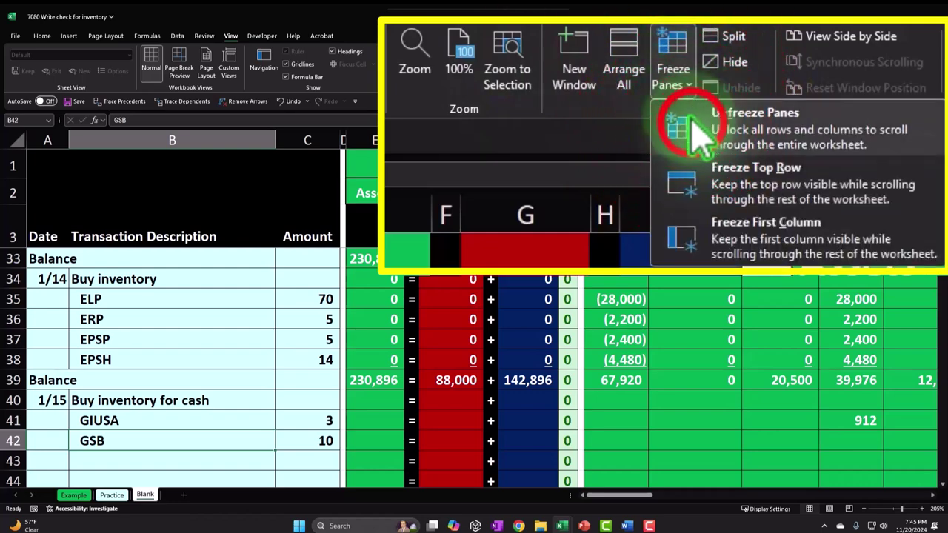
{"action": "left_click", "coordinate": [527, 95]}
{"action": "scroll", "coordinate": [296, 348], "scroll_direction": "down", "scroll_amount": 7}
{"action": "scroll", "coordinate": [296, 363], "scroll_direction": "down", "scroll_amount": 5}
{"action": "scroll", "coordinate": [301, 370], "scroll_direction": "up", "scroll_amount": 4}
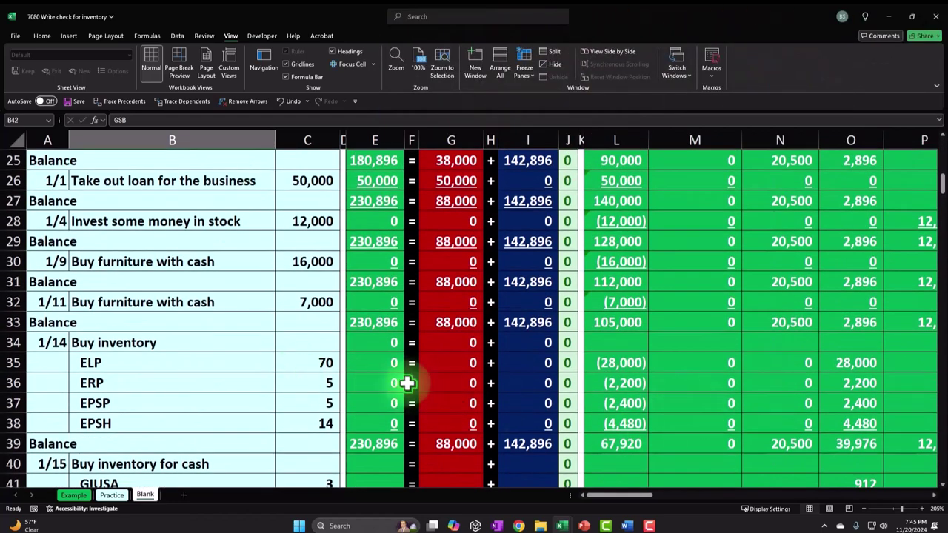
{"action": "scroll", "coordinate": [413, 381], "scroll_direction": "down", "scroll_amount": 1}
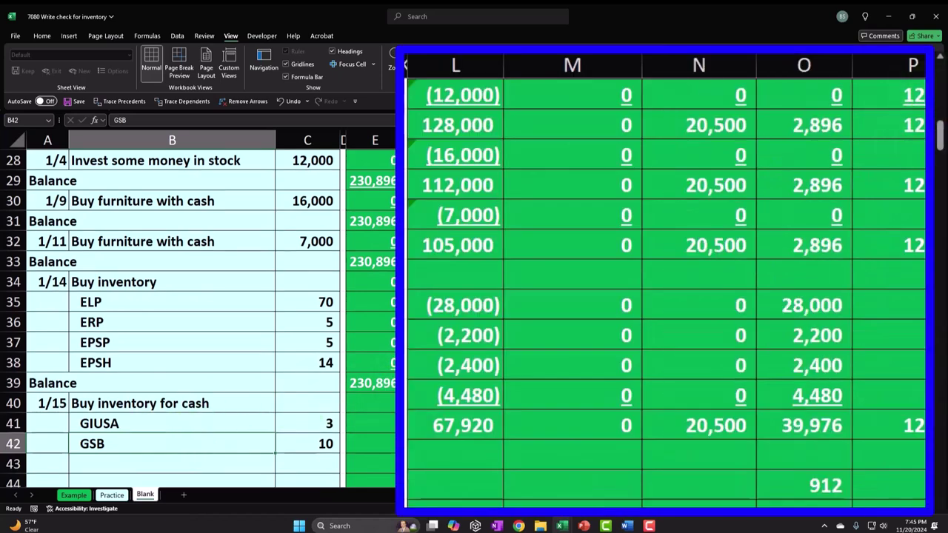
{"action": "left_click_drag", "start_coordinate": [937, 146], "coordinate": [942, 191]}
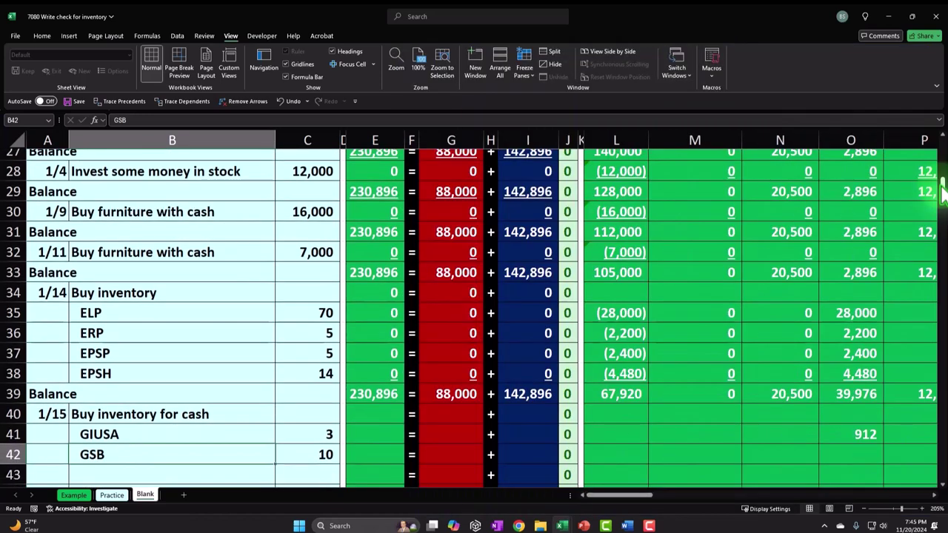
- Split the window into two panes at row 40
{"action": "left_click", "coordinate": [340, 414]}
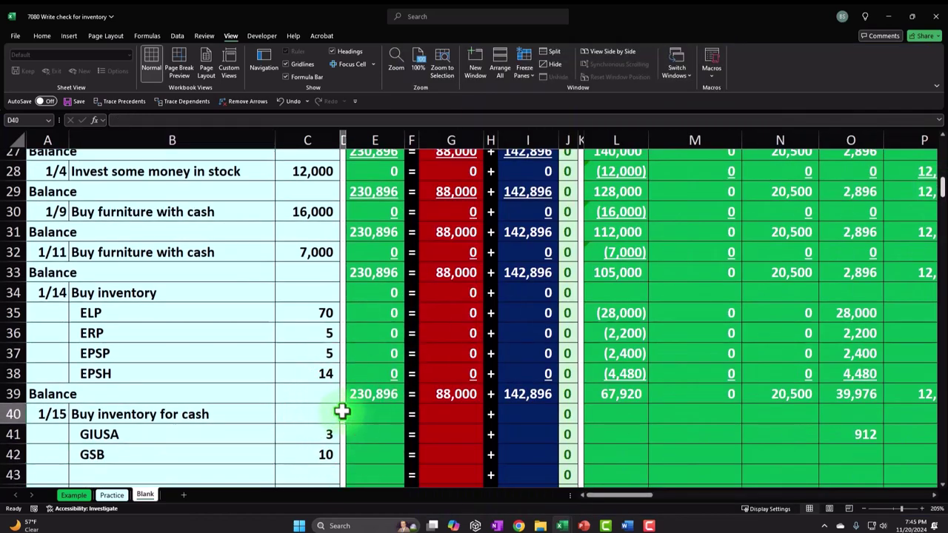
{"action": "left_click", "coordinate": [548, 51]}
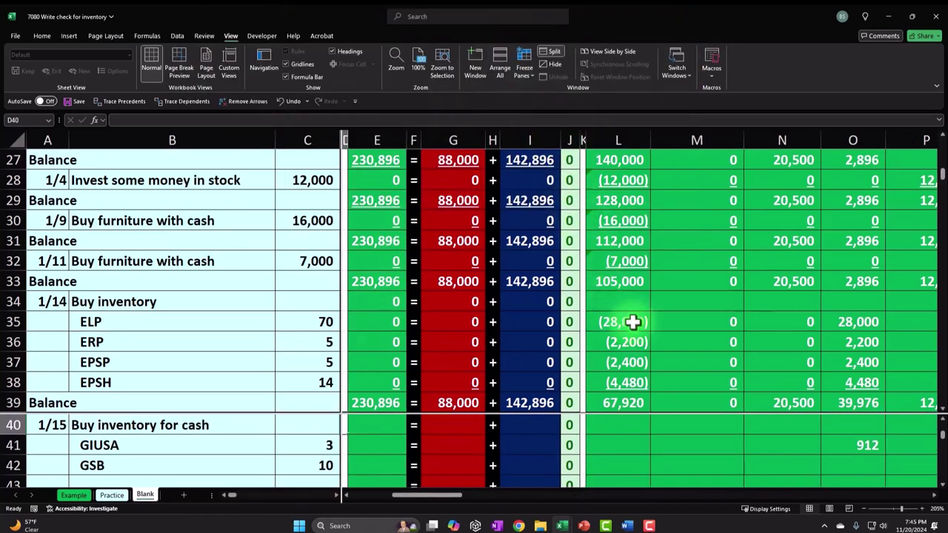
{"action": "scroll", "coordinate": [516, 290], "scroll_direction": "up", "scroll_amount": 10}
{"action": "scroll", "coordinate": [516, 290], "scroll_direction": "down", "scroll_amount": 6}
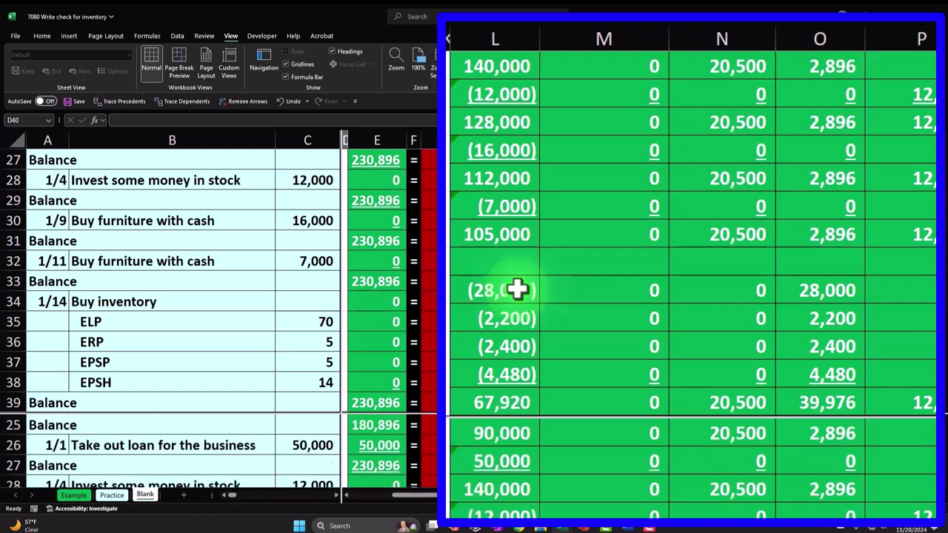
{"action": "scroll", "coordinate": [515, 291], "scroll_direction": "down", "scroll_amount": 4}
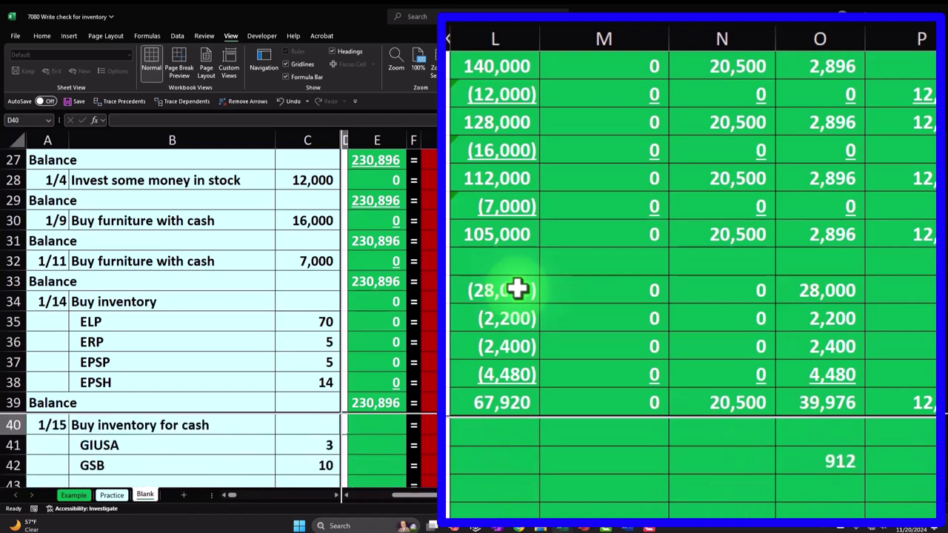
{"action": "scroll", "coordinate": [516, 290], "scroll_direction": "up", "scroll_amount": 1}
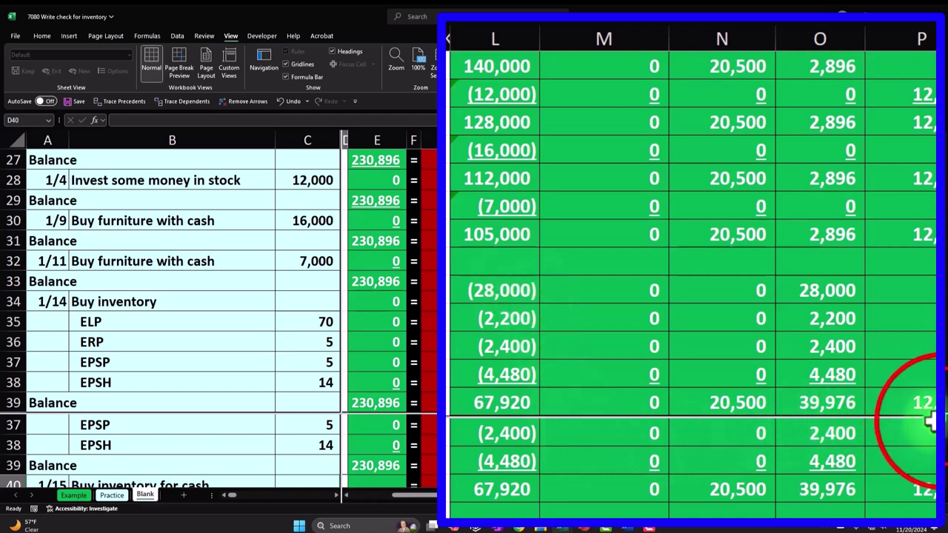
{"action": "scroll", "coordinate": [551, 429], "scroll_direction": "up", "scroll_amount": 1}
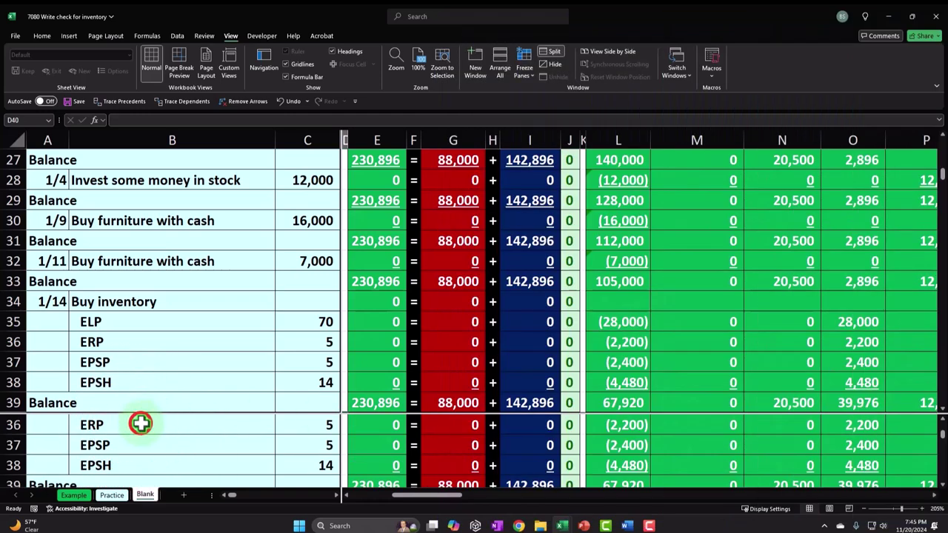
- Review the 1/14 inventory item lines and the 1/11 furniture cash entry in the upper pane
{"action": "left_click", "coordinate": [140, 422]}
{"action": "key", "text": "Up"}
{"action": "key", "text": "Up"}
{"action": "key", "text": "Down"}
{"action": "key", "text": "Down"}
{"action": "key", "text": "Down"}
{"action": "key", "text": "Down"}
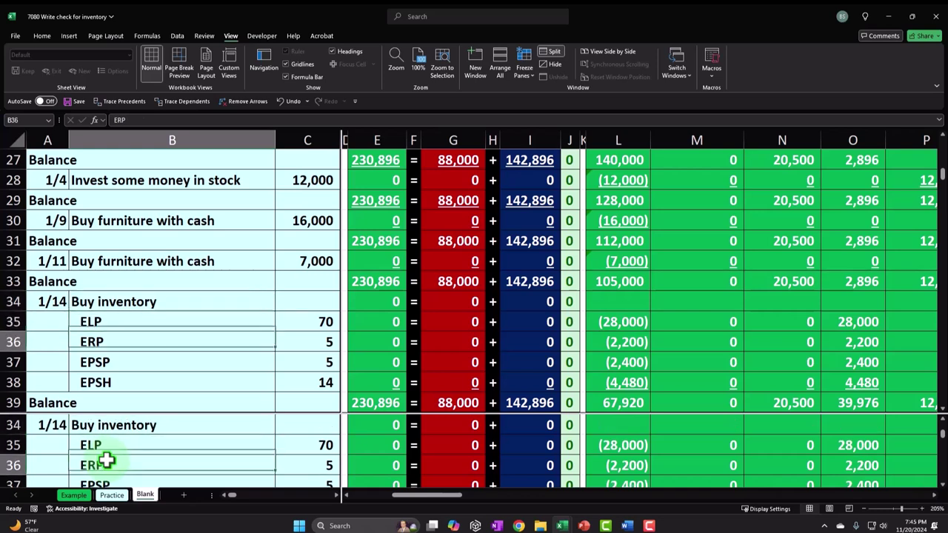
{"action": "key", "text": "Down"}
{"action": "key", "text": "Down"}
{"action": "key", "text": "Down"}
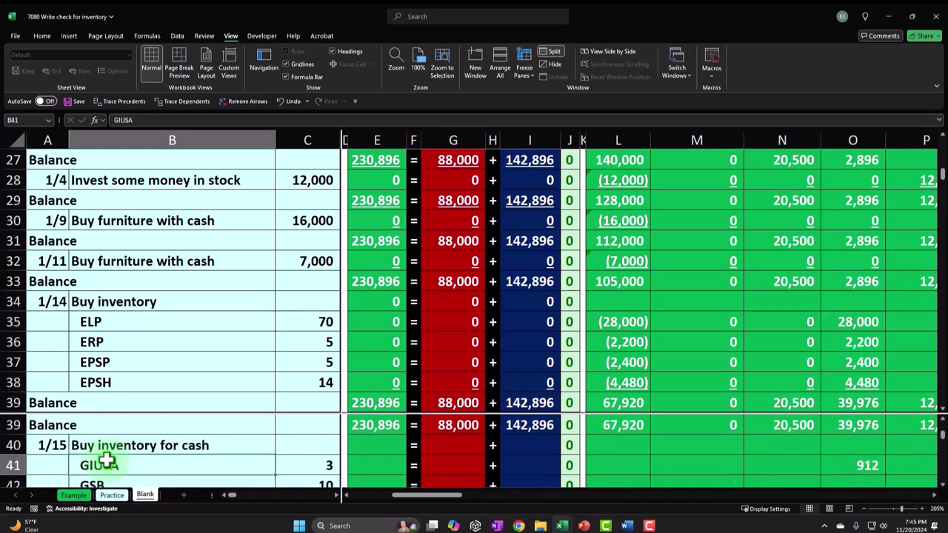
{"action": "key", "text": "Down"}
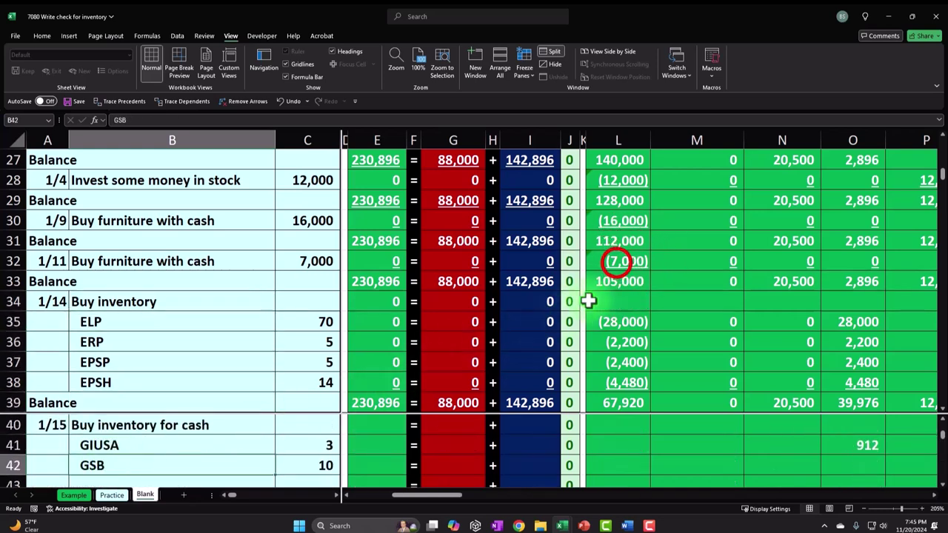
{"action": "left_click", "coordinate": [615, 262]}
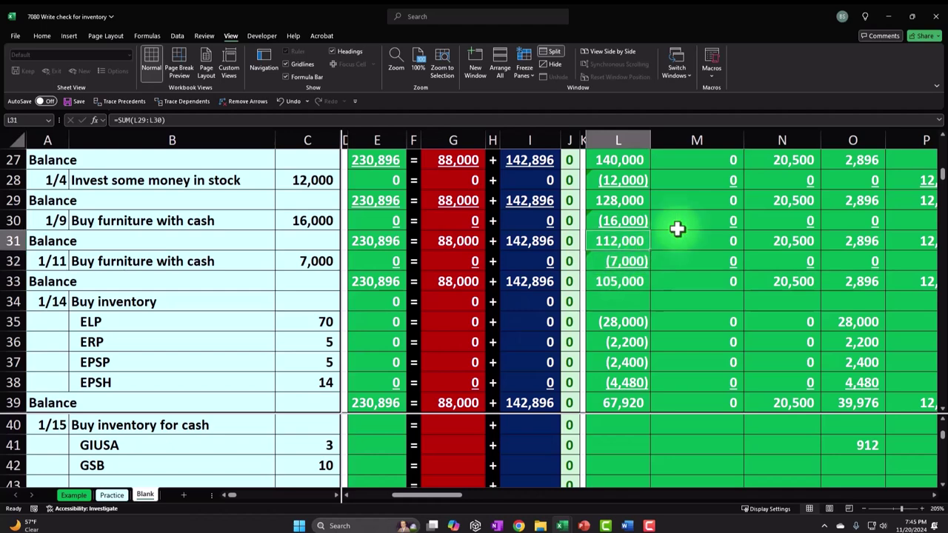
{"action": "key", "text": "Up"}
{"action": "key", "text": "Up"}
{"action": "key", "text": "Up"}
{"action": "key", "text": "Up"}
{"action": "key", "text": "Up"}
{"action": "key", "text": "Up"}
{"action": "key", "text": "Up"}
{"action": "key", "text": "Up"}
{"action": "key", "text": "Up"}
{"action": "key", "text": "Up"}
{"action": "key", "text": "Up"}
{"action": "key", "text": "Up"}
{"action": "key", "text": "Up"}
{"action": "key", "text": "Up"}
{"action": "key", "text": "Up"}
{"action": "key", "text": "Up"}
{"action": "key", "text": "Up"}
{"action": "key", "text": "Up"}
{"action": "key", "text": "Up"}
{"action": "key", "text": "Up"}
- Enter the 1/15 date in cell BN5 of the GIUSA inventory ledger
{"action": "key", "text": "Right"}
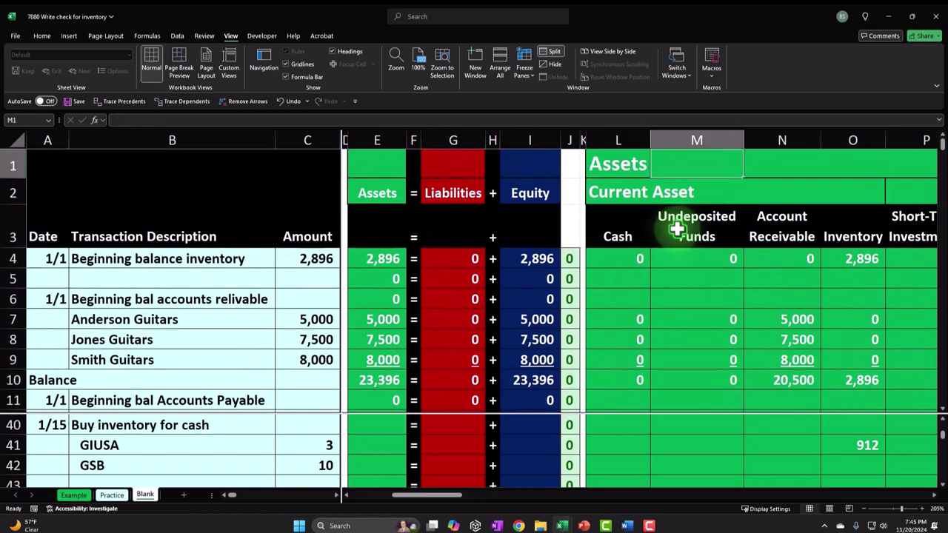
{"action": "key", "text": "Right"}
{"action": "key", "text": "Right"}
{"action": "key", "text": "Right"}
{"action": "key", "text": "Right"}
{"action": "key", "text": "Right"}
{"action": "key", "text": "Right"}
{"action": "key", "text": "Right"}
{"action": "key", "text": "Right"}
{"action": "key", "text": "Right"}
{"action": "key", "text": "Right"}
{"action": "key", "text": "Right"}
{"action": "key", "text": "Right"}
{"action": "key", "text": "Right"}
{"action": "key", "text": "Right"}
{"action": "key", "text": "Right"}
{"action": "key", "text": "Right"}
{"action": "key", "text": "Right"}
{"action": "key", "text": "Right"}
{"action": "key", "text": "Right"}
{"action": "key", "text": "Right"}
{"action": "key", "text": "Right"}
{"action": "key", "text": "Right"}
{"action": "key", "text": "Right"}
{"action": "key", "text": "Right"}
{"action": "key", "text": "Right"}
{"action": "key", "text": "Right"}
{"action": "key", "text": "Right"}
{"action": "key", "text": "Right"}
{"action": "key", "text": "Right"}
{"action": "key", "text": "Right"}
{"action": "key", "text": "Right"}
{"action": "key", "text": "Right"}
{"action": "key", "text": "Right"}
{"action": "key", "text": "Right"}
{"action": "key", "text": "Right"}
{"action": "key", "text": "Right"}
{"action": "key", "text": "Right"}
{"action": "key", "text": "Right"}
{"action": "key", "text": "Right"}
{"action": "key", "text": "Right"}
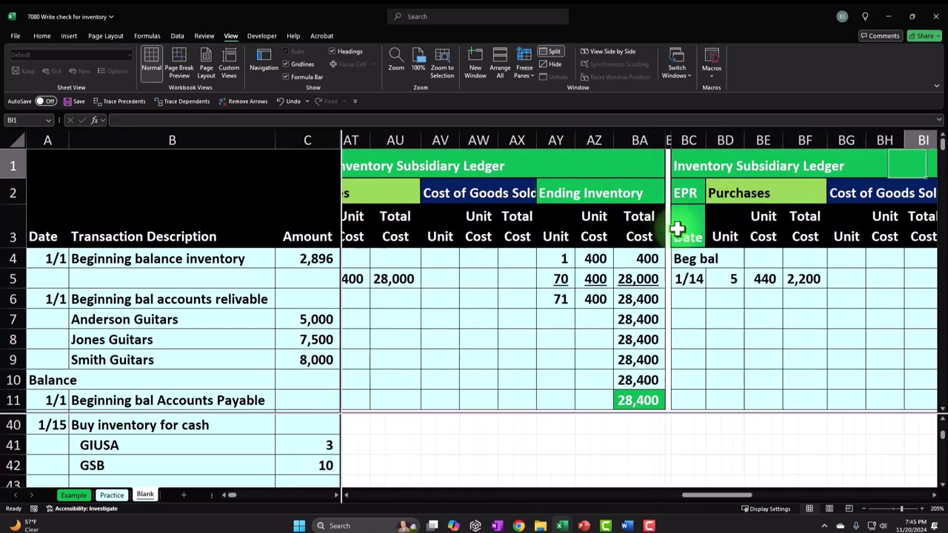
{"action": "key", "text": "Right"}
{"action": "key", "text": "Right"}
{"action": "key", "text": "Right"}
{"action": "key", "text": "Right"}
{"action": "key", "text": "Right"}
{"action": "key", "text": "Right"}
{"action": "key", "text": "Right"}
{"action": "key", "text": "Right"}
{"action": "key", "text": "Right"}
{"action": "key", "text": "Right"}
{"action": "key", "text": "Right"}
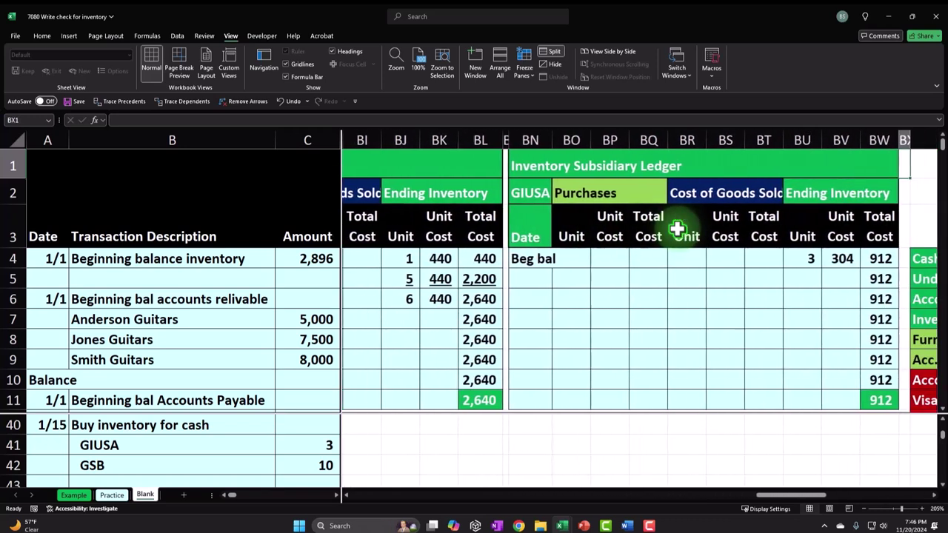
{"action": "key", "text": "Left"}
{"action": "key", "text": "Left"}
{"action": "key", "text": "Left"}
{"action": "key", "text": "Left"}
{"action": "key", "text": "Left"}
{"action": "key", "text": "Left"}
{"action": "key", "text": "Left"}
{"action": "key", "text": "Left"}
{"action": "key", "text": "Down"}
{"action": "key", "text": "Down"}
{"action": "key", "text": "Down"}
{"action": "key", "text": "Down"}
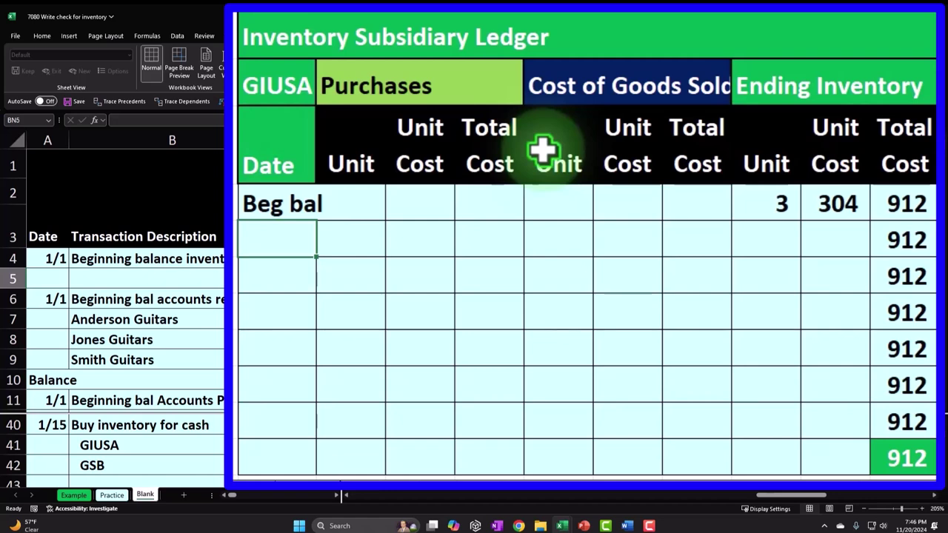
{"action": "type", "text": "1/15"}
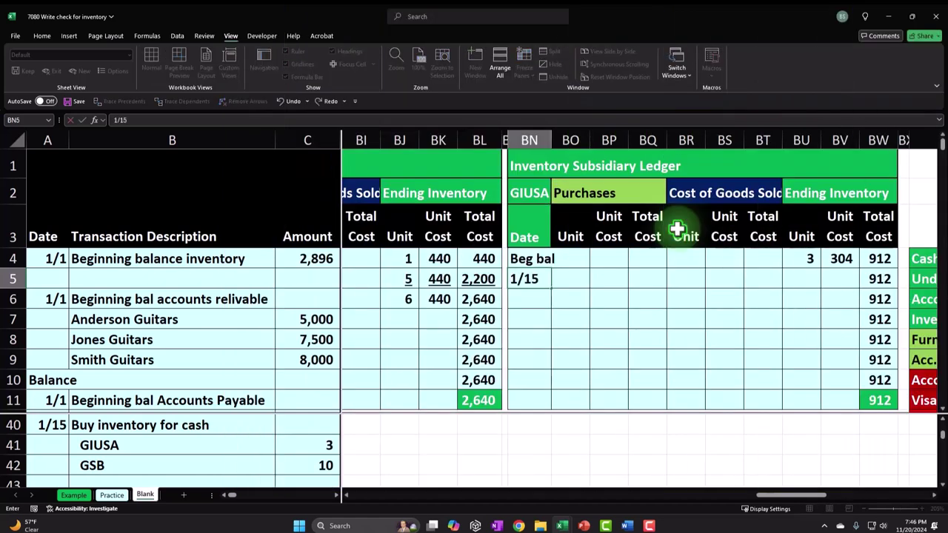
{"action": "key", "text": "Return"}
- Format the GIUSA ledger date cell with the 3/14/2012 short Date format
{"action": "left_click", "coordinate": [520, 278]}
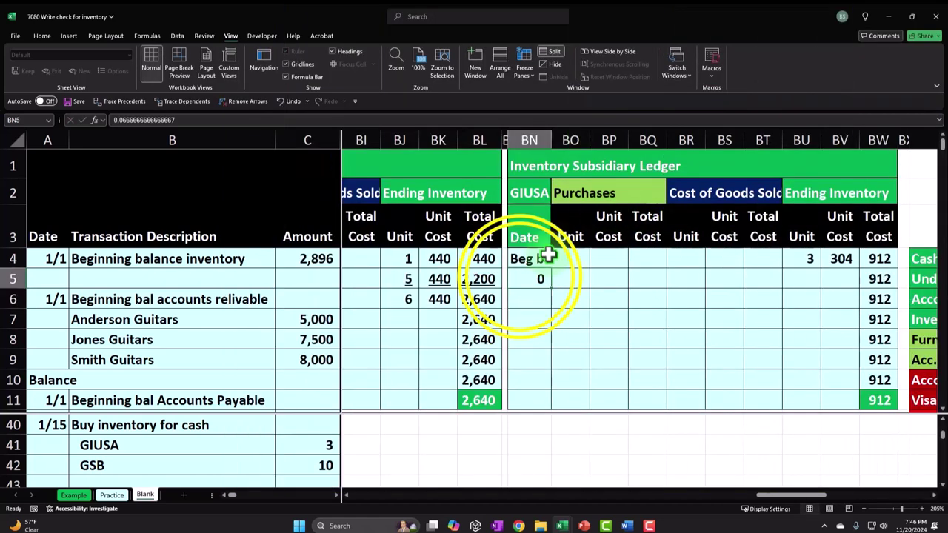
{"action": "right_click", "coordinate": [520, 278]}
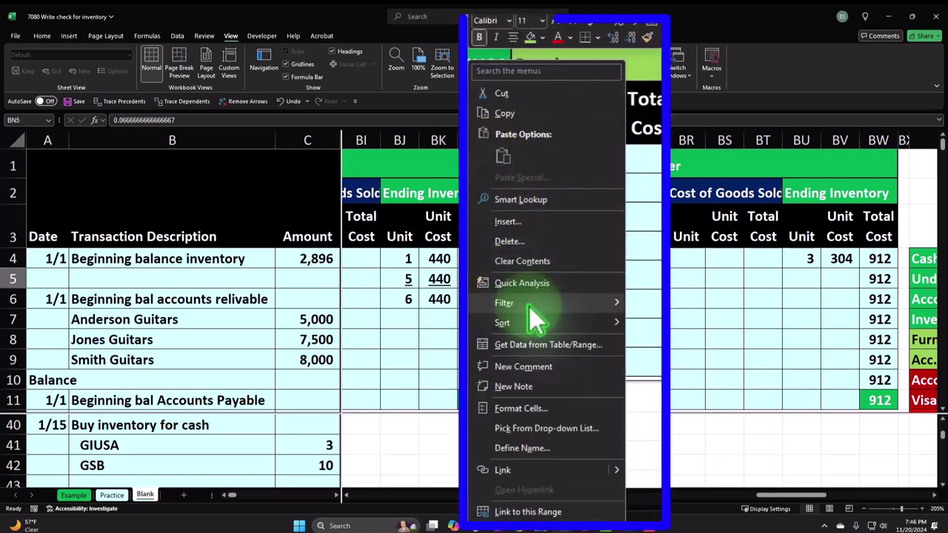
{"action": "left_click", "coordinate": [581, 437]}
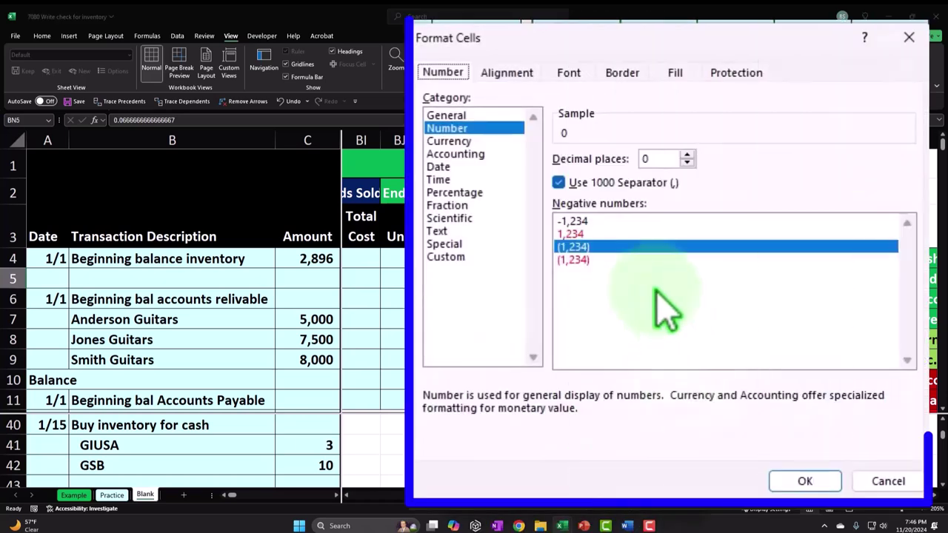
{"action": "left_click", "coordinate": [474, 167]}
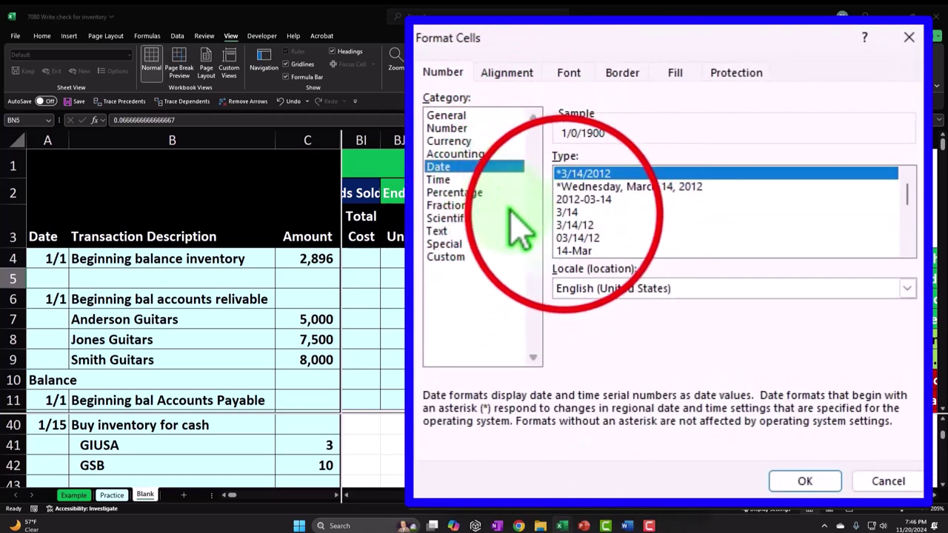
{"action": "left_click", "coordinate": [566, 212]}
{"action": "left_click", "coordinate": [805, 481]}
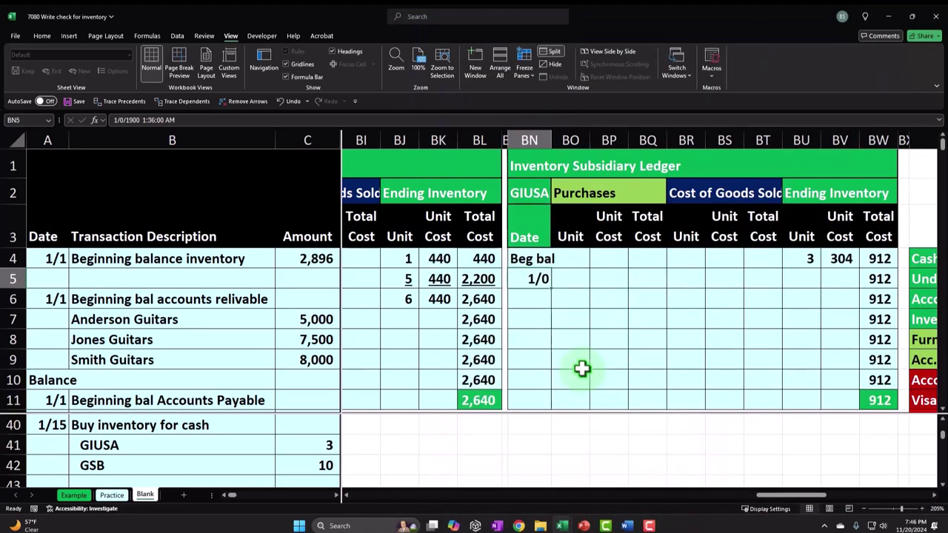
- Re-enter the 1/15 date and link the 3 purchased units and 304 unit cost
{"action": "type", "text": "1/"}
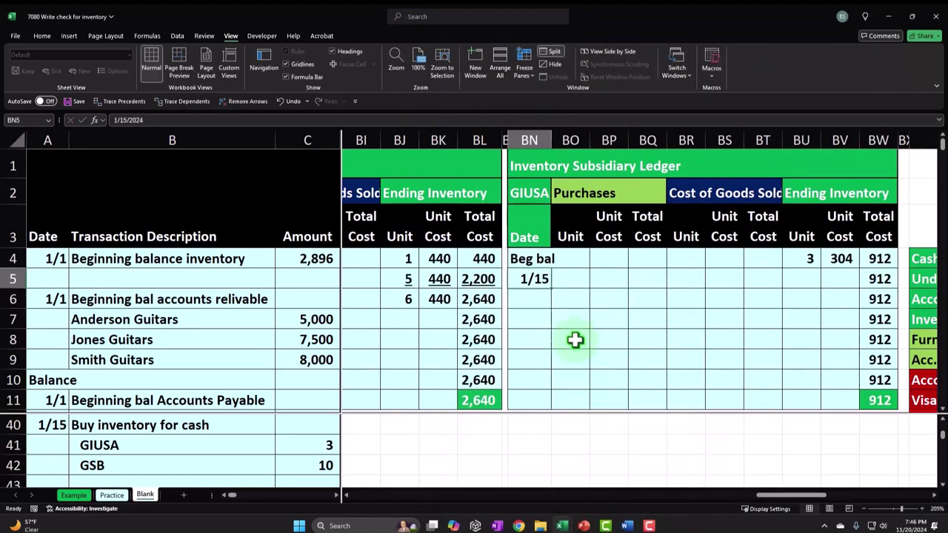
{"action": "key", "text": "Tab"}
{"action": "type", "text": "="}
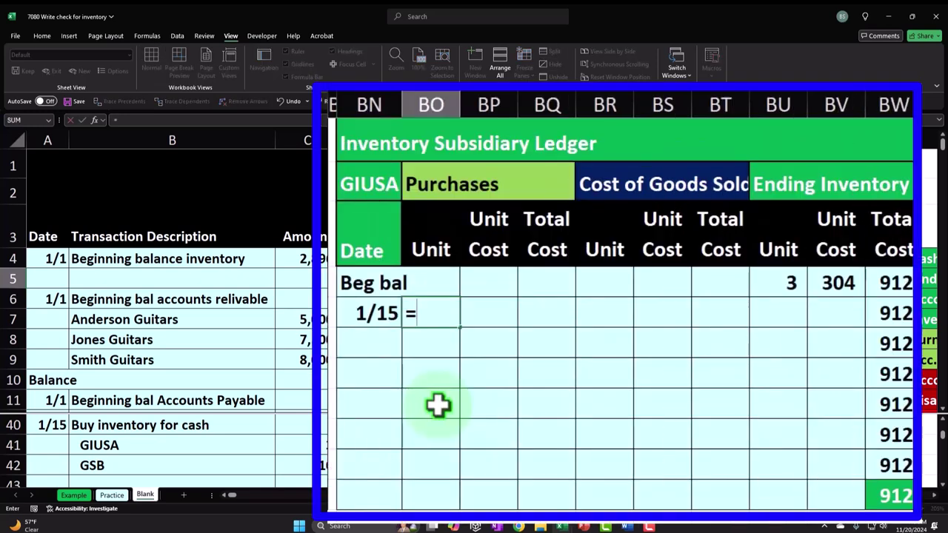
{"action": "key", "text": "Tab"}
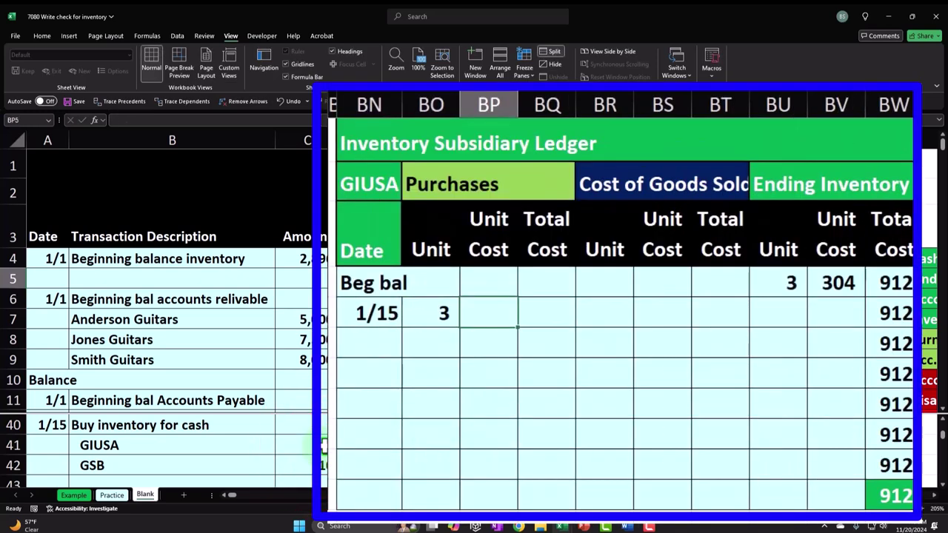
{"action": "type", "text": "="}
{"action": "key", "text": "Right"}
{"action": "key", "text": "Right"}
{"action": "key", "text": "Right"}
{"action": "key", "text": "Right"}
{"action": "key", "text": "Right"}
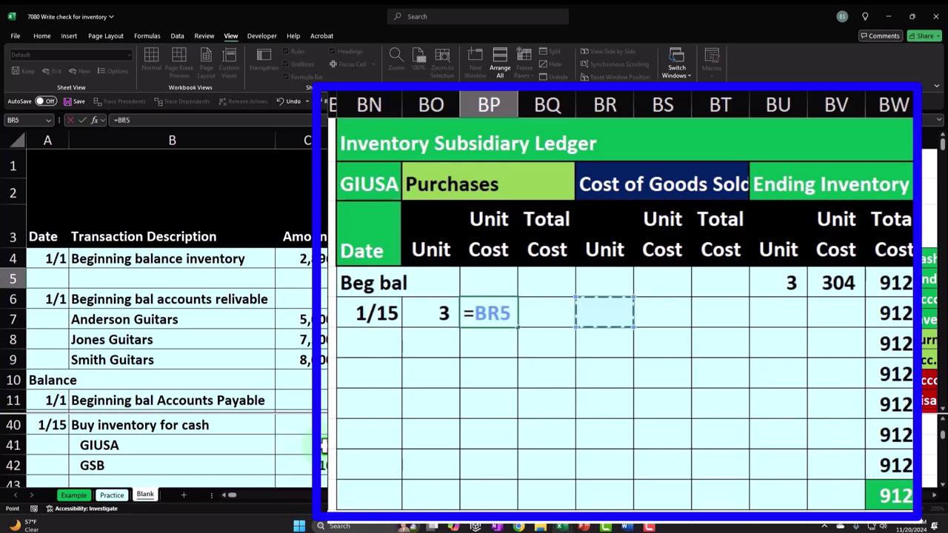
{"action": "key", "text": "Return"}
- Compute the 1/15 purchase total cost as units times cost, giving 912
{"action": "key", "text": "Up"}
{"action": "key", "text": "Right"}
{"action": "key", "text": "Right"}
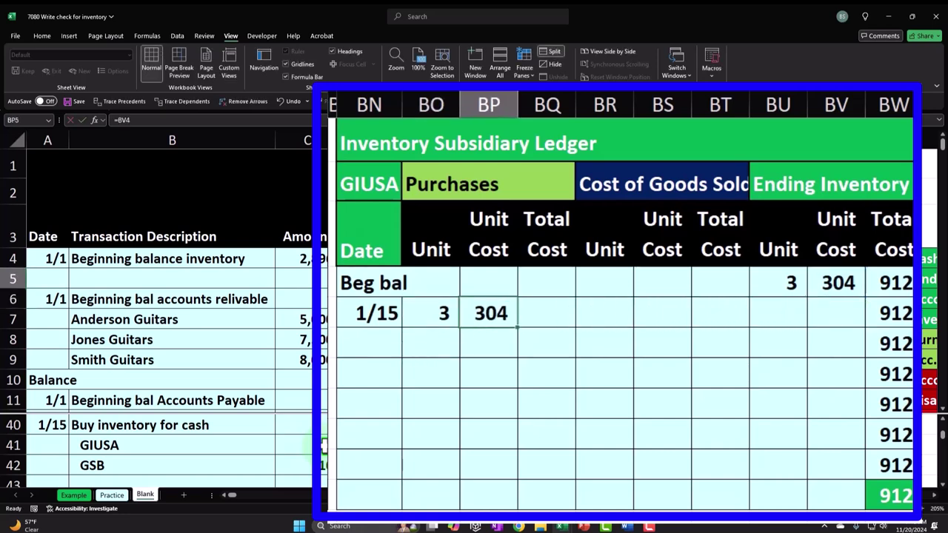
{"action": "type", "text": "="}
{"action": "key", "text": "Left"}
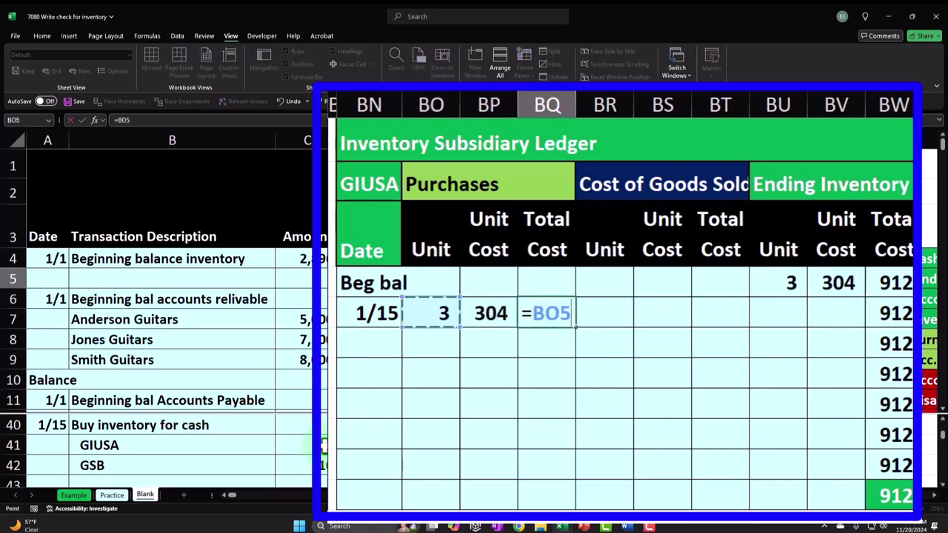
{"action": "key", "text": "Return"}
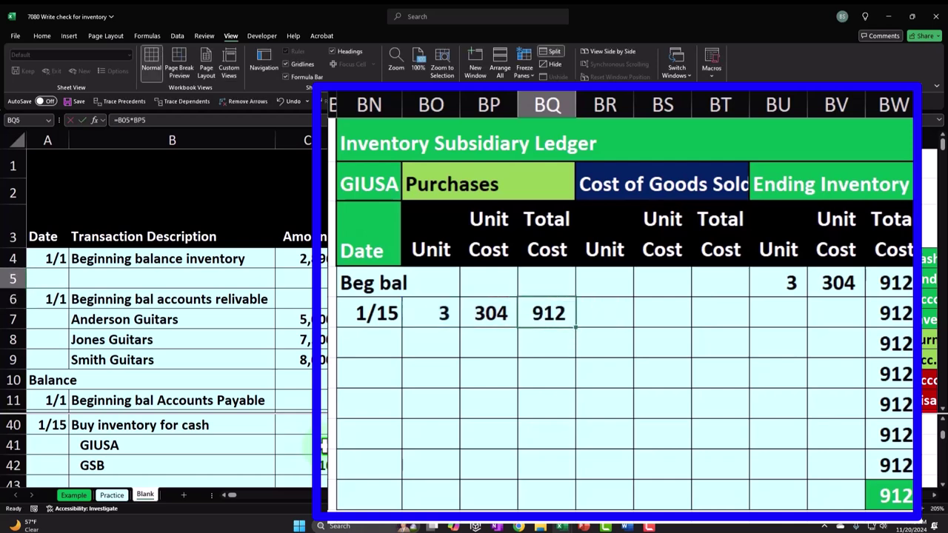
- Start the 1/15 ending inventory with =BO5 for 3 units and =BV4 for 304 unit cost
{"action": "key", "text": "Right"}
{"action": "key", "text": "Right"}
{"action": "key", "text": "Right"}
{"action": "key", "text": "Right"}
{"action": "type", "text": "="}
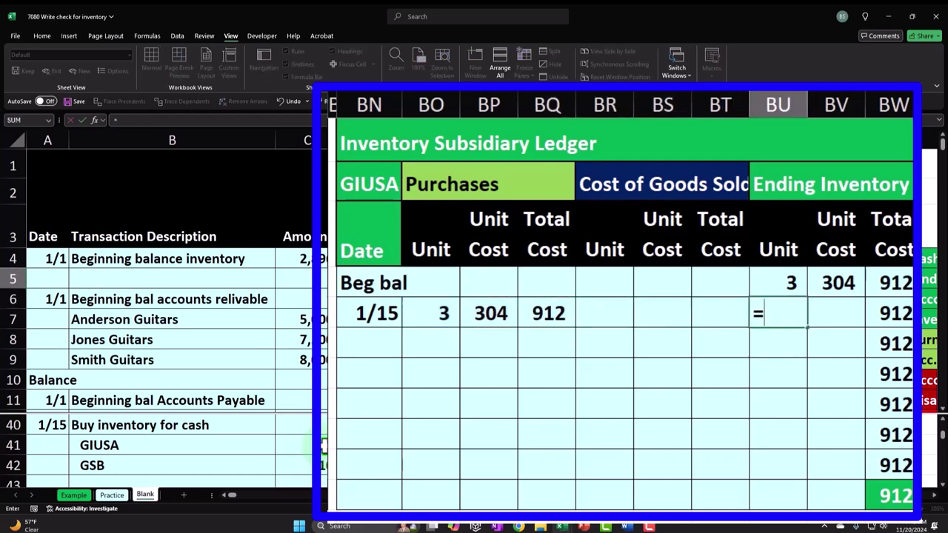
{"action": "key", "text": "Left"}
{"action": "key", "text": "Left"}
{"action": "key", "text": "Tab"}
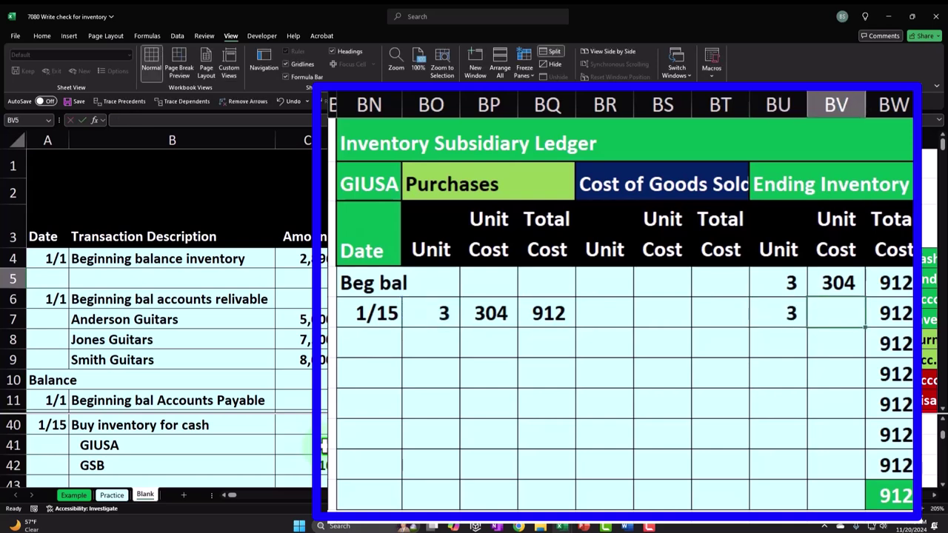
{"action": "type", "text": "="}
{"action": "key", "text": "Up"}
{"action": "key", "text": "Return"}
{"action": "key", "text": "Right"}
{"action": "key", "text": "Right"}
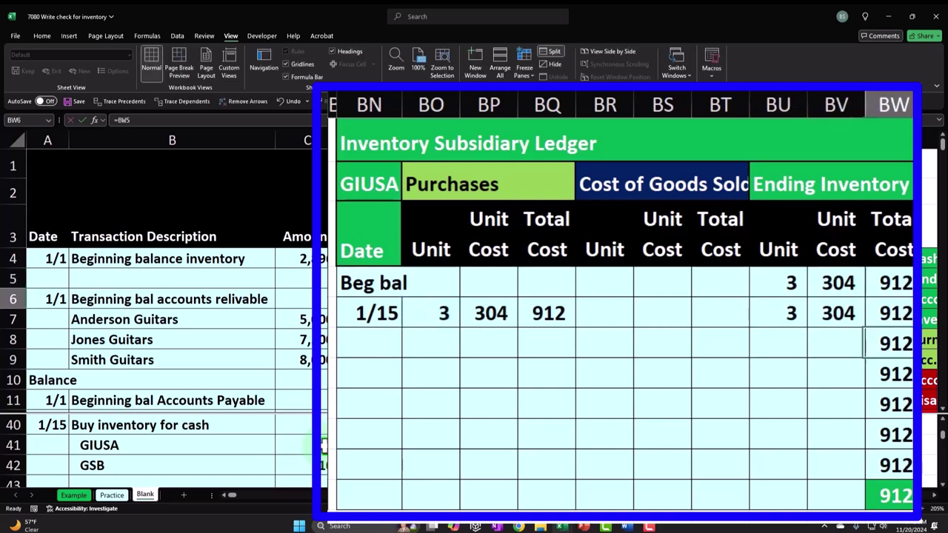
- Enter =BU5*BV5 for a 912 ending total and underline the 1/15 ending inventory figures
{"action": "type", "text": "="}
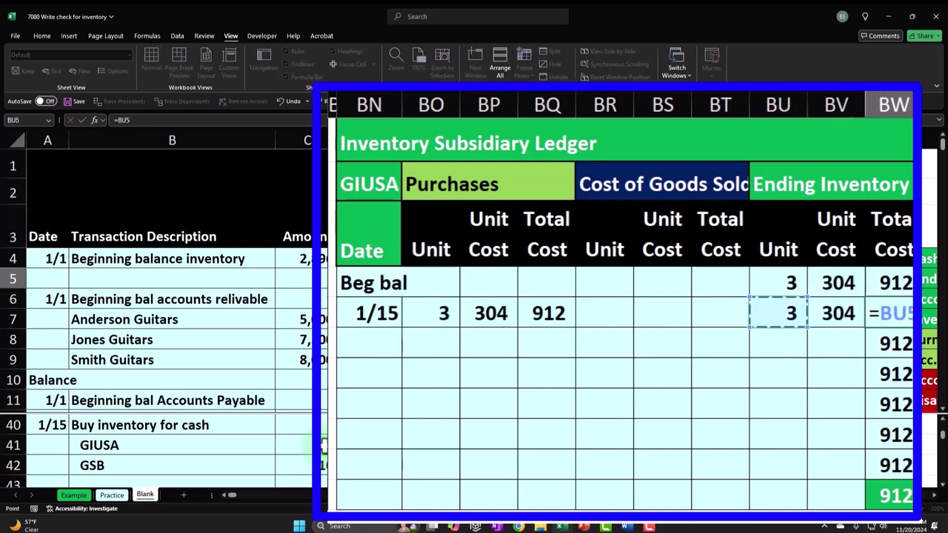
{"action": "key", "text": "Left"}
{"action": "key", "text": "Return"}
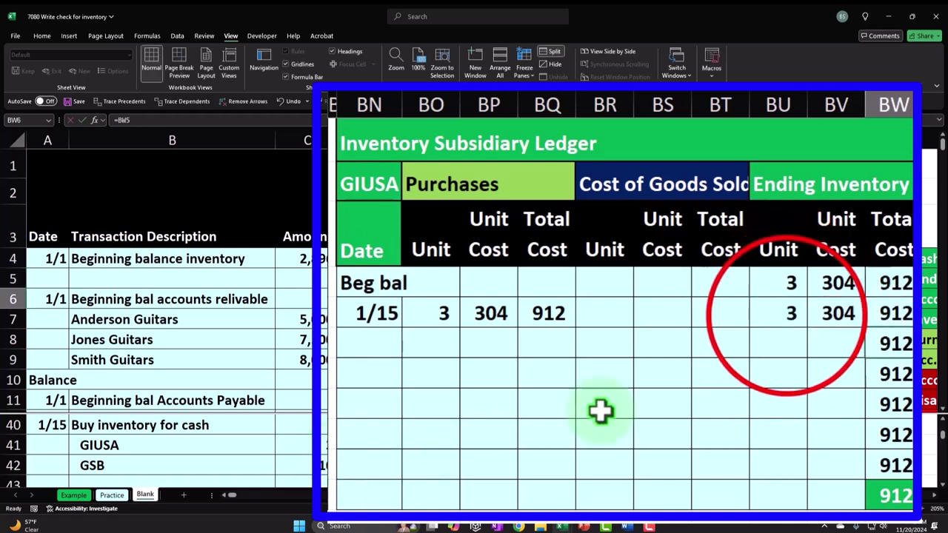
{"action": "mouse_move", "coordinate": [784, 315]}
{"action": "left_mouse_down"}
{"action": "mouse_move", "coordinate": [842, 315]}
{"action": "mouse_move", "coordinate": [863, 275]}
{"action": "left_mouse_up"}
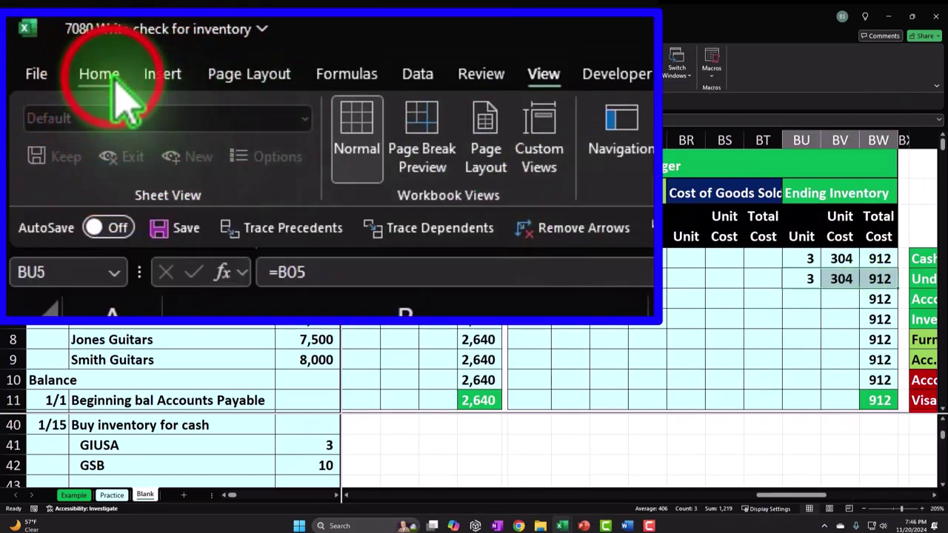
{"action": "left_click", "coordinate": [112, 76]}
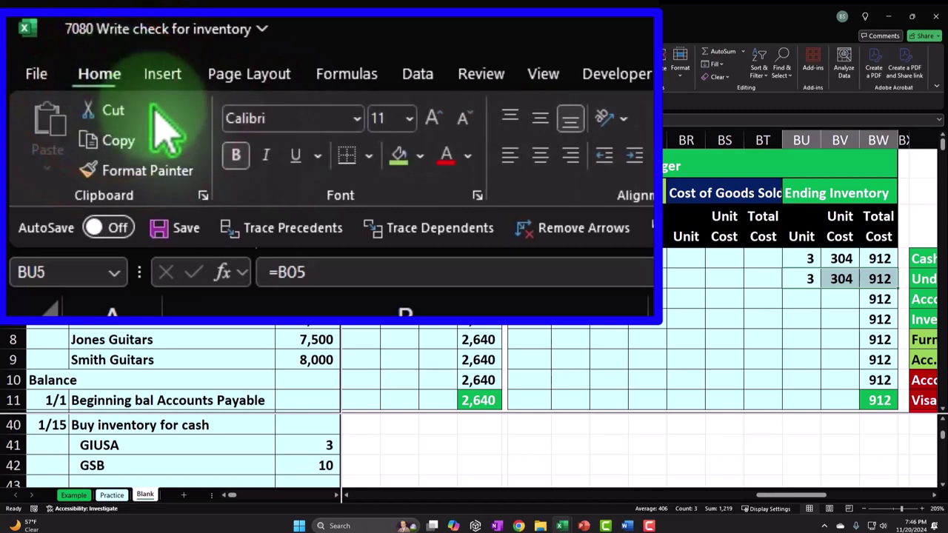
{"action": "left_click", "coordinate": [296, 155]}
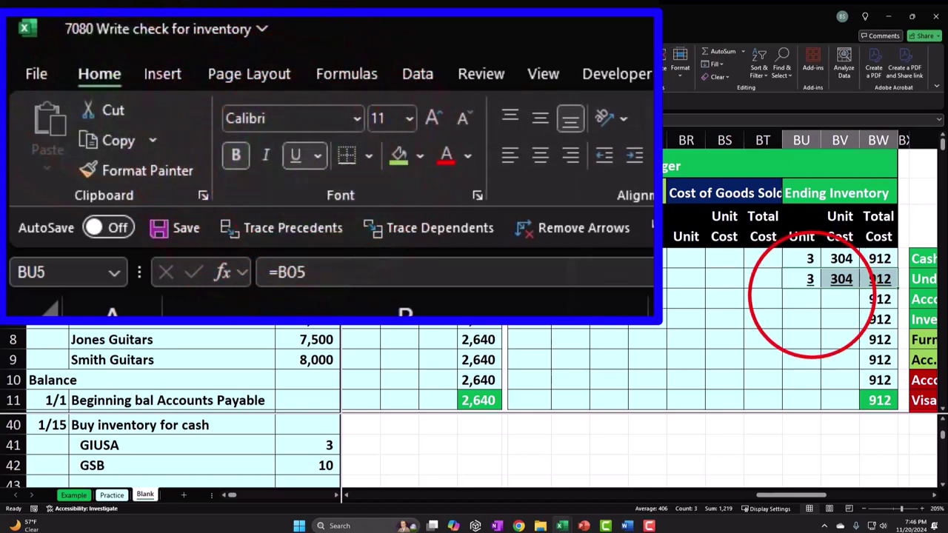
- Sum the beginning and 1/15 units into a new balance of 6 units
{"action": "left_click", "coordinate": [810, 297]}
{"action": "type", "text": "=sum("}
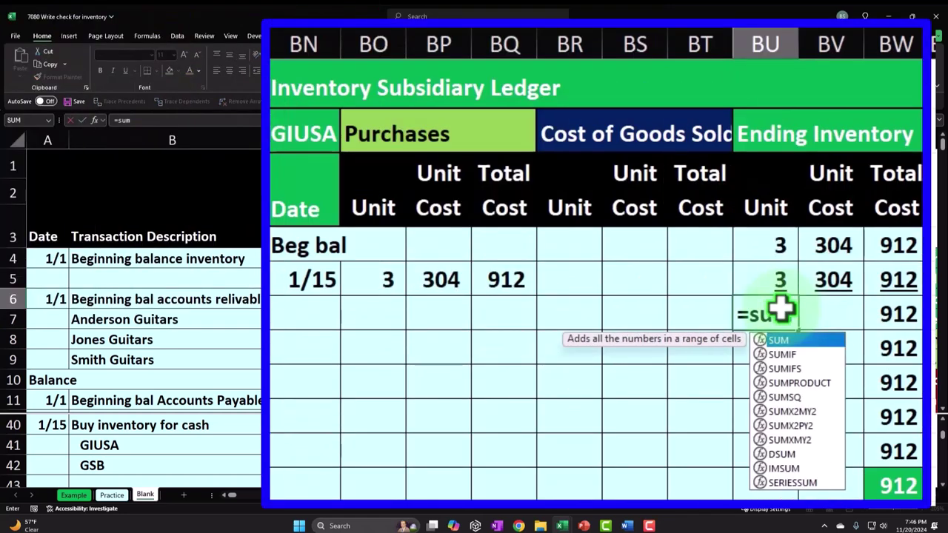
{"action": "key", "text": "Up"}
{"action": "key", "text": "shift+Up"}
{"action": "key", "text": "Escape"}
{"action": "key", "text": "Right"}
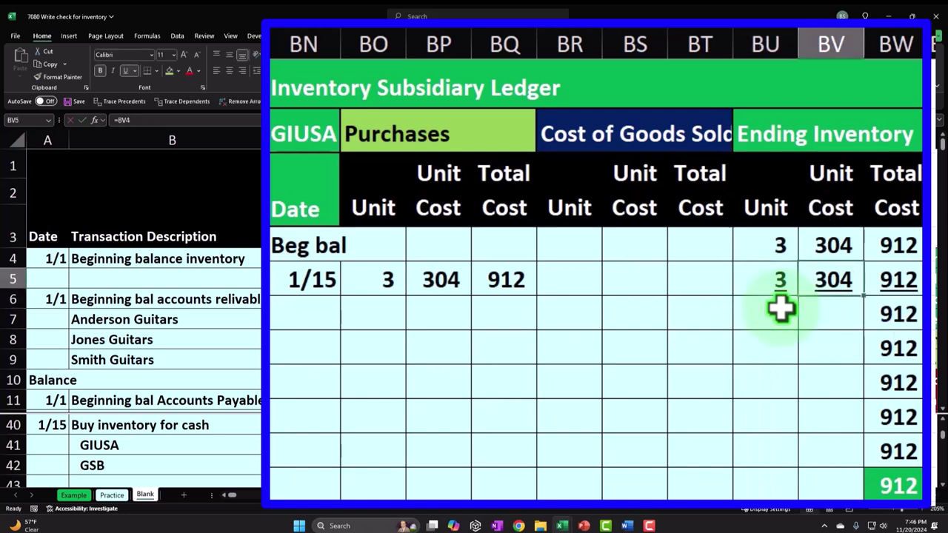
{"action": "key", "text": "Down"}
- Carry the 304 unit cost down, total the balance at 1,824, and autofit column BW
{"action": "type", "text": "="}
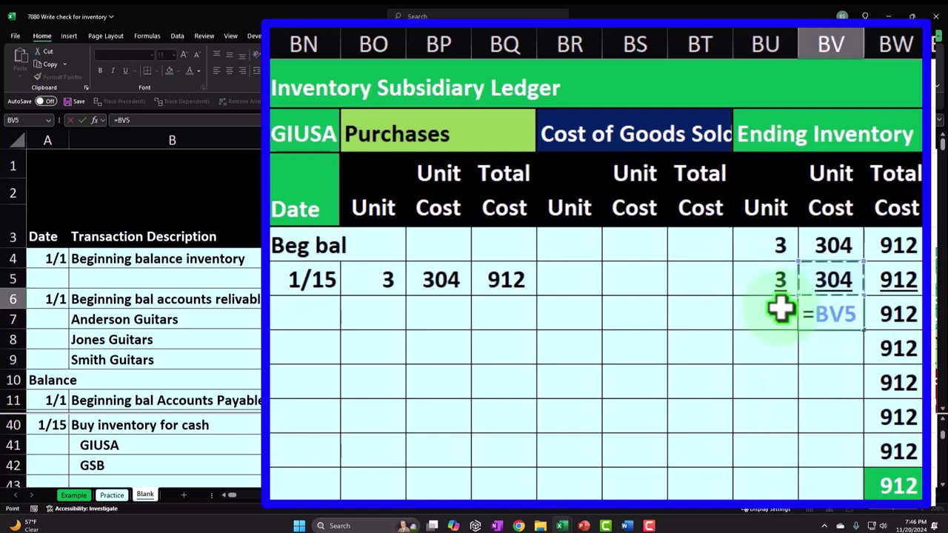
{"action": "key", "text": "Return"}
{"action": "key", "text": "Up"}
{"action": "key", "text": "Right"}
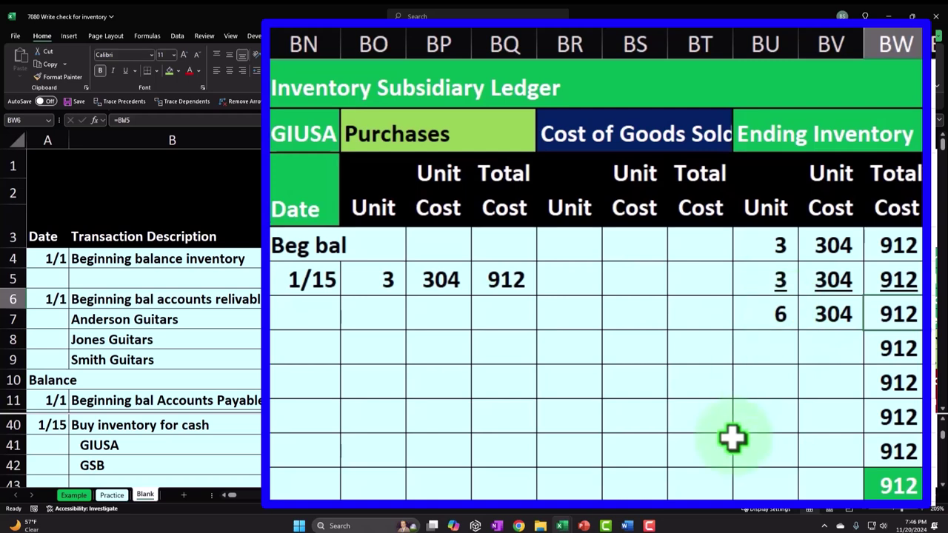
{"action": "type", "text": "="}
{"action": "key", "text": "Left"}
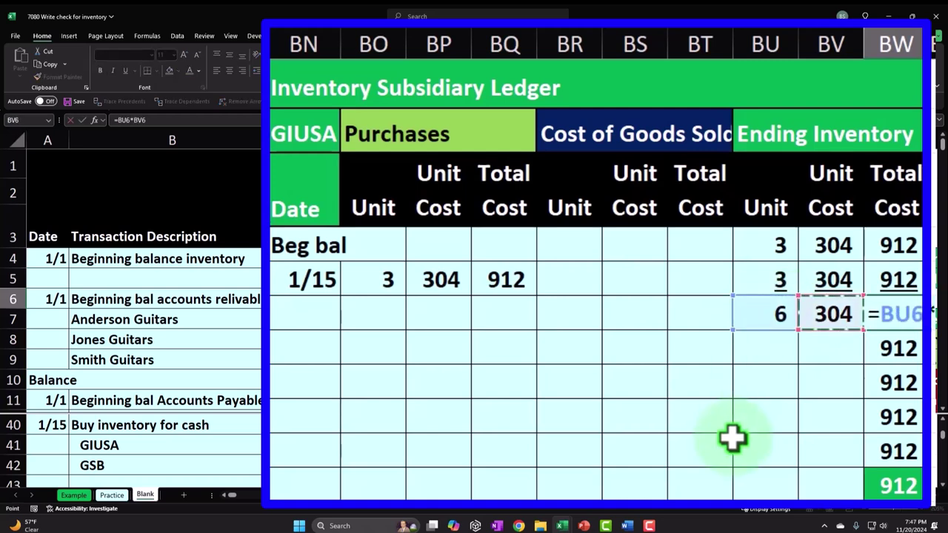
{"action": "key", "text": "Return"}
{"action": "left_click", "coordinate": [910, 44]}
{"action": "double_click", "coordinate": [918, 44]}
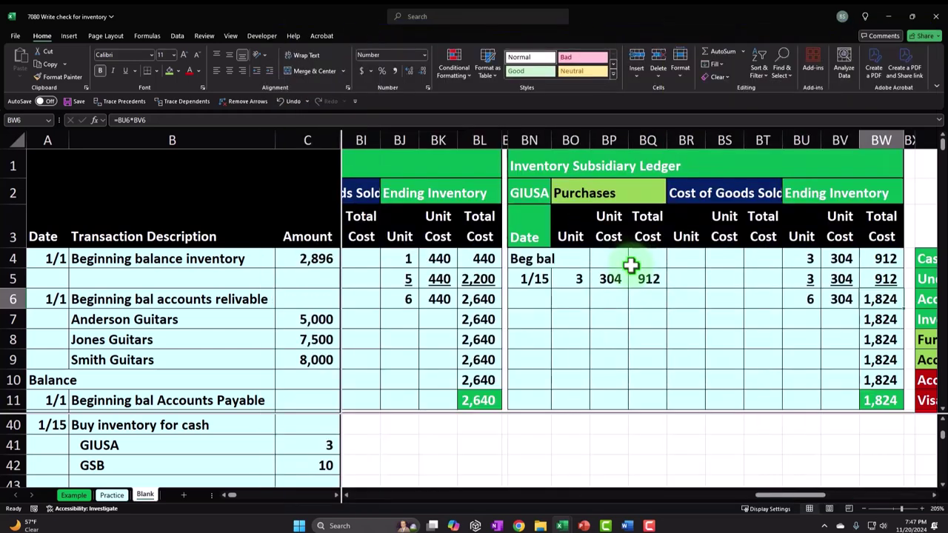
- Copy ledger columns BM:BW and insert the copied cells at column BX
{"action": "left_click_drag", "start_coordinate": [818, 494], "coordinate": [837, 503]}
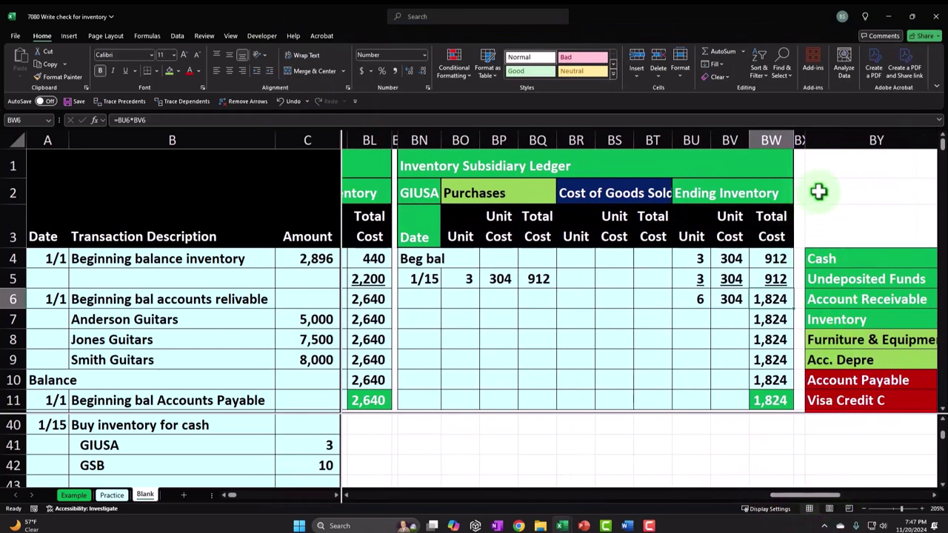
{"action": "left_click", "coordinate": [396, 135]}
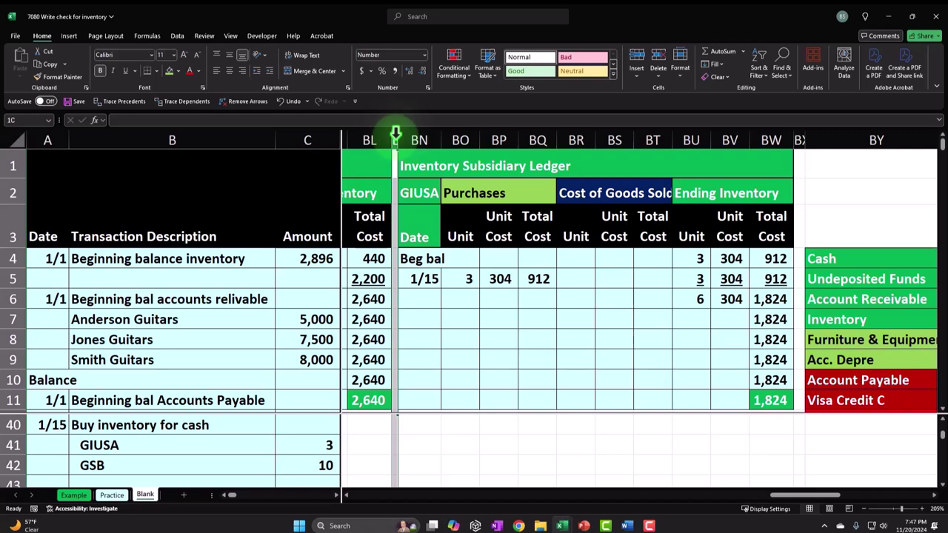
{"action": "left_click_drag", "start_coordinate": [396, 135], "coordinate": [753, 139]}
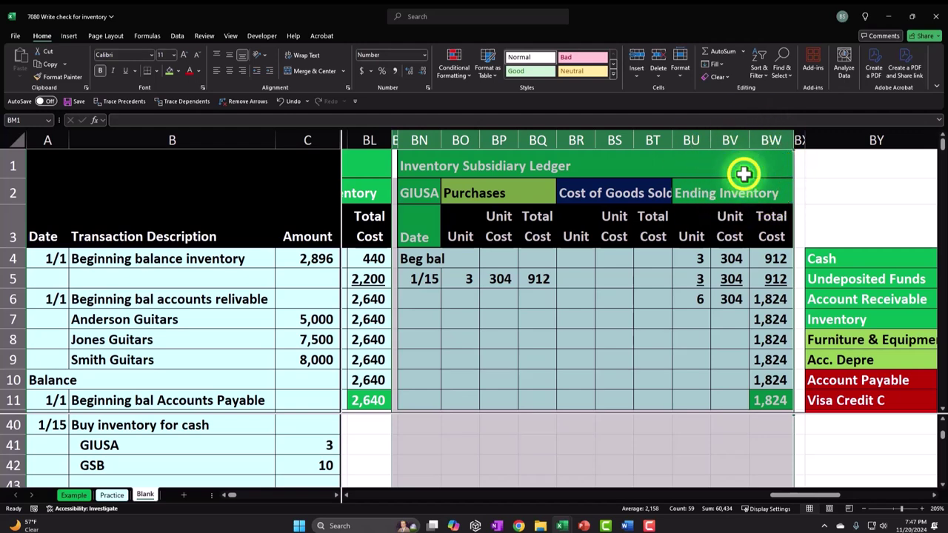
{"action": "right_click", "coordinate": [744, 173]}
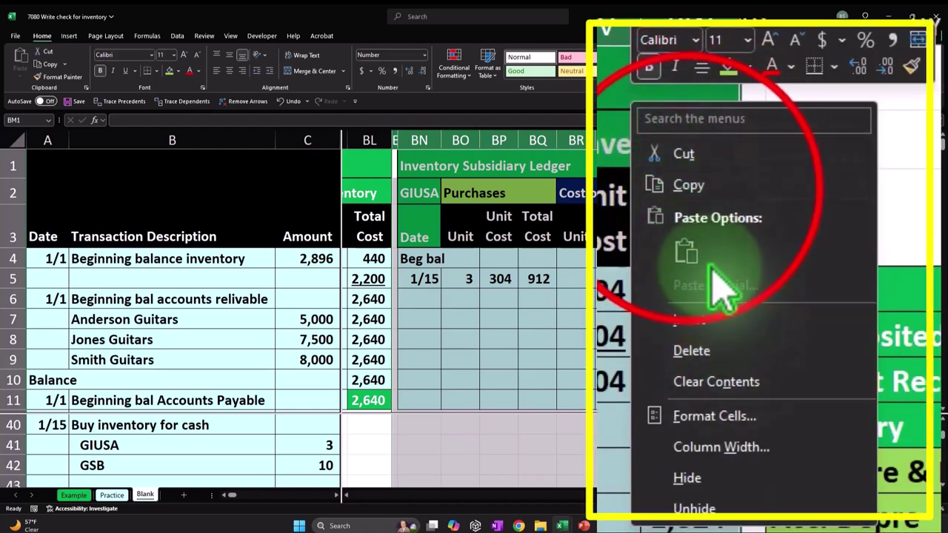
{"action": "left_click", "coordinate": [657, 186]}
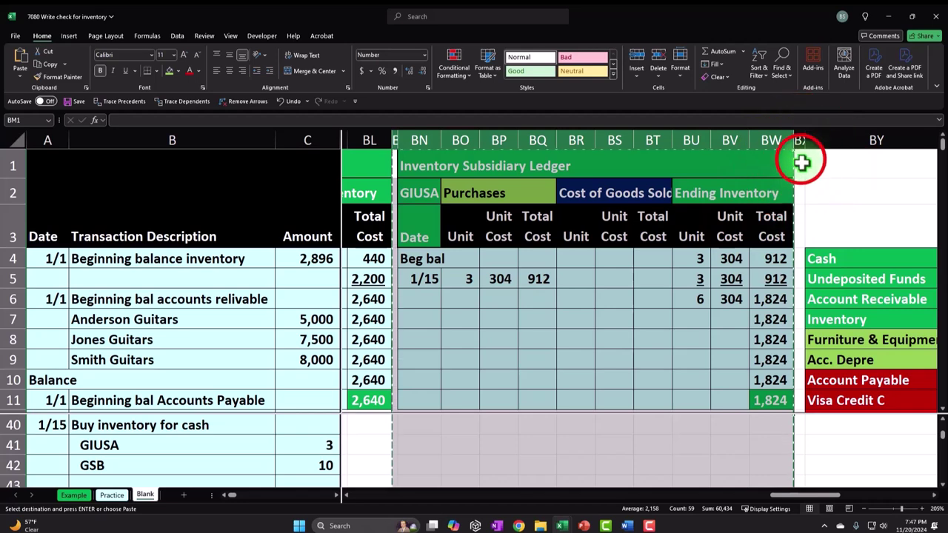
{"action": "left_click", "coordinate": [801, 161]}
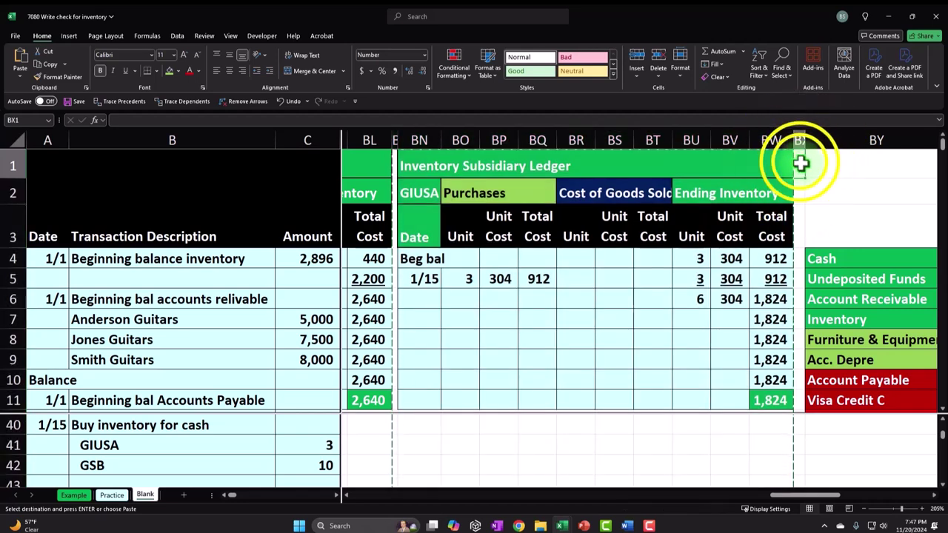
{"action": "right_click", "coordinate": [804, 168]}
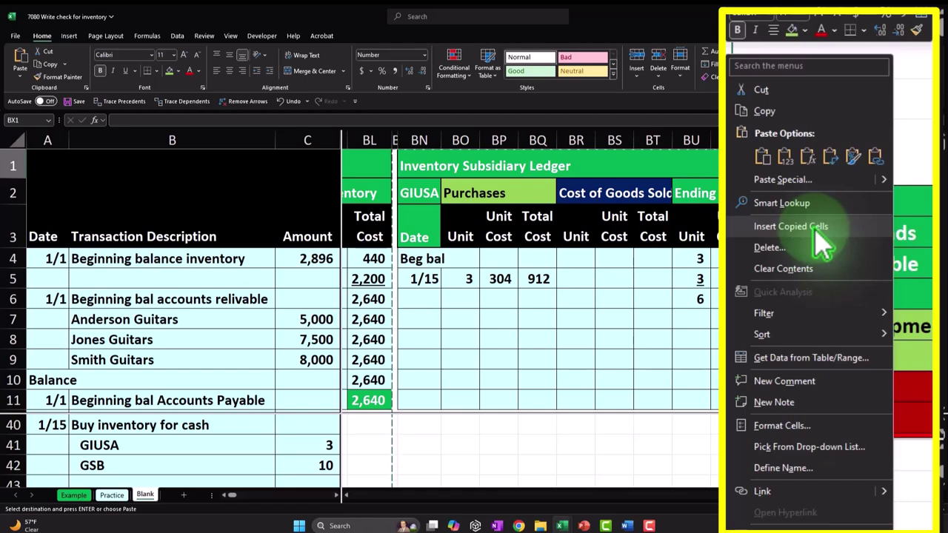
{"action": "left_click", "coordinate": [816, 231]}
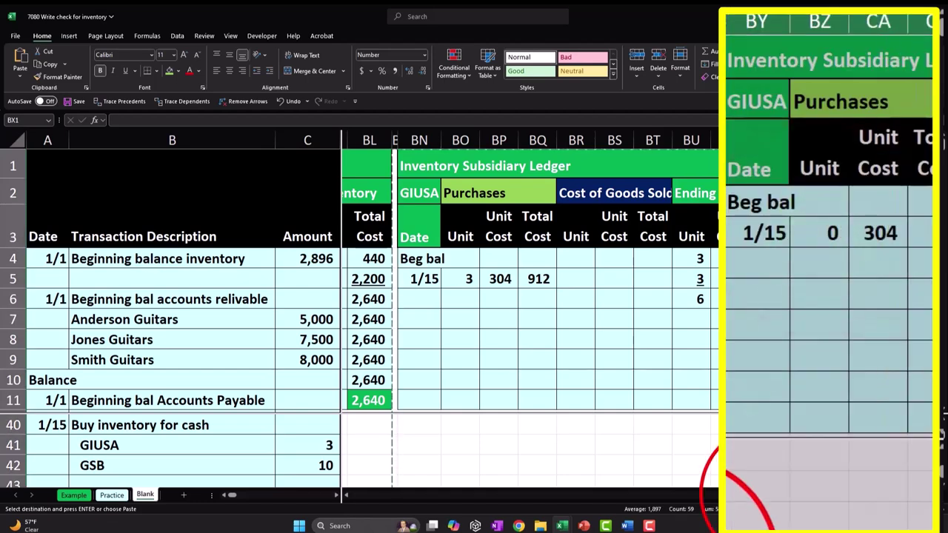
{"action": "left_click_drag", "start_coordinate": [769, 495], "coordinate": [832, 442]}
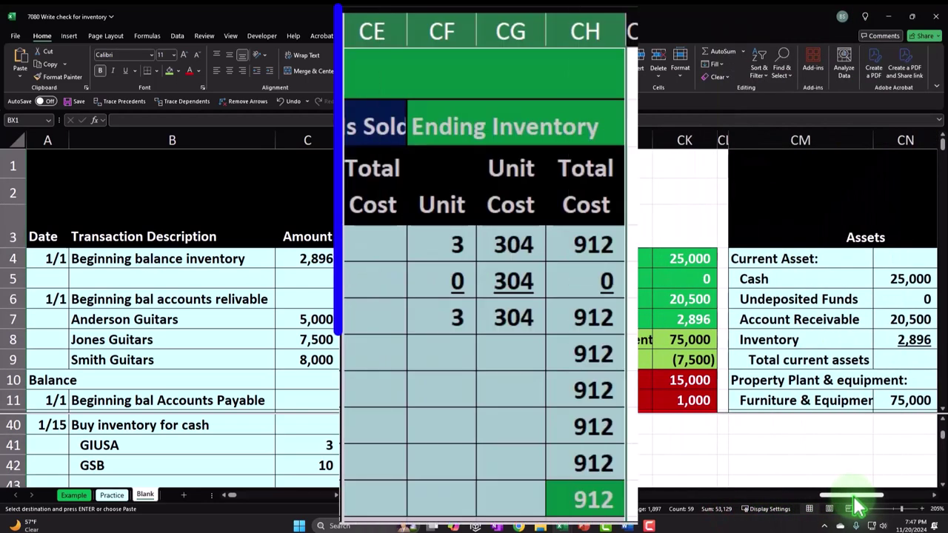
{"action": "scroll", "coordinate": [180, 444], "scroll_direction": "up", "scroll_amount": 2}
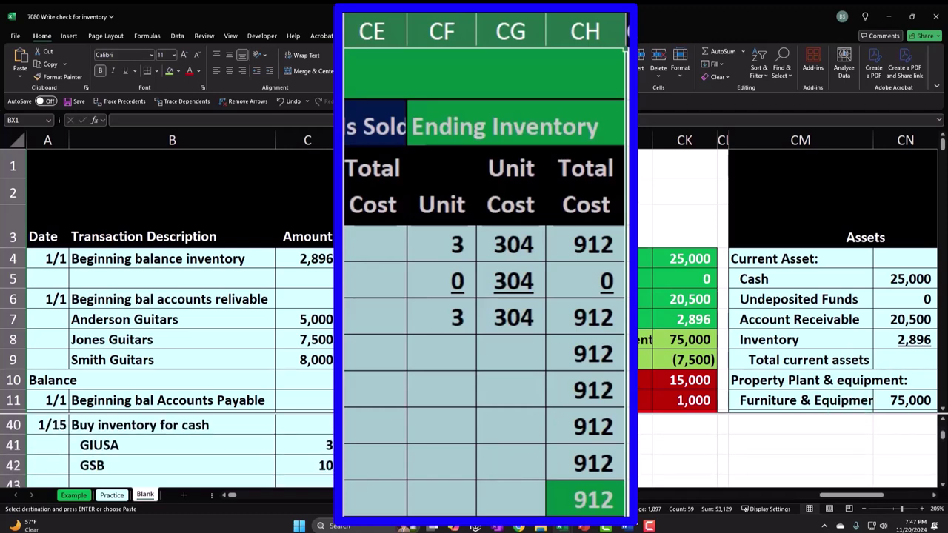
- Rename the copied ledger's item name in BY2 from GIUSA to GSB
{"action": "left_click", "coordinate": [565, 278]}
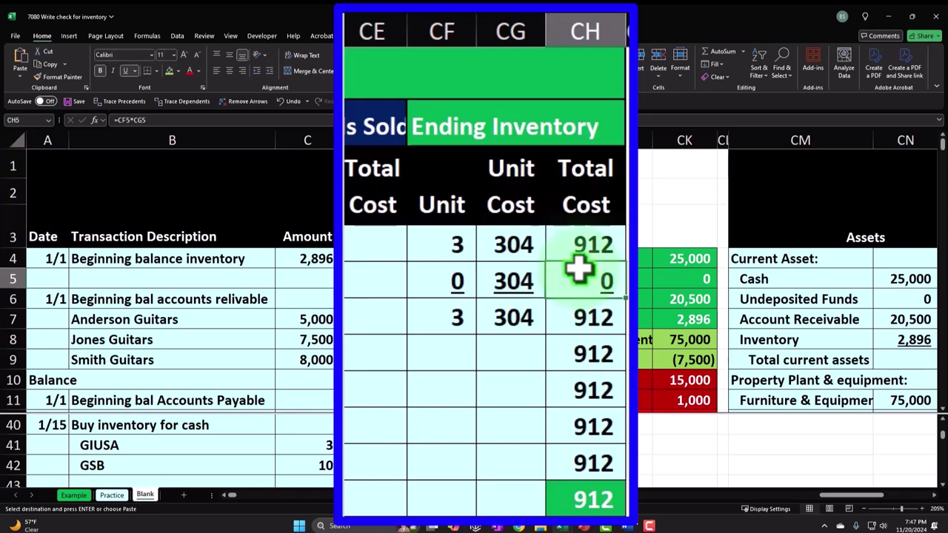
{"action": "key", "text": "Escape"}
{"action": "key", "text": "Left"}
{"action": "key", "text": "Left"}
{"action": "key", "text": "Left"}
{"action": "key", "text": "Left"}
{"action": "key", "text": "Left"}
{"action": "key", "text": "Left"}
{"action": "key", "text": "Left"}
{"action": "key", "text": "Left"}
{"action": "key", "text": "Left"}
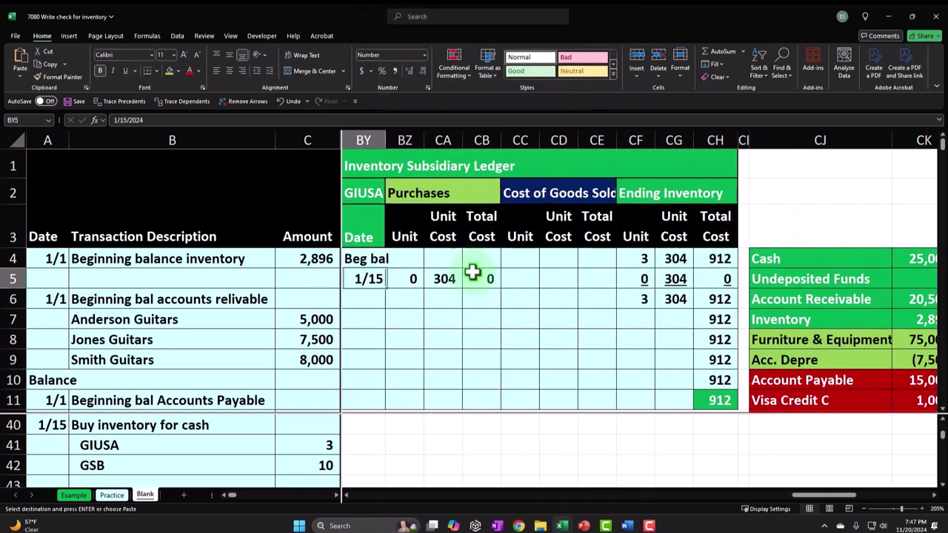
{"action": "key", "text": "Left"}
{"action": "key", "text": "Left"}
{"action": "key", "text": "Right"}
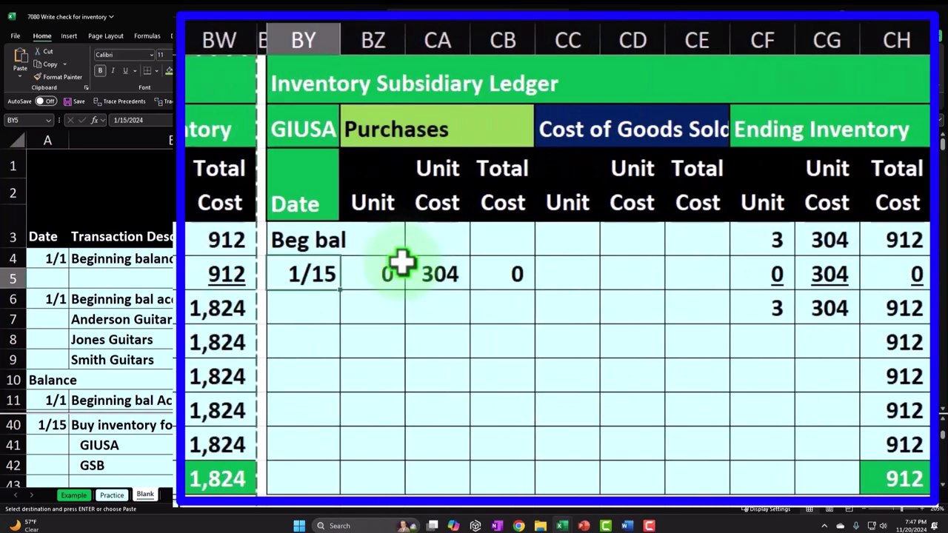
{"action": "key", "text": "Up"}
{"action": "key", "text": "Up"}
{"action": "key", "text": "Up"}
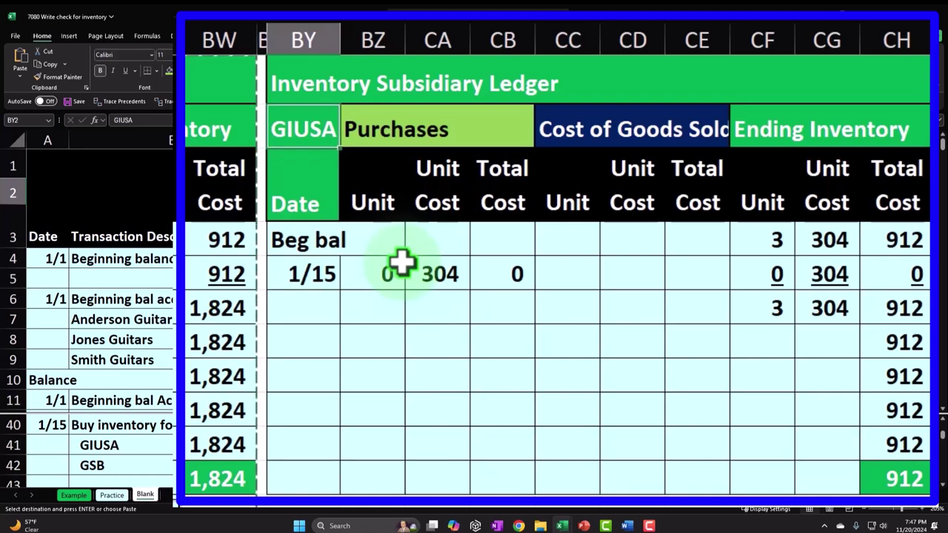
{"action": "type", "text": "G"}
{"action": "key", "text": "Return"}
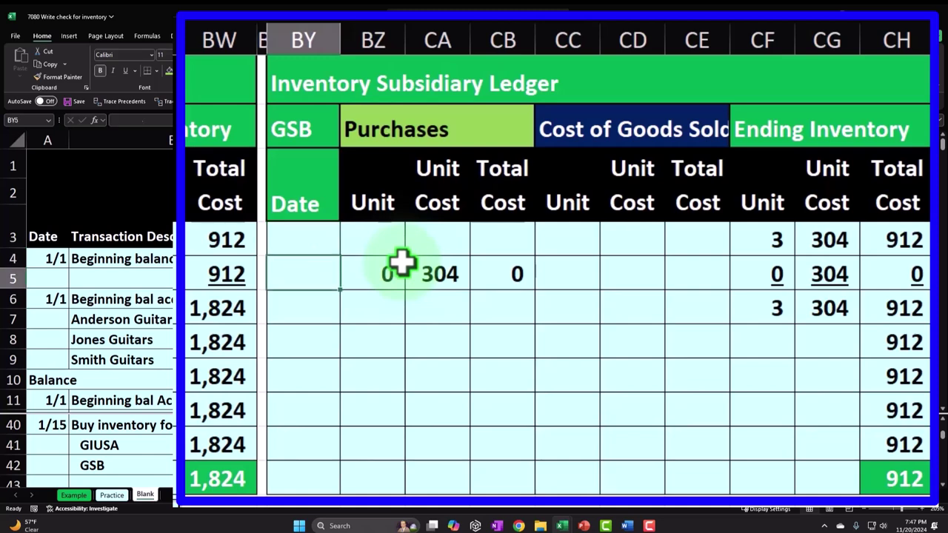
- Clear the leftover row 5 purchase values and the old ending inventory figures in CF4:CH6
{"action": "key", "text": "Right"}
{"action": "key", "text": "Delete"}
{"action": "key", "text": "Right"}
{"action": "key", "text": "Delete"}
{"action": "key", "text": "Right"}
{"action": "key", "text": "Delete"}
{"action": "key", "text": "Right"}
{"action": "key", "text": "Right"}
{"action": "key", "text": "Right"}
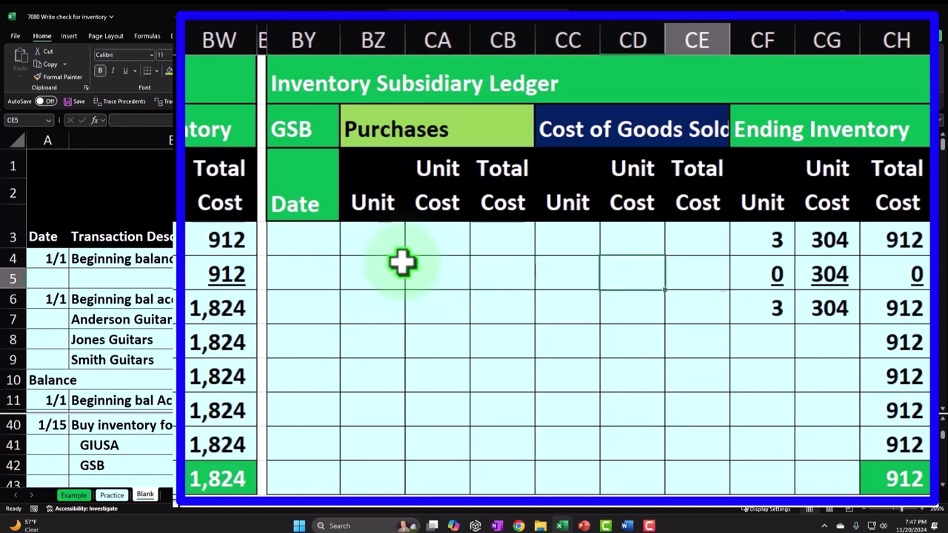
{"action": "key", "text": "Right"}
{"action": "left_click_drag", "start_coordinate": [765, 243], "coordinate": [864, 302]}
{"action": "key", "text": "Delete"}
- Inspect the DUK ledger's item name and data area for comparison
{"action": "left_click", "coordinate": [550, 328], "text": "ctrl"}
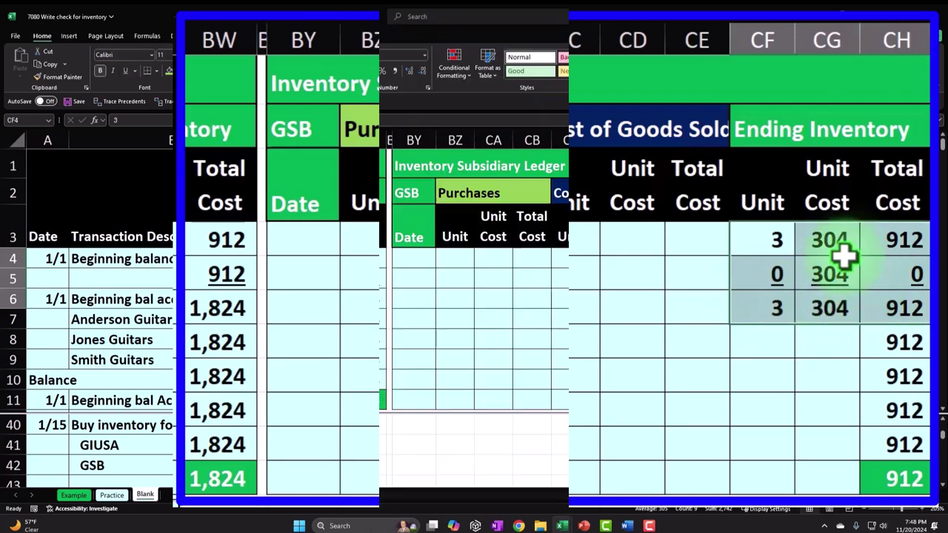
{"action": "scroll", "coordinate": [549, 328], "scroll_direction": "down", "scroll_amount": 4}
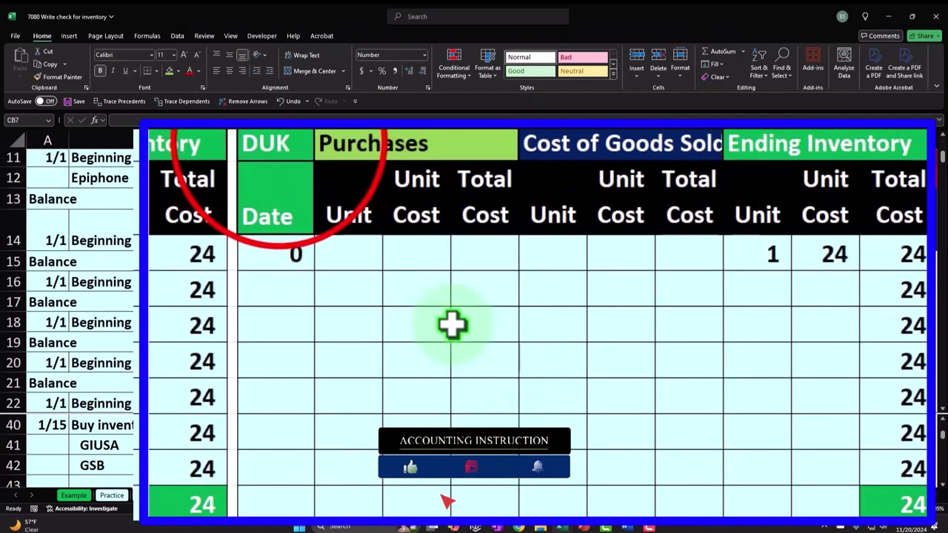
{"action": "left_click", "coordinate": [281, 148]}
{"action": "left_click_drag", "start_coordinate": [300, 255], "coordinate": [886, 487]}
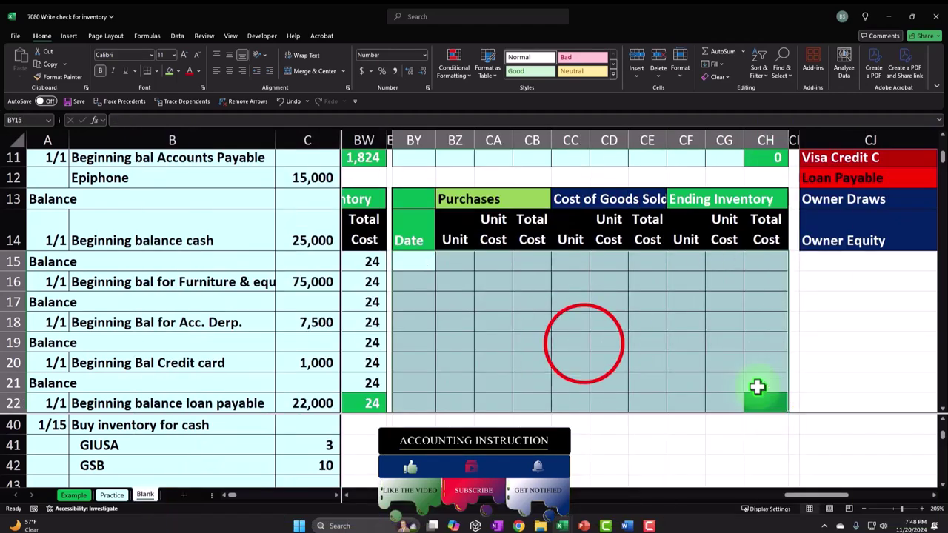
{"action": "left_click", "coordinate": [584, 343]}
{"action": "scroll", "coordinate": [584, 343], "scroll_direction": "up", "scroll_amount": 4}
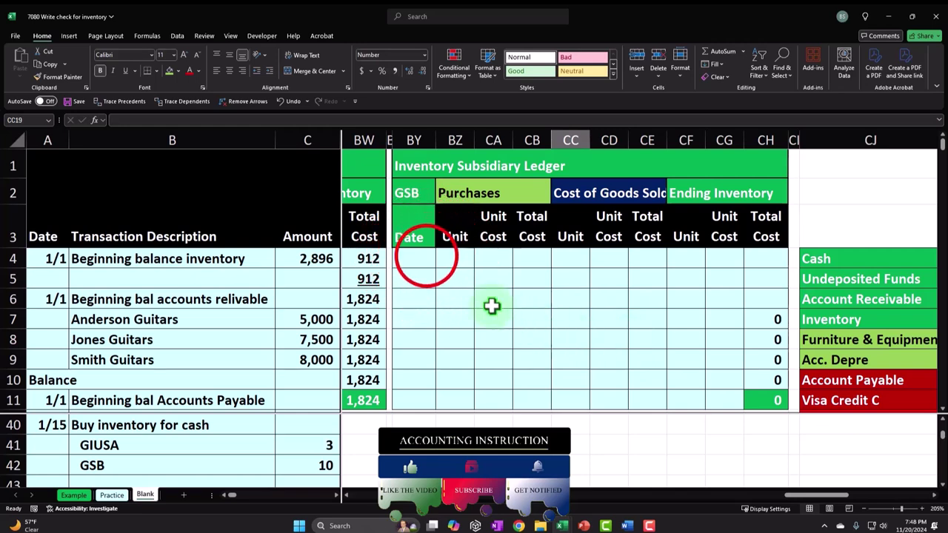
- Enter the GSB ledger's 1/15 purchase: =C42 units (10) at 598, totalling =BZ4*CA4
{"action": "left_click", "coordinate": [427, 256]}
{"action": "key", "text": "Left"}
{"action": "key", "text": "Left"}
{"action": "key", "text": "Left"}
{"action": "key", "text": "Left"}
{"action": "key", "text": "Left"}
{"action": "key", "text": "Left"}
{"action": "key", "text": "Left"}
{"action": "key", "text": "Left"}
{"action": "key", "text": "Left"}
{"action": "key", "text": "Left"}
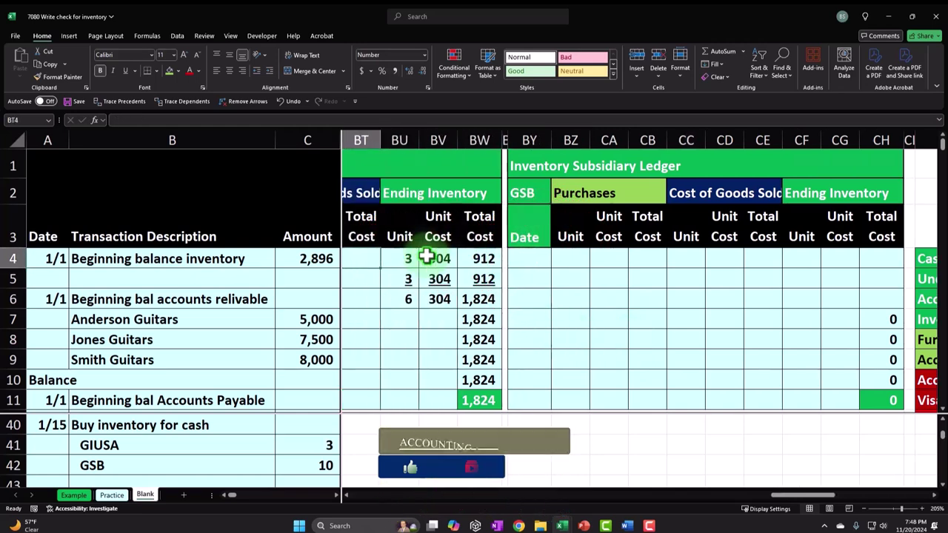
{"action": "key", "text": "Left"}
{"action": "key", "text": "Left"}
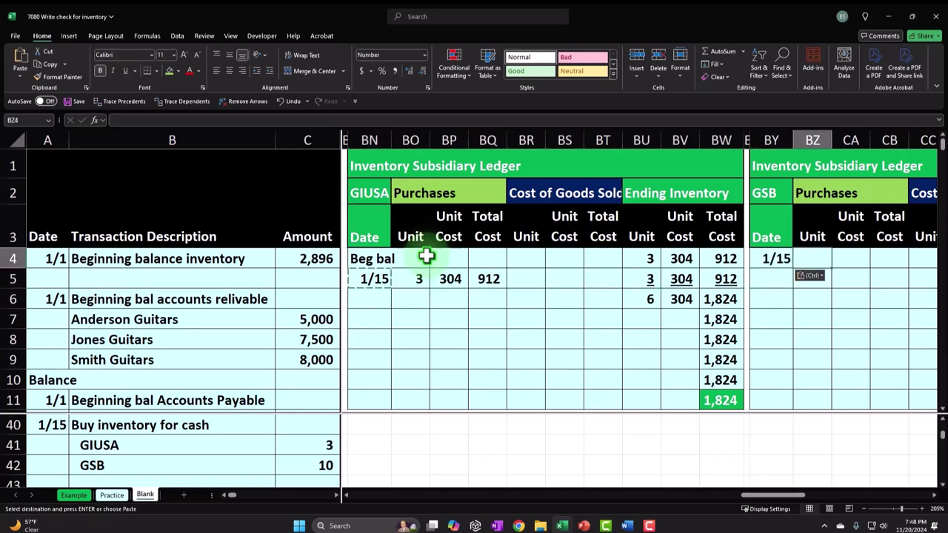
{"action": "key", "text": "Right"}
{"action": "key", "text": "Right"}
{"action": "key", "text": "Right"}
{"action": "key", "text": "Right"}
{"action": "key", "text": "Right"}
{"action": "key", "text": "Right"}
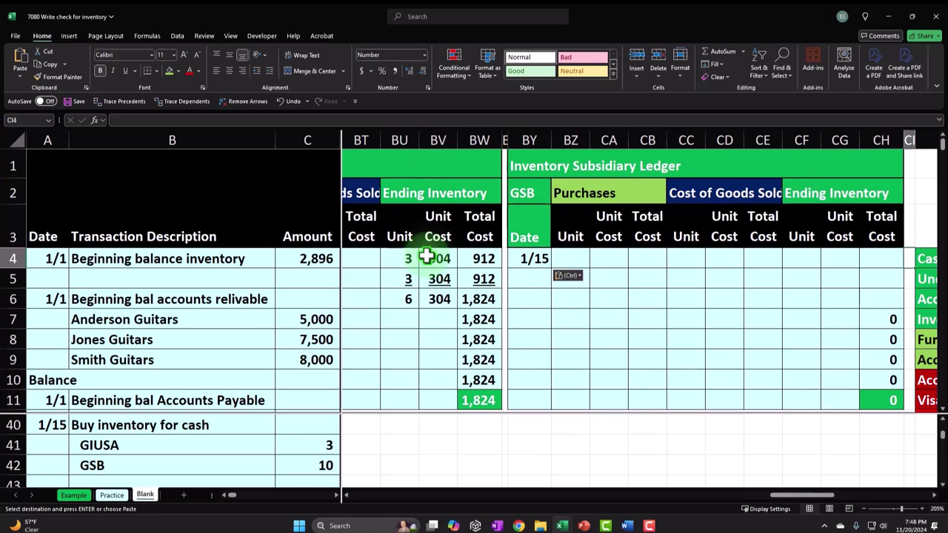
{"action": "key", "text": "Right"}
{"action": "key", "text": "Left"}
{"action": "key", "text": "Left"}
{"action": "key", "text": "Left"}
{"action": "key", "text": "Left"}
{"action": "key", "text": "Left"}
{"action": "key", "text": "Left"}
{"action": "key", "text": "Left"}
{"action": "key", "text": "Left"}
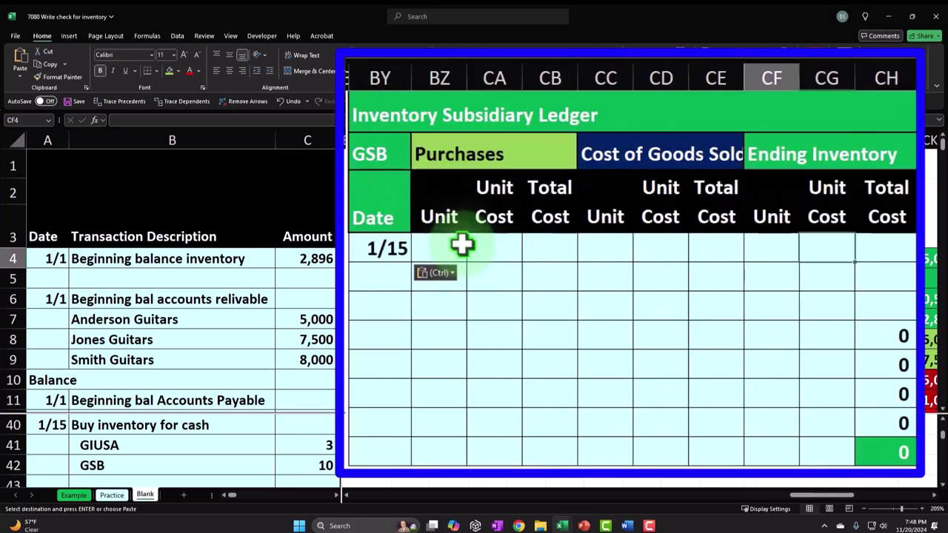
{"action": "key", "text": "Left"}
{"action": "key", "text": "Left"}
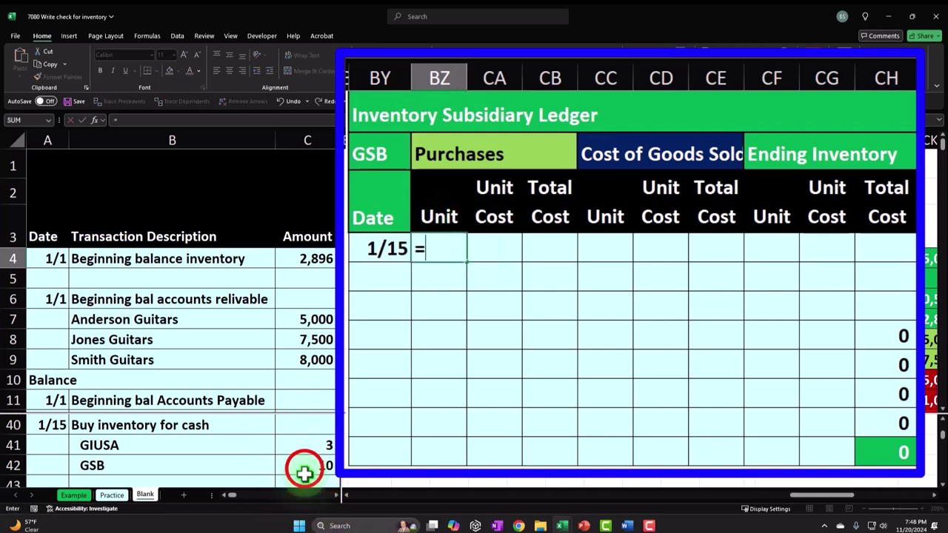
{"action": "key", "text": "Tab"}
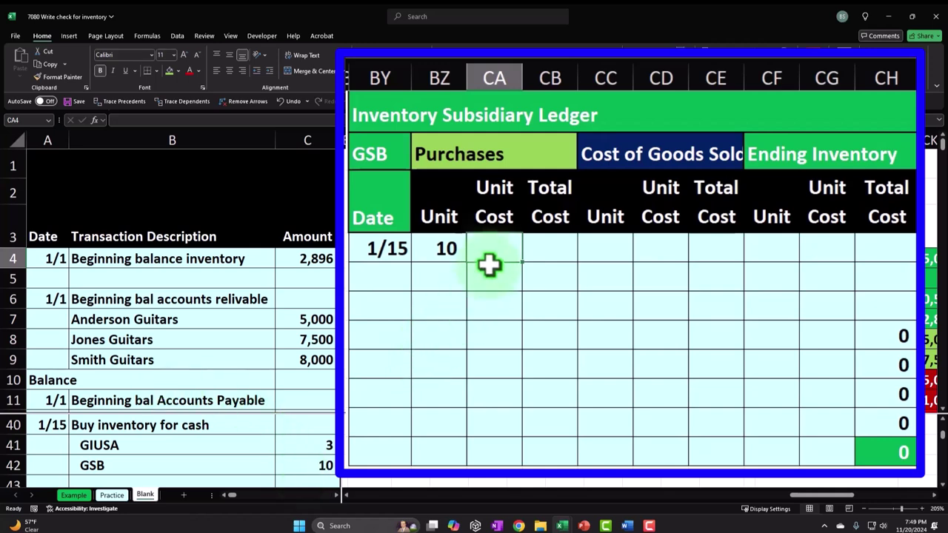
{"action": "type", "text": "598"}
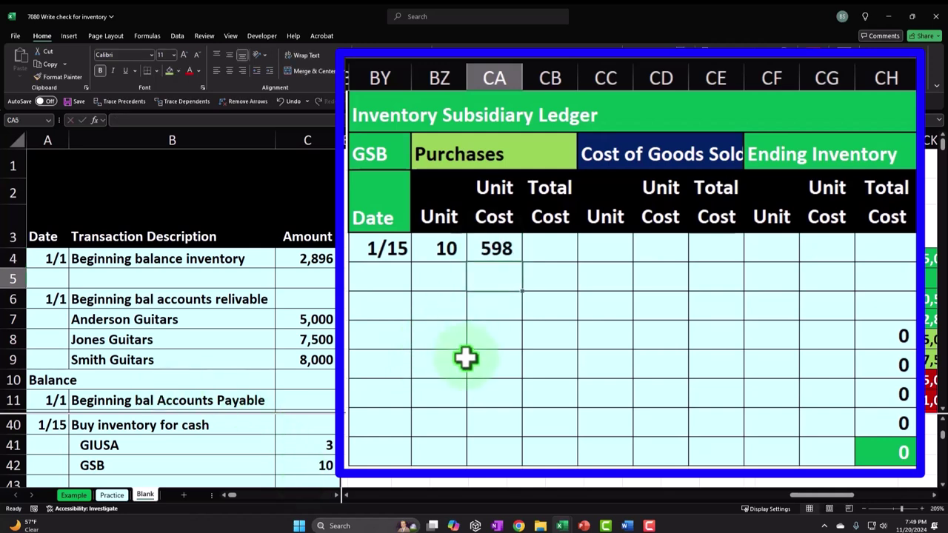
{"action": "key", "text": "Tab"}
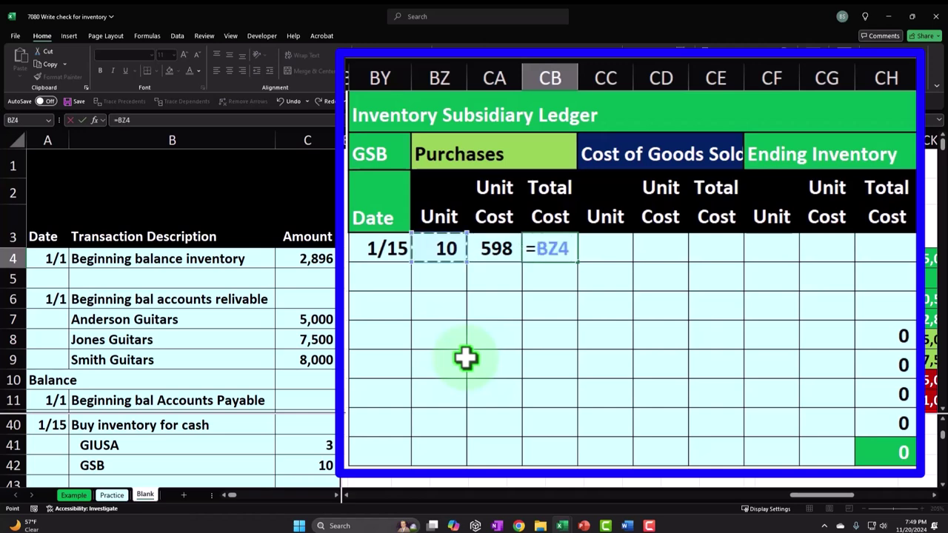
{"action": "key", "text": "Return"}
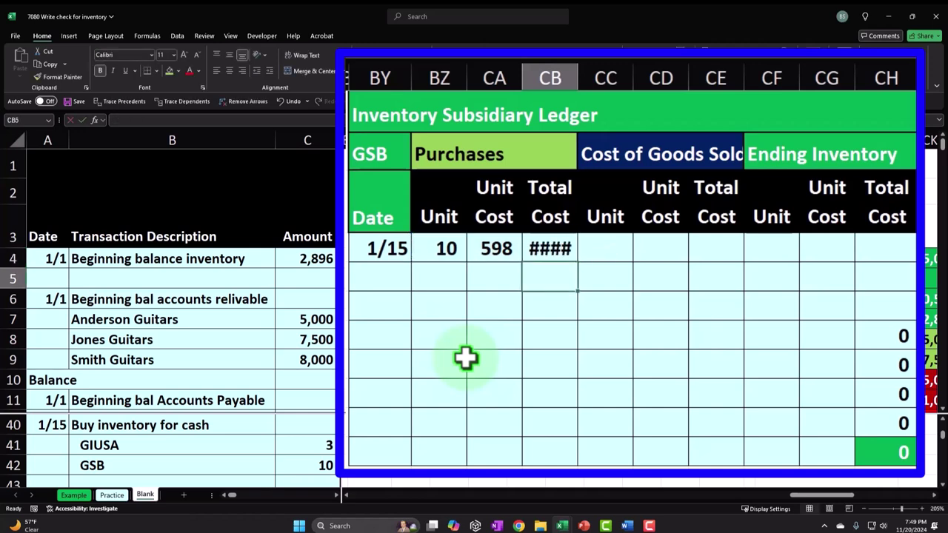
- Widen column CB and fill ending inventory =BZ4, =CA4, =CF4*CG4, carrying 5,980 down CH
{"action": "key", "text": "Right"}
{"action": "key", "text": "Right"}
{"action": "key", "text": "Right"}
{"action": "key", "text": "Right"}
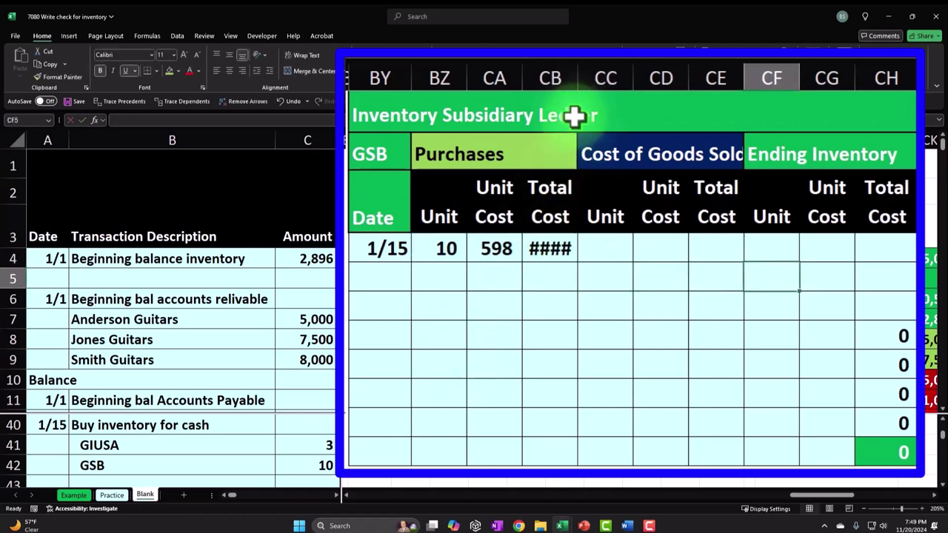
{"action": "left_click_drag", "start_coordinate": [575, 78], "coordinate": [584, 74]}
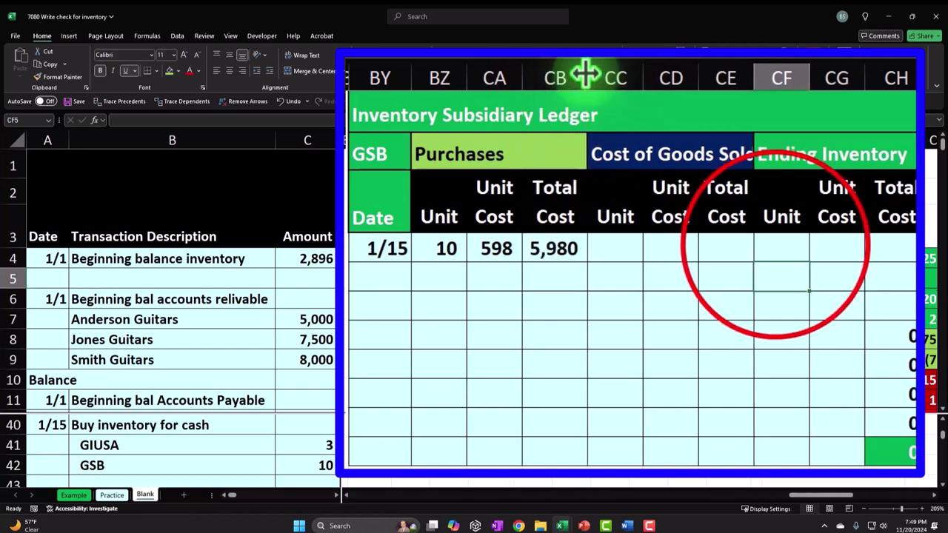
{"action": "left_click", "coordinate": [775, 247]}
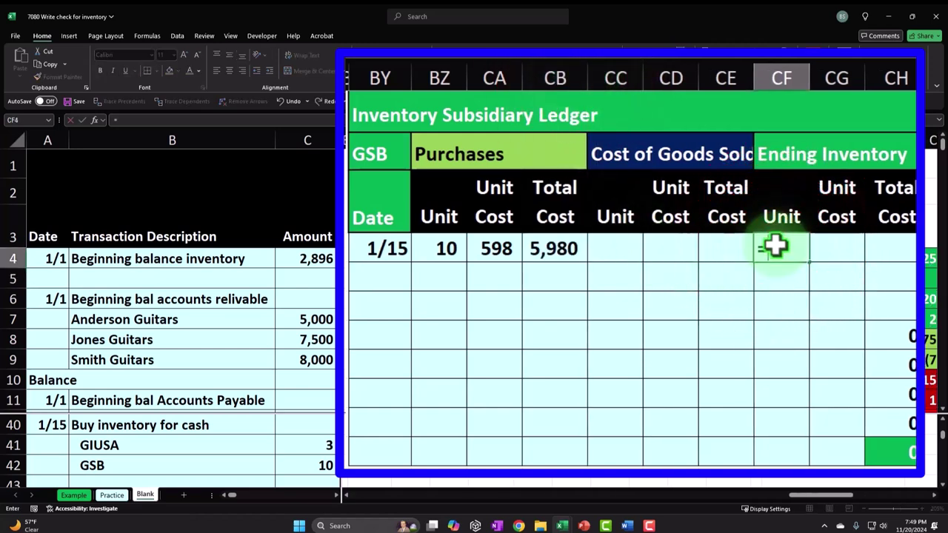
{"action": "key", "text": "Tab"}
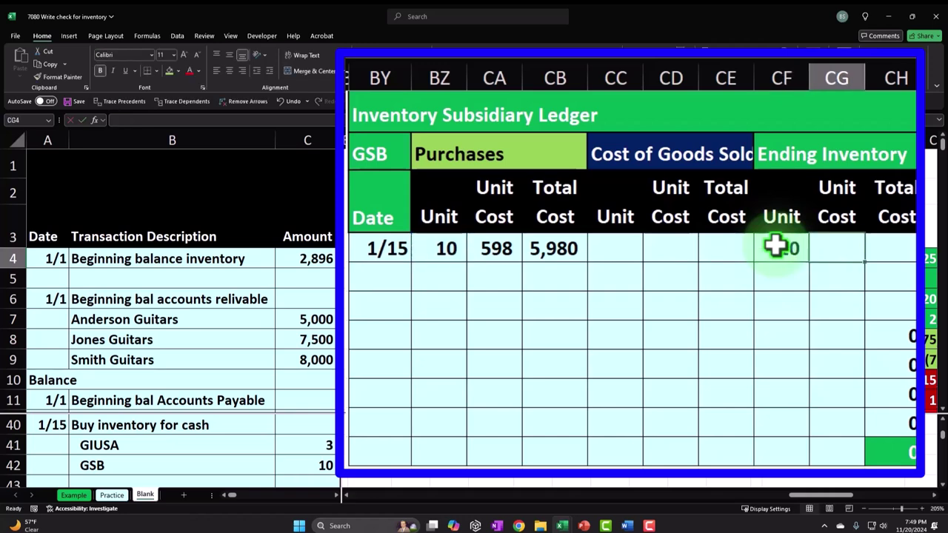
{"action": "type", "text": "="}
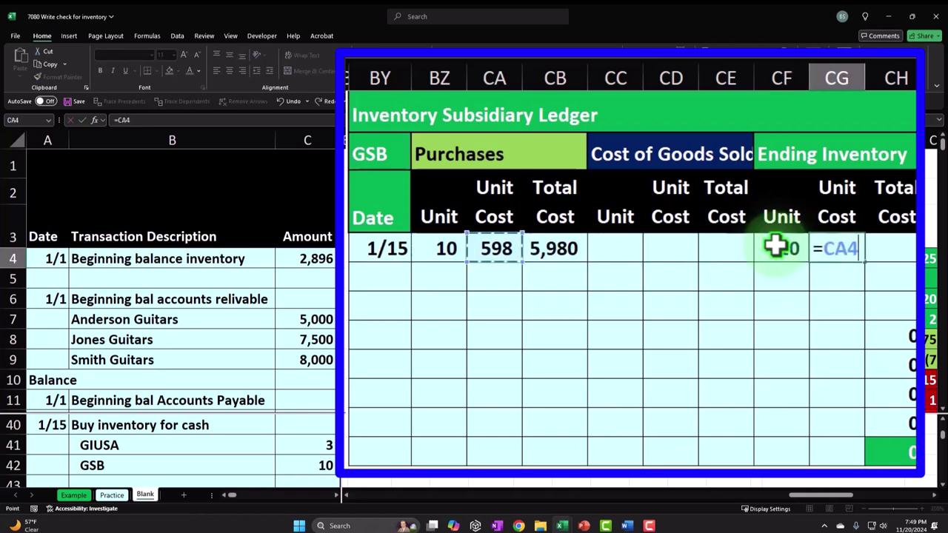
{"action": "key", "text": "Tab"}
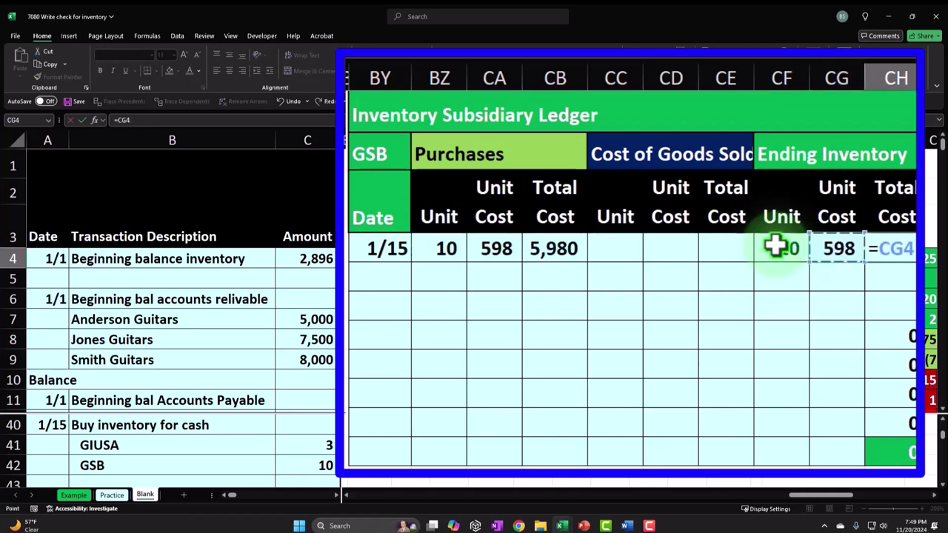
{"action": "key", "text": "Return"}
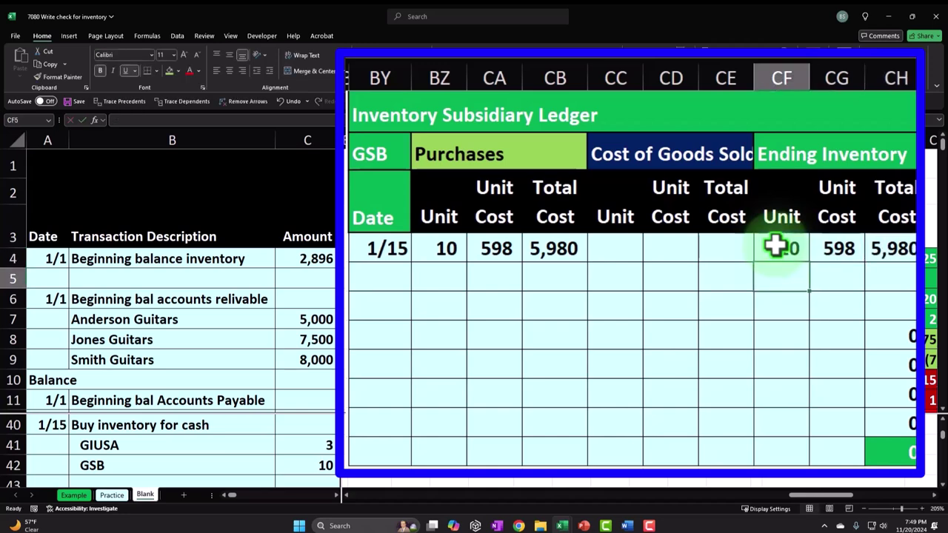
{"action": "key", "text": "Tab"}
{"action": "key", "text": "Tab"}
{"action": "type", "text": "="}
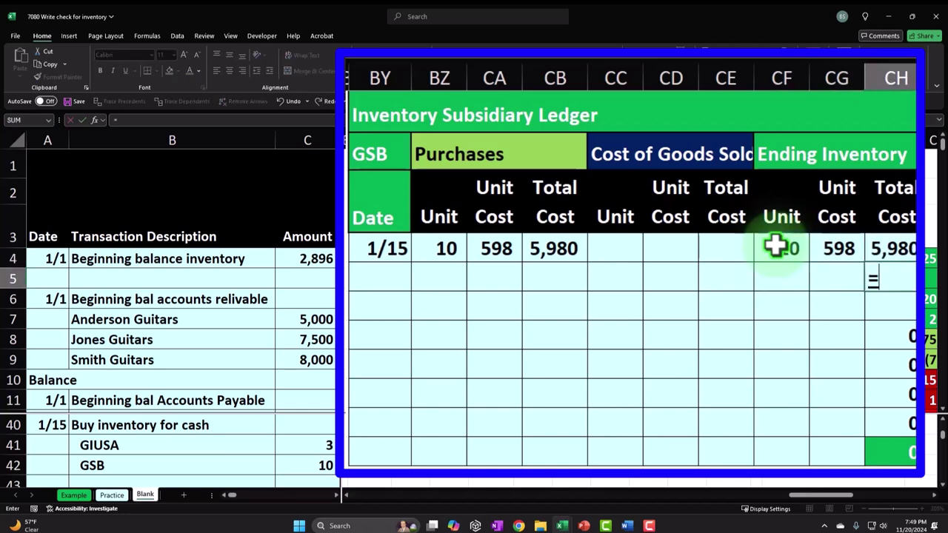
{"action": "key", "text": "Return"}
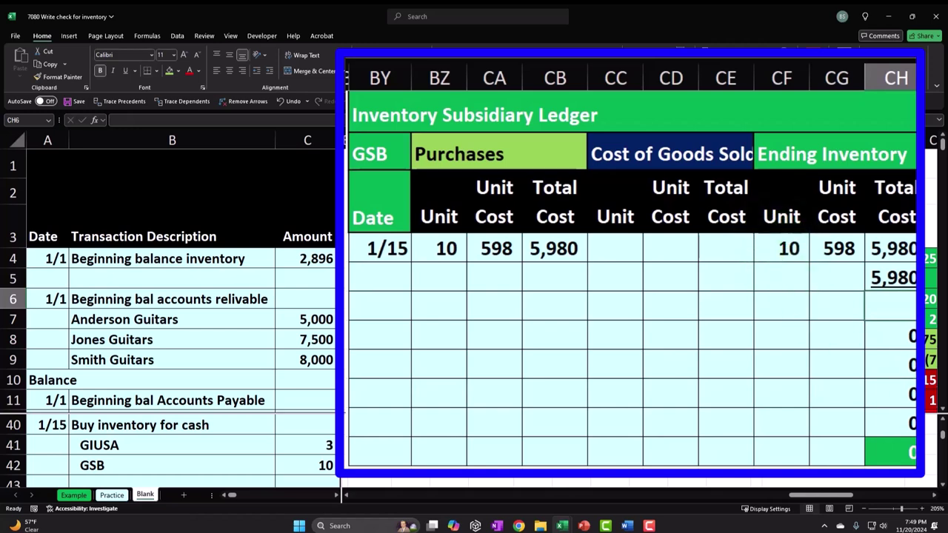
{"action": "key", "text": "Return"}
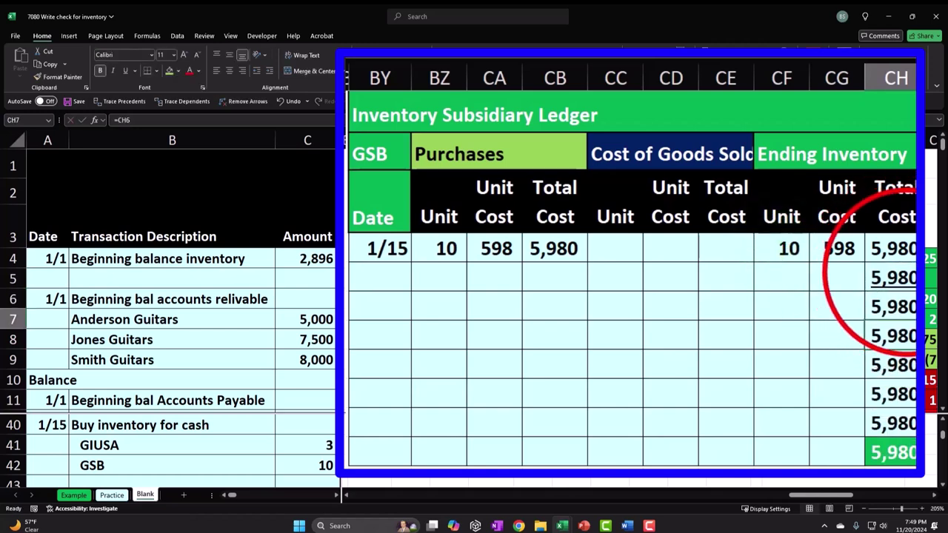
{"action": "left_click", "coordinate": [896, 277]}
{"action": "left_click", "coordinate": [491, 319]}
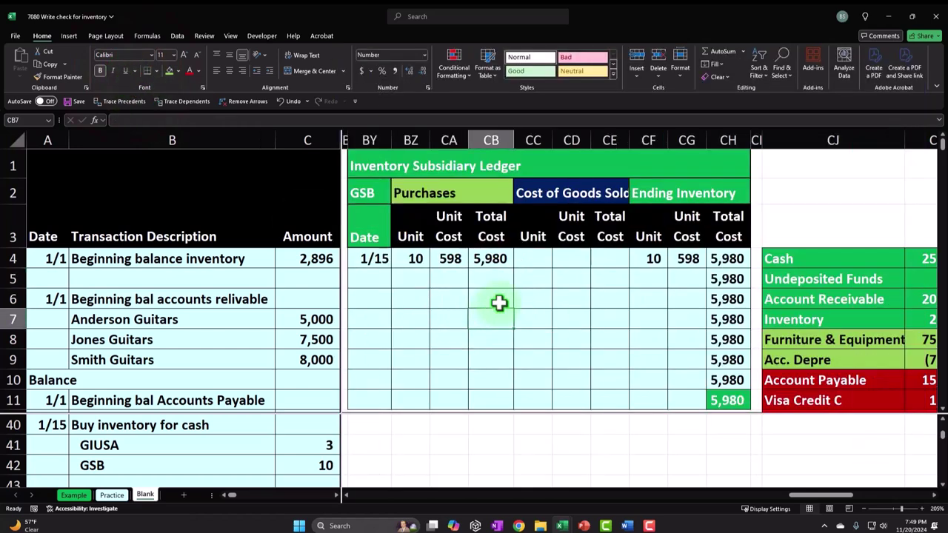
- Review the inventory check formula in AR1 and trace the cells that depend on it
{"action": "key", "text": "Left"}
{"action": "key", "text": "Left"}
{"action": "key", "text": "Left"}
{"action": "key", "text": "Left"}
{"action": "key", "text": "Left"}
{"action": "key", "text": "Left"}
{"action": "key", "text": "Left"}
{"action": "key", "text": "Left"}
{"action": "key", "text": "Left"}
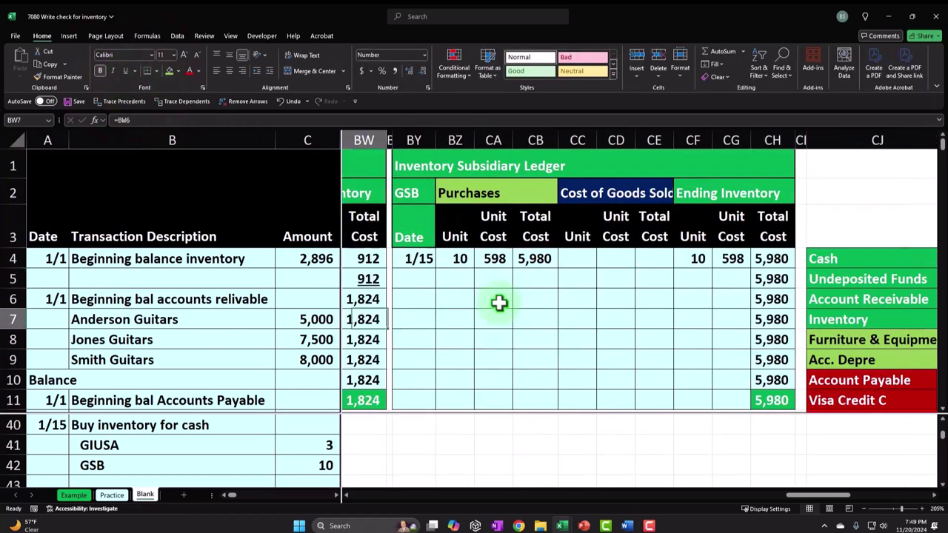
{"action": "key", "text": "Left"}
{"action": "key", "text": "Left"}
{"action": "key", "text": "Left"}
{"action": "key", "text": "Left"}
{"action": "key", "text": "Left"}
{"action": "key", "text": "Left"}
{"action": "key", "text": "Left"}
{"action": "key", "text": "Left"}
{"action": "key", "text": "Left"}
{"action": "key", "text": "Left"}
{"action": "key", "text": "Left"}
{"action": "key", "text": "Left"}
{"action": "key", "text": "Left"}
{"action": "key", "text": "Left"}
{"action": "key", "text": "Left"}
{"action": "key", "text": "Left"}
{"action": "key", "text": "Left"}
{"action": "key", "text": "Left"}
{"action": "key", "text": "Left"}
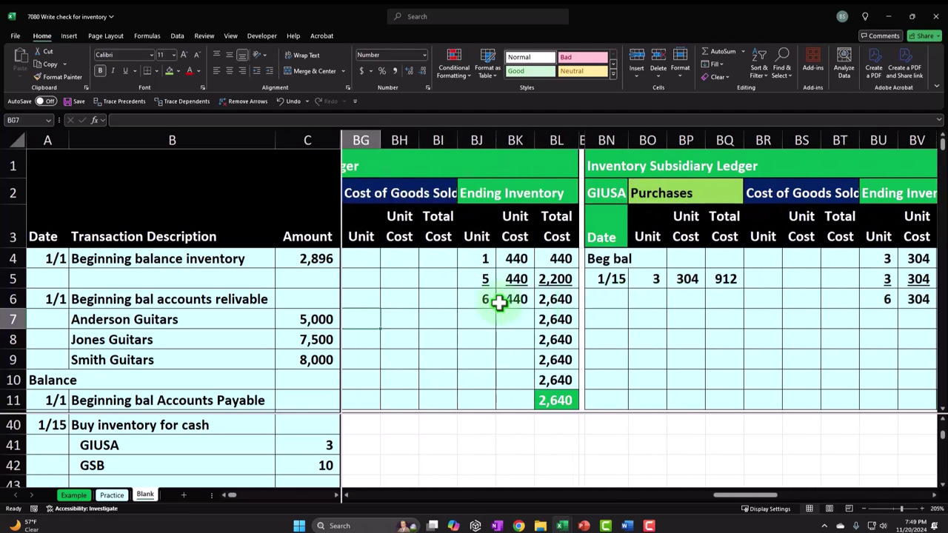
{"action": "key", "text": "Left"}
{"action": "key", "text": "Left"}
{"action": "key", "text": "Left"}
{"action": "key", "text": "Left"}
{"action": "key", "text": "Left"}
{"action": "key", "text": "Left"}
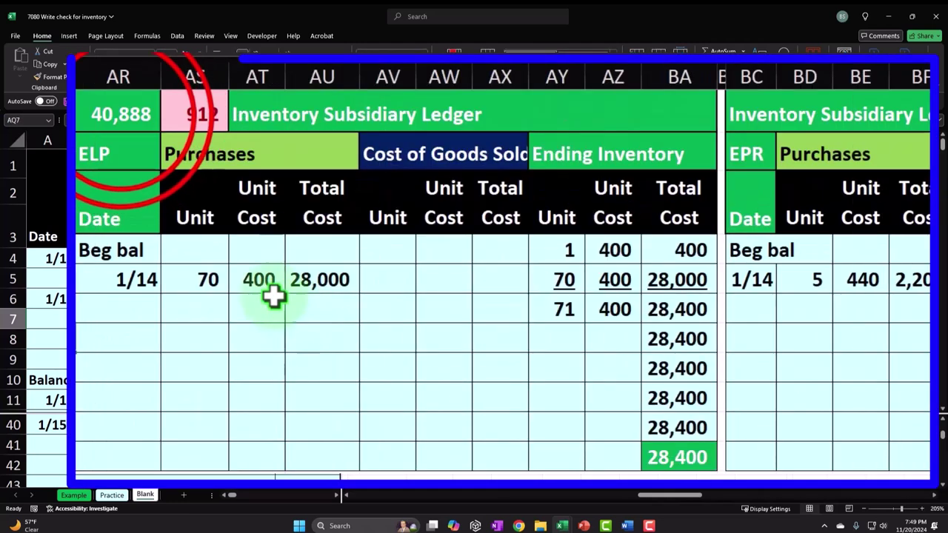
{"action": "left_click", "coordinate": [376, 164]}
{"action": "double_click", "coordinate": [122, 115]}
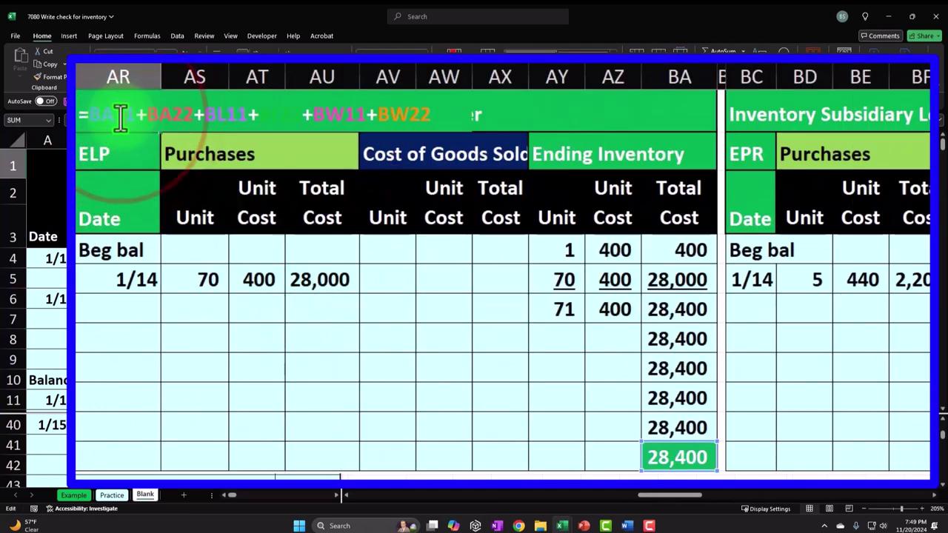
{"action": "key", "text": "Escape"}
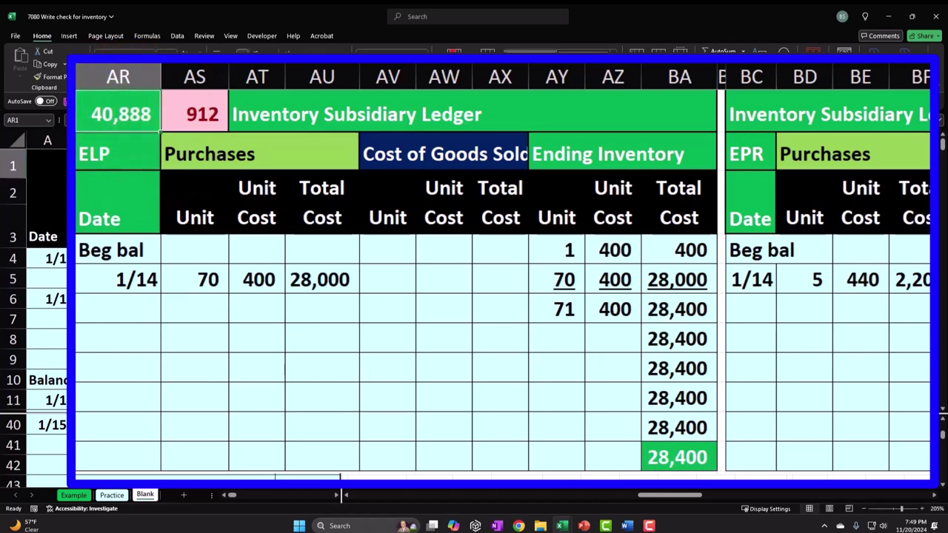
{"action": "key", "text": "alt+m+d"}
{"action": "mouse_move", "coordinate": [692, 503]}
{"action": "left_mouse_down"}
{"action": "mouse_move", "coordinate": [885, 507]}
{"action": "mouse_move", "coordinate": [859, 508]}
{"action": "mouse_move", "coordinate": [835, 493]}
{"action": "mouse_move", "coordinate": [790, 512]}
{"action": "mouse_move", "coordinate": [638, 502]}
{"action": "mouse_move", "coordinate": [644, 469]}
{"action": "left_mouse_up"}
{"action": "left_click", "coordinate": [618, 399]}
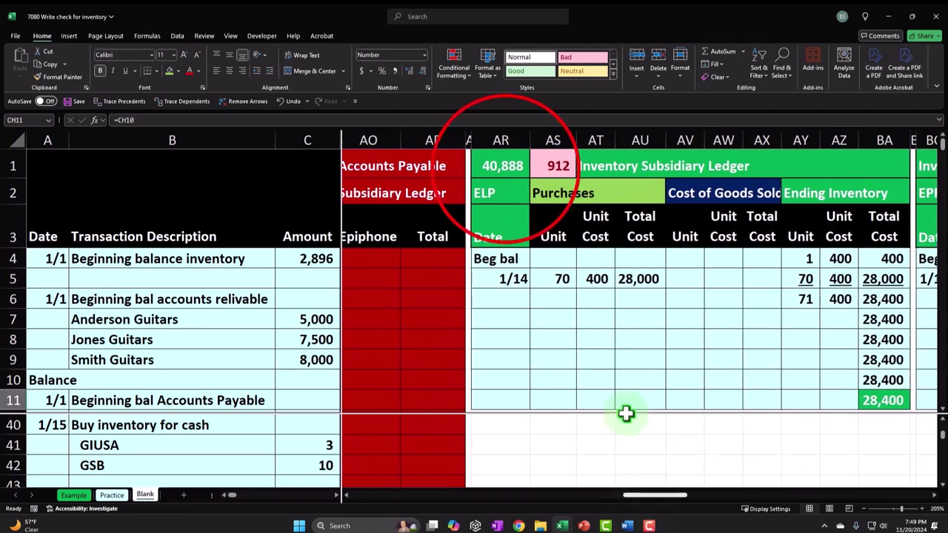
- Add the new ledger balances BW22 and CH22 to AR1, giving 46,868, then trace precedents
{"action": "double_click", "coordinate": [501, 166]}
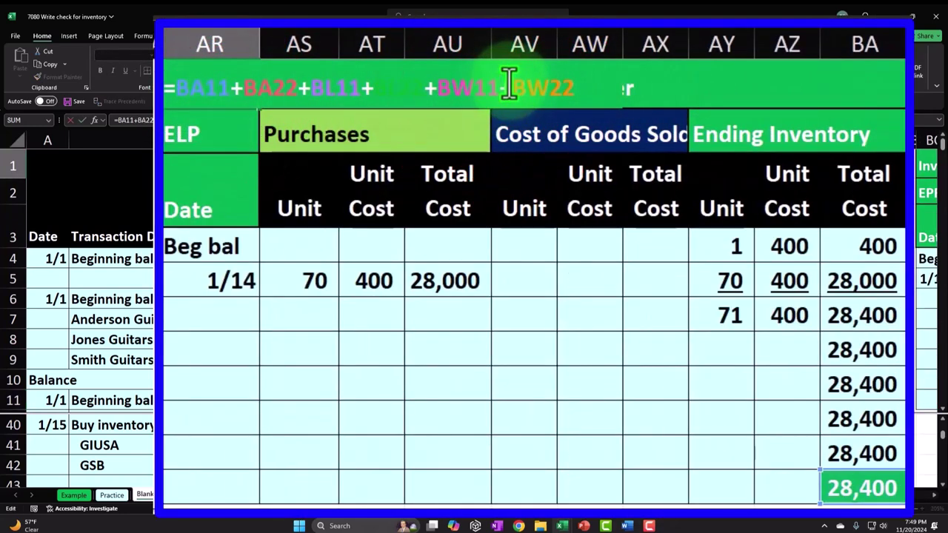
{"action": "type", "text": "+"}
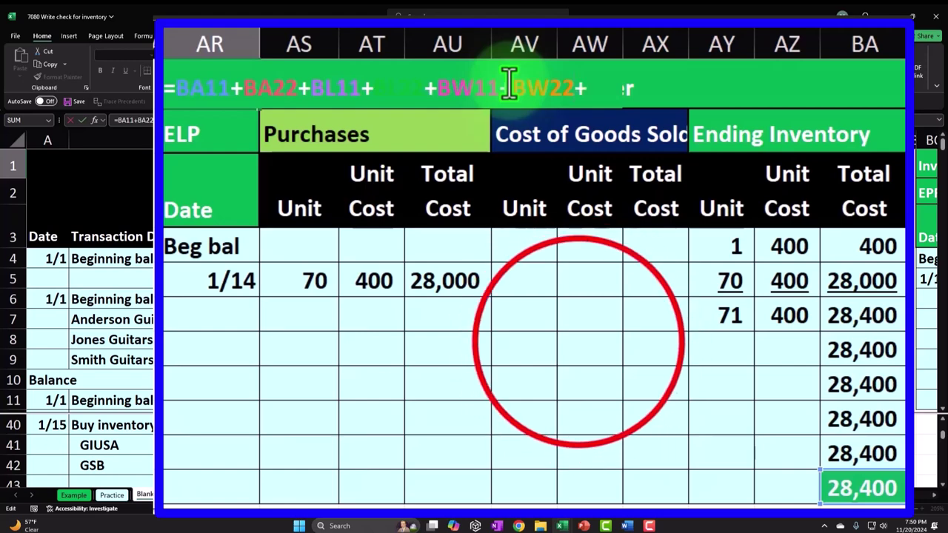
{"action": "left_click", "coordinate": [716, 315]}
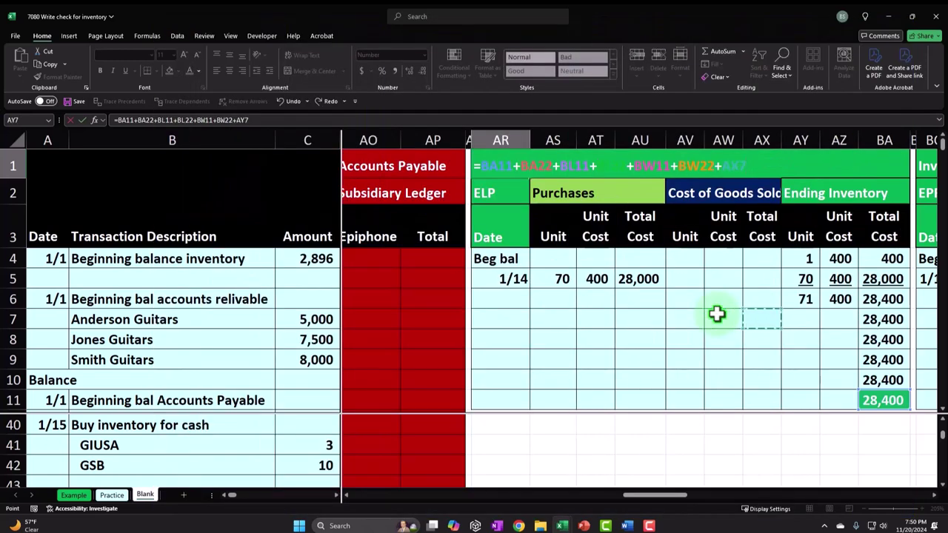
{"action": "key", "text": "Right"}
{"action": "key", "text": "Right"}
{"action": "key", "text": "Right"}
{"action": "key", "text": "Right"}
{"action": "key", "text": "Right"}
{"action": "key", "text": "Right"}
{"action": "key", "text": "Right"}
{"action": "key", "text": "Right"}
{"action": "key", "text": "Right"}
{"action": "key", "text": "Right"}
{"action": "key", "text": "Right"}
{"action": "key", "text": "Right"}
{"action": "key", "text": "Right"}
{"action": "key", "text": "Right"}
{"action": "key", "text": "Right"}
{"action": "key", "text": "Right"}
{"action": "key", "text": "Right"}
{"action": "key", "text": "Right"}
{"action": "key", "text": "Right"}
{"action": "key", "text": "Right"}
{"action": "key", "text": "Right"}
{"action": "key", "text": "Right"}
{"action": "key", "text": "Right"}
{"action": "key", "text": "Right"}
{"action": "key", "text": "Right"}
{"action": "key", "text": "Right"}
{"action": "key", "text": "Right"}
{"action": "key", "text": "Right"}
{"action": "key", "text": "Right"}
{"action": "key", "text": "Right"}
{"action": "key", "text": "Right"}
{"action": "key", "text": "Right"}
{"action": "key", "text": "Right"}
{"action": "key", "text": "Right"}
{"action": "key", "text": "Right"}
{"action": "key", "text": "Right"}
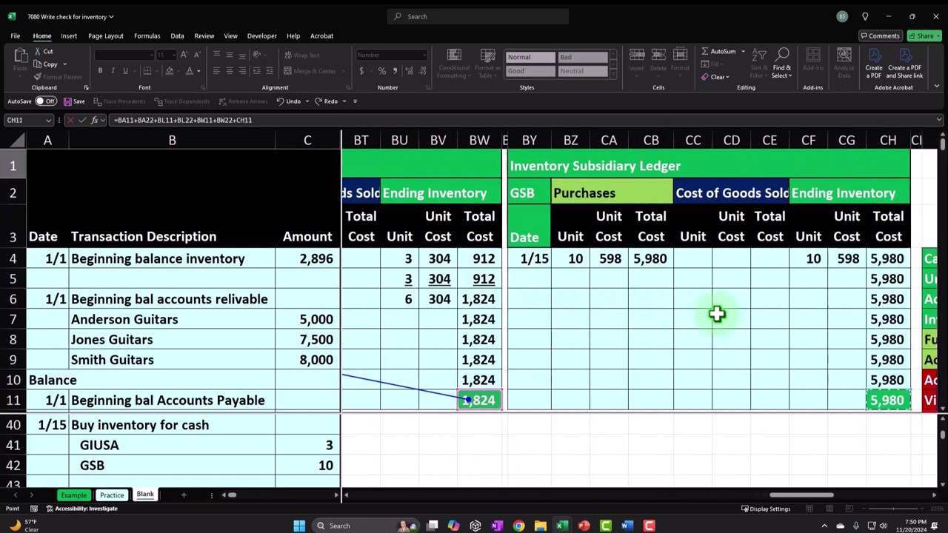
{"action": "scroll", "coordinate": [815, 326], "scroll_direction": "down", "scroll_amount": 4}
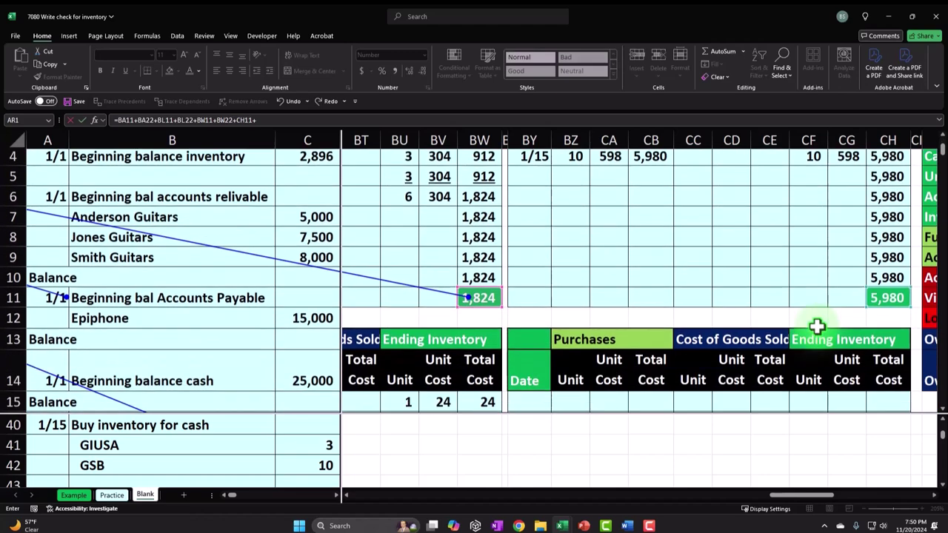
{"action": "left_click", "coordinate": [886, 344]}
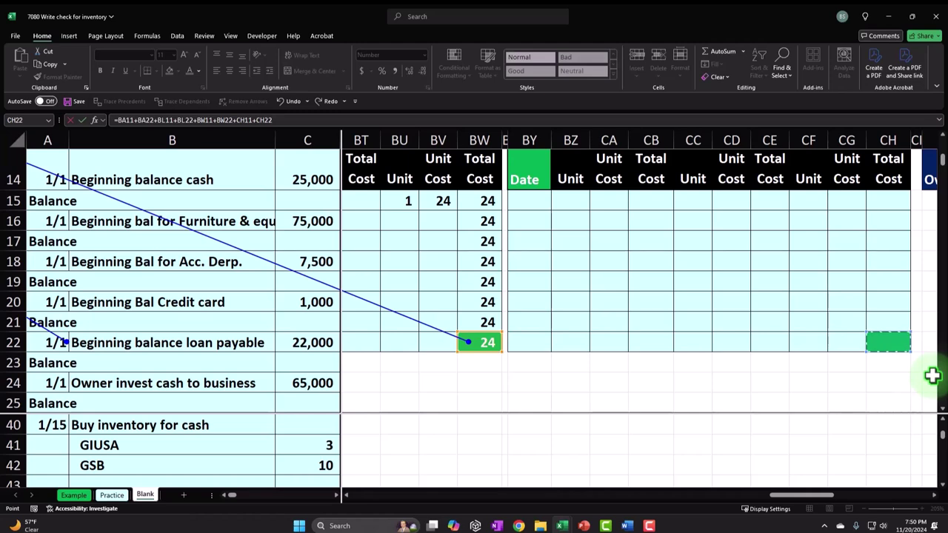
{"action": "key", "text": "Return"}
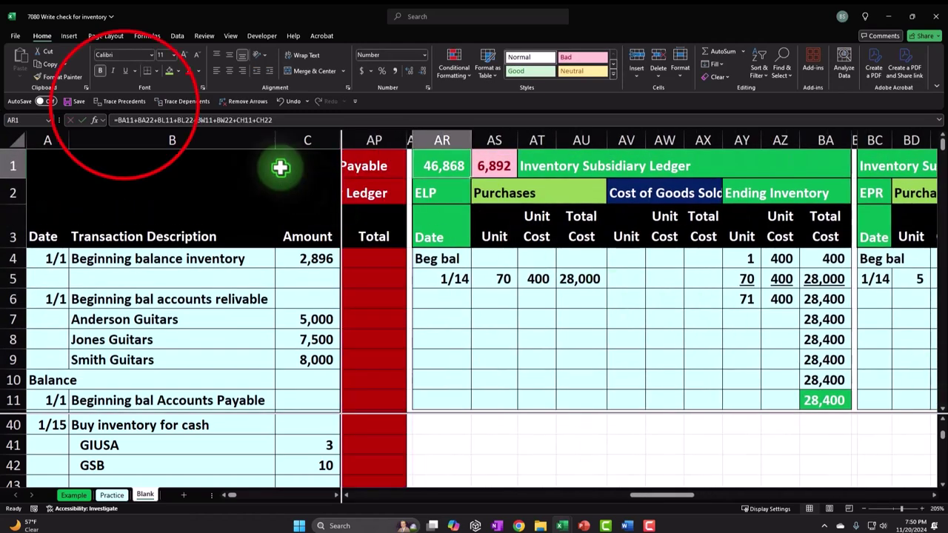
{"action": "left_click", "coordinate": [118, 101]}
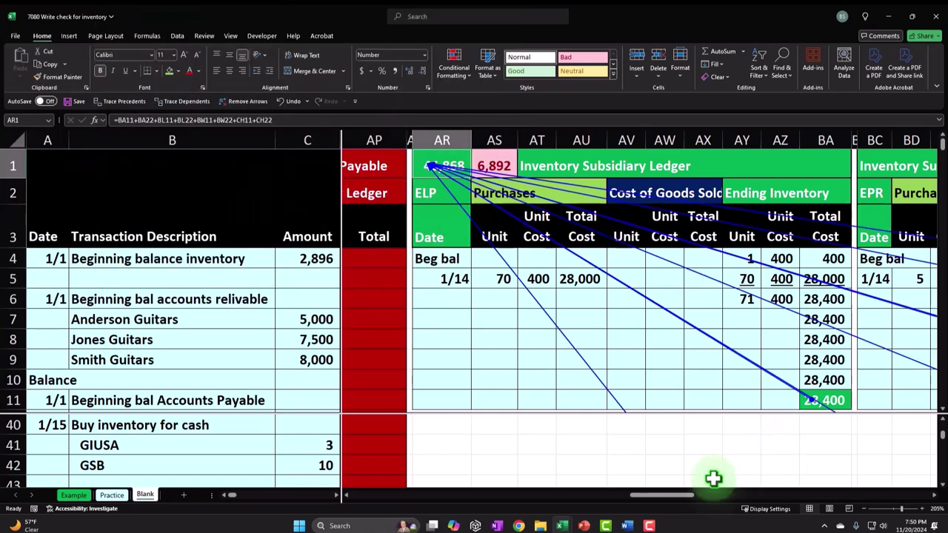
{"action": "mouse_move", "coordinate": [676, 493]}
{"action": "left_mouse_down"}
{"action": "mouse_move", "coordinate": [694, 503]}
{"action": "mouse_move", "coordinate": [751, 502]}
{"action": "mouse_move", "coordinate": [680, 523]}
{"action": "left_mouse_up"}
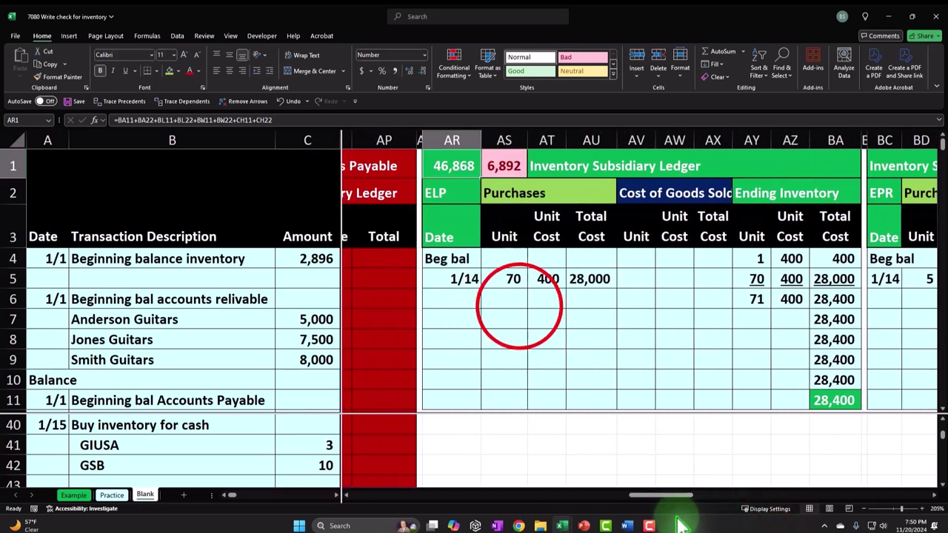
- Remove the trace arrows and turn off the worksheet split
{"action": "left_click", "coordinate": [519, 306]}
{"action": "left_click", "coordinate": [248, 102]}
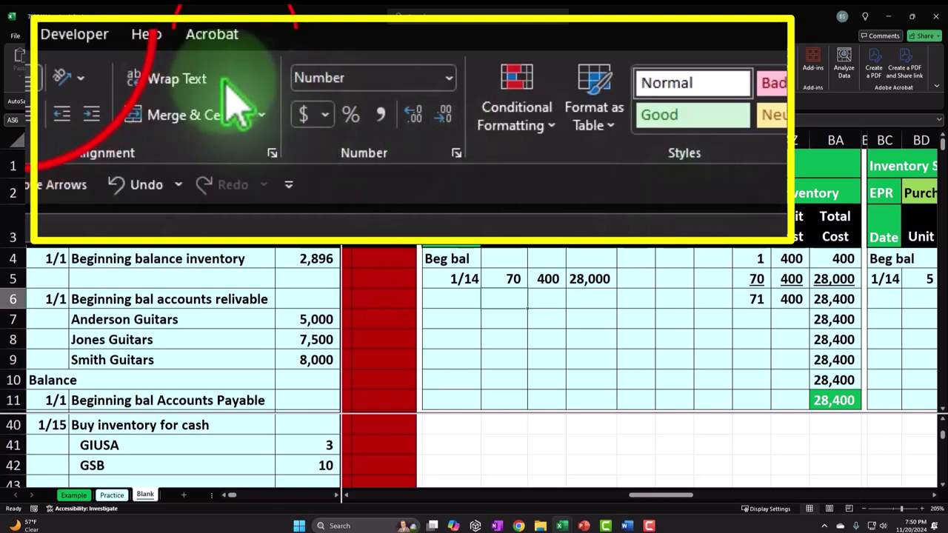
{"action": "left_click", "coordinate": [37, 34]}
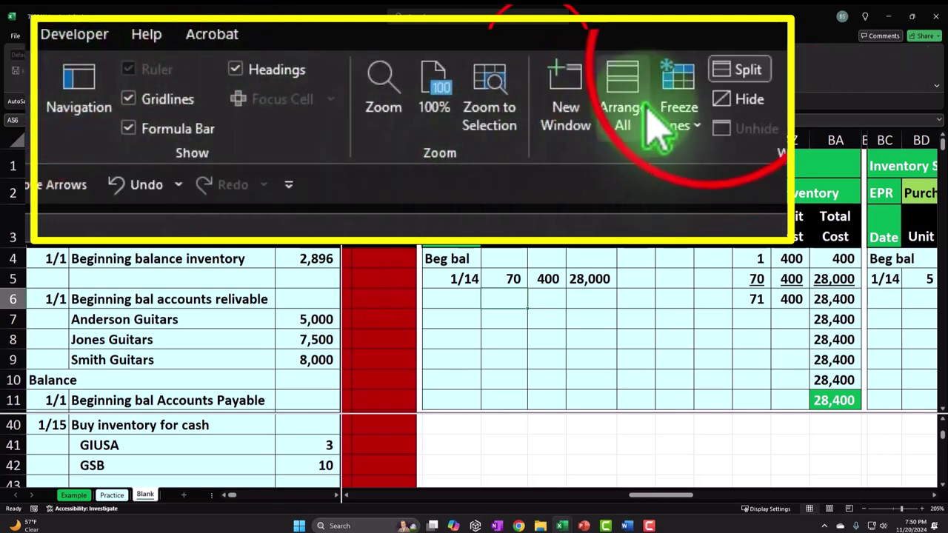
{"action": "left_click", "coordinate": [736, 71]}
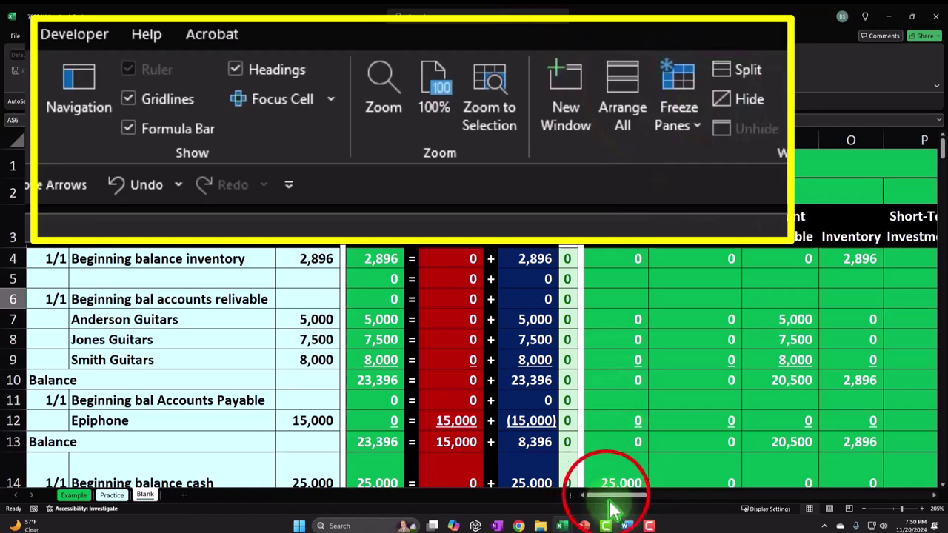
- Freeze header rows 1–3 by applying Freeze Panes at cell A4
{"action": "left_click", "coordinate": [188, 339]}
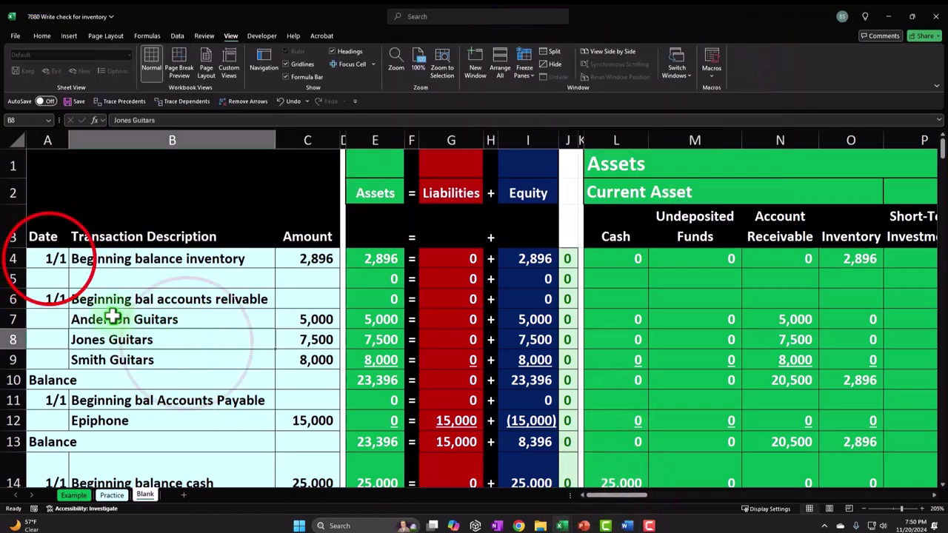
{"action": "left_click", "coordinate": [49, 259]}
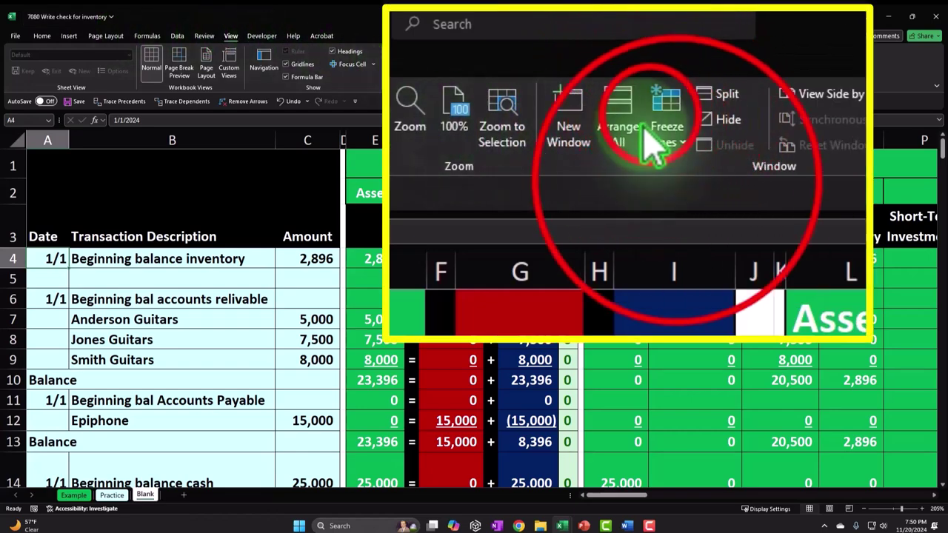
{"action": "left_click", "coordinate": [666, 122]}
{"action": "left_click", "coordinate": [678, 182]}
{"action": "left_click", "coordinate": [359, 340]}
{"action": "scroll", "coordinate": [355, 341], "scroll_direction": "down", "scroll_amount": 11}
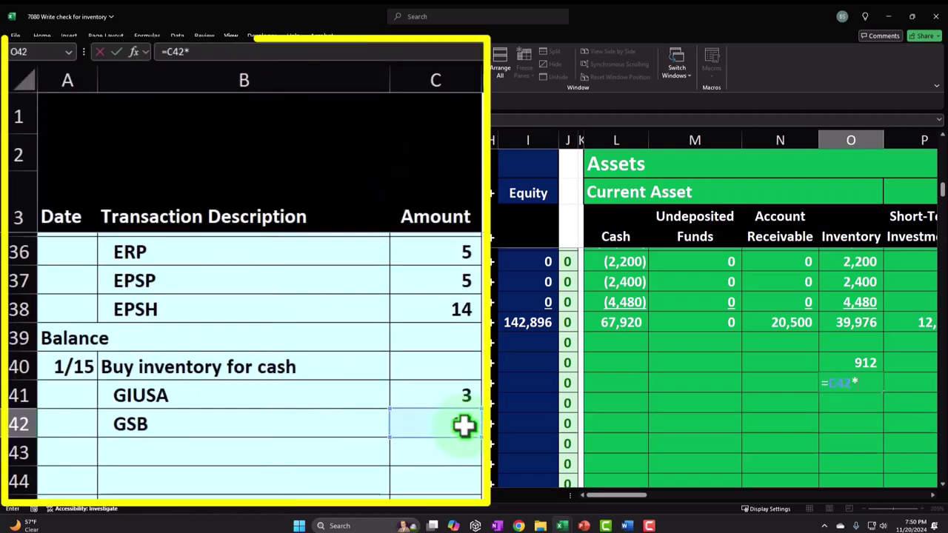
- Complete O42 as =C42*CG4, recording a 5,980 GSB inventory increase
{"action": "key", "text": "Up"}
{"action": "key", "text": "Up"}
{"action": "key", "text": "Up"}
{"action": "key", "text": "Up"}
{"action": "key", "text": "Up"}
{"action": "key", "text": "Up"}
{"action": "key", "text": "Up"}
{"action": "key", "text": "Up"}
{"action": "key", "text": "Up"}
{"action": "key", "text": "Up"}
{"action": "key", "text": "Up"}
{"action": "key", "text": "Up"}
{"action": "key", "text": "Up"}
{"action": "key", "text": "Up"}
{"action": "key", "text": "Up"}
{"action": "key", "text": "Up"}
{"action": "key", "text": "Up"}
{"action": "key", "text": "Up"}
{"action": "key", "text": "Up"}
{"action": "key", "text": "Up"}
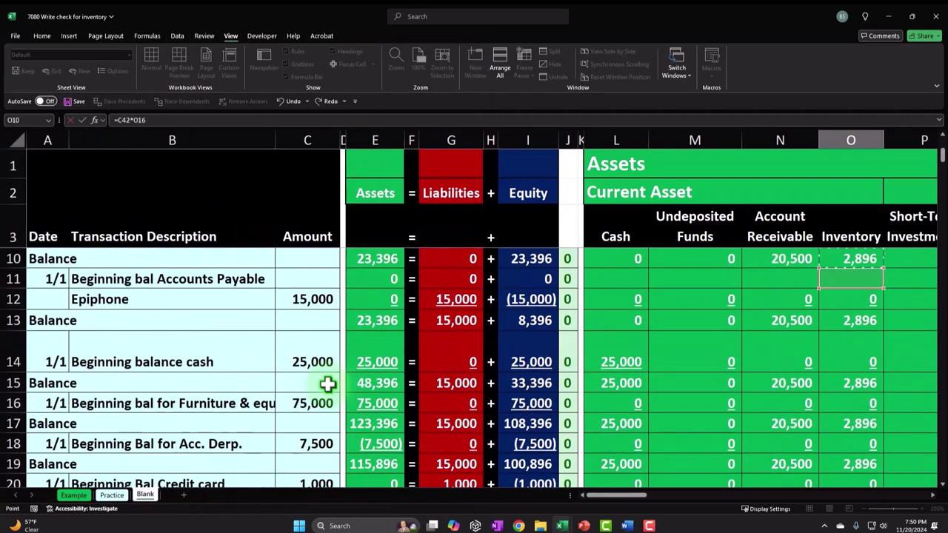
{"action": "key", "text": "Right"}
{"action": "key", "text": "Right"}
{"action": "key", "text": "Right"}
{"action": "key", "text": "Right"}
{"action": "key", "text": "Right"}
{"action": "key", "text": "Right"}
{"action": "key", "text": "Right"}
{"action": "key", "text": "Right"}
{"action": "key", "text": "Right"}
{"action": "key", "text": "Right"}
{"action": "key", "text": "Right"}
{"action": "key", "text": "Right"}
{"action": "key", "text": "Right"}
{"action": "key", "text": "Right"}
{"action": "key", "text": "Right"}
{"action": "key", "text": "Right"}
{"action": "key", "text": "Right"}
{"action": "key", "text": "Right"}
{"action": "key", "text": "Right"}
{"action": "key", "text": "Right"}
{"action": "key", "text": "Right"}
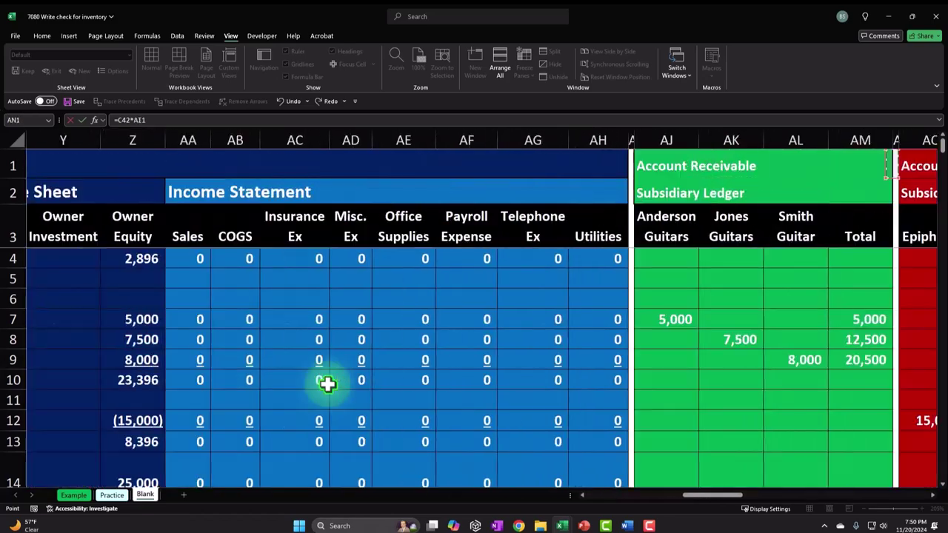
{"action": "key", "text": "Right"}
{"action": "key", "text": "Right"}
{"action": "key", "text": "Right"}
{"action": "key", "text": "Right"}
{"action": "key", "text": "Right"}
{"action": "key", "text": "Right"}
{"action": "key", "text": "Right"}
{"action": "key", "text": "Right"}
{"action": "key", "text": "Right"}
{"action": "key", "text": "Right"}
{"action": "key", "text": "Right"}
{"action": "key", "text": "Right"}
{"action": "key", "text": "Right"}
{"action": "key", "text": "Right"}
{"action": "key", "text": "Right"}
{"action": "key", "text": "Right"}
{"action": "key", "text": "Right"}
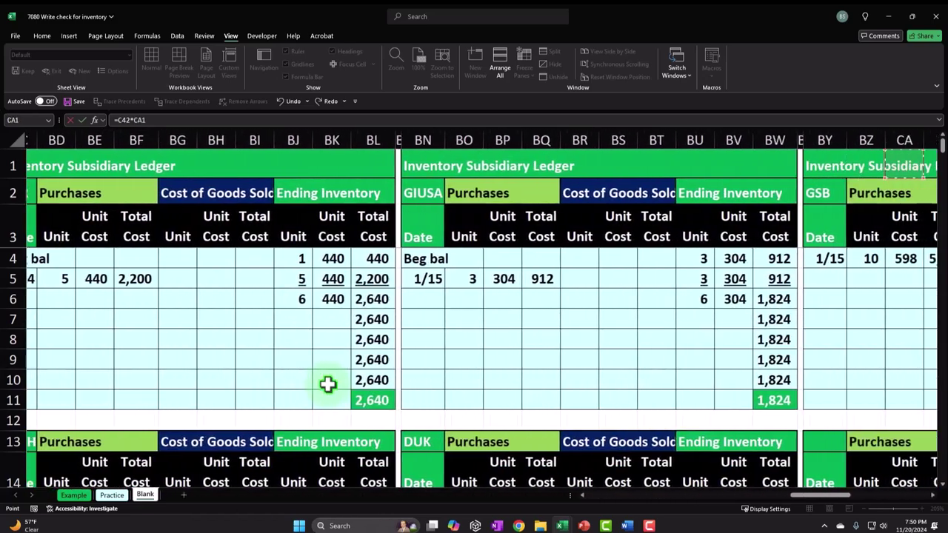
{"action": "key", "text": "Right"}
{"action": "key", "text": "Right"}
{"action": "key", "text": "Right"}
{"action": "key", "text": "Right"}
{"action": "key", "text": "Down"}
{"action": "key", "text": "Down"}
{"action": "key", "text": "Down"}
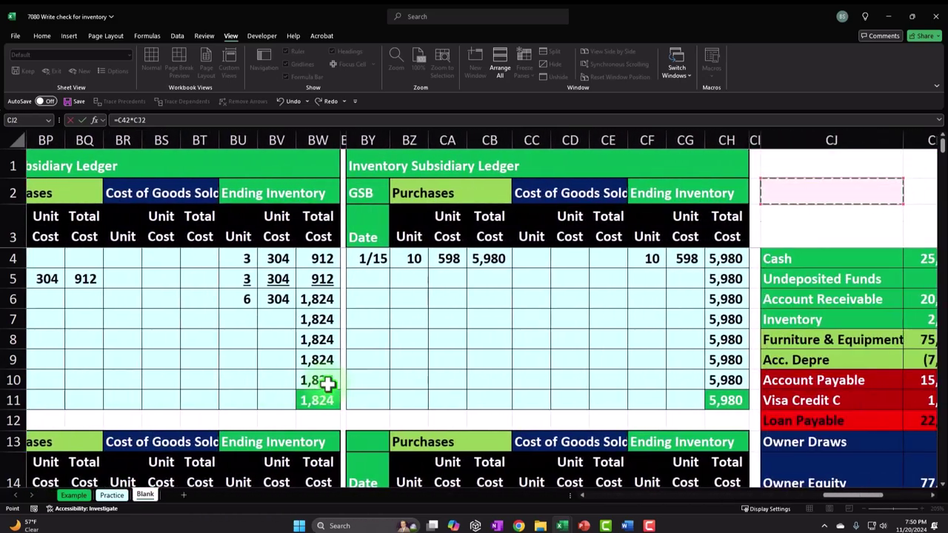
{"action": "key", "text": "Return"}
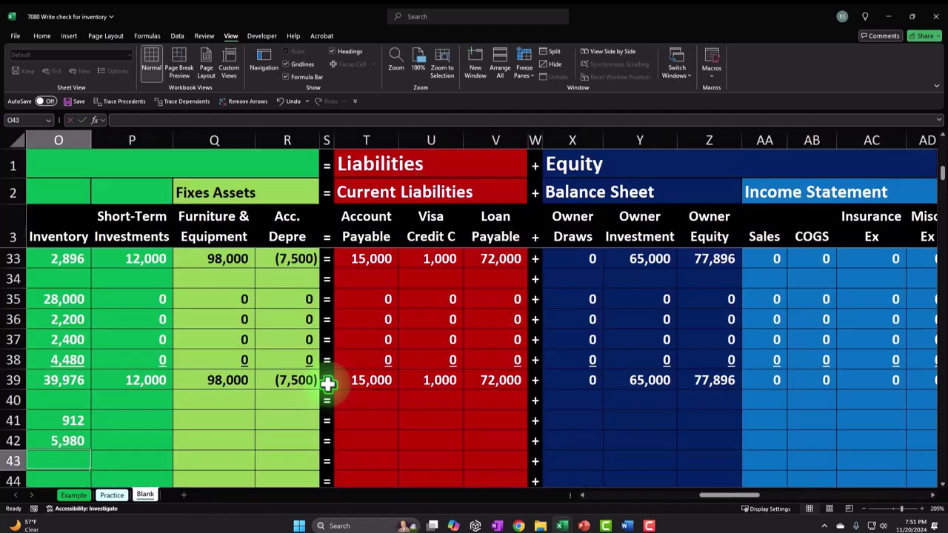
{"action": "key", "text": "Left"}
{"action": "key", "text": "Left"}
{"action": "key", "text": "Left"}
{"action": "key", "text": "Left"}
{"action": "key", "text": "Left"}
{"action": "key", "text": "Left"}
{"action": "key", "text": "Left"}
{"action": "key", "text": "Left"}
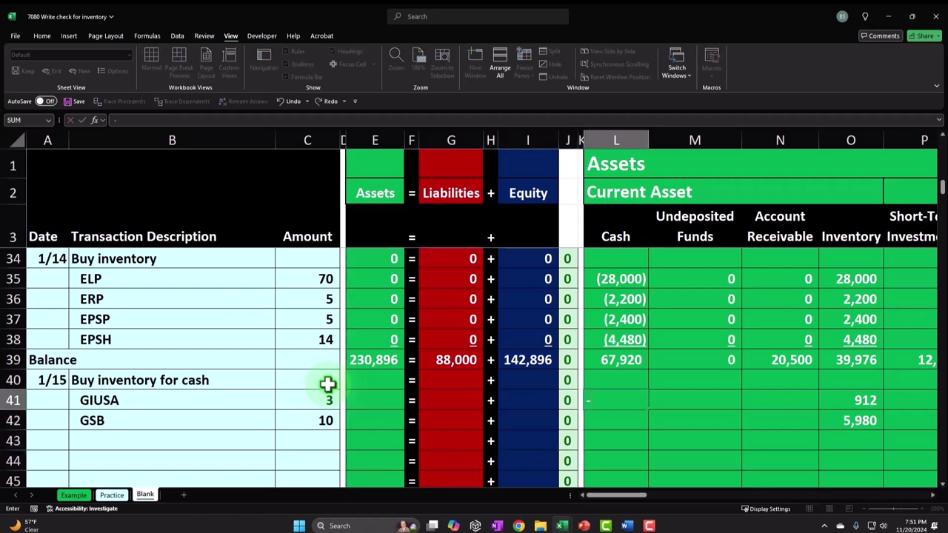
- Credit cash for the 912 inventory amount and copy the assets, liabilities and equity totals down to rows 40–42
{"action": "key", "text": "Right"}
{"action": "key", "text": "Right"}
{"action": "key", "text": "Right"}
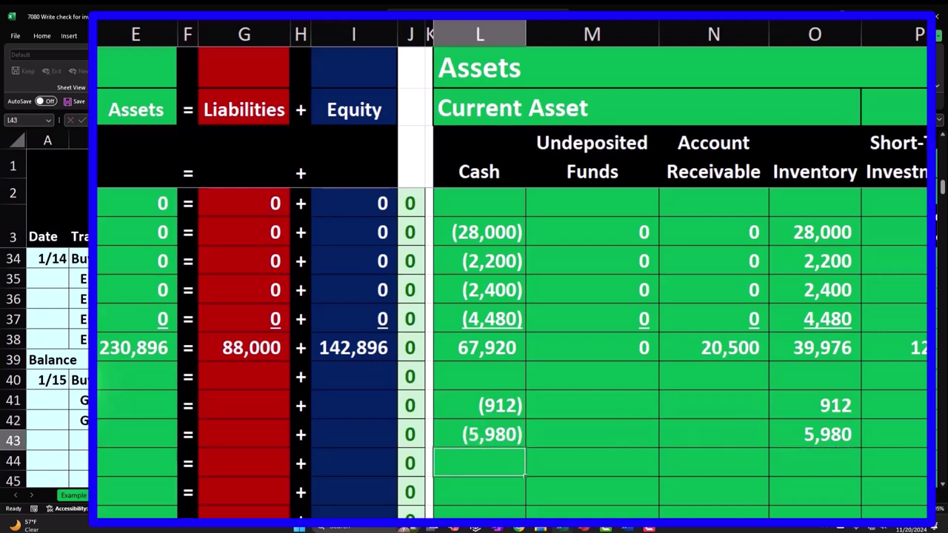
{"action": "left_click", "coordinate": [138, 375]}
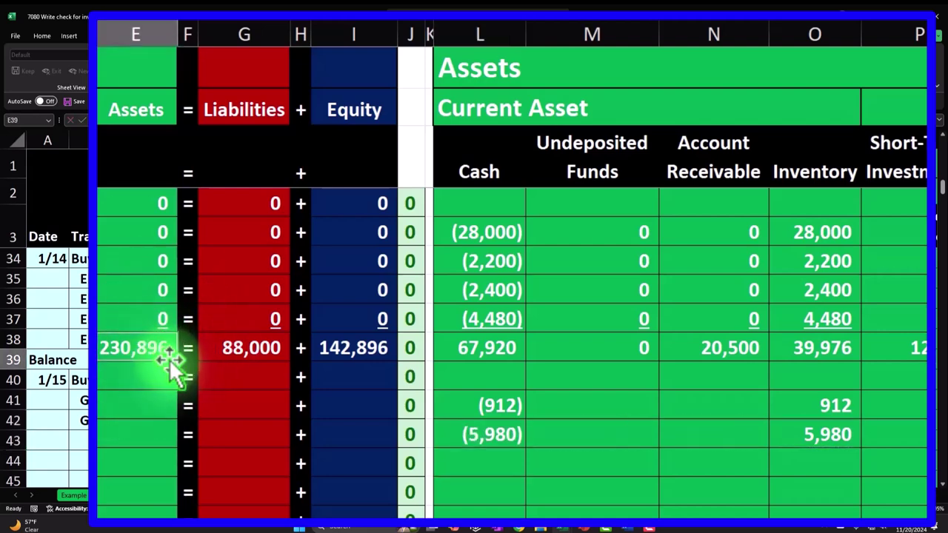
{"action": "left_click_drag", "start_coordinate": [180, 362], "coordinate": [181, 443]}
{"action": "left_click", "coordinate": [256, 353]}
{"action": "left_click_drag", "start_coordinate": [290, 372], "coordinate": [277, 442]}
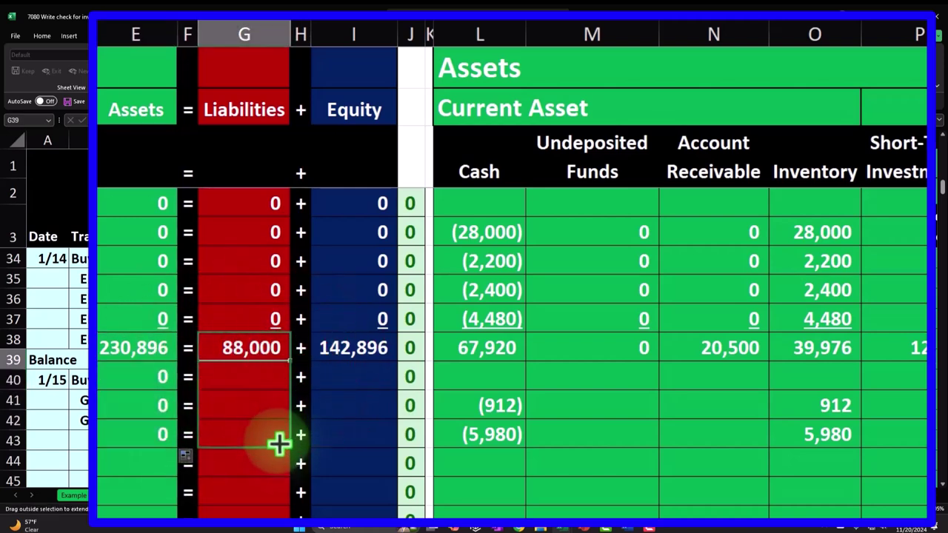
{"action": "left_click", "coordinate": [383, 361]}
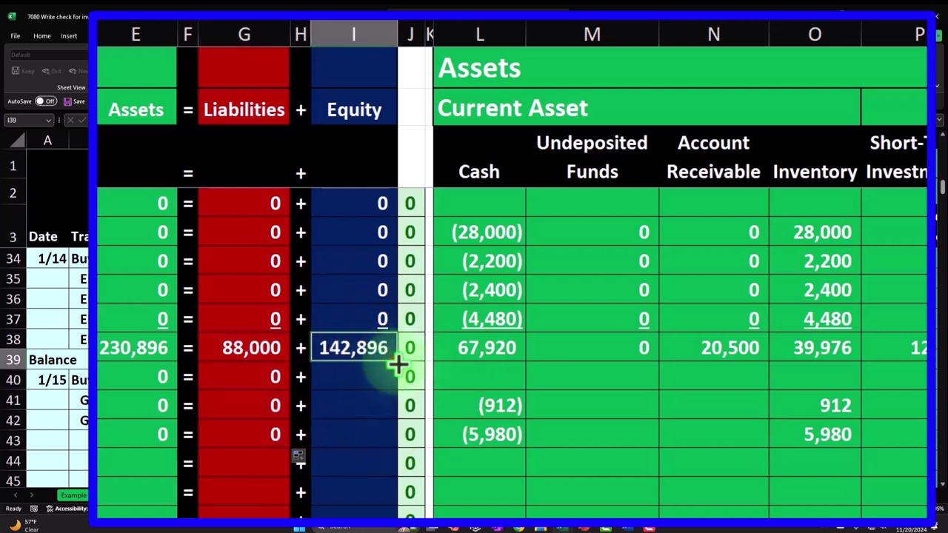
{"action": "left_click_drag", "start_coordinate": [392, 438], "coordinate": [393, 437]}
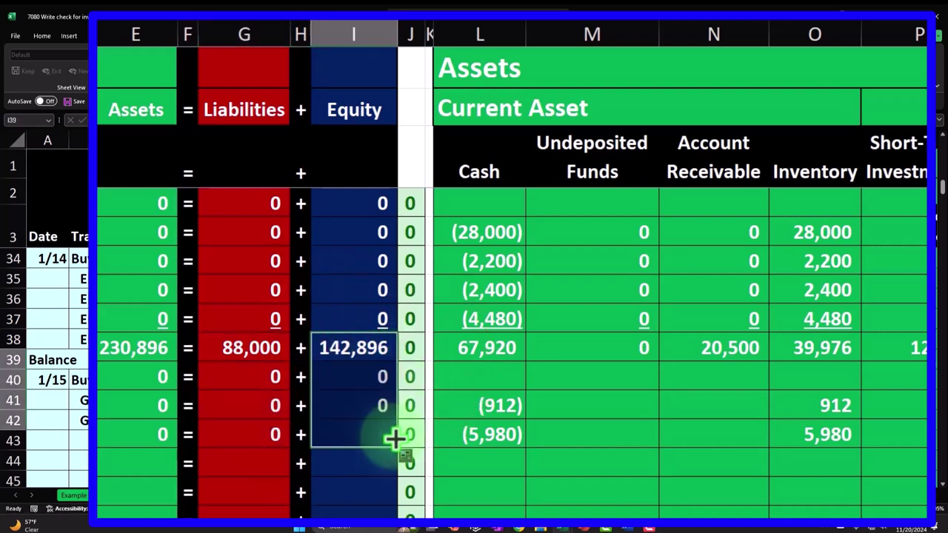
- Fill zeros across every unused account column in row 41, from M41 through Utilities
{"action": "left_click", "coordinate": [535, 407]}
{"action": "type", "text": "0"}
{"action": "key", "text": "Tab"}
{"action": "key", "text": "Tab"}
{"action": "key", "text": "Tab"}
{"action": "type", "text": "0"}
{"action": "key", "text": "Tab"}
{"action": "key", "text": "Tab"}
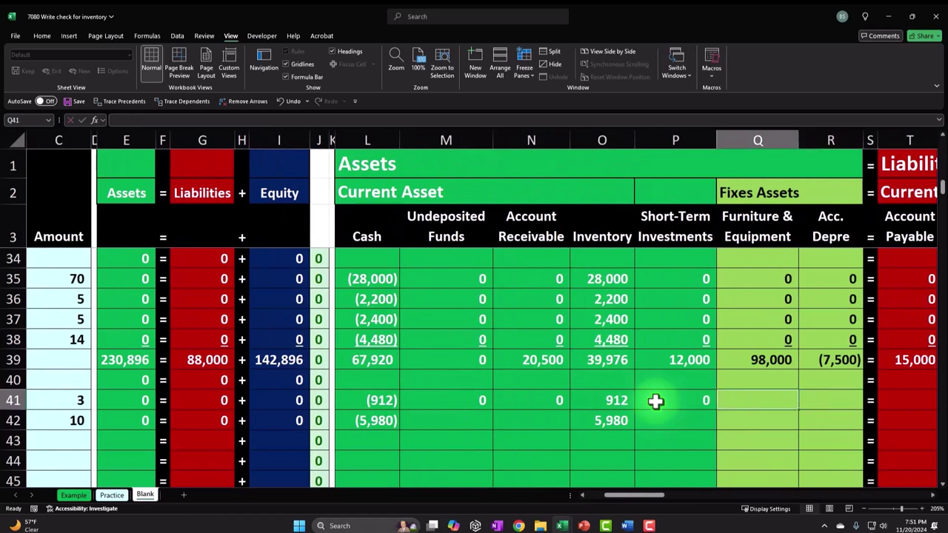
{"action": "key", "text": "Tab"}
{"action": "type", "text": "0"}
{"action": "key", "text": "Tab"}
{"action": "type", "text": "0"}
{"action": "key", "text": "Tab"}
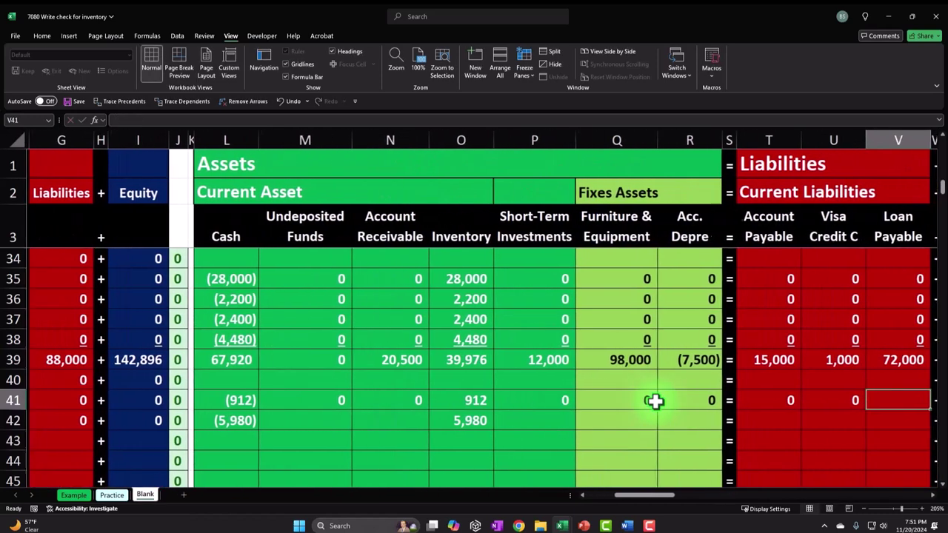
{"action": "type", "text": "0"}
{"action": "key", "text": "Tab"}
{"action": "key", "text": "Tab"}
{"action": "type", "text": "0"}
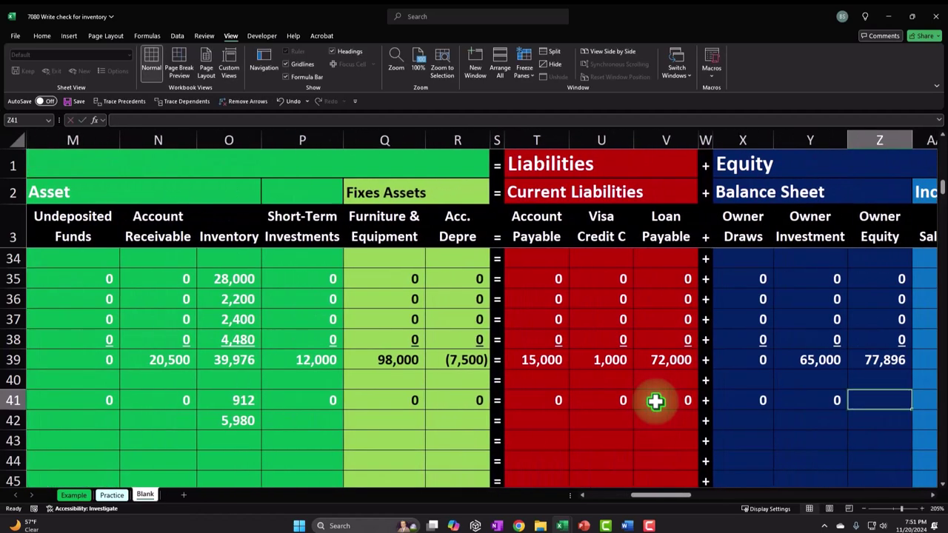
{"action": "type", "text": "\t0\t0\t0\t0\t0"}
{"action": "key", "text": "Tab"}
{"action": "type", "text": "0"}
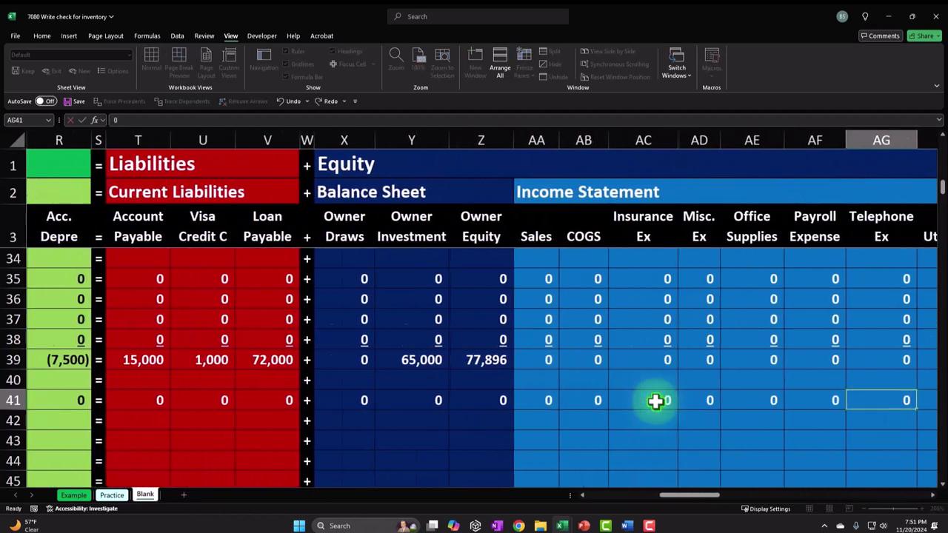
{"action": "type", "text": "\t0\t0\t0\t0"}
{"action": "key", "text": "Return"}
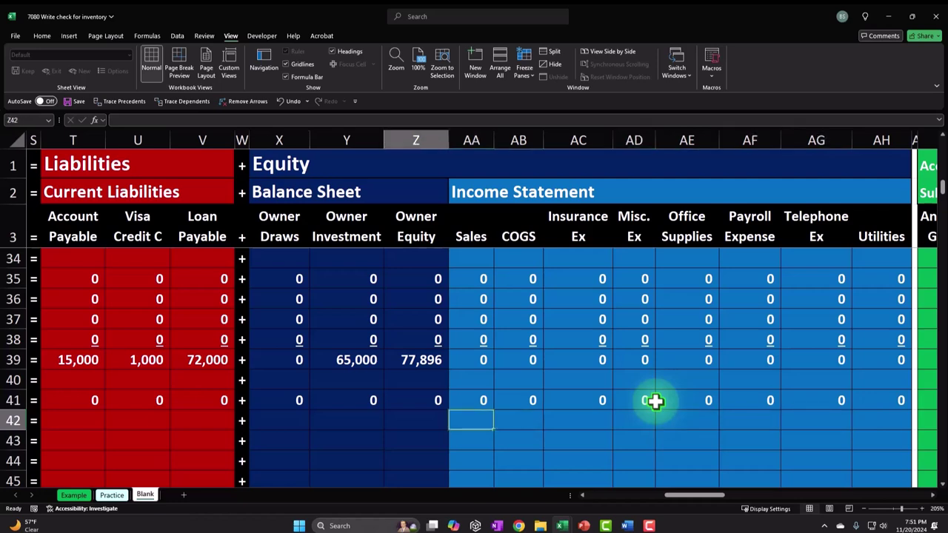
- Fill zeros across row 42's empty account cells, keeping the + operator in W42
{"action": "key", "text": "Left"}
{"action": "key", "text": "Left"}
{"action": "key", "text": "Left"}
{"action": "key", "text": "Left"}
{"action": "key", "text": "Left"}
{"action": "key", "text": "Left"}
{"action": "key", "text": "Left"}
{"action": "key", "text": "Left"}
{"action": "key", "text": "Left"}
{"action": "key", "text": "Left"}
{"action": "key", "text": "Left"}
{"action": "key", "text": "Left"}
{"action": "key", "text": "Left"}
{"action": "key", "text": "Left"}
{"action": "key", "text": "Left"}
{"action": "key", "text": "Left"}
{"action": "key", "text": "Left"}
{"action": "key", "text": "Left"}
{"action": "key", "text": "Left"}
{"action": "key", "text": "Left"}
{"action": "type", "text": "0\t0"}
{"action": "key", "text": "Tab"}
{"action": "key", "text": "Tab"}
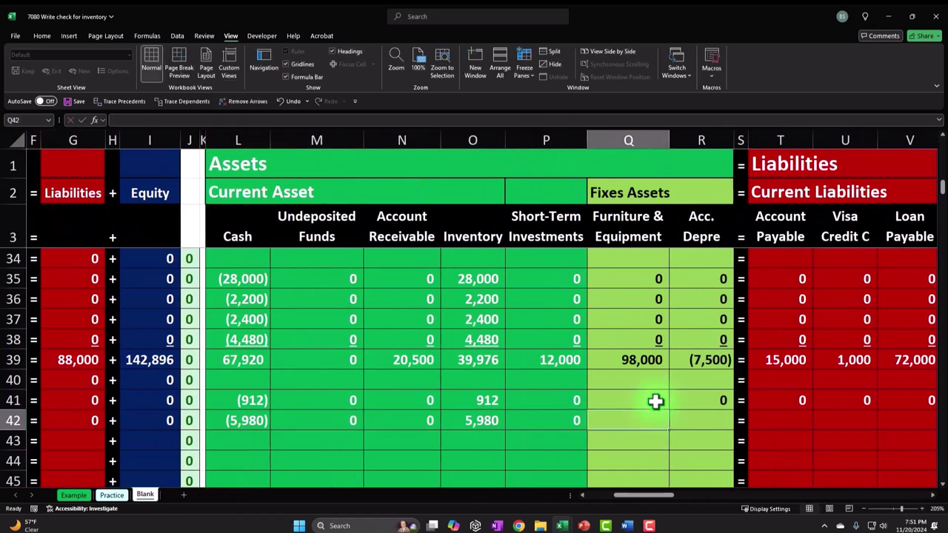
{"action": "key", "text": "Tab"}
{"action": "key", "text": "Tab"}
{"action": "type", "text": "0\t0\t0\t0"}
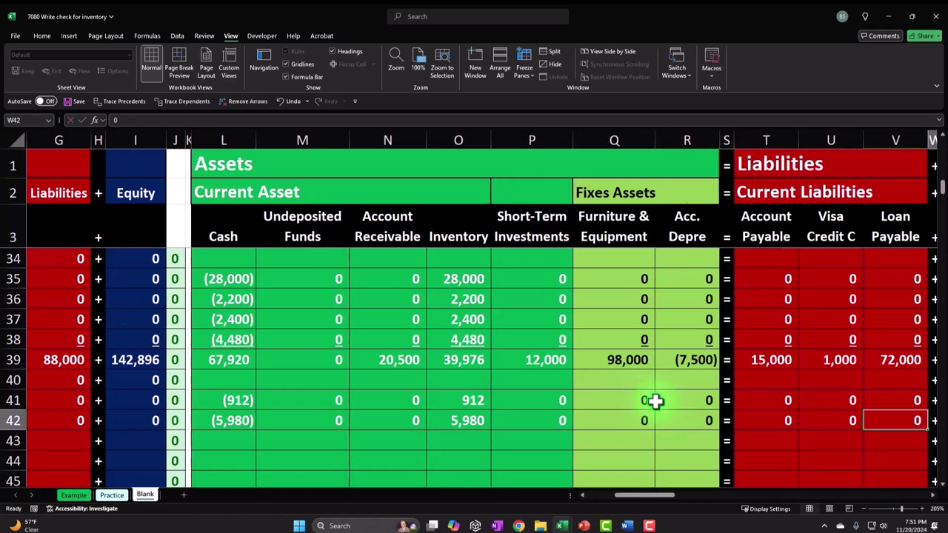
{"action": "key", "text": "shift+Tab"}
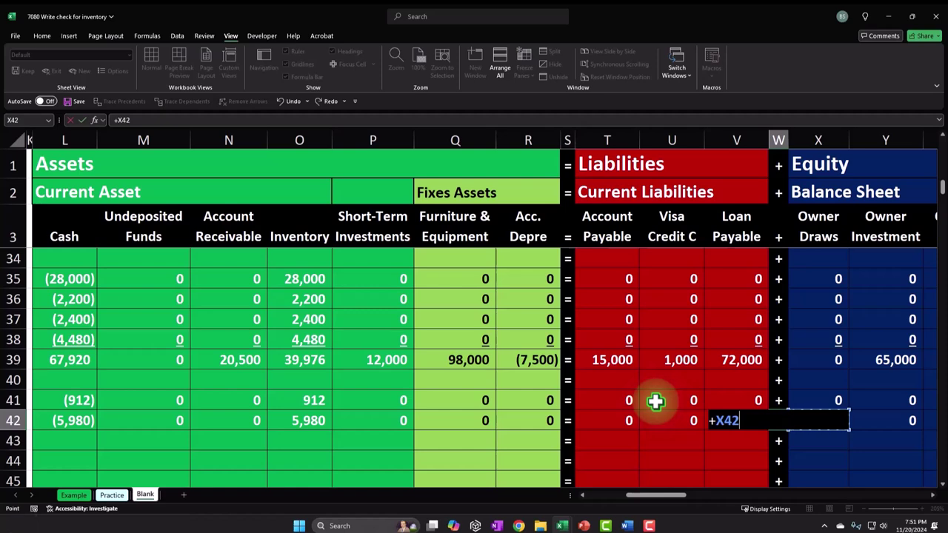
{"action": "key", "text": "Return"}
{"action": "type", "text": "+"}
{"action": "key", "text": "Return"}
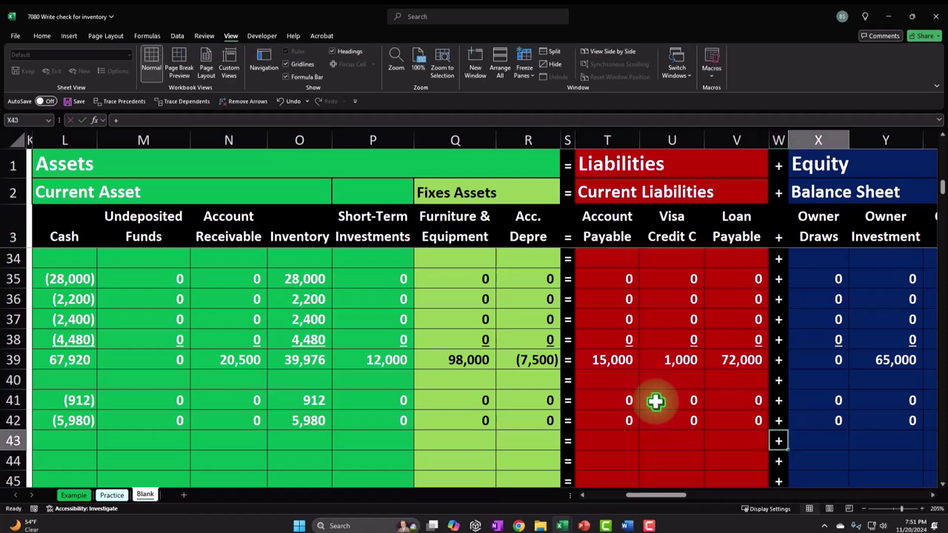
{"action": "key", "text": "Tab"}
{"action": "key", "text": "Tab"}
{"action": "key", "text": "Tab"}
{"action": "key", "text": "Tab"}
{"action": "key", "text": "Tab"}
{"action": "key", "text": "Tab"}
{"action": "key", "text": "Tab"}
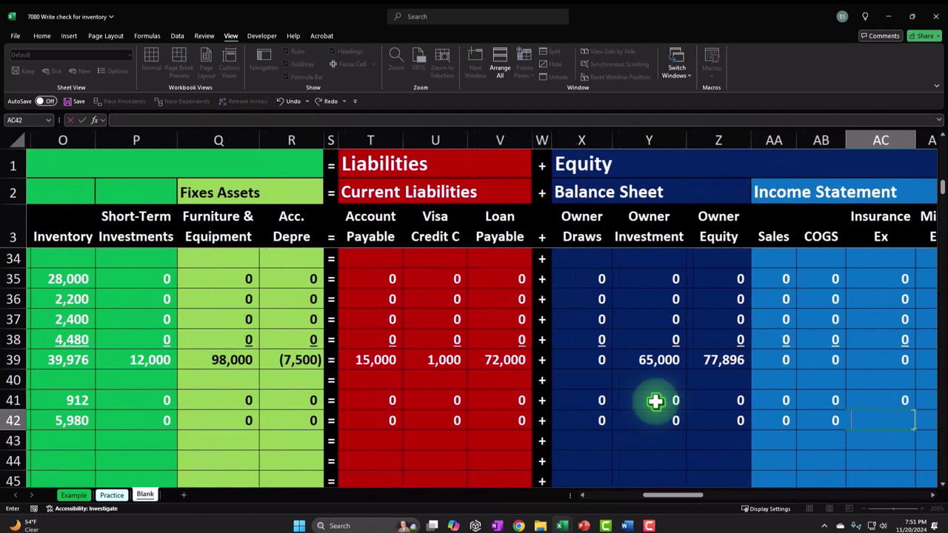
{"action": "key", "text": "Tab"}
{"action": "key", "text": "Tab"}
{"action": "key", "text": "Tab"}
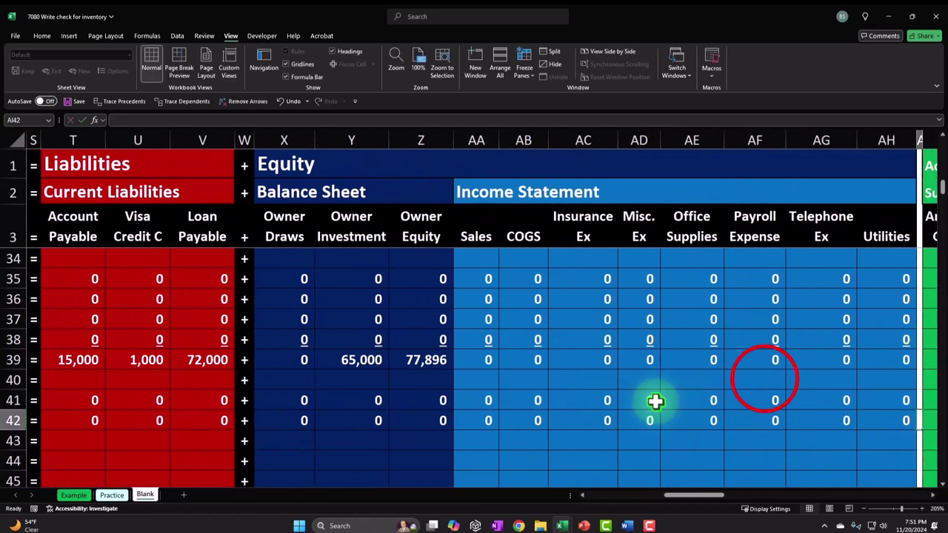
- Underline row 42 amounts in X42:AH42, T42:V42 and L42:R42
{"action": "left_click", "coordinate": [764, 379]}
{"action": "left_click_drag", "start_coordinate": [877, 416], "coordinate": [311, 419]}
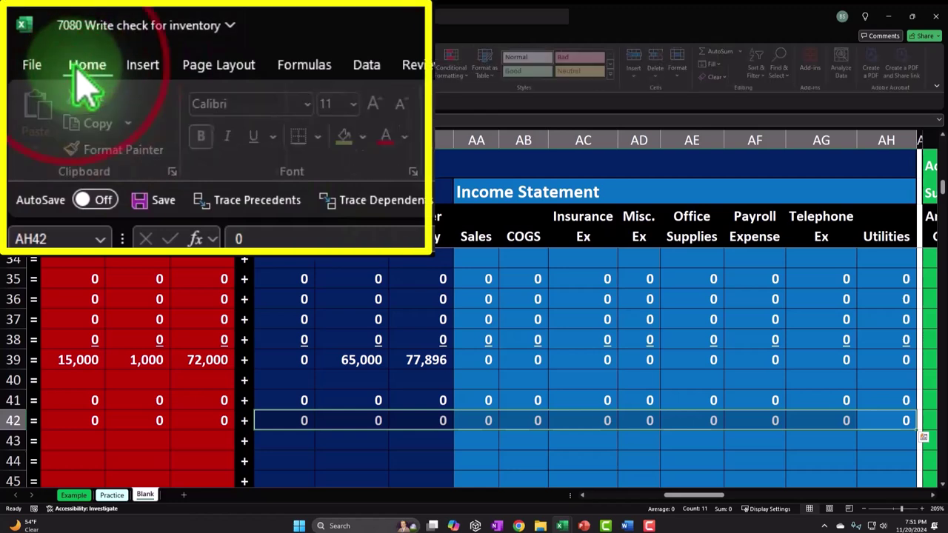
{"action": "left_click", "coordinate": [41, 35]}
{"action": "left_click", "coordinate": [259, 136]}
{"action": "mouse_move", "coordinate": [227, 427]}
{"action": "left_mouse_down"}
{"action": "mouse_move", "coordinate": [64, 423]}
{"action": "mouse_move", "coordinate": [212, 419]}
{"action": "left_mouse_up"}
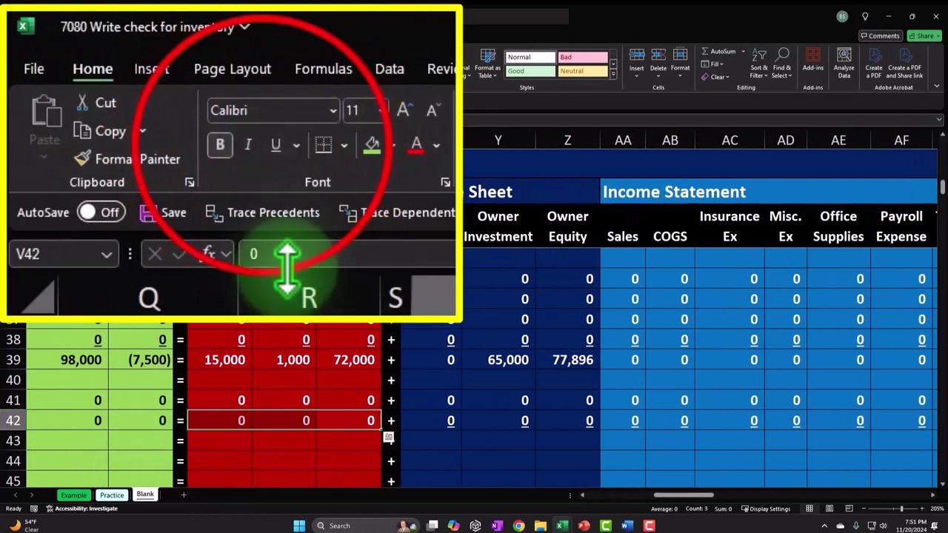
{"action": "left_click", "coordinate": [275, 144]}
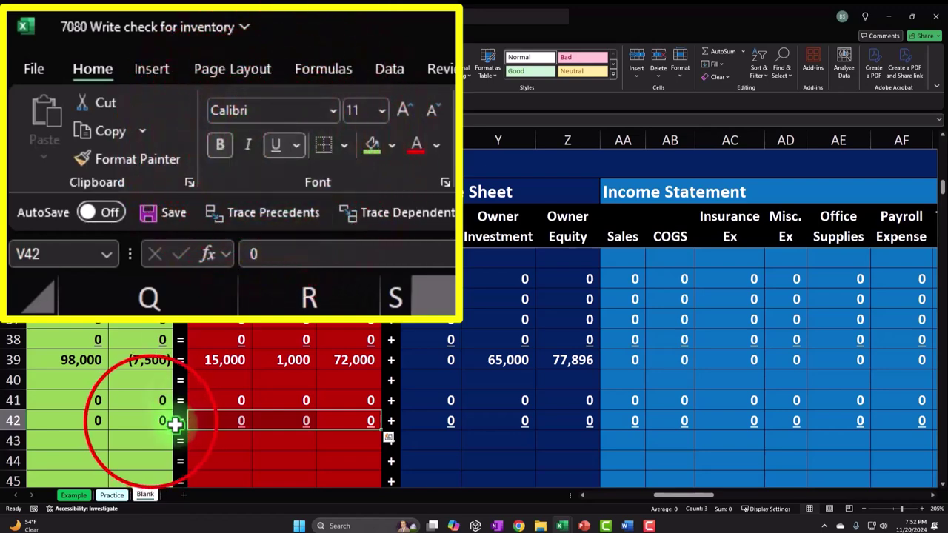
{"action": "left_click_drag", "start_coordinate": [164, 421], "coordinate": [376, 421]}
{"action": "left_click", "coordinate": [329, 173]}
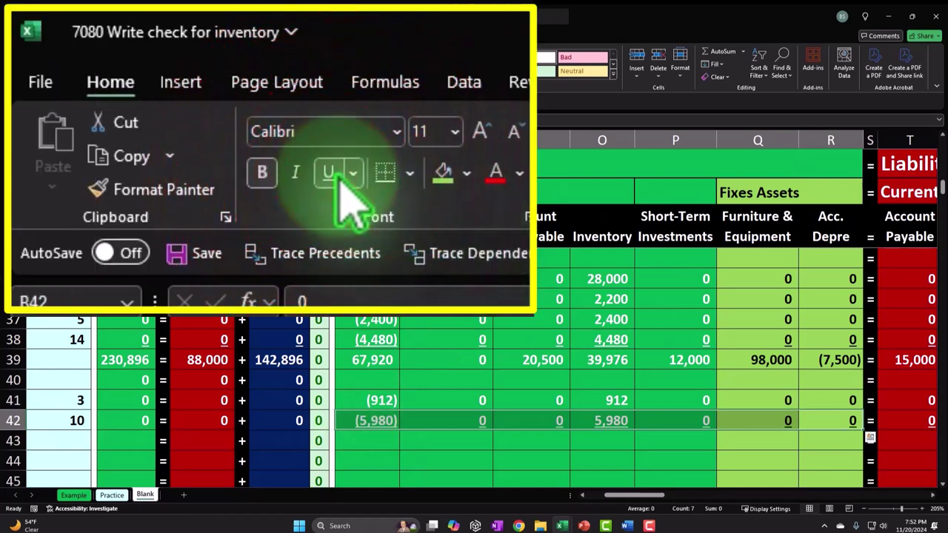
{"action": "key", "text": "Down"}
- Label row 43 Balance via =A39 and total cash in L43 with =SUM(L41:L42), giving (6,892)
{"action": "key", "text": "Home"}
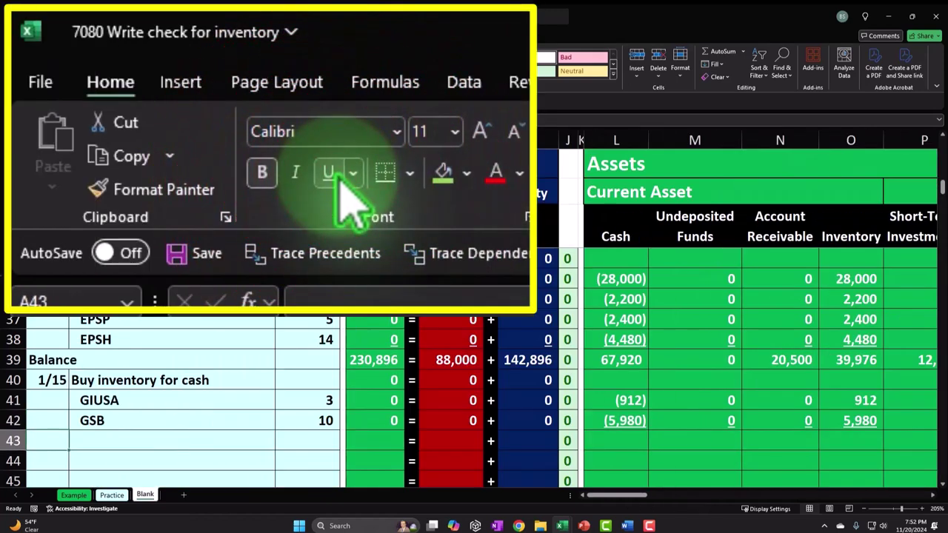
{"action": "type", "text": "="}
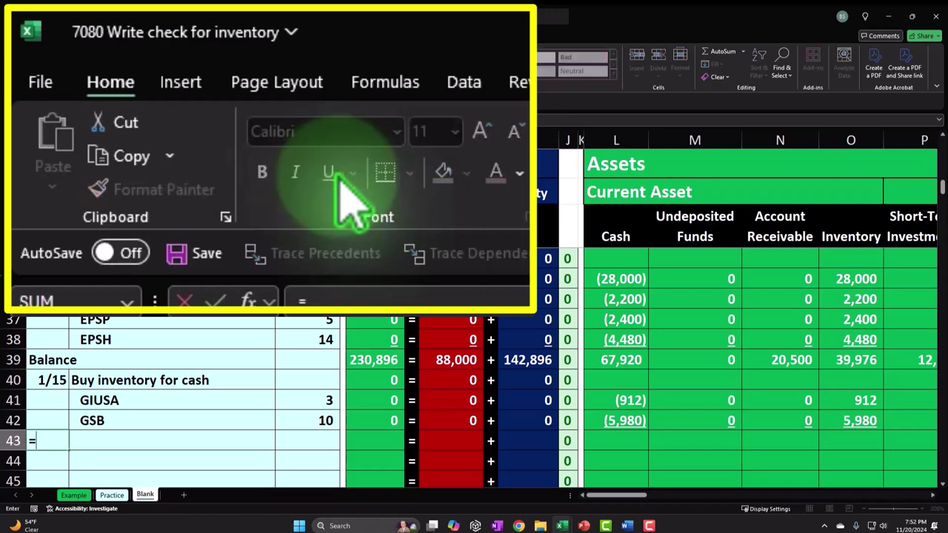
{"action": "key", "text": "Tab"}
{"action": "key", "text": "Tab"}
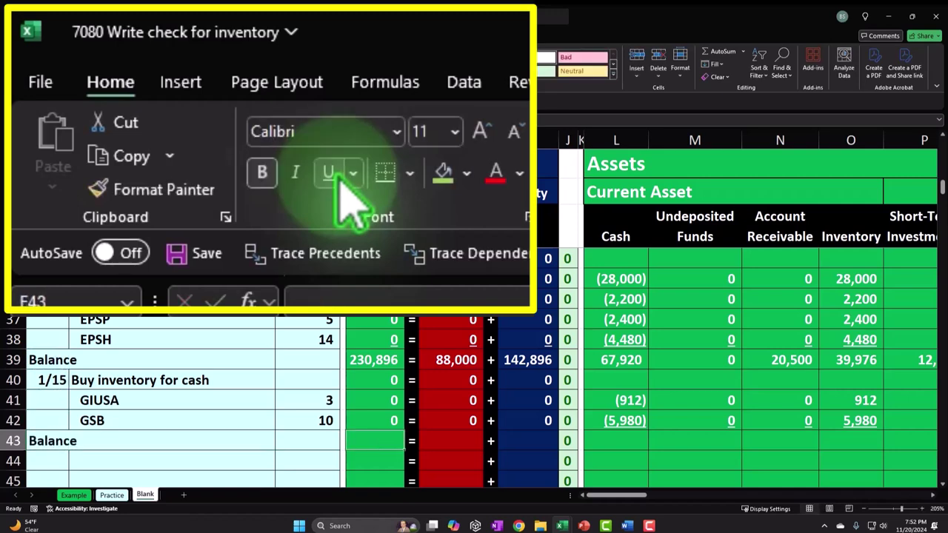
{"action": "key", "text": "Tab"}
{"action": "key", "text": "Tab"}
{"action": "key", "text": "Tab"}
{"action": "key", "text": "Tab"}
{"action": "key", "text": "Tab"}
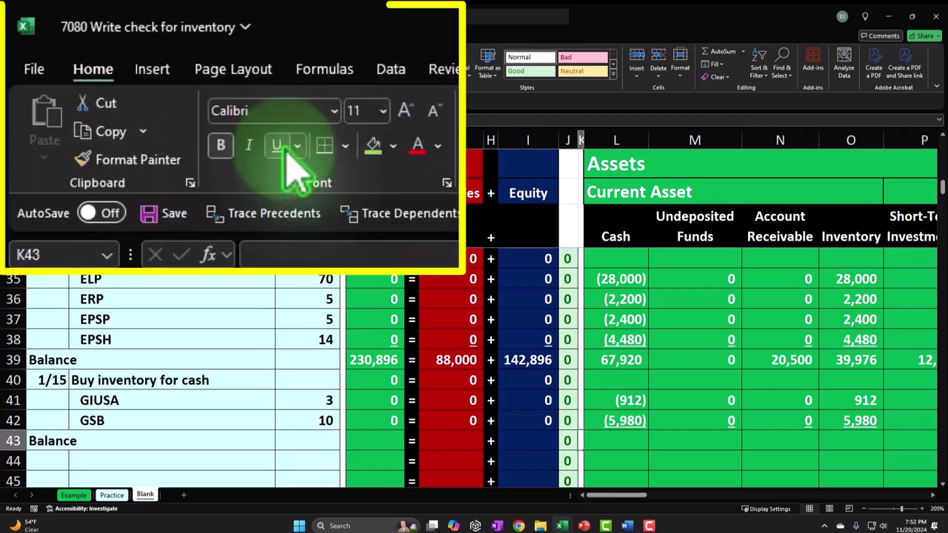
{"action": "type", "text": "=sum("}
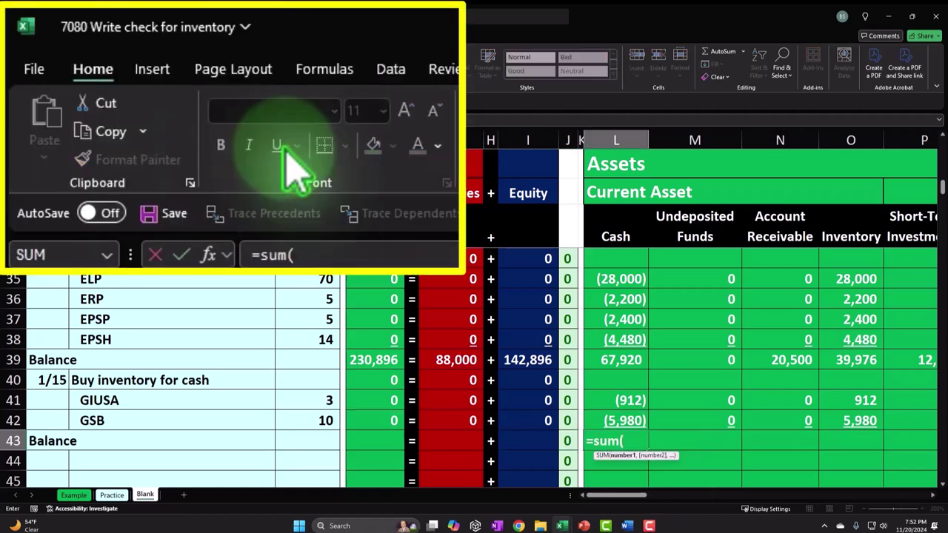
{"action": "key", "text": "Return"}
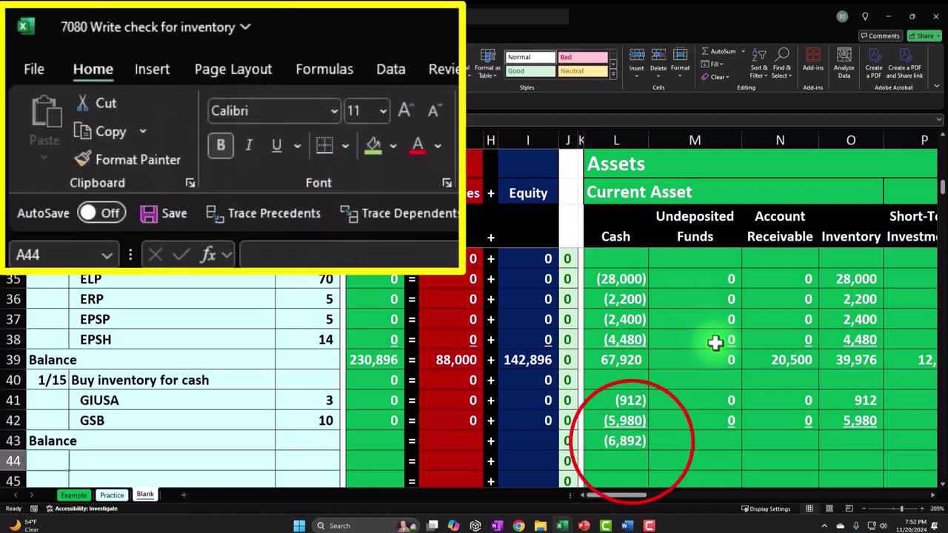
- Paste the row 43 SUM formula into the current asset and fixed asset columns
{"action": "mouse_move", "coordinate": [672, 440]}
{"action": "left_mouse_down"}
{"action": "mouse_move", "coordinate": [851, 451]}
{"action": "mouse_move", "coordinate": [370, 444]}
{"action": "left_mouse_up"}
{"action": "right_click", "coordinate": [370, 444]}
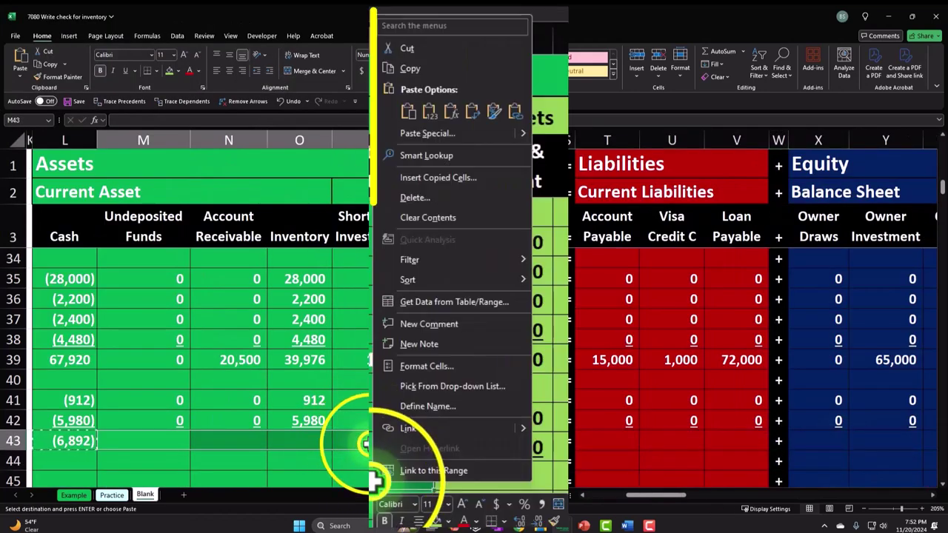
{"action": "left_click", "coordinate": [471, 111]}
{"action": "left_click_drag", "start_coordinate": [454, 439], "coordinate": [508, 440]}
{"action": "right_click", "coordinate": [508, 440]}
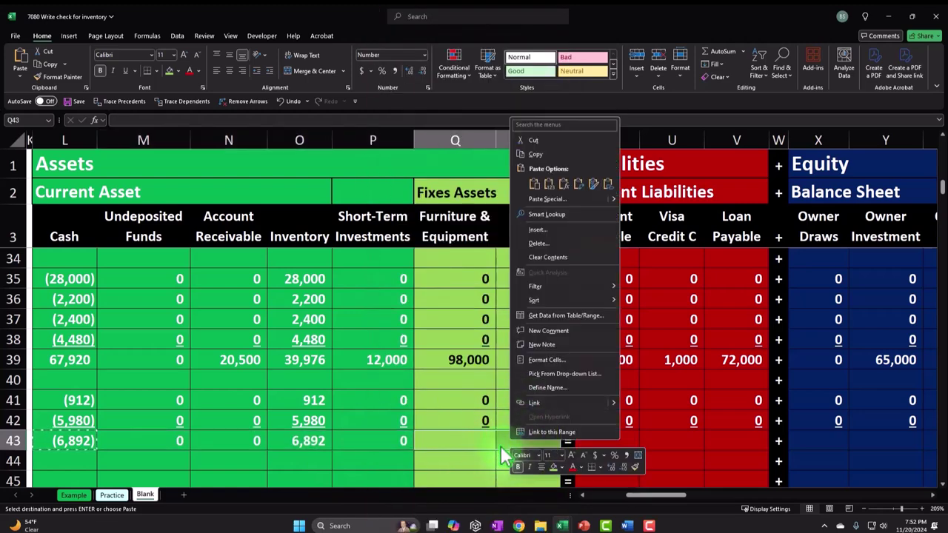
{"action": "left_click", "coordinate": [563, 183]}
- Paste the same SUM formula into row 43's liability, equity and income columns
{"action": "left_click_drag", "start_coordinate": [607, 440], "coordinate": [730, 440]}
{"action": "right_click", "coordinate": [730, 440]}
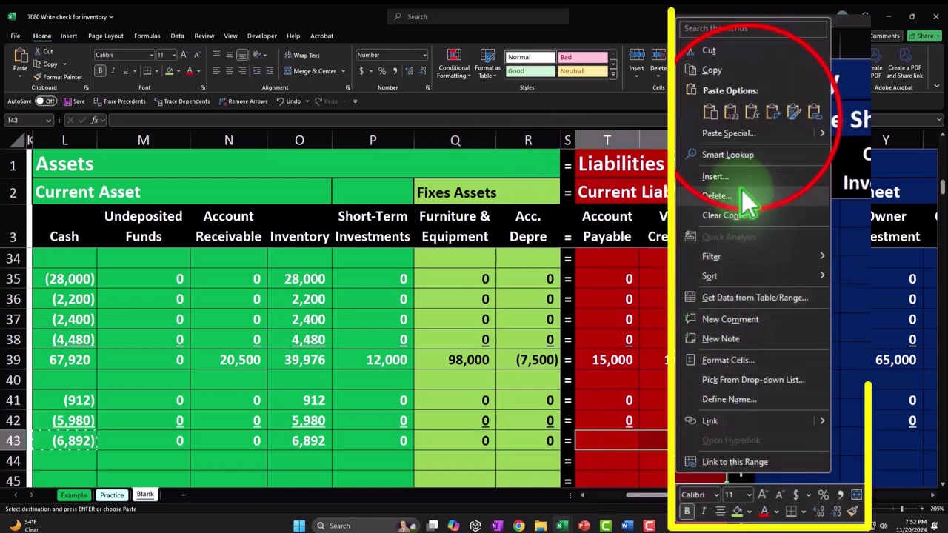
{"action": "left_click", "coordinate": [751, 118]}
{"action": "left_click_drag", "start_coordinate": [822, 440], "coordinate": [889, 448]}
{"action": "right_click", "coordinate": [889, 448]}
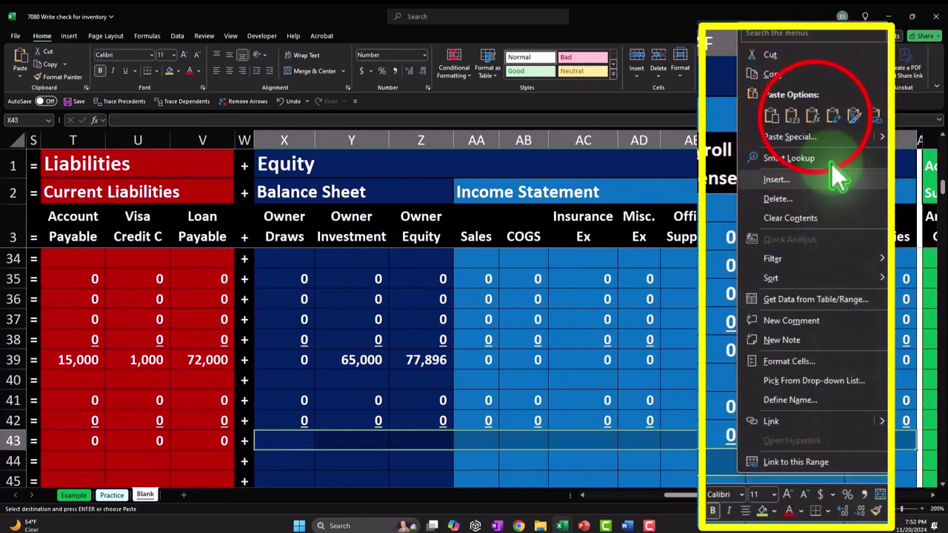
{"action": "left_click", "coordinate": [820, 119]}
{"action": "left_click", "coordinate": [774, 378]}
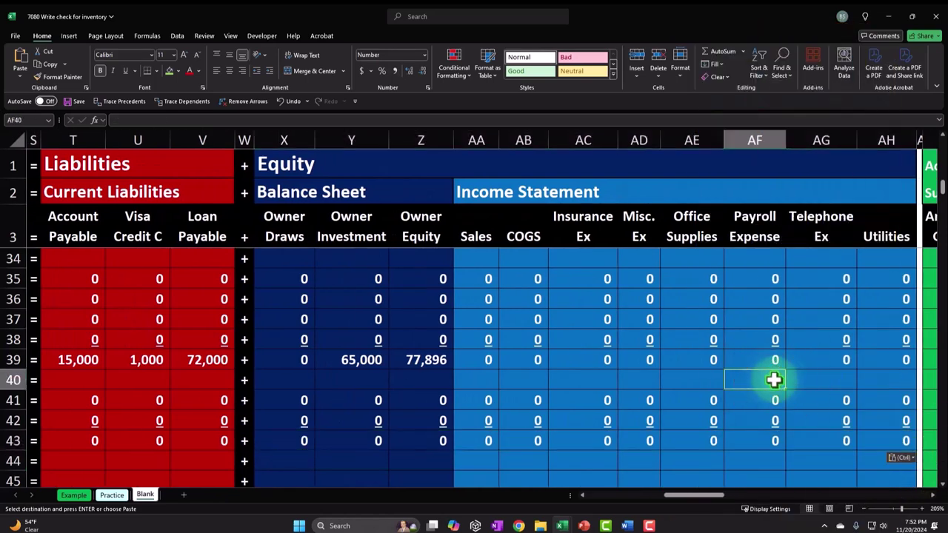
- Review the row 43 balances and the Short-Term Investments entry in row 42
{"action": "key", "text": "Home"}
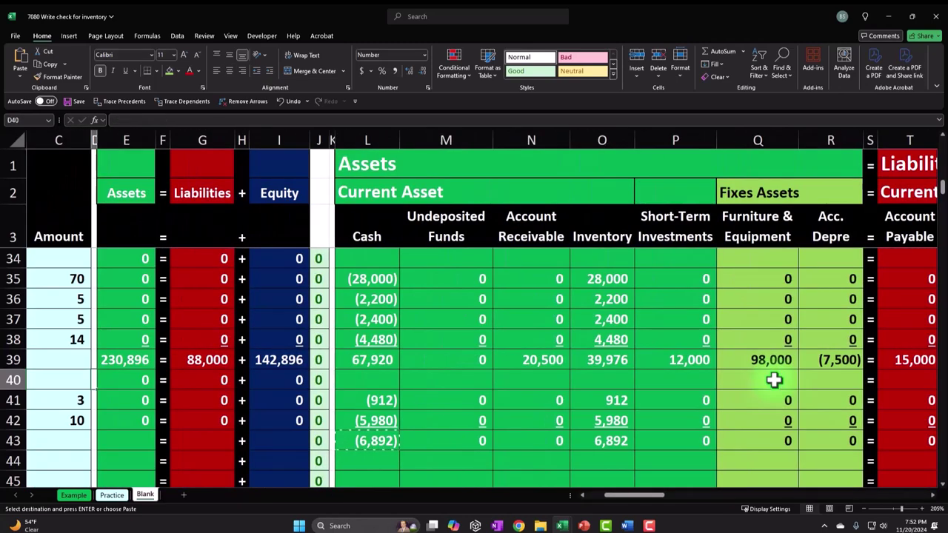
{"action": "key", "text": "Right"}
{"action": "key", "text": "Right"}
{"action": "key", "text": "Right"}
{"action": "key", "text": "Right"}
{"action": "key", "text": "Right"}
{"action": "key", "text": "Right"}
{"action": "key", "text": "Right"}
{"action": "key", "text": "Right"}
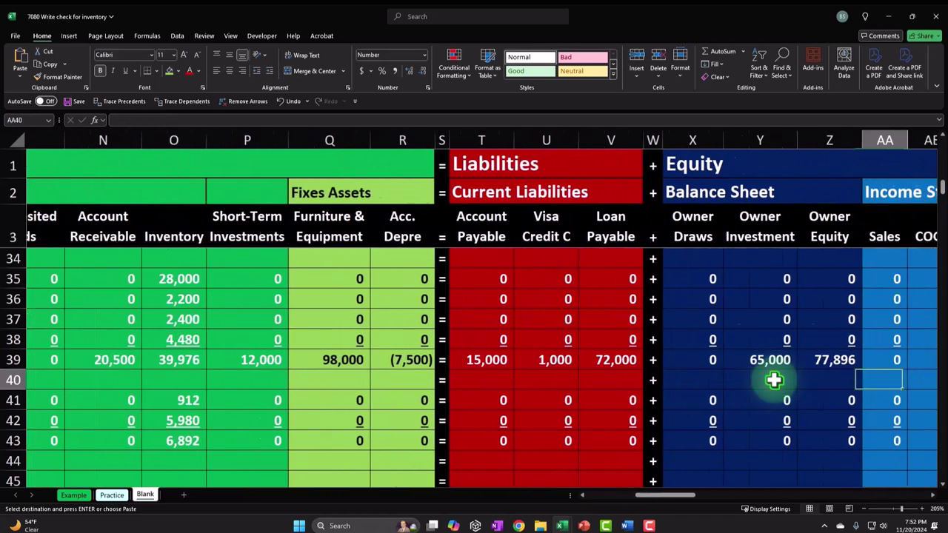
{"action": "key", "text": "Right"}
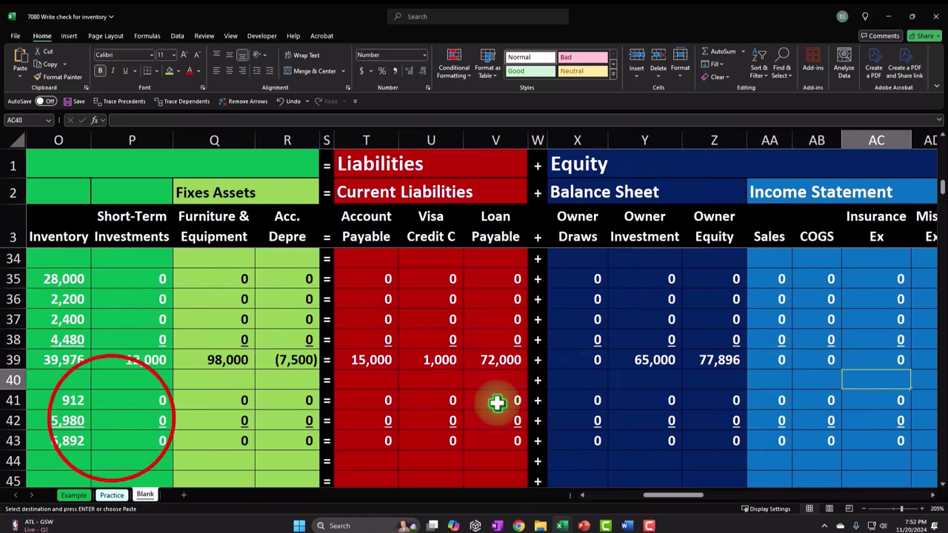
{"action": "left_click", "coordinate": [110, 416]}
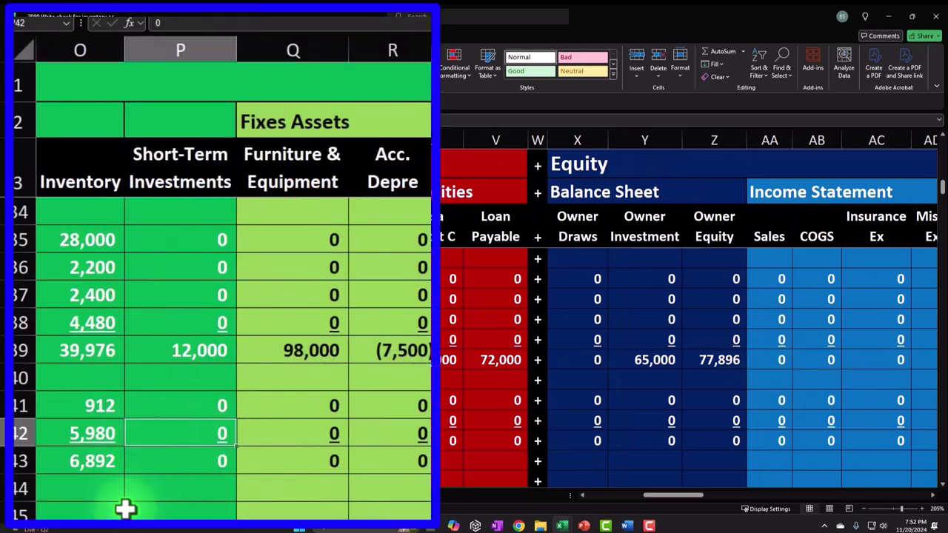
- Change the Freeze Panes setting that keeps the top rows fixed
{"action": "left_click", "coordinate": [234, 35]}
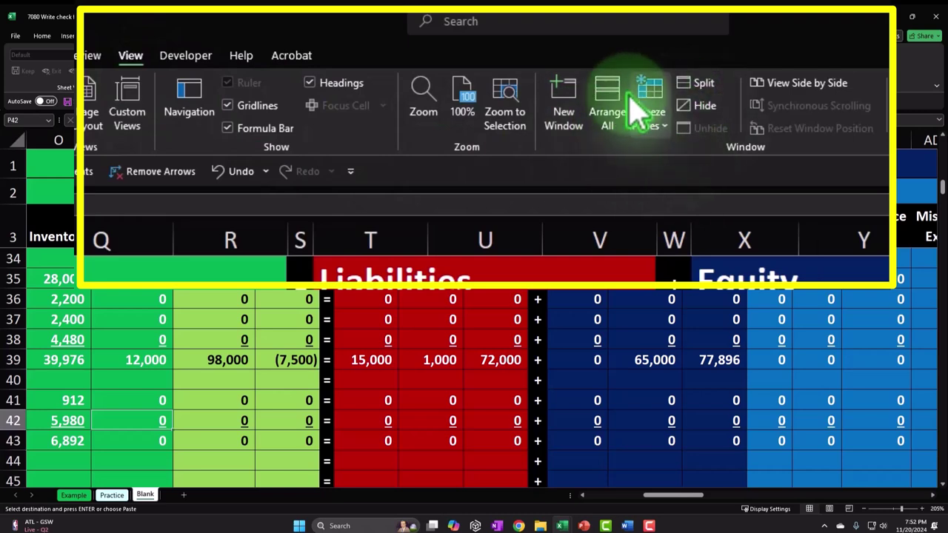
{"action": "left_click", "coordinate": [644, 112]}
{"action": "left_click", "coordinate": [674, 178]}
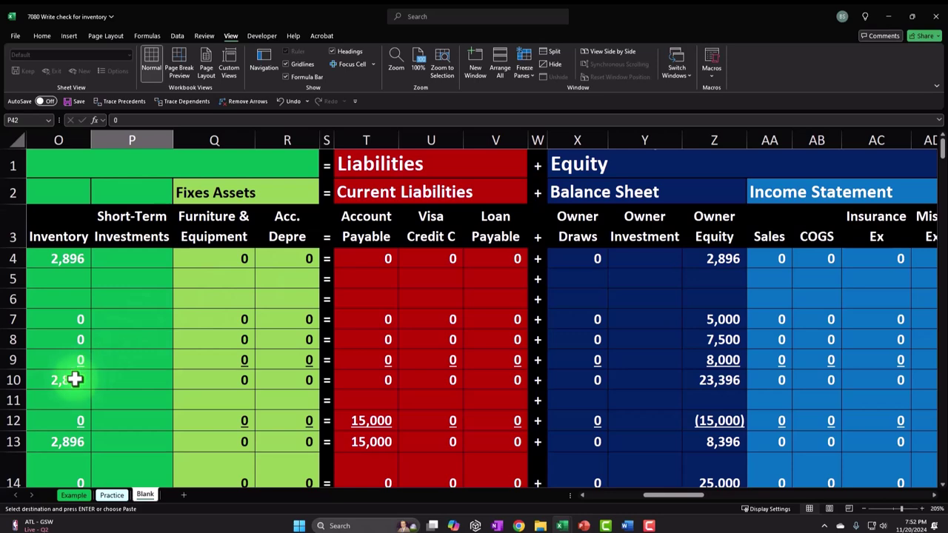
{"action": "scroll", "coordinate": [74, 379], "scroll_direction": "down", "scroll_amount": 11}
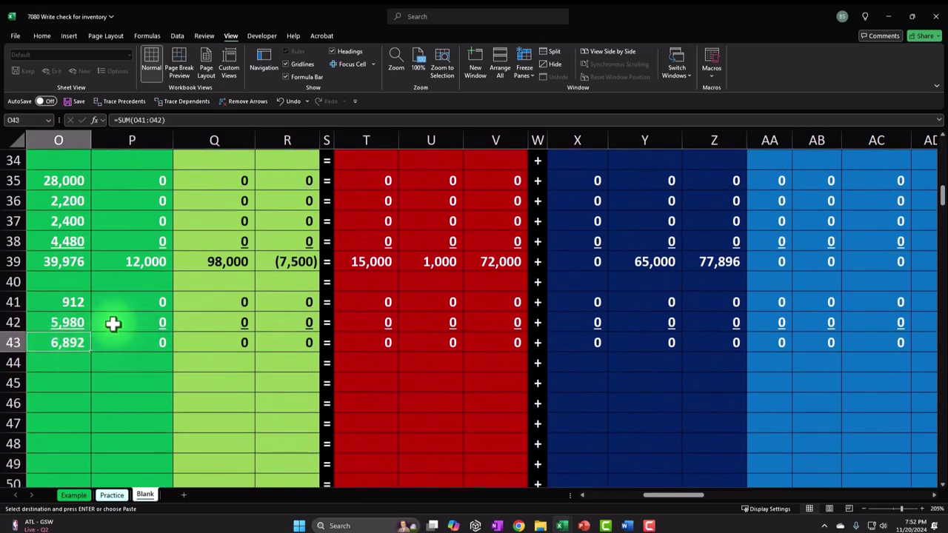
- Extend the L43 formula to =SUM(L39:L42) so cash shows 61,028, then copy it
{"action": "left_click", "coordinate": [628, 496]}
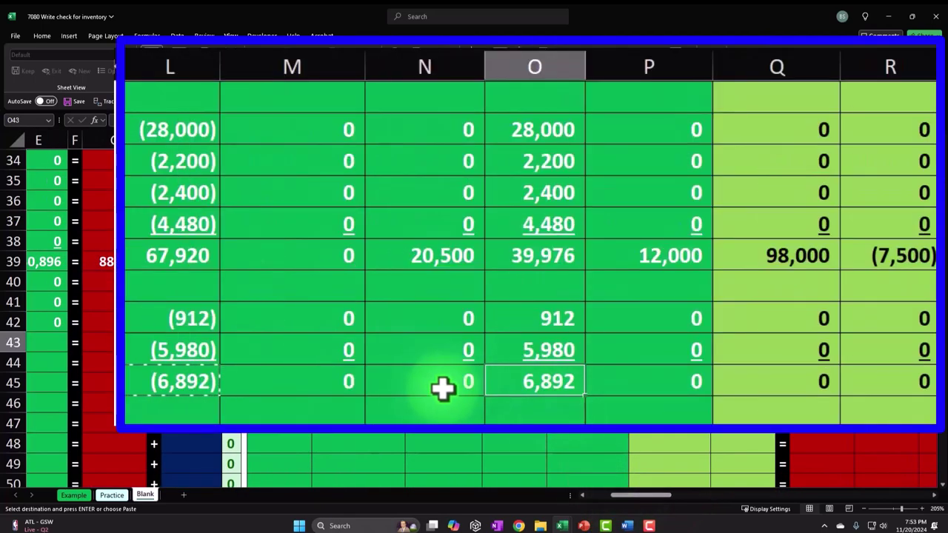
{"action": "double_click", "coordinate": [179, 382]}
{"action": "left_click", "coordinate": [221, 304]}
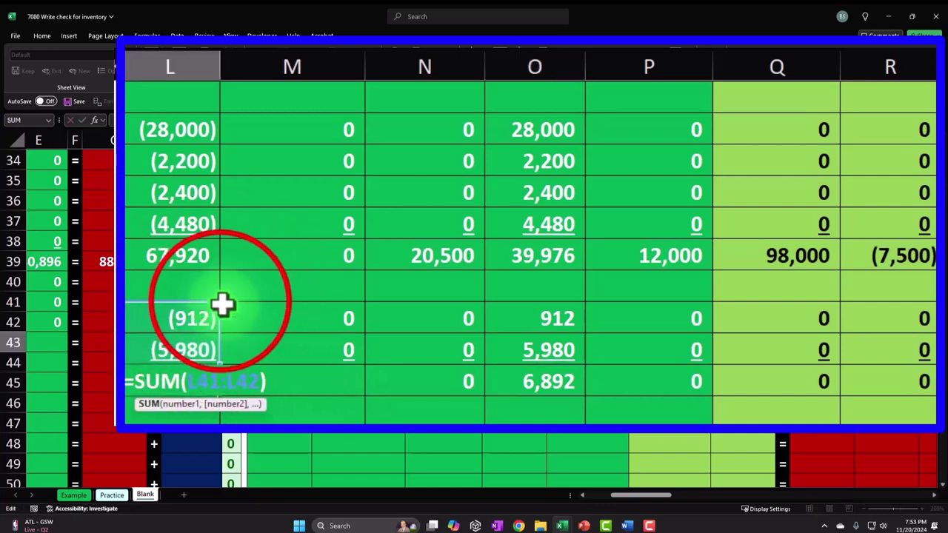
{"action": "left_click_drag", "start_coordinate": [220, 301], "coordinate": [219, 271]}
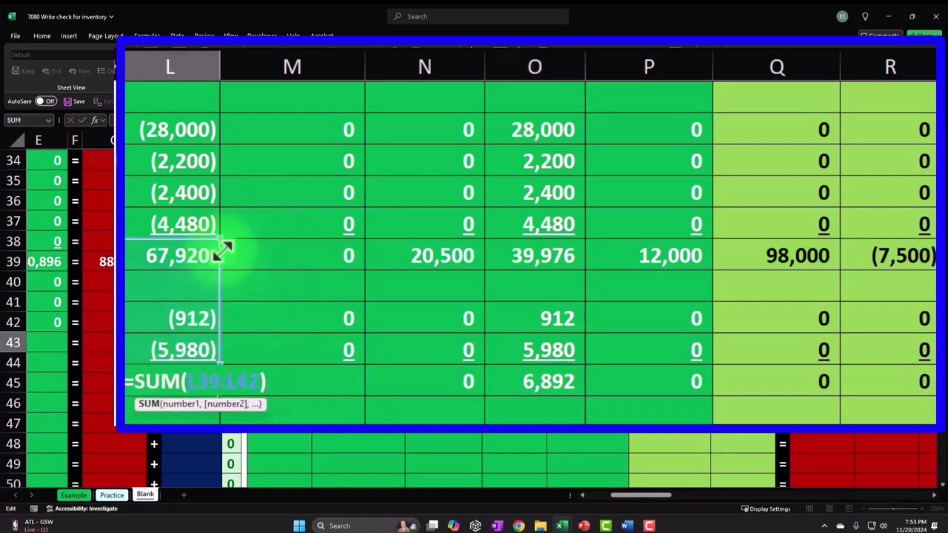
{"action": "key", "text": "Return"}
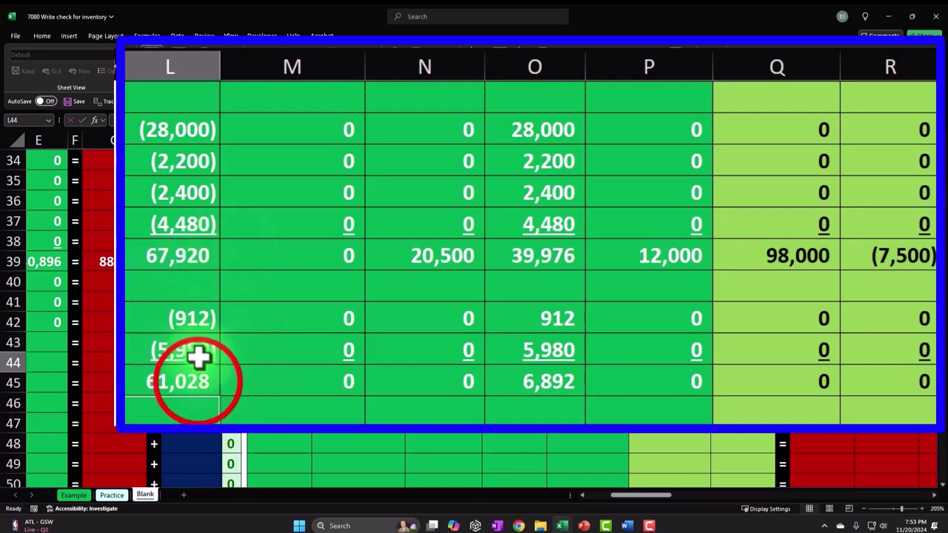
{"action": "key", "text": "ctrl+c"}
- Paste the L43 balance formula into M43:R43, T43:V43 and X43:AH43
{"action": "left_click_drag", "start_coordinate": [340, 379], "coordinate": [816, 376]}
{"action": "right_click", "coordinate": [719, 340]}
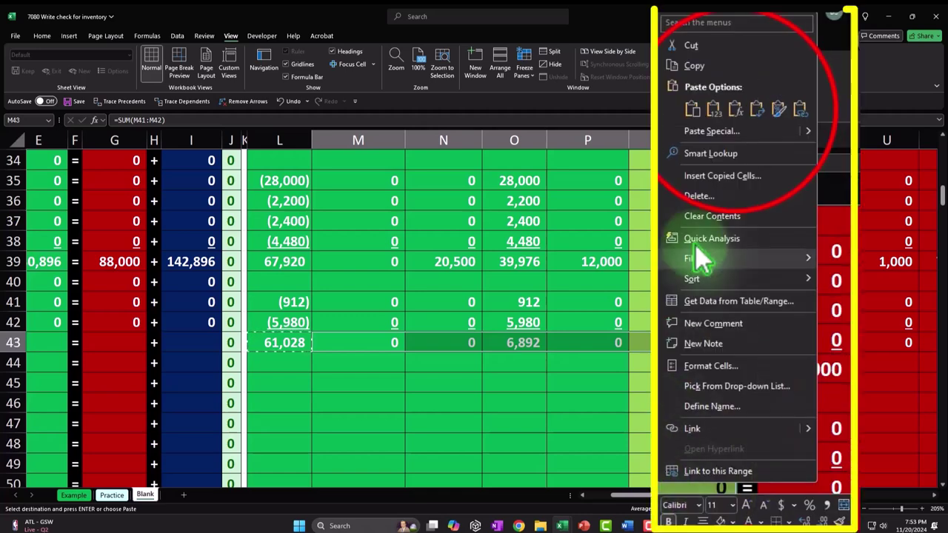
{"action": "left_click", "coordinate": [736, 112]}
{"action": "left_click_drag", "start_coordinate": [791, 342], "coordinate": [514, 342]}
{"action": "right_click", "coordinate": [514, 342]}
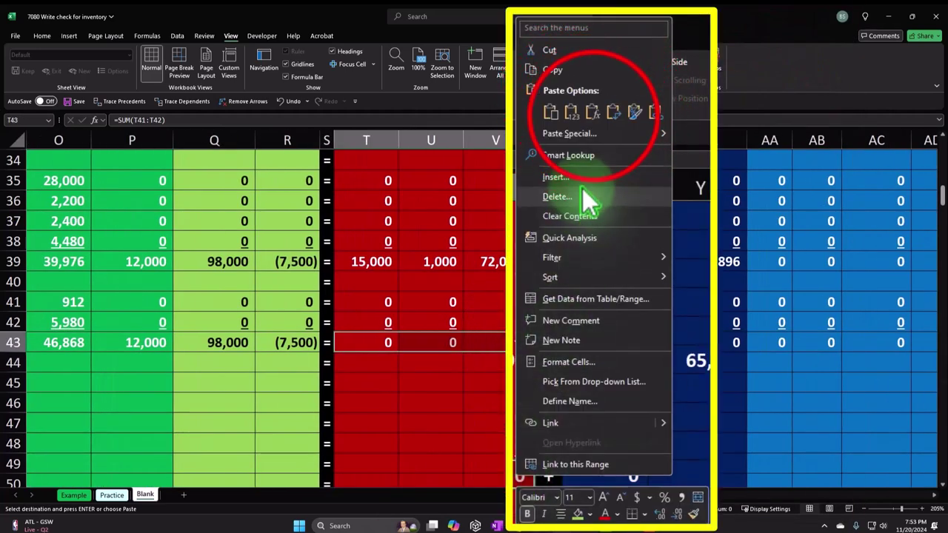
{"action": "left_click", "coordinate": [607, 111]}
{"action": "left_click_drag", "start_coordinate": [586, 342], "coordinate": [869, 339]}
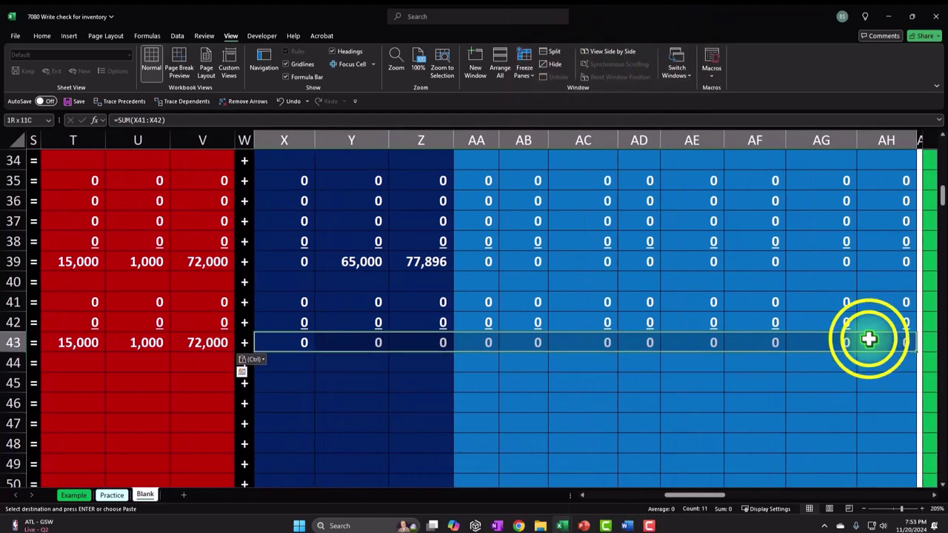
{"action": "right_click", "coordinate": [869, 342]}
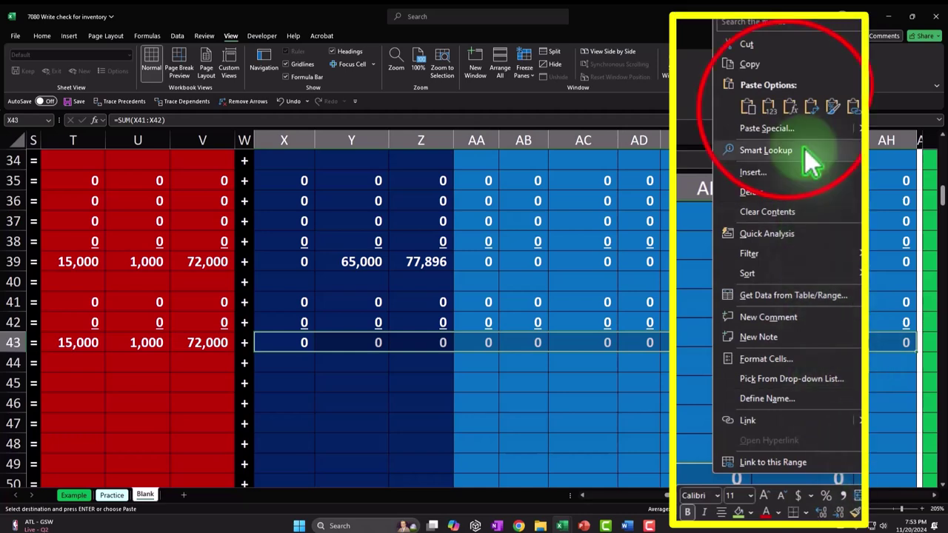
{"action": "left_click", "coordinate": [788, 111]}
- Fill the E42 assets equation total down into E43
{"action": "key", "text": "Left"}
{"action": "key", "text": "Left"}
{"action": "key", "text": "Left"}
{"action": "key", "text": "Left"}
{"action": "key", "text": "Left"}
{"action": "key", "text": "Left"}
{"action": "key", "text": "Left"}
{"action": "key", "text": "Left"}
{"action": "key", "text": "Left"}
{"action": "key", "text": "Left"}
{"action": "key", "text": "Left"}
{"action": "key", "text": "Left"}
{"action": "key", "text": "Left"}
{"action": "key", "text": "Left"}
{"action": "key", "text": "Left"}
{"action": "key", "text": "Left"}
{"action": "key", "text": "Left"}
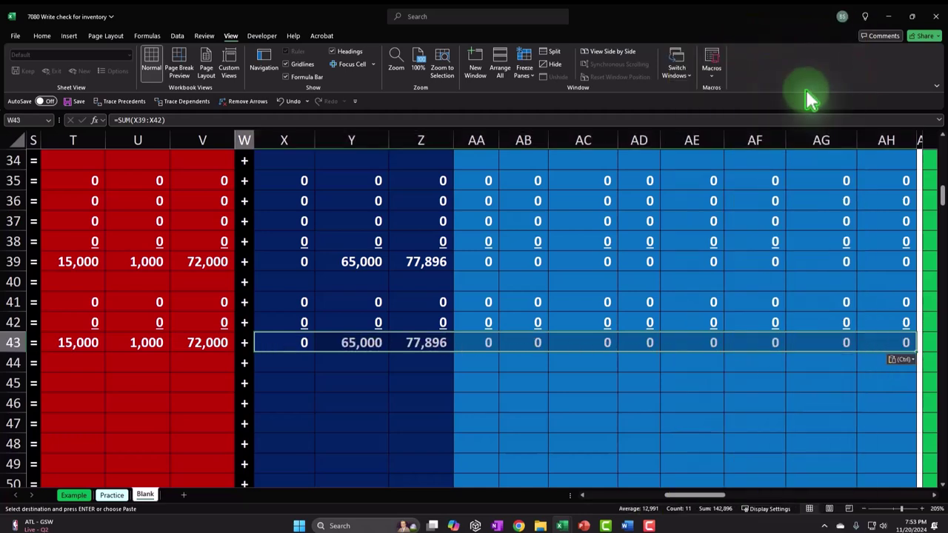
{"action": "key", "text": "Left"}
{"action": "key", "text": "Left"}
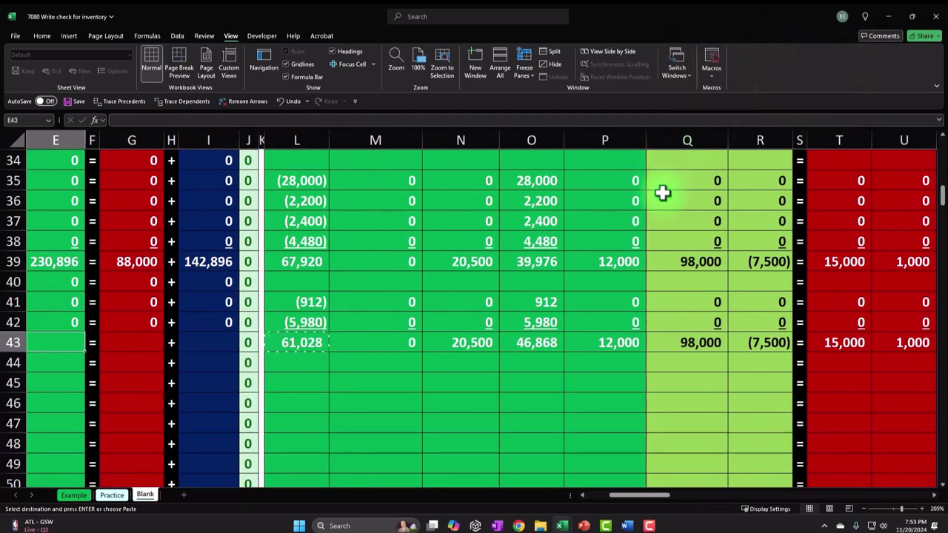
{"action": "left_click_drag", "start_coordinate": [643, 496], "coordinate": [621, 499]}
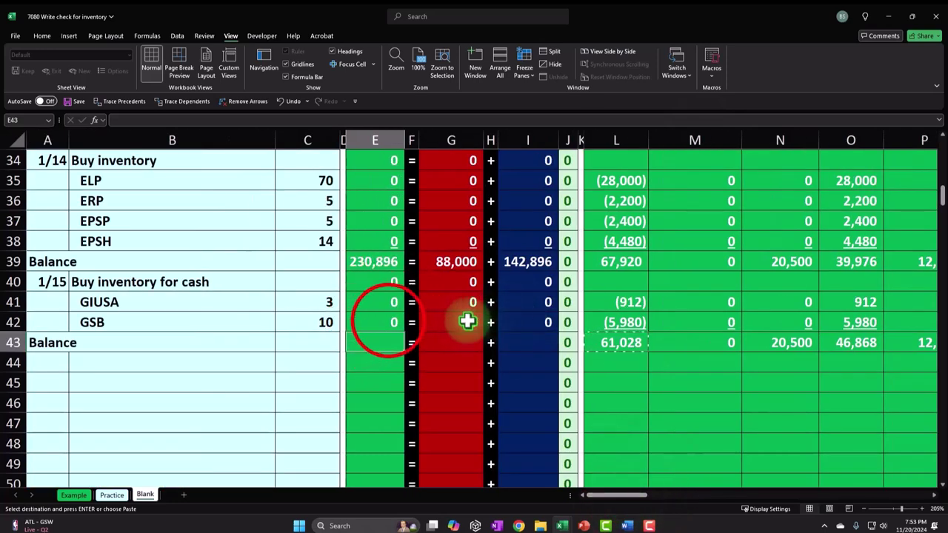
{"action": "left_click", "coordinate": [388, 322]}
{"action": "left_click_drag", "start_coordinate": [405, 331], "coordinate": [444, 324]}
{"action": "left_click", "coordinate": [529, 303]}
- Fill the G42 and I42 totals down into G43 and I43
{"action": "left_click_drag", "start_coordinate": [546, 302], "coordinate": [549, 326]}
{"action": "left_click", "coordinate": [630, 300]}
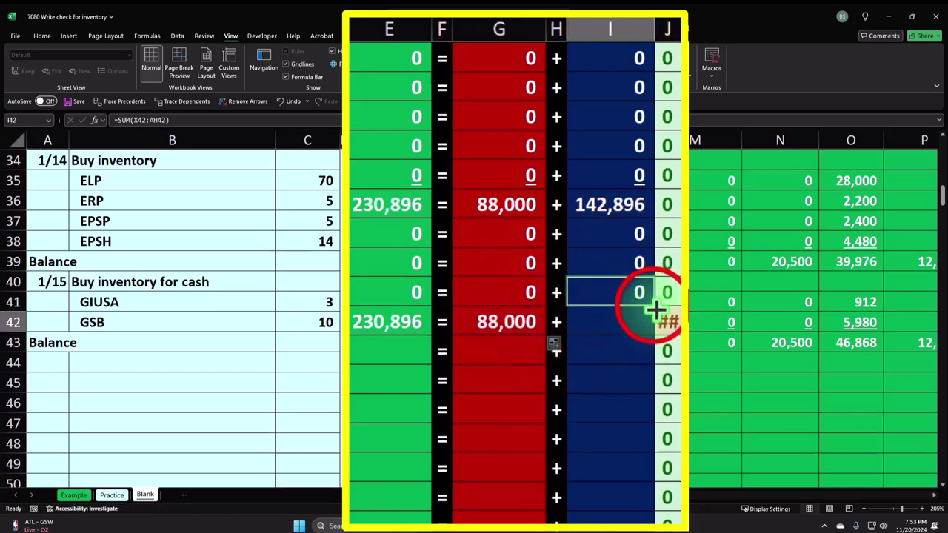
{"action": "left_click_drag", "start_coordinate": [655, 318], "coordinate": [655, 325]}
{"action": "left_click", "coordinate": [397, 293]}
- Underline the E42, G42 and I42 equation totals
{"action": "left_click", "coordinate": [462, 293], "text": "ctrl"}
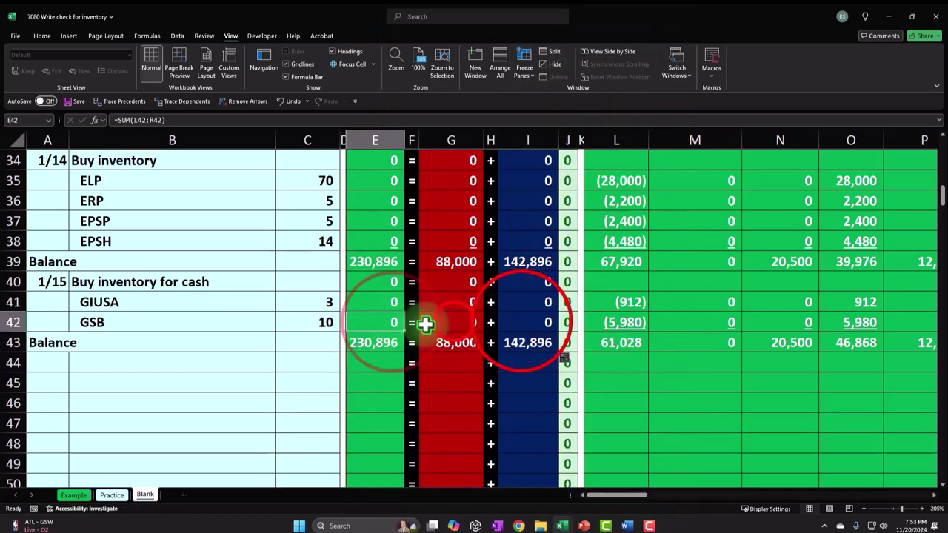
{"action": "left_click", "coordinate": [521, 320], "text": "ctrl"}
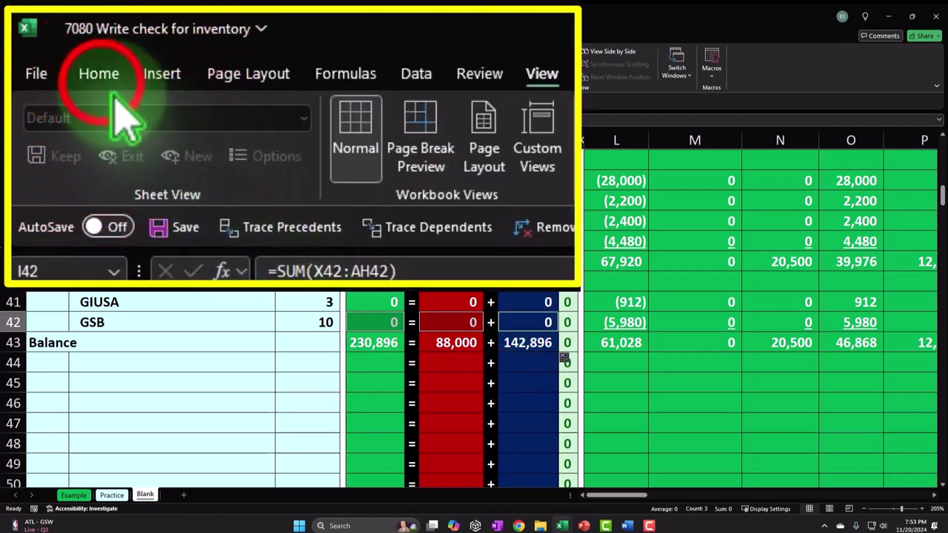
{"action": "left_click", "coordinate": [42, 37]}
{"action": "left_click", "coordinate": [125, 70]}
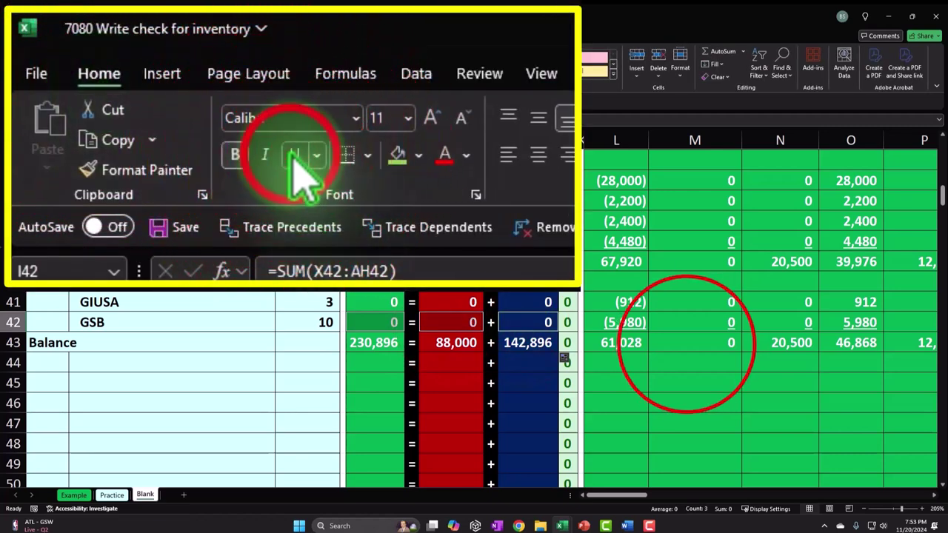
- Review the row 43 balances, including the O43 and P43 formulas
{"action": "left_click", "coordinate": [693, 342]}
{"action": "key", "text": "Right"}
{"action": "key", "text": "Right"}
{"action": "key", "text": "Right"}
{"action": "key", "text": "Right"}
{"action": "key", "text": "Right"}
{"action": "key", "text": "Right"}
{"action": "key", "text": "Right"}
{"action": "key", "text": "Right"}
{"action": "key", "text": "Right"}
{"action": "key", "text": "Right"}
{"action": "key", "text": "Right"}
{"action": "key", "text": "Right"}
{"action": "key", "text": "Right"}
{"action": "key", "text": "Right"}
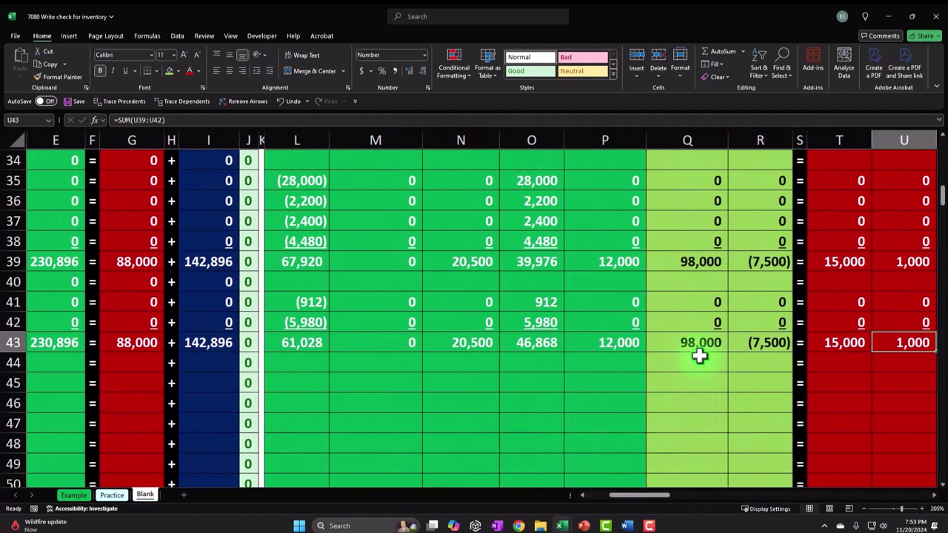
{"action": "key", "text": "Right"}
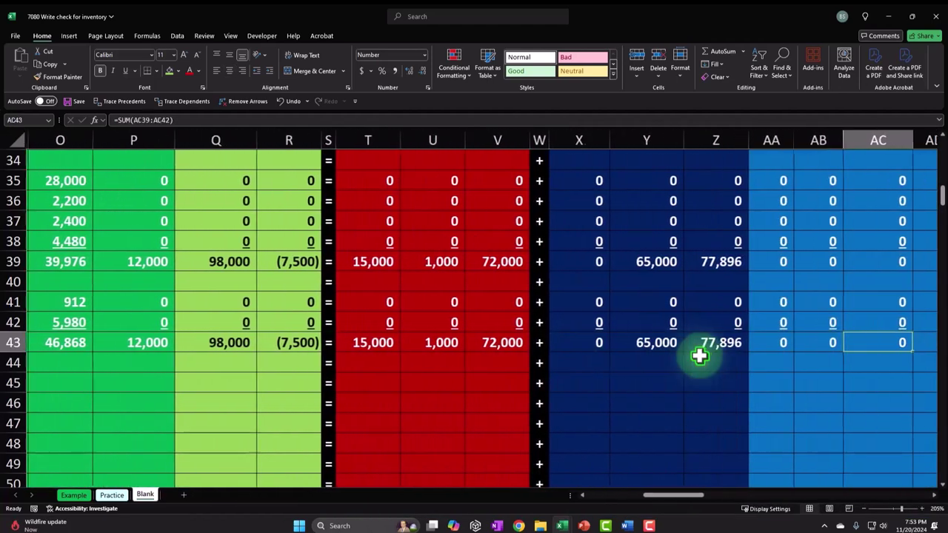
{"action": "left_click", "coordinate": [78, 342]}
{"action": "scroll", "coordinate": [82, 344], "scroll_direction": "up", "scroll_amount": 2}
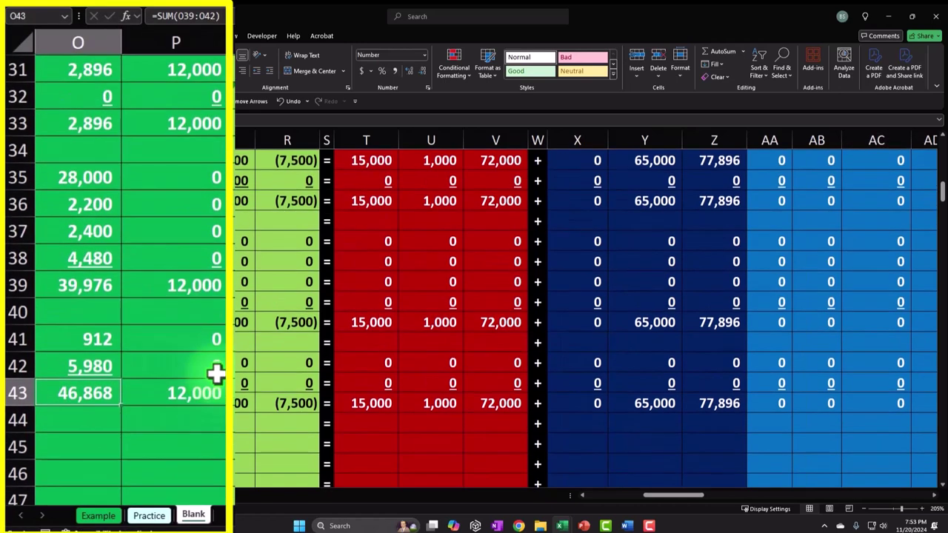
{"action": "left_click", "coordinate": [134, 471]}
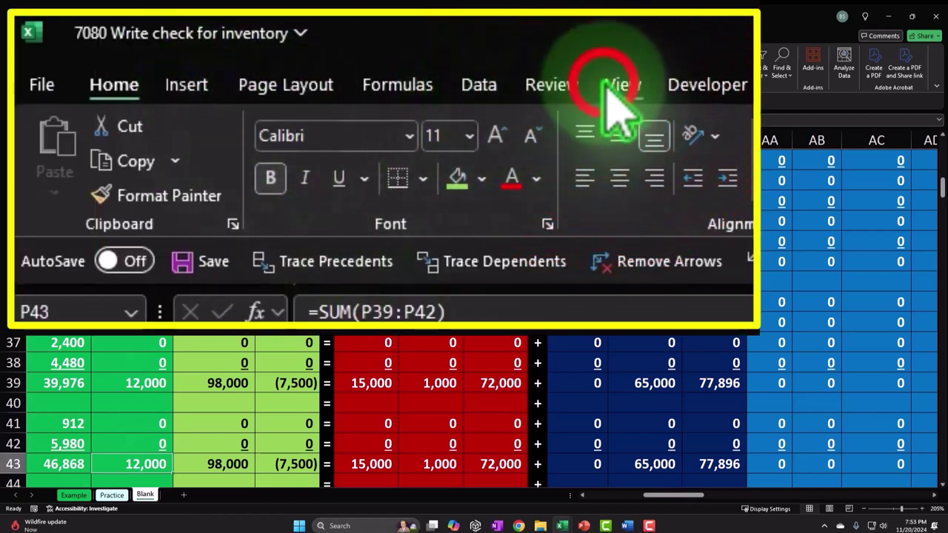
- Apply a pane split, undo a change, and remove the split again
{"action": "left_click", "coordinate": [230, 35]}
{"action": "left_click", "coordinate": [550, 52]}
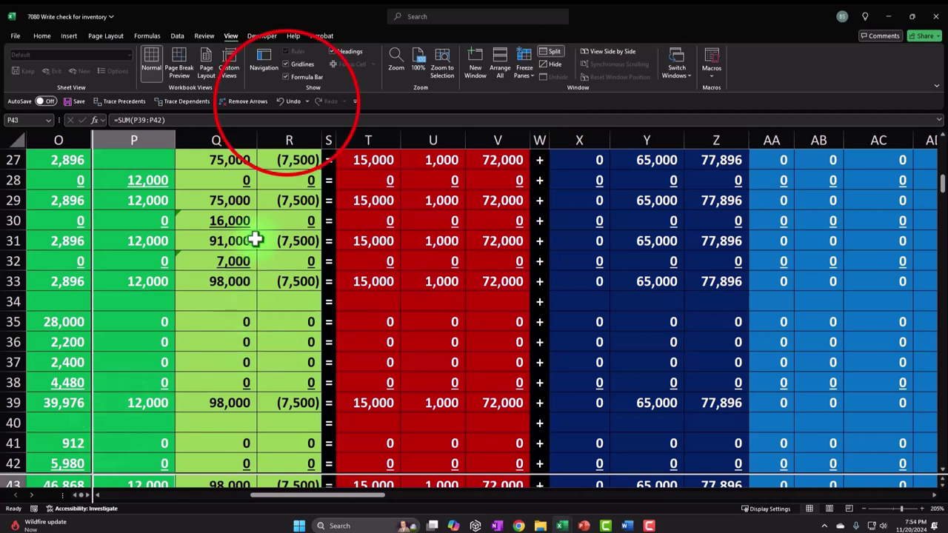
{"action": "left_click", "coordinate": [288, 122]}
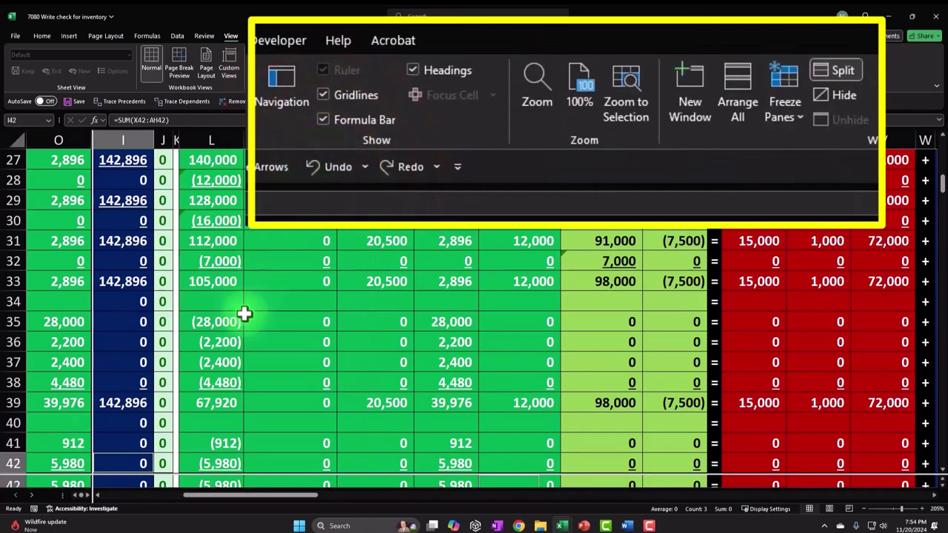
{"action": "left_click", "coordinate": [330, 101]}
{"action": "left_click", "coordinate": [555, 54]}
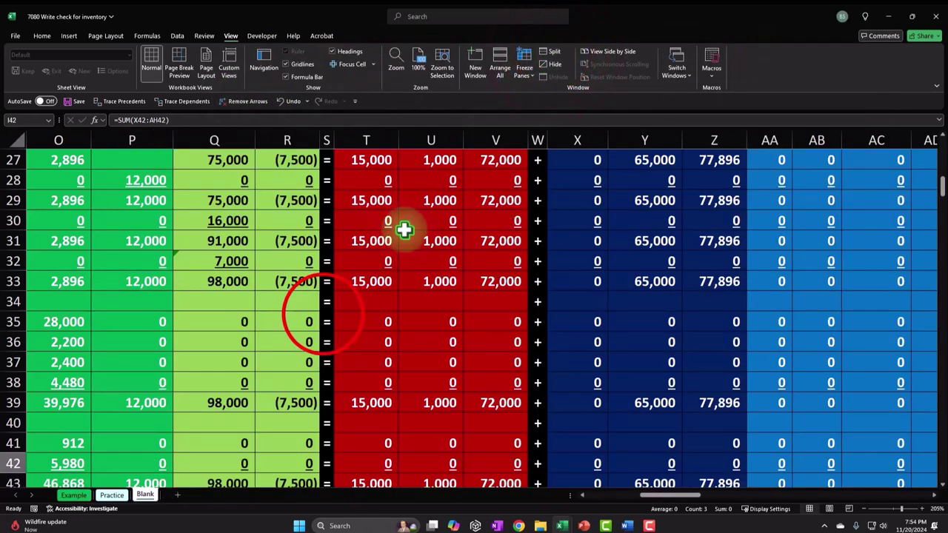
- Select P43 and split the window into panes at that cell
{"action": "left_click", "coordinate": [323, 315]}
{"action": "scroll", "coordinate": [318, 319], "scroll_direction": "down", "scroll_amount": 2}
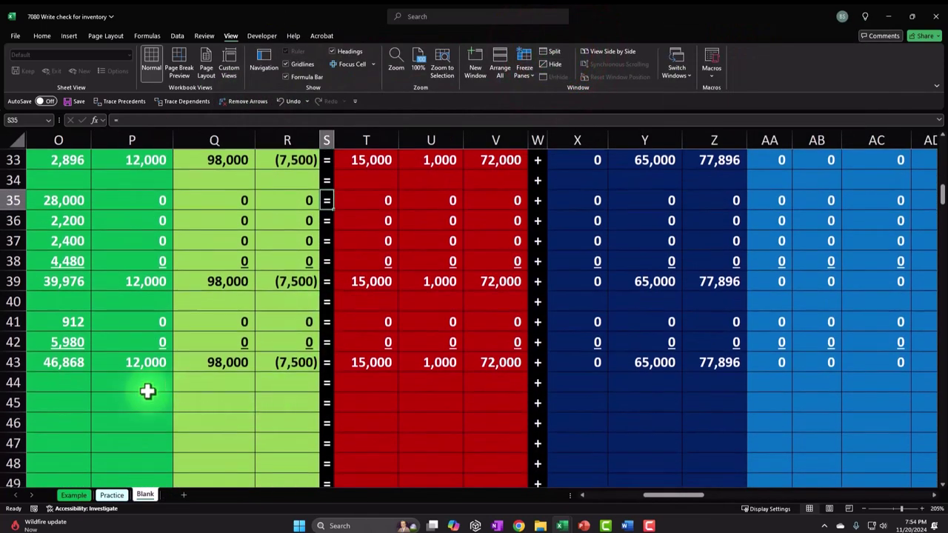
{"action": "scroll", "coordinate": [153, 390], "scroll_direction": "up", "scroll_amount": 3}
{"action": "left_click", "coordinate": [158, 453]}
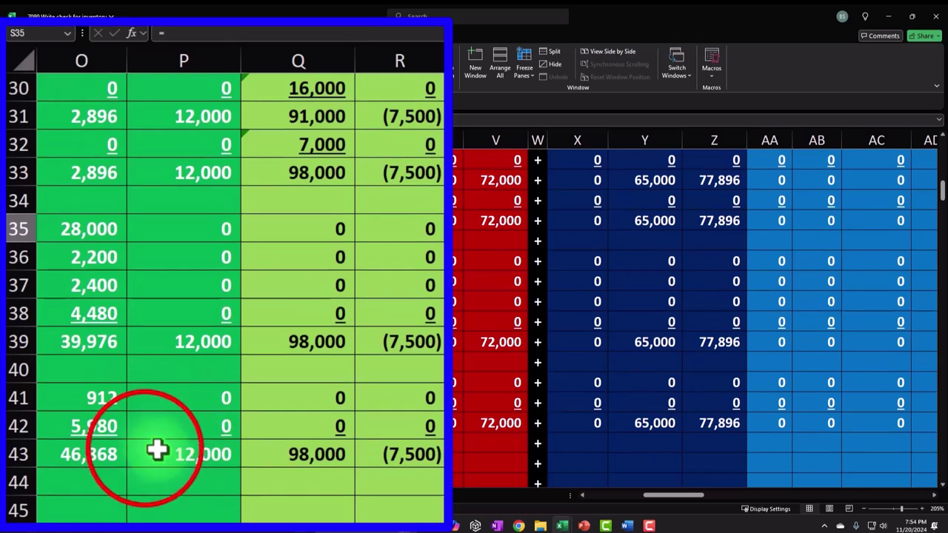
{"action": "left_click", "coordinate": [658, 494]}
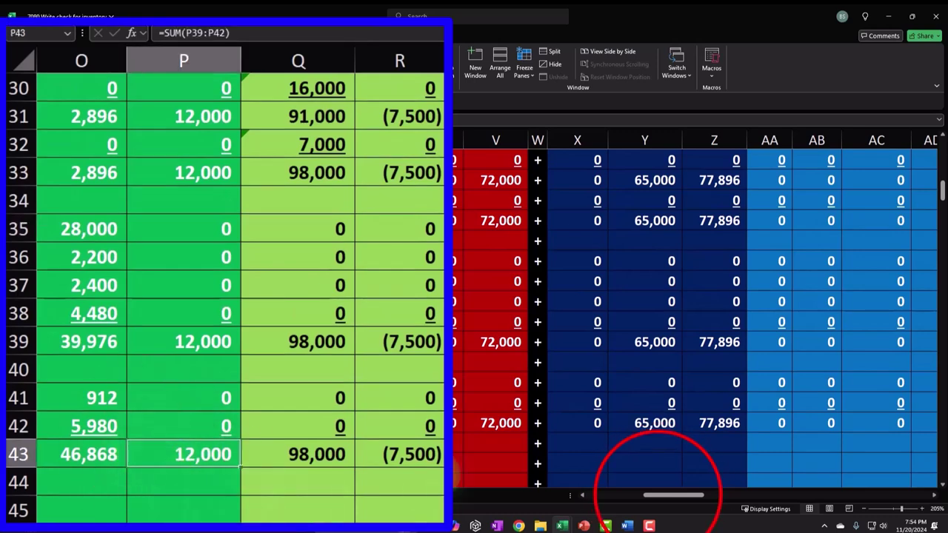
{"action": "left_click_drag", "start_coordinate": [649, 504], "coordinate": [641, 505]}
{"action": "scroll", "coordinate": [453, 333], "scroll_direction": "up", "scroll_amount": 10}
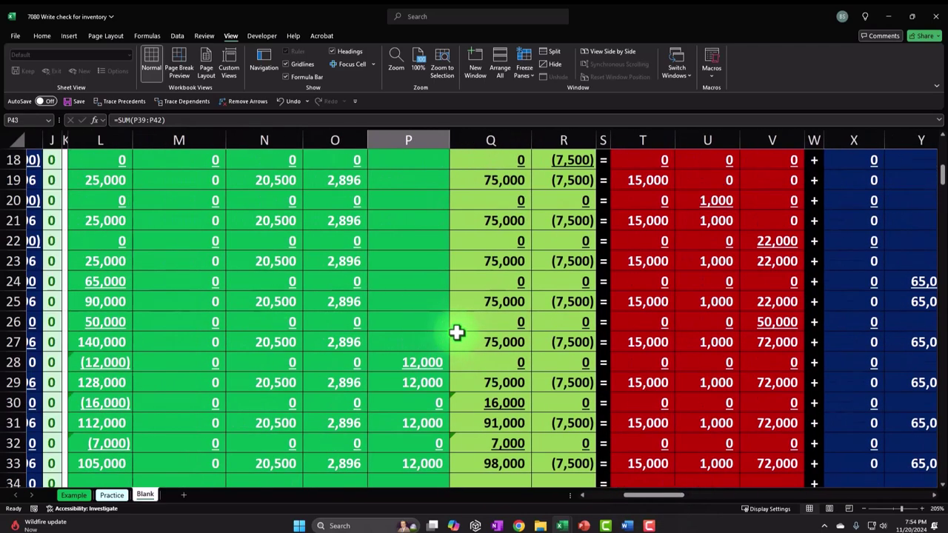
{"action": "scroll", "coordinate": [451, 335], "scroll_direction": "down", "scroll_amount": 4}
{"action": "scroll", "coordinate": [449, 335], "scroll_direction": "down", "scroll_amount": 6}
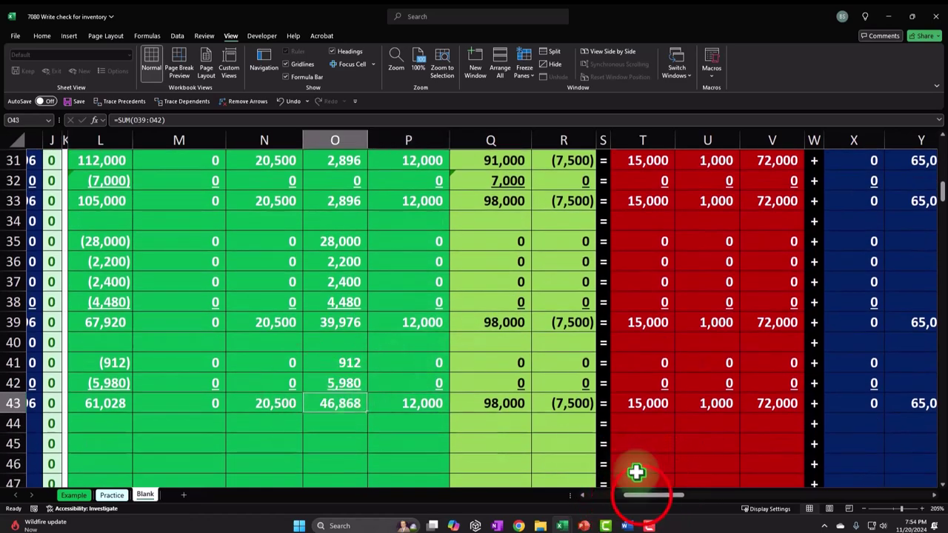
{"action": "left_click_drag", "start_coordinate": [642, 500], "coordinate": [662, 503]}
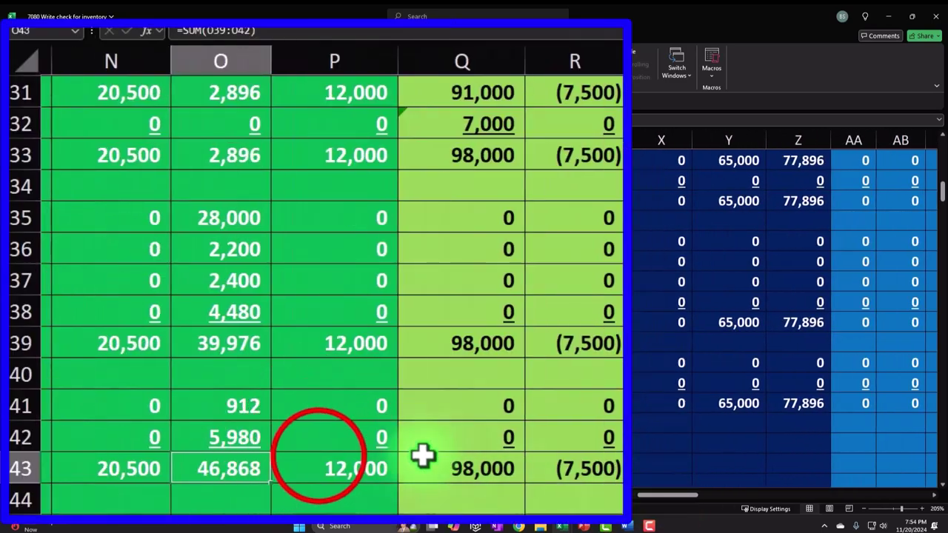
{"action": "left_click", "coordinate": [310, 397]}
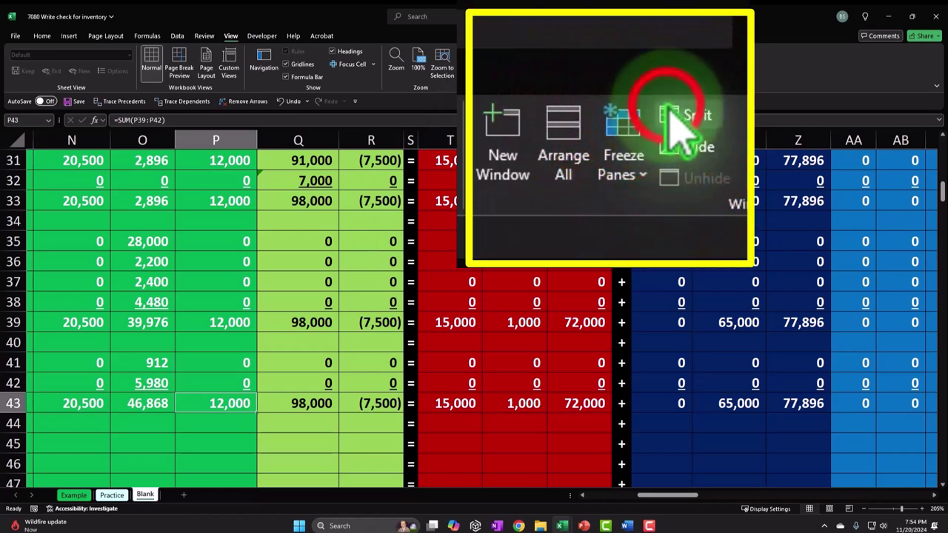
{"action": "left_click", "coordinate": [555, 52]}
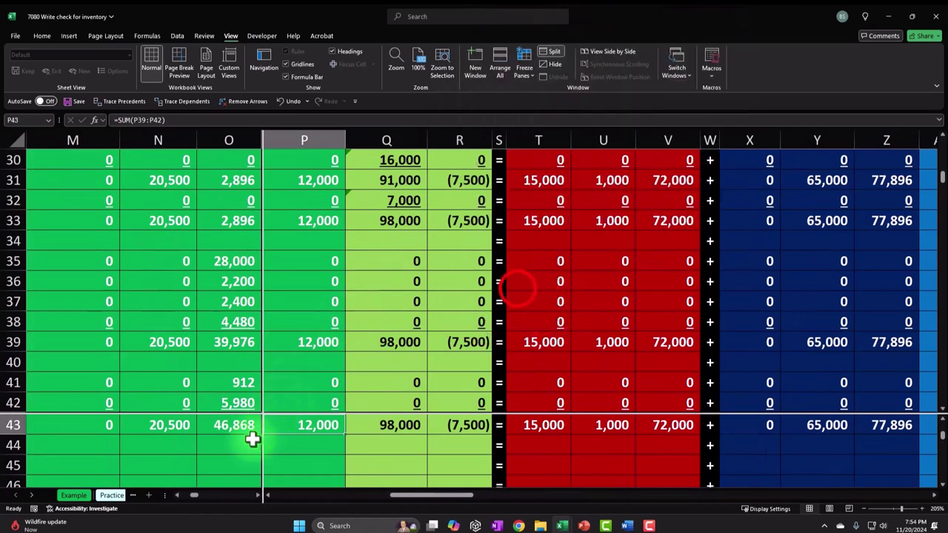
- Change the AS1 inventory check from =AR1-O39 to =AR1-O43 so it reads 0
{"action": "left_click", "coordinate": [518, 287]}
{"action": "scroll", "coordinate": [518, 287], "scroll_direction": "up", "scroll_amount": 9}
{"action": "scroll", "coordinate": [518, 287], "scroll_direction": "up", "scroll_amount": 1}
{"action": "left_click", "coordinate": [603, 255]}
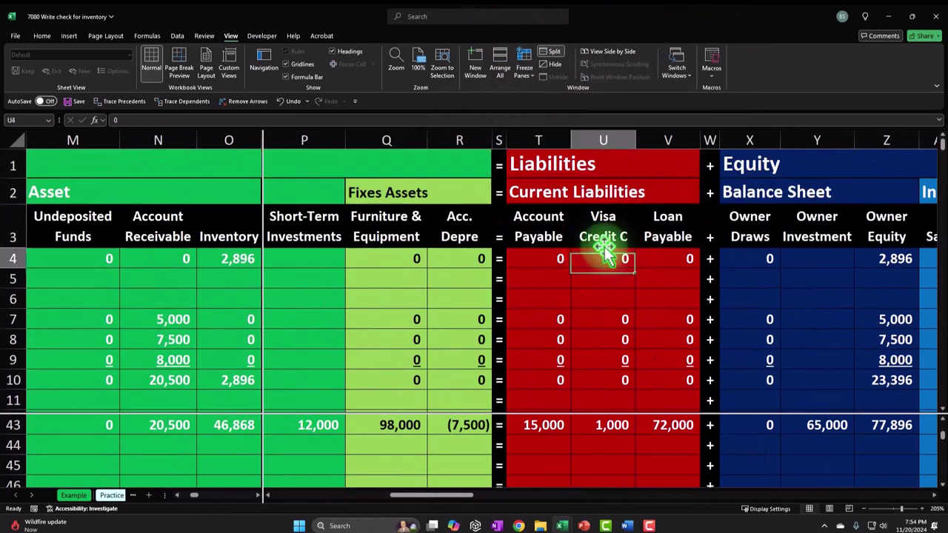
{"action": "key", "text": "Right"}
{"action": "key", "text": "Right"}
{"action": "key", "text": "Right"}
{"action": "key", "text": "Right"}
{"action": "key", "text": "Right"}
{"action": "key", "text": "Right"}
{"action": "key", "text": "Right"}
{"action": "key", "text": "Right"}
{"action": "key", "text": "Right"}
{"action": "key", "text": "Right"}
{"action": "key", "text": "Right"}
{"action": "key", "text": "Right"}
{"action": "key", "text": "Right"}
{"action": "key", "text": "Right"}
{"action": "key", "text": "Right"}
{"action": "key", "text": "Right"}
{"action": "key", "text": "Right"}
{"action": "key", "text": "Right"}
{"action": "key", "text": "Right"}
{"action": "key", "text": "Right"}
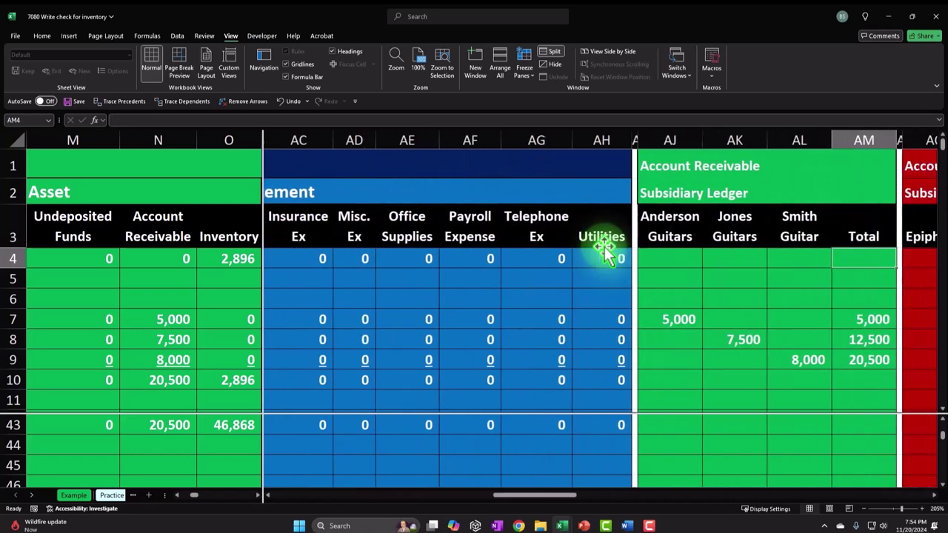
{"action": "key", "text": "Left"}
{"action": "key", "text": "Left"}
{"action": "key", "text": "Left"}
{"action": "key", "text": "Left"}
{"action": "key", "text": "Left"}
{"action": "key", "text": "Left"}
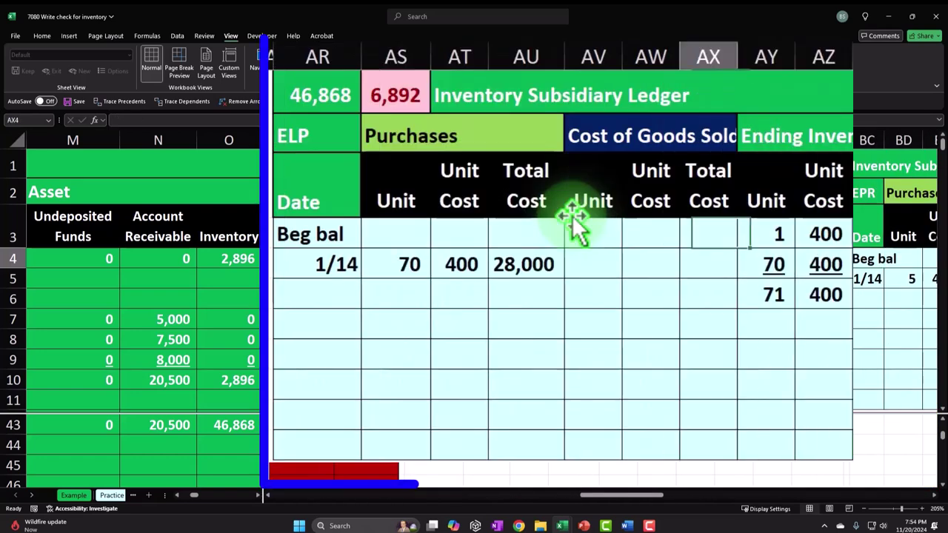
{"action": "key", "text": "Up"}
{"action": "key", "text": "Up"}
{"action": "key", "text": "Up"}
{"action": "key", "text": "Left"}
{"action": "key", "text": "Left"}
{"action": "key", "text": "Right"}
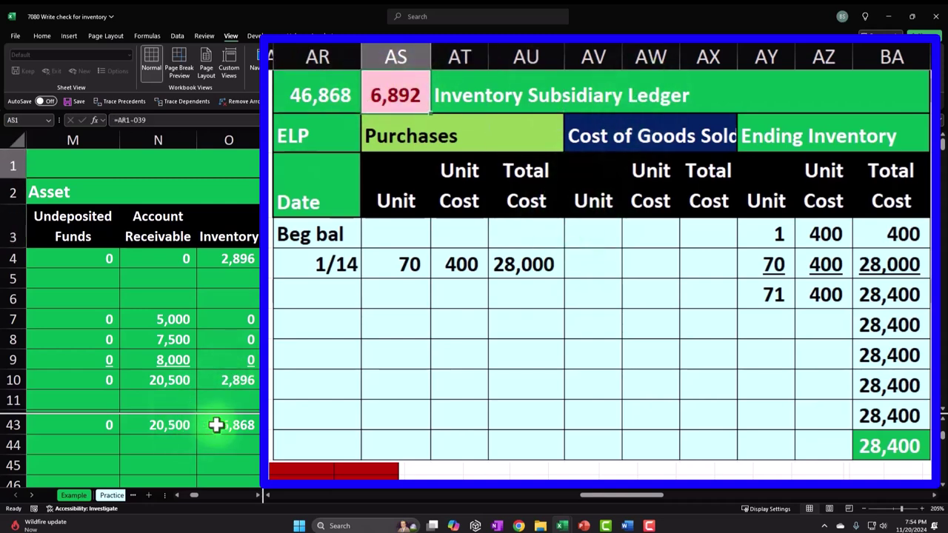
{"action": "double_click", "coordinate": [413, 95]}
{"action": "key", "text": "BackSpace"}
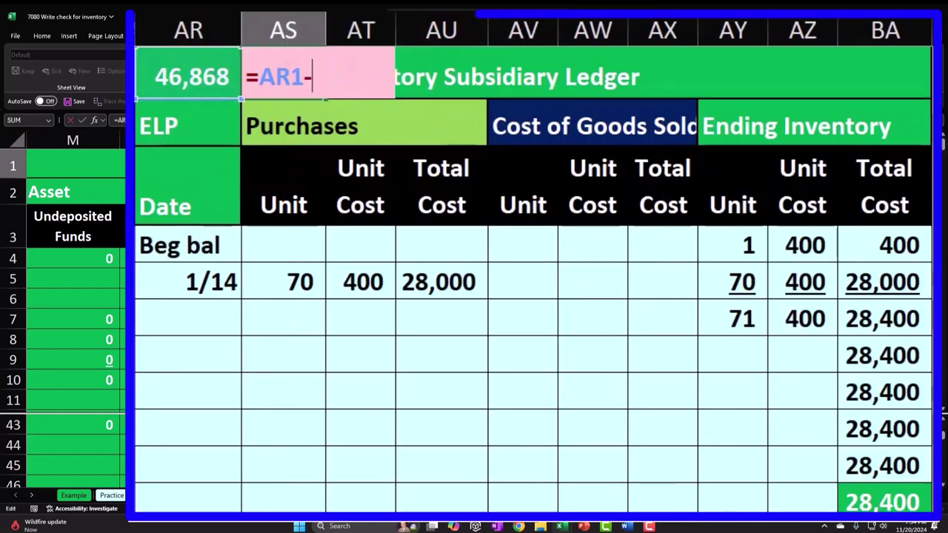
{"action": "key", "text": "Return"}
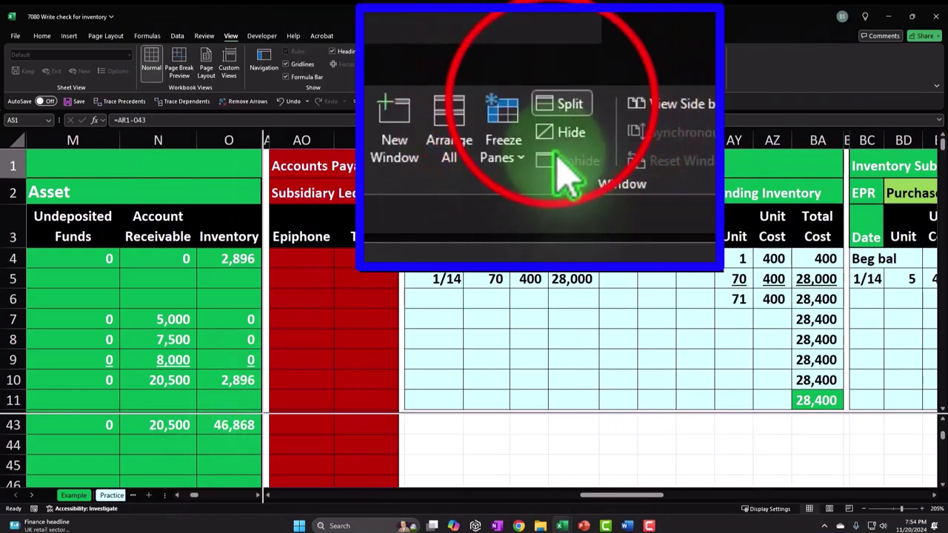
- Remove the split view and scroll down to row 44
{"action": "left_click", "coordinate": [550, 52]}
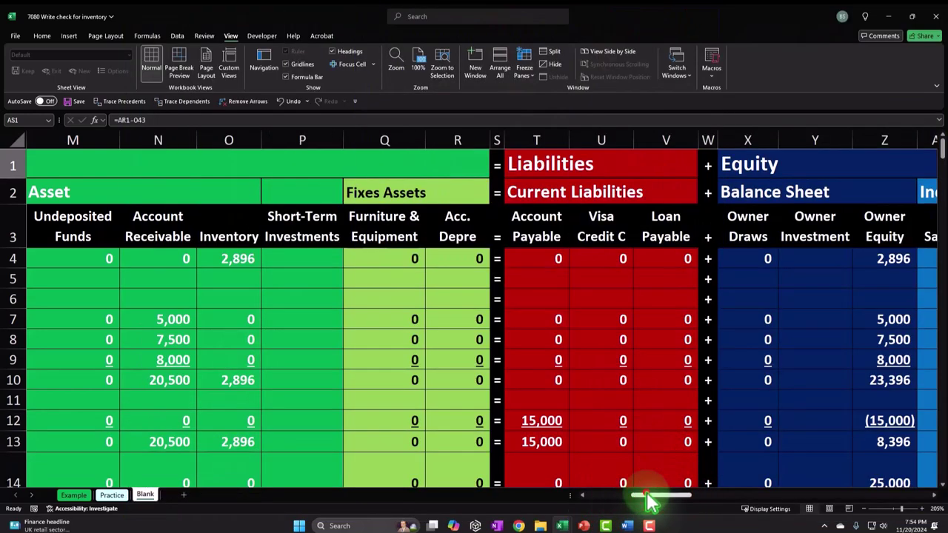
{"action": "left_click", "coordinate": [622, 502]}
{"action": "scroll", "coordinate": [467, 389], "scroll_direction": "down", "scroll_amount": 7}
{"action": "scroll", "coordinate": [466, 389], "scroll_direction": "down", "scroll_amount": 5}
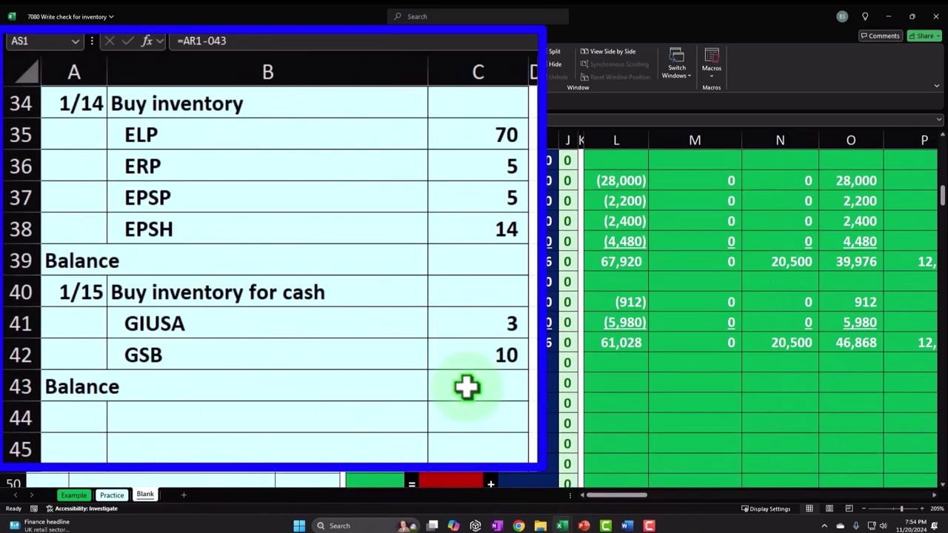
- Enter =A40 and =B40 in row 44 to start the 1/15 Buy inventory for cash entry
{"action": "left_click", "coordinate": [83, 419]}
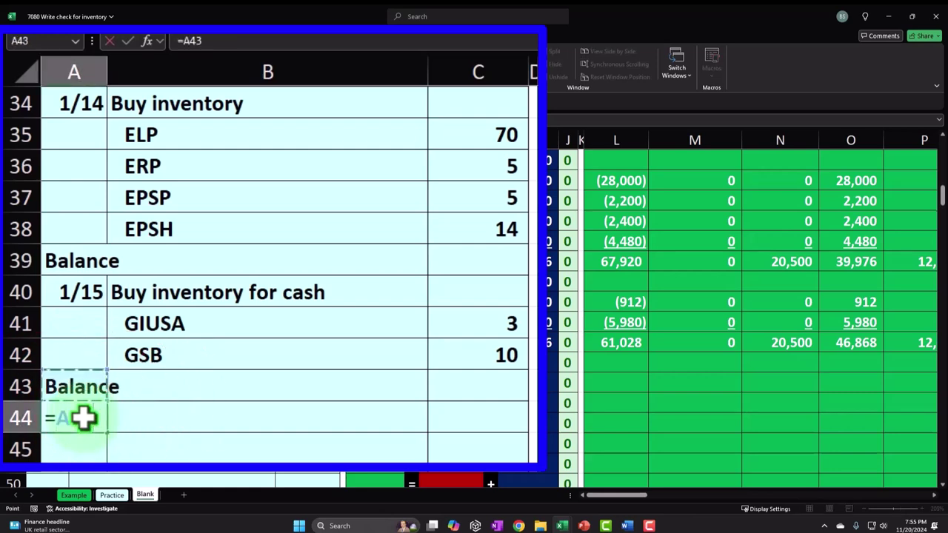
{"action": "key", "text": "Tab"}
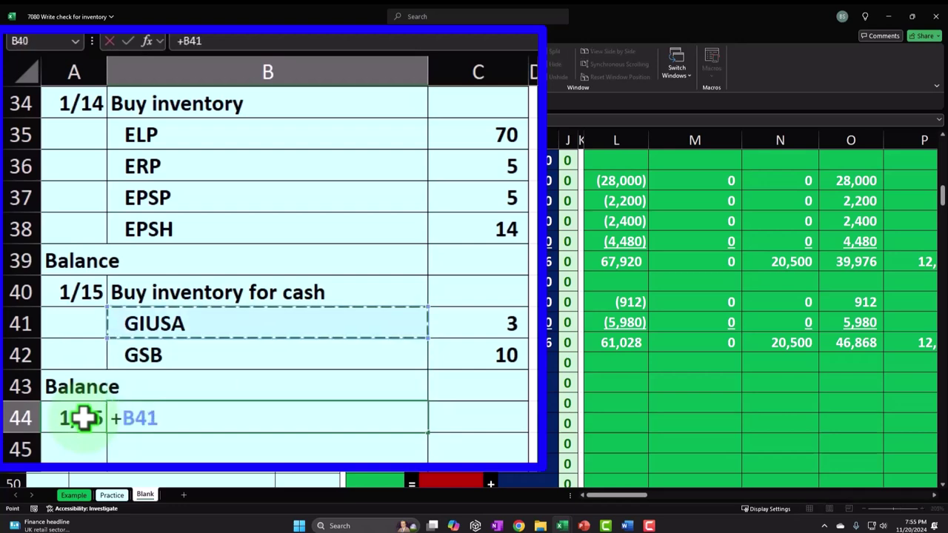
{"action": "key", "text": "Up"}
{"action": "key", "text": "Return"}
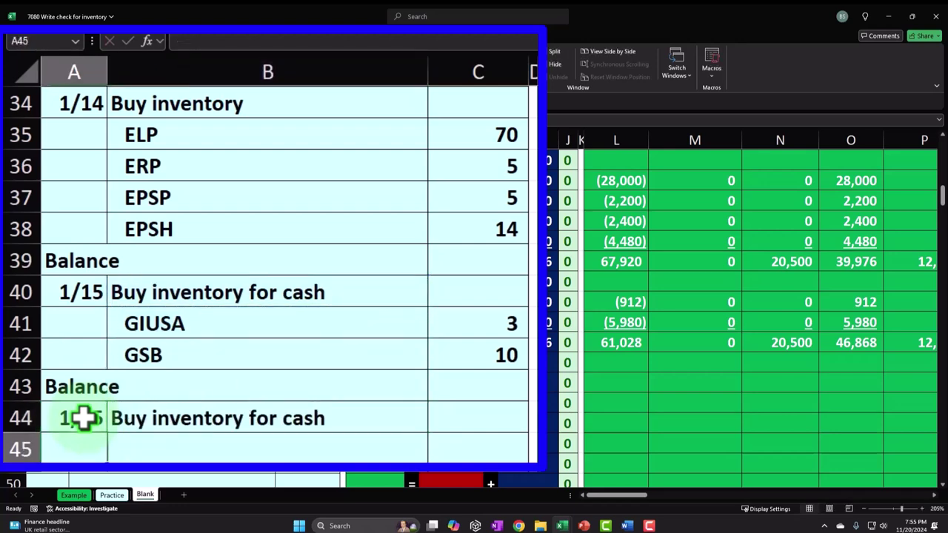
{"action": "key", "text": "Tab"}
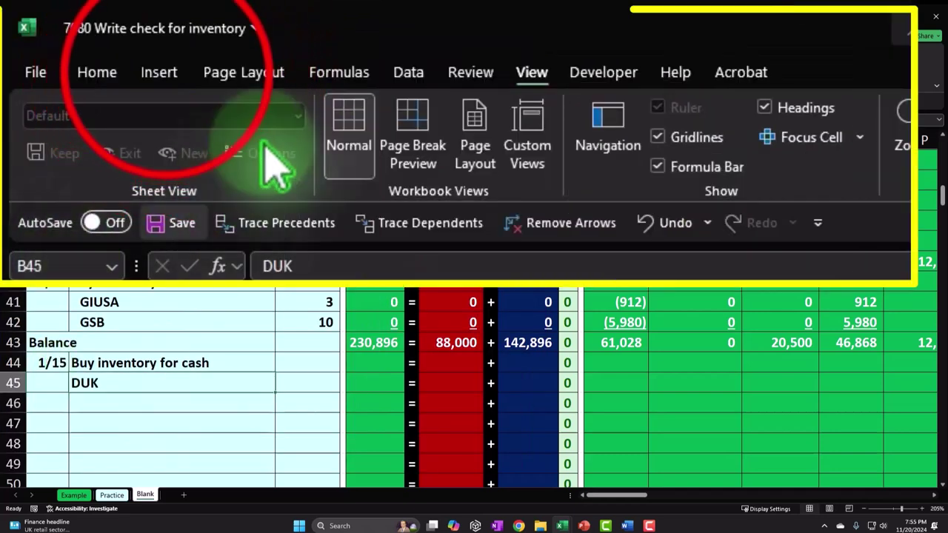
- Indent DUK in B45 to line up with GIUSA
{"action": "left_click", "coordinate": [69, 36]}
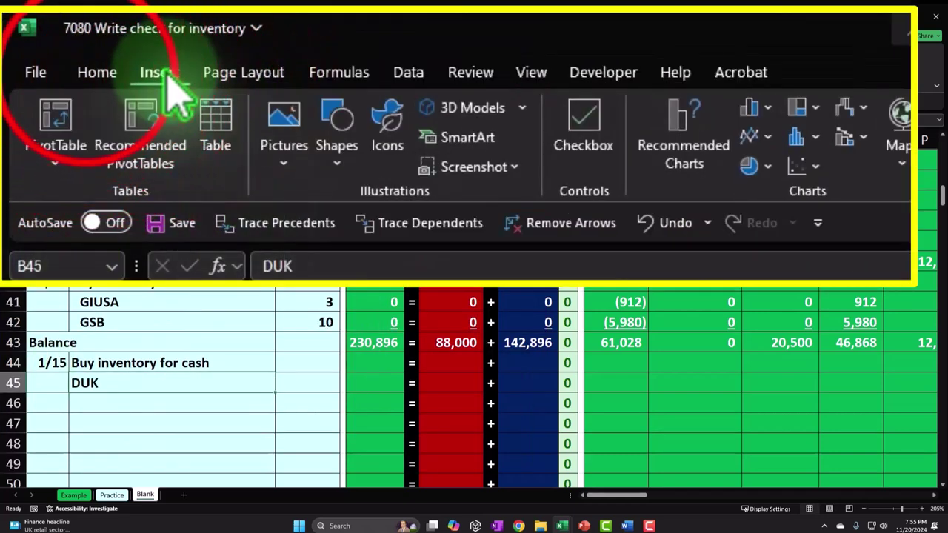
{"action": "left_click", "coordinate": [97, 72]}
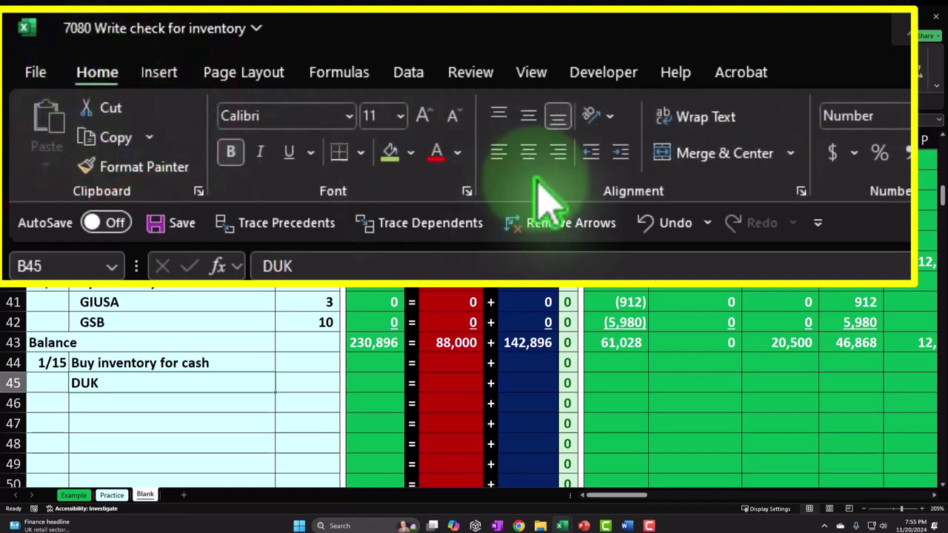
{"action": "left_click", "coordinate": [620, 152]}
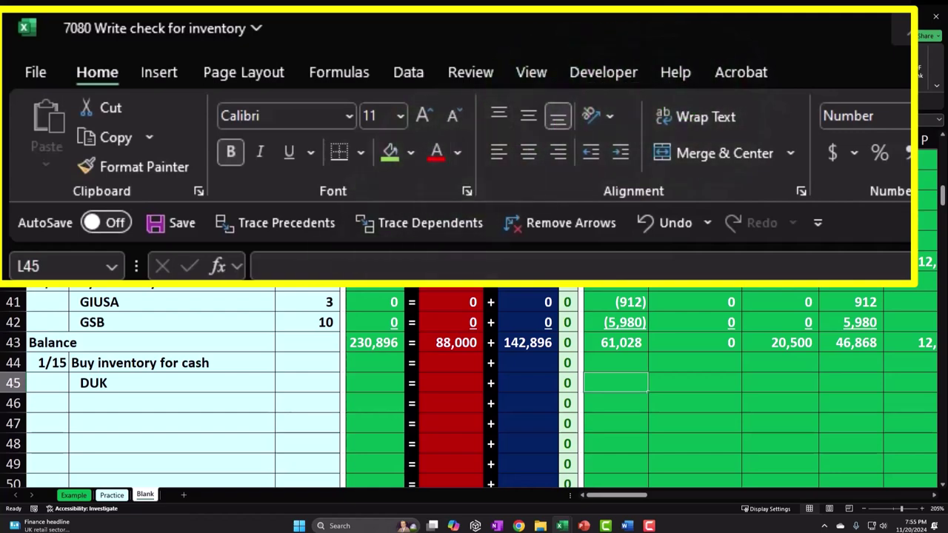
{"action": "scroll", "coordinate": [138, 238], "scroll_direction": "up", "scroll_amount": 13}
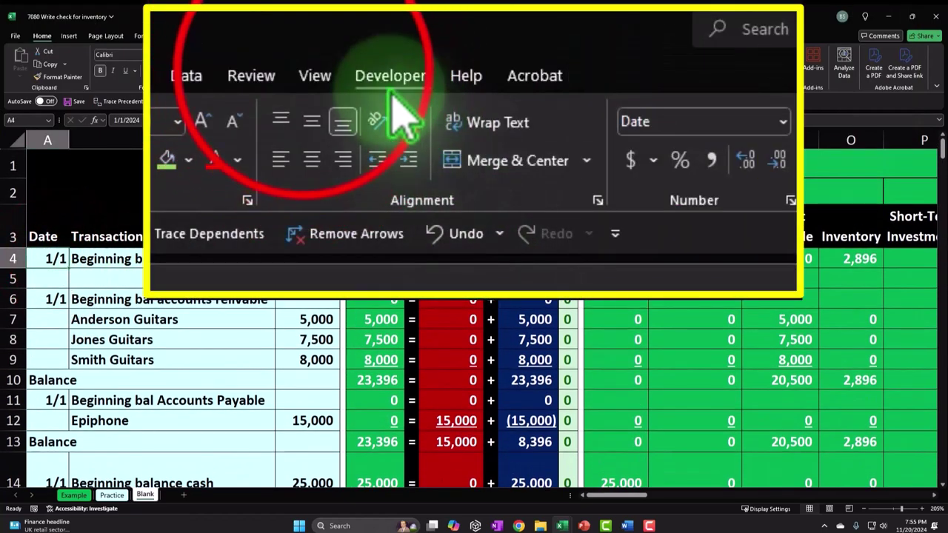
- Freeze the header rows 1–3 and move across row 45 to DUK's account columns
{"action": "left_click", "coordinate": [316, 77]}
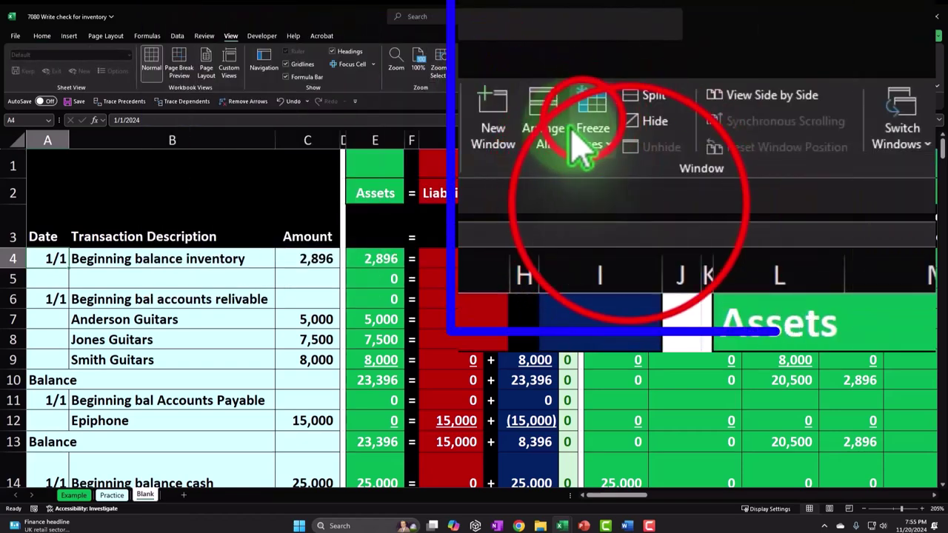
{"action": "left_click", "coordinate": [523, 65]}
{"action": "left_click", "coordinate": [551, 95]}
{"action": "scroll", "coordinate": [516, 300], "scroll_direction": "down", "scroll_amount": 1}
{"action": "scroll", "coordinate": [516, 299], "scroll_direction": "down", "scroll_amount": 11}
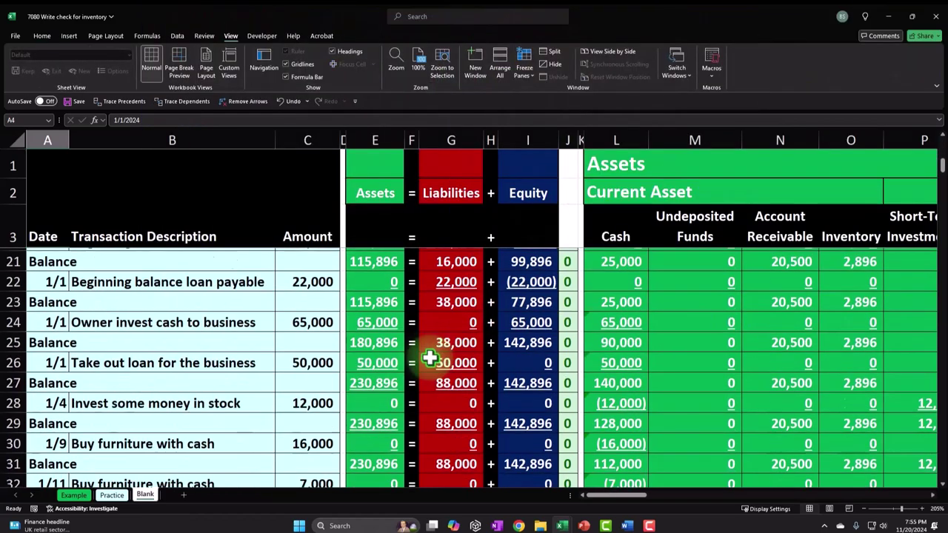
{"action": "left_click", "coordinate": [225, 377]}
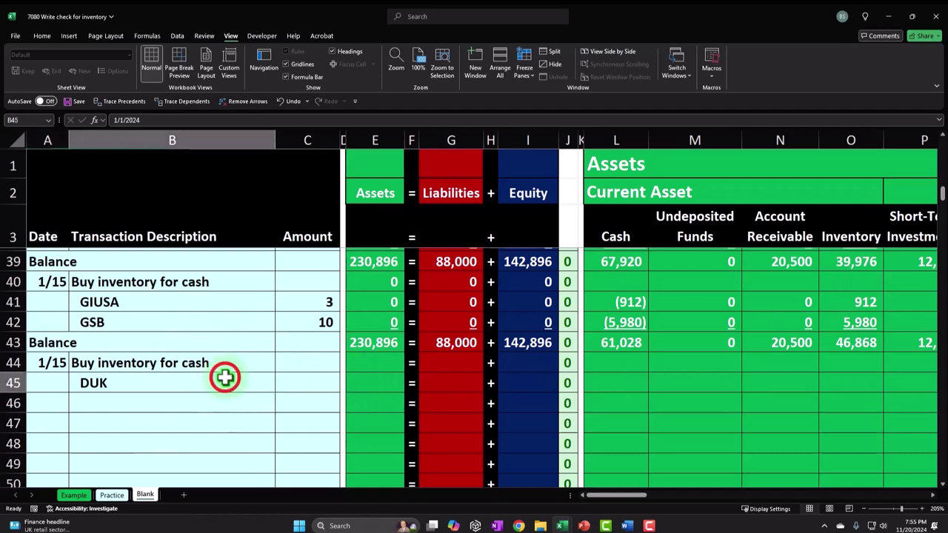
{"action": "key", "text": "Right"}
{"action": "key", "text": "Right"}
{"action": "key", "text": "Right"}
{"action": "key", "text": "Right"}
{"action": "key", "text": "Right"}
{"action": "key", "text": "Right"}
{"action": "key", "text": "Right"}
{"action": "key", "text": "Right"}
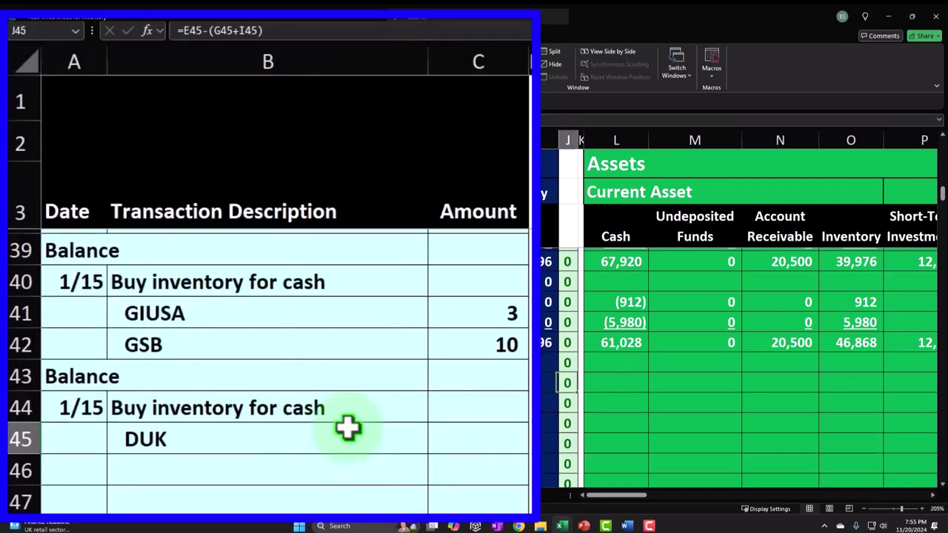
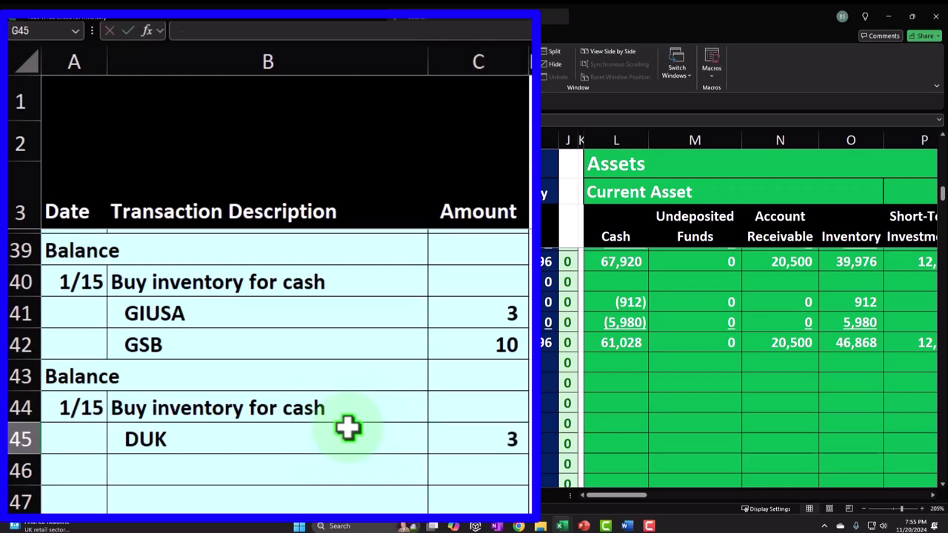
- Enter =C45*BV15 in O45 so DUK inventory rises by 72 (3 units at DUK's 24 unit cost)
{"action": "key", "text": "Right"}
{"action": "key", "text": "Right"}
{"action": "key", "text": "Right"}
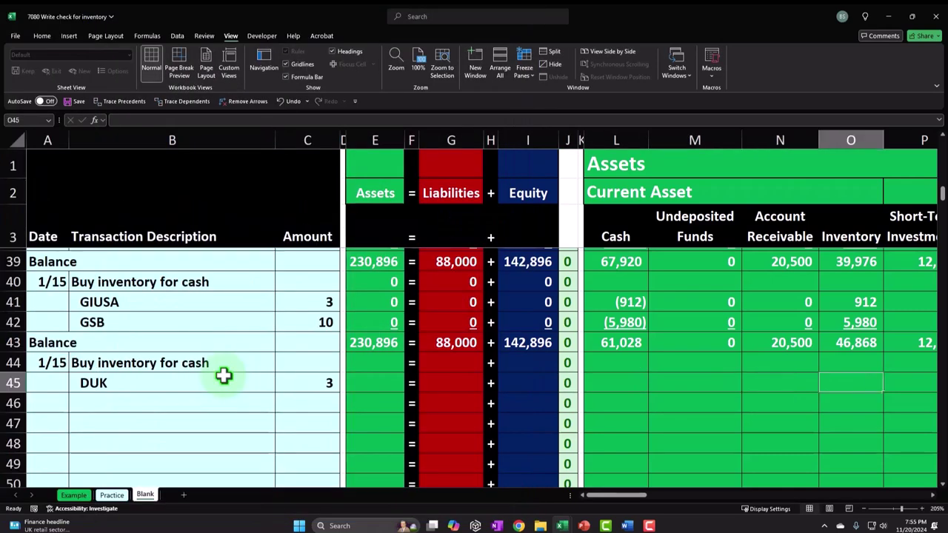
{"action": "type", "text": "="}
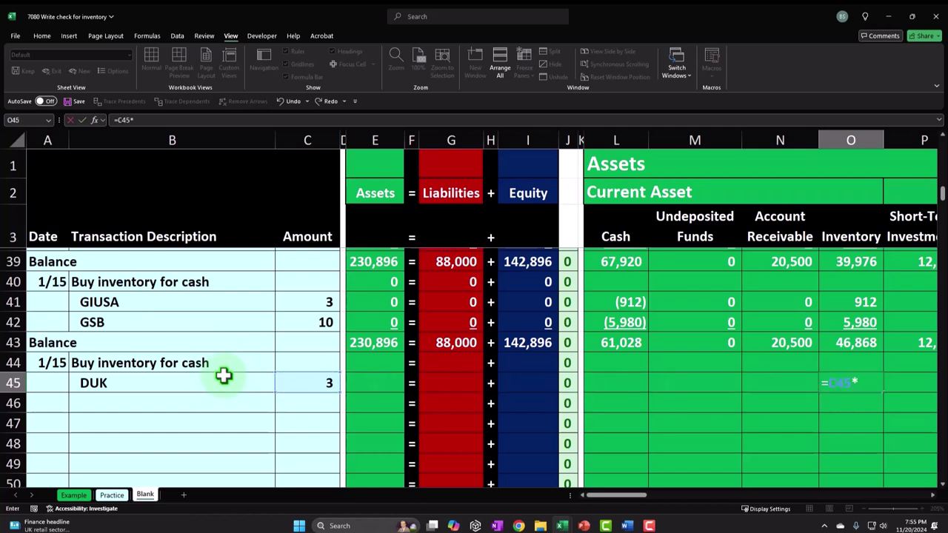
{"action": "key", "text": "Up"}
{"action": "key", "text": "Up"}
{"action": "key", "text": "Up"}
{"action": "key", "text": "Up"}
{"action": "key", "text": "Up"}
{"action": "key", "text": "Up"}
{"action": "key", "text": "Up"}
{"action": "key", "text": "Up"}
{"action": "key", "text": "Up"}
{"action": "key", "text": "Up"}
{"action": "key", "text": "Up"}
{"action": "key", "text": "Up"}
{"action": "key", "text": "Up"}
{"action": "key", "text": "Up"}
{"action": "key", "text": "Up"}
{"action": "key", "text": "Up"}
{"action": "key", "text": "Up"}
{"action": "key", "text": "Up"}
{"action": "key", "text": "Up"}
{"action": "key", "text": "Up"}
{"action": "key", "text": "Up"}
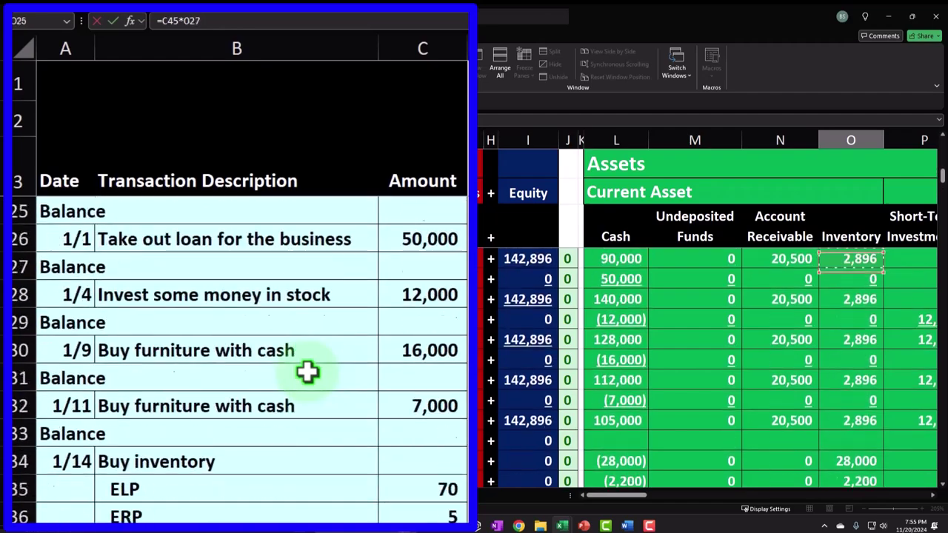
{"action": "key", "text": "Right"}
{"action": "key", "text": "Right"}
{"action": "key", "text": "Right"}
{"action": "key", "text": "Right"}
{"action": "key", "text": "Right"}
{"action": "key", "text": "Right"}
{"action": "key", "text": "Right"}
{"action": "key", "text": "Right"}
{"action": "key", "text": "Right"}
{"action": "key", "text": "Right"}
{"action": "key", "text": "Right"}
{"action": "key", "text": "Right"}
{"action": "key", "text": "Right"}
{"action": "key", "text": "Right"}
{"action": "key", "text": "Right"}
{"action": "key", "text": "Right"}
{"action": "key", "text": "Right"}
{"action": "key", "text": "Right"}
{"action": "key", "text": "Right"}
{"action": "key", "text": "Right"}
{"action": "key", "text": "Right"}
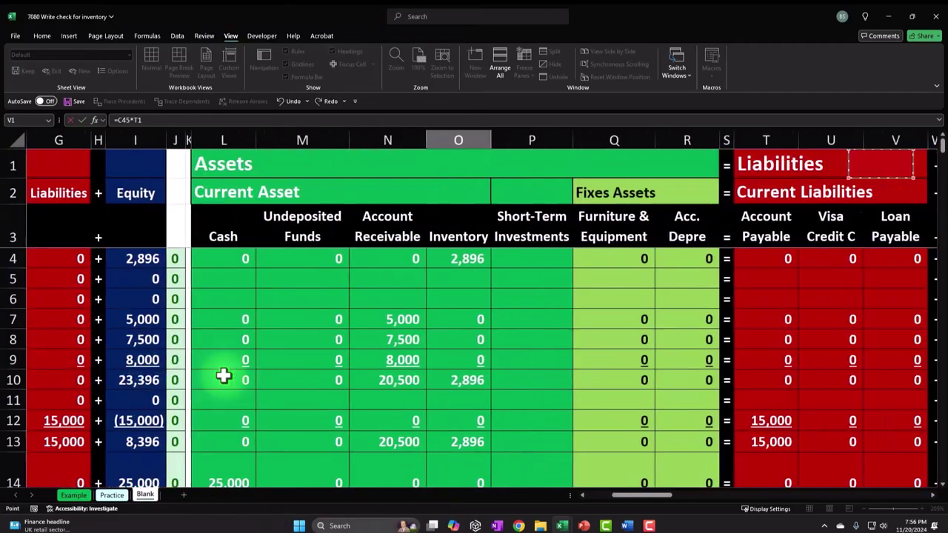
{"action": "key", "text": "Right"}
{"action": "key", "text": "Right"}
{"action": "key", "text": "Right"}
{"action": "key", "text": "Right"}
{"action": "key", "text": "Right"}
{"action": "key", "text": "Right"}
{"action": "key", "text": "Right"}
{"action": "key", "text": "Right"}
{"action": "key", "text": "Right"}
{"action": "key", "text": "Right"}
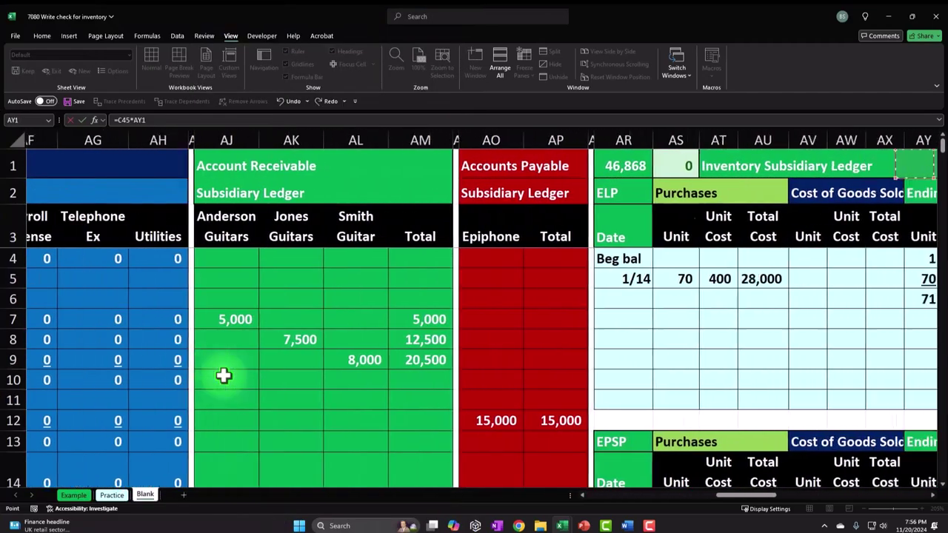
{"action": "key", "text": "Right"}
{"action": "key", "text": "Right"}
{"action": "key", "text": "Right"}
{"action": "key", "text": "Right"}
{"action": "key", "text": "Right"}
{"action": "key", "text": "Right"}
{"action": "key", "text": "Right"}
{"action": "key", "text": "Right"}
{"action": "key", "text": "Right"}
{"action": "key", "text": "Right"}
{"action": "key", "text": "Right"}
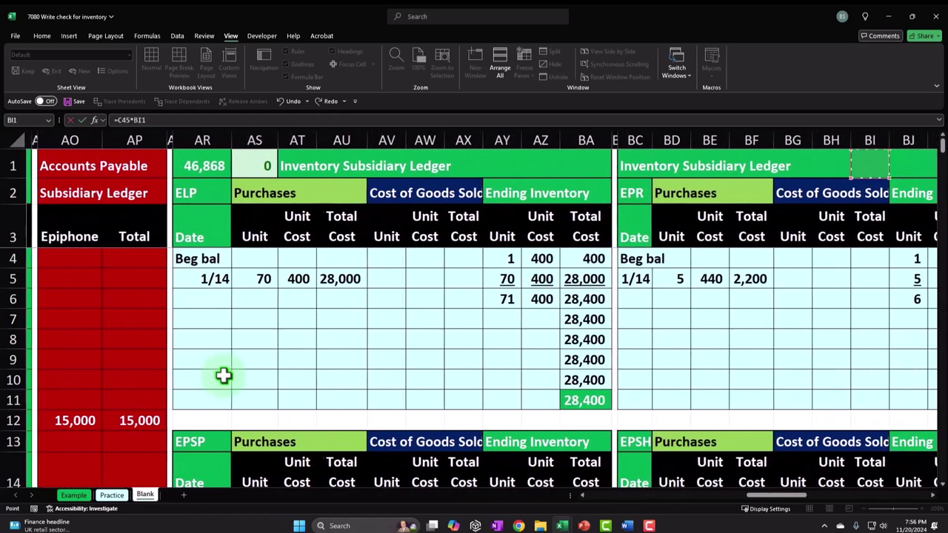
{"action": "key", "text": "Right"}
{"action": "key", "text": "Right"}
{"action": "key", "text": "Right"}
{"action": "key", "text": "Right"}
{"action": "key", "text": "Right"}
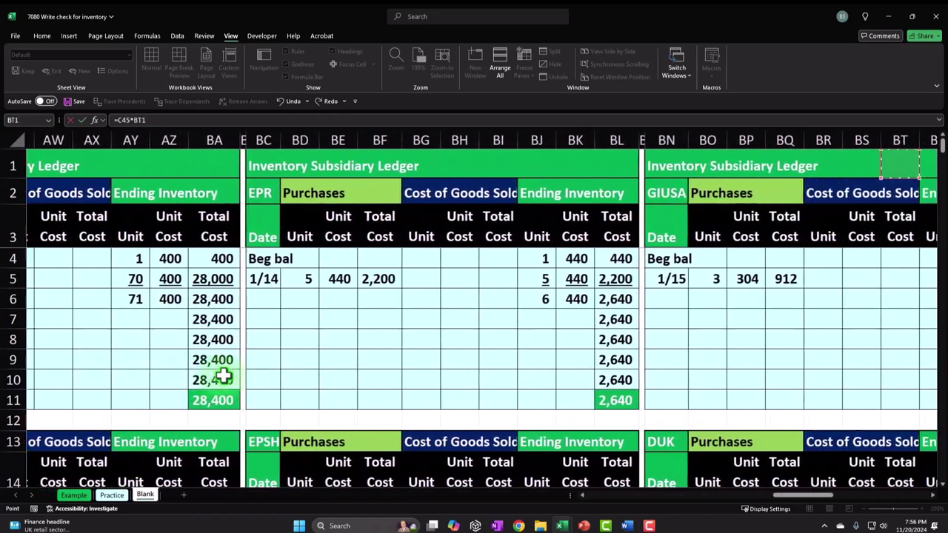
{"action": "scroll", "coordinate": [669, 377], "scroll_direction": "down", "scroll_amount": 2}
{"action": "key", "text": "Down"}
{"action": "key", "text": "Down"}
{"action": "key", "text": "Down"}
{"action": "key", "text": "Down"}
{"action": "key", "text": "Down"}
{"action": "key", "text": "Down"}
{"action": "key", "text": "Down"}
{"action": "key", "text": "Down"}
{"action": "key", "text": "Down"}
{"action": "key", "text": "Down"}
{"action": "key", "text": "Down"}
{"action": "key", "text": "Down"}
{"action": "key", "text": "Down"}
{"action": "key", "text": "Down"}
{"action": "key", "text": "Left"}
{"action": "key", "text": "Left"}
{"action": "key", "text": "Left"}
{"action": "key", "text": "Right"}
{"action": "key", "text": "Right"}
{"action": "key", "text": "Right"}
{"action": "key", "text": "Right"}
{"action": "key", "text": "Right"}
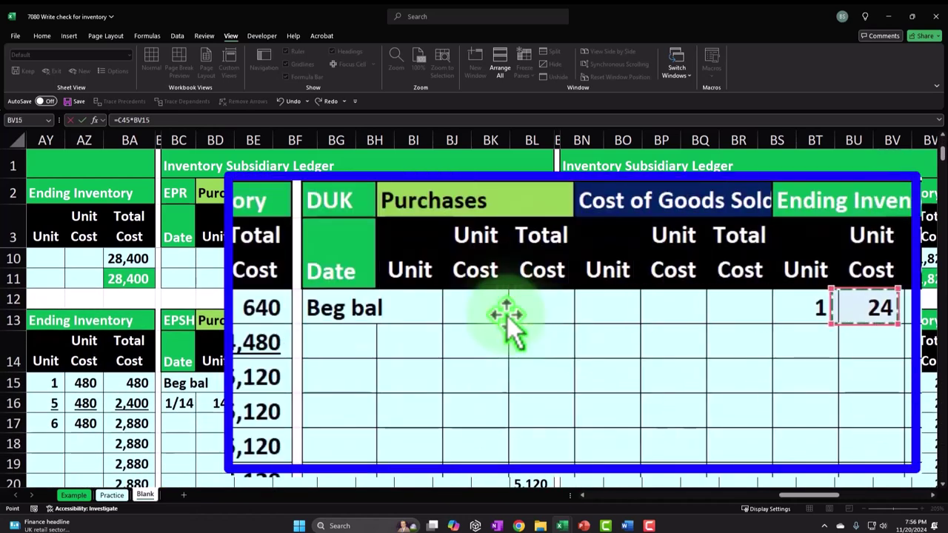
{"action": "key", "text": "Left"}
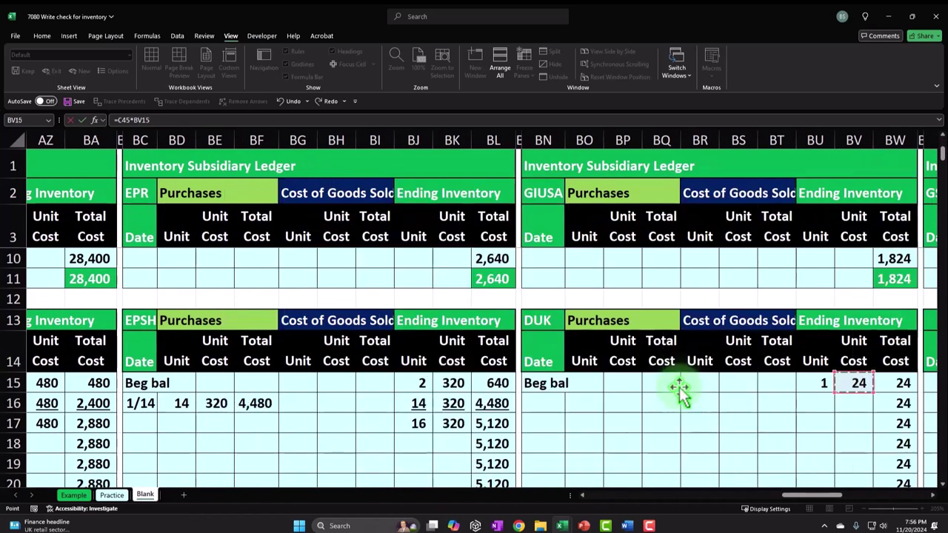
{"action": "key", "text": "Return"}
- Enter =-O45 in L45 to post the (72) cash decrease
{"action": "key", "text": "Left"}
{"action": "key", "text": "Left"}
{"action": "key", "text": "Left"}
{"action": "key", "text": "Left"}
{"action": "key", "text": "Left"}
{"action": "key", "text": "Left"}
{"action": "key", "text": "Left"}
{"action": "key", "text": "Left"}
{"action": "key", "text": "Left"}
{"action": "key", "text": "Left"}
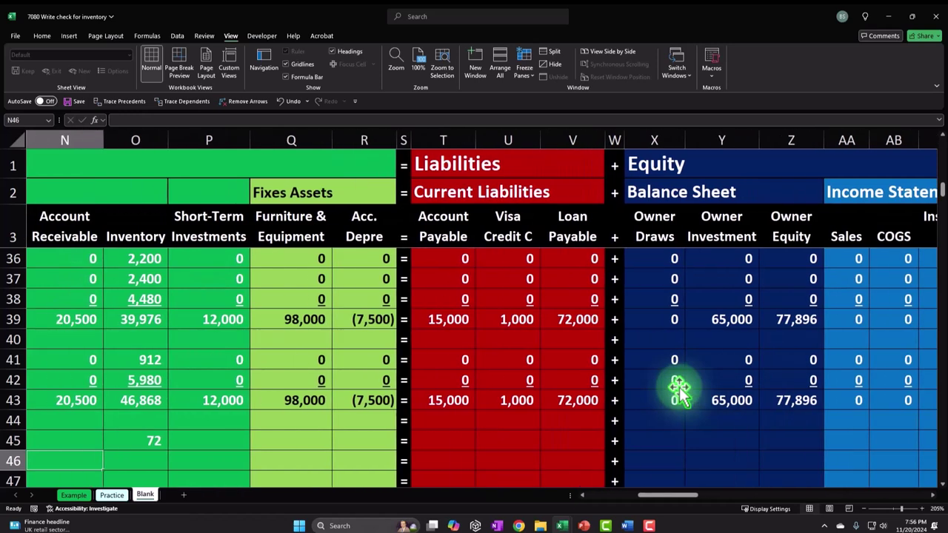
{"action": "type", "text": "="}
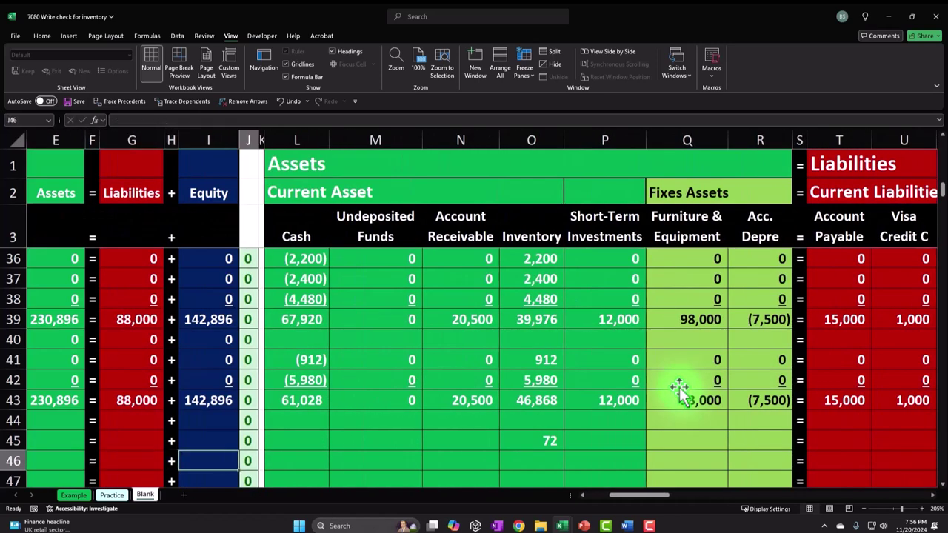
{"action": "key", "text": "Right"}
{"action": "key", "text": "Right"}
{"action": "key", "text": "Right"}
{"action": "key", "text": "Right"}
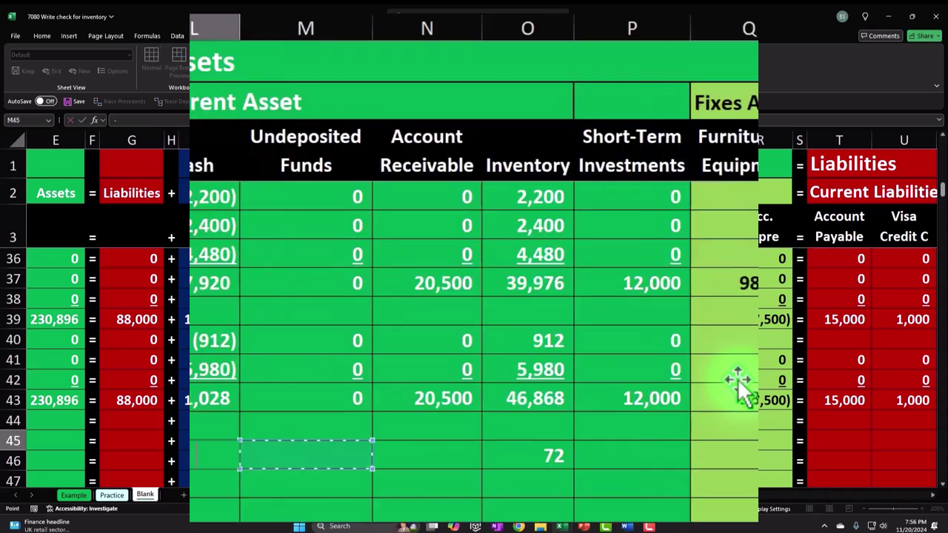
{"action": "key", "text": "Left"}
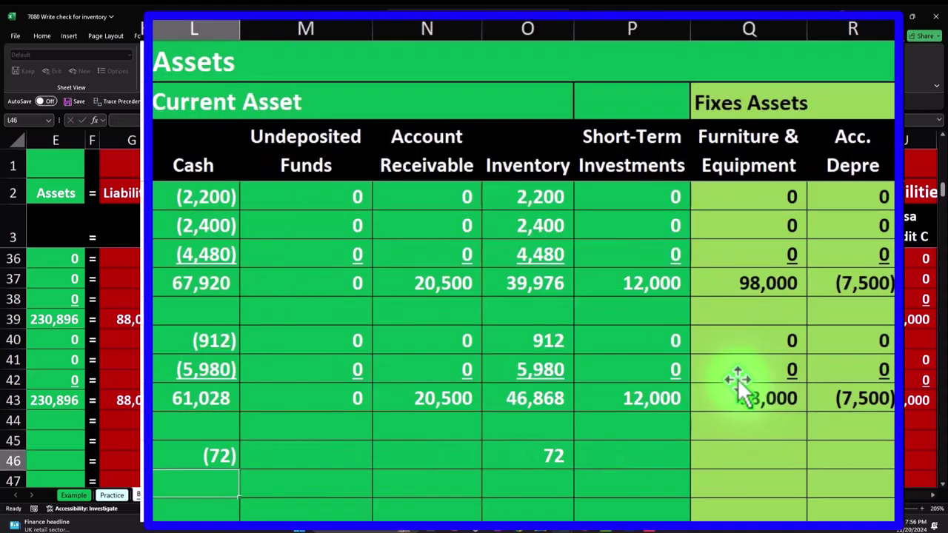
- Fill the remaining row 45 cells across M45:AH45 with zeros
{"action": "key", "text": "Up"}
{"action": "key", "text": "Right"}
{"action": "type", "text": "0"}
{"action": "key", "text": "Right"}
{"action": "type", "text": "0"}
{"action": "key", "text": "Right"}
{"action": "key", "text": "Right"}
{"action": "type", "text": "0"}
{"action": "key", "text": "Right"}
{"action": "type", "text": "0"}
{"action": "key", "text": "Right"}
{"action": "type", "text": "0"}
{"action": "key", "text": "Right"}
{"action": "key", "text": "Right"}
{"action": "type", "text": "0"}
{"action": "key", "text": "Right"}
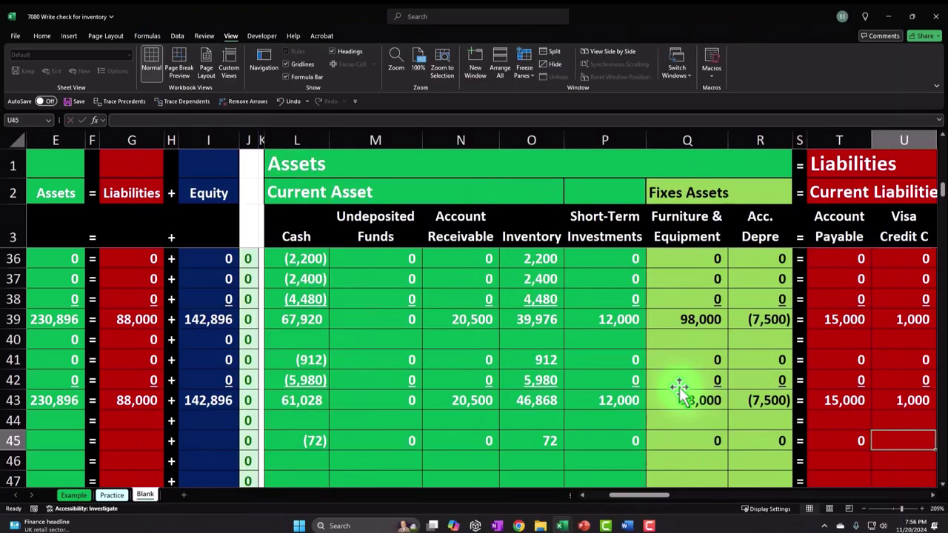
{"action": "type", "text": "0"}
{"action": "key", "text": "Right"}
{"action": "type", "text": "0"}
{"action": "key", "text": "Right"}
{"action": "key", "text": "Right"}
{"action": "type", "text": "0"}
{"action": "key", "text": "Right"}
{"action": "type", "text": "0"}
{"action": "key", "text": "Right"}
{"action": "type", "text": "0"}
{"action": "key", "text": "Right"}
{"action": "key", "text": "0"}
{"action": "key", "text": "Right"}
{"action": "key", "text": "0"}
{"action": "key", "text": "Right"}
{"action": "type", "text": "0"}
{"action": "key", "text": "Right"}
{"action": "type", "text": "0"}
{"action": "key", "text": "Right"}
{"action": "type", "text": "0"}
{"action": "key", "text": "Right"}
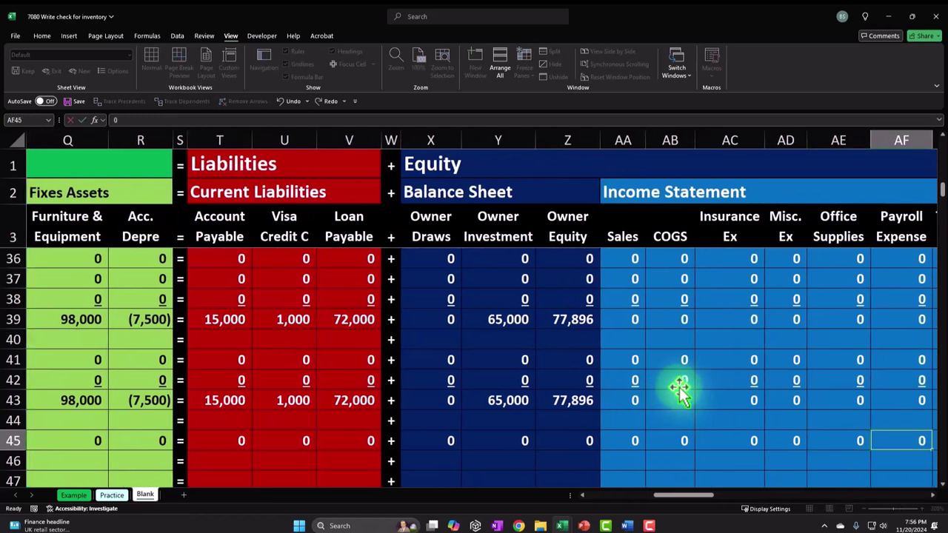
{"action": "type", "text": "0"}
{"action": "key", "text": "Right"}
{"action": "key", "text": "0"}
{"action": "key", "text": "Right"}
{"action": "type", "text": "0"}
{"action": "key", "text": "Right"}
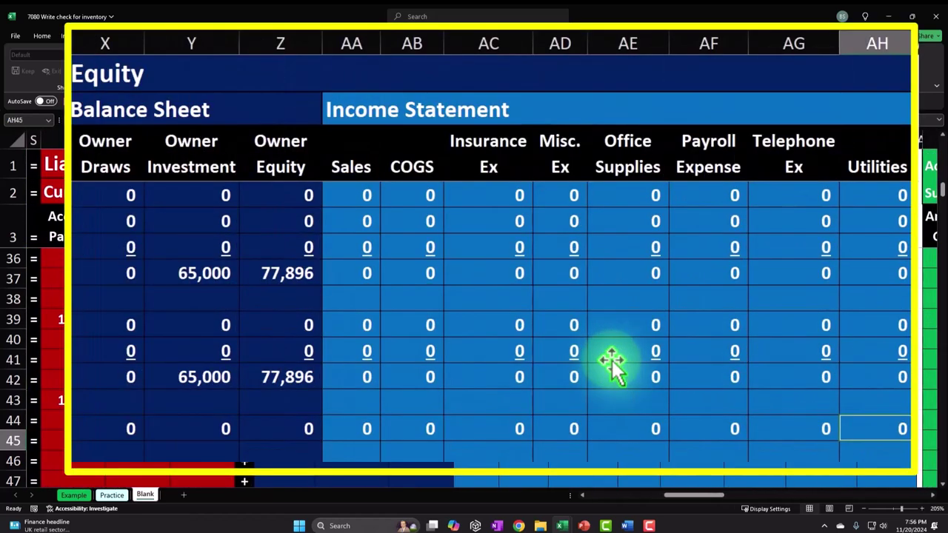
- Underline the row 45 equity and liability amounts on the Home tab
{"action": "left_click_drag", "start_coordinate": [874, 434], "coordinate": [311, 439]}
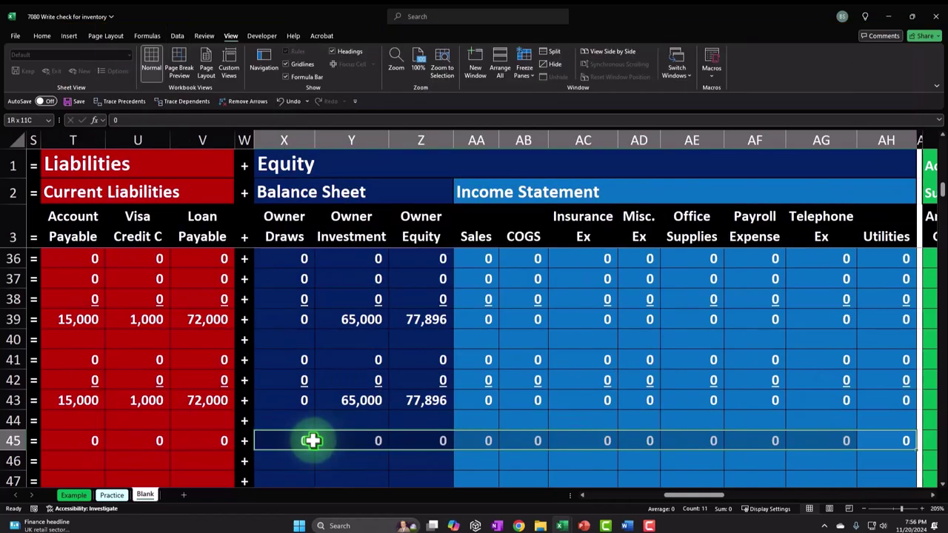
{"action": "left_click", "coordinate": [41, 37]}
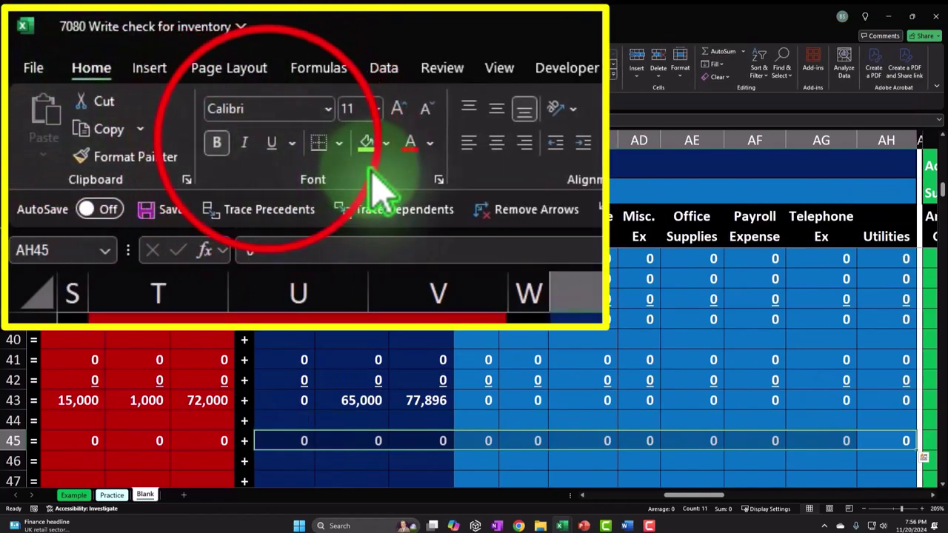
{"action": "left_click_drag", "start_coordinate": [216, 436], "coordinate": [326, 443]}
{"action": "left_click", "coordinate": [125, 70]}
{"action": "left_click_drag", "start_coordinate": [237, 448], "coordinate": [139, 426]}
- Underline the row 45 asset amounts
{"action": "left_click", "coordinate": [125, 70]}
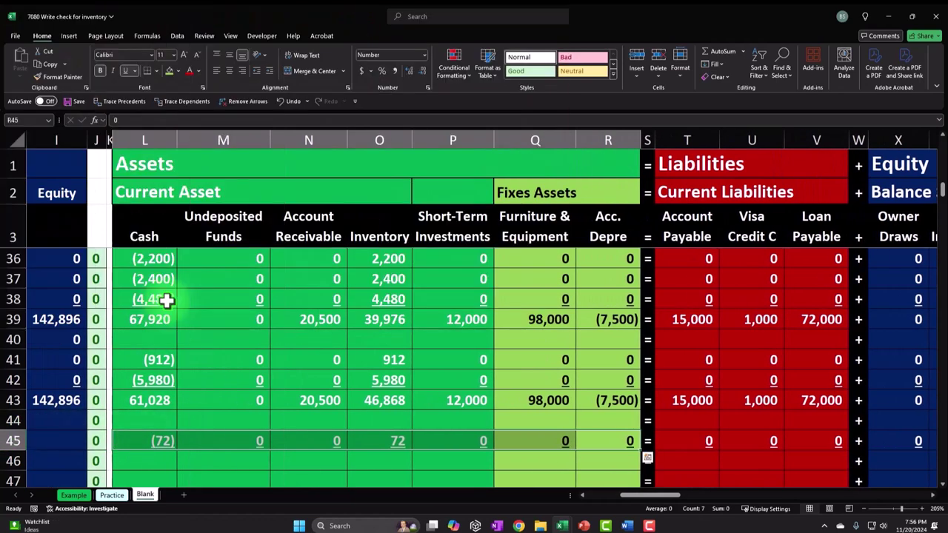
{"action": "key", "text": "Left"}
{"action": "key", "text": "Home"}
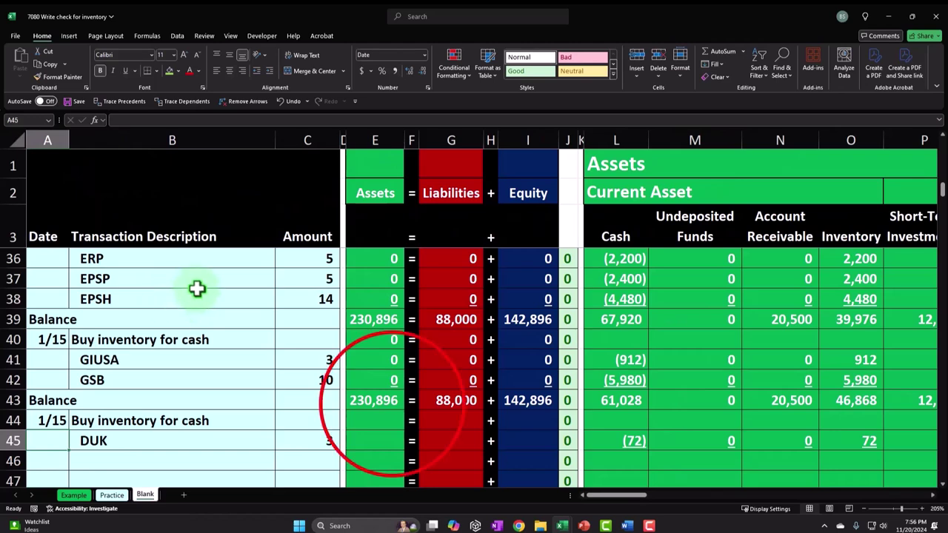
- Copy the Assets, Liabilities and Equity totals down to row 45 so each shows 0
{"action": "left_click", "coordinate": [387, 400]}
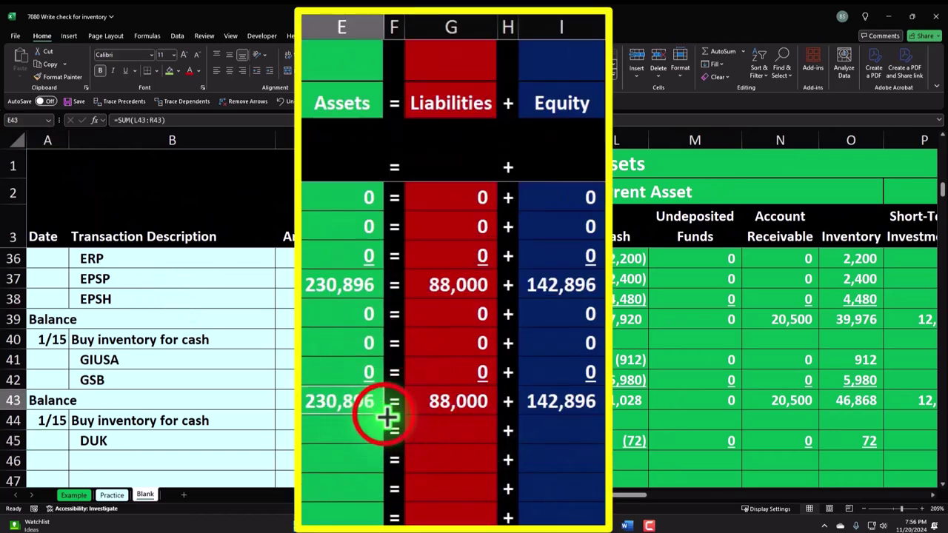
{"action": "left_click_drag", "start_coordinate": [387, 426], "coordinate": [385, 461]}
{"action": "left_click", "coordinate": [449, 412]}
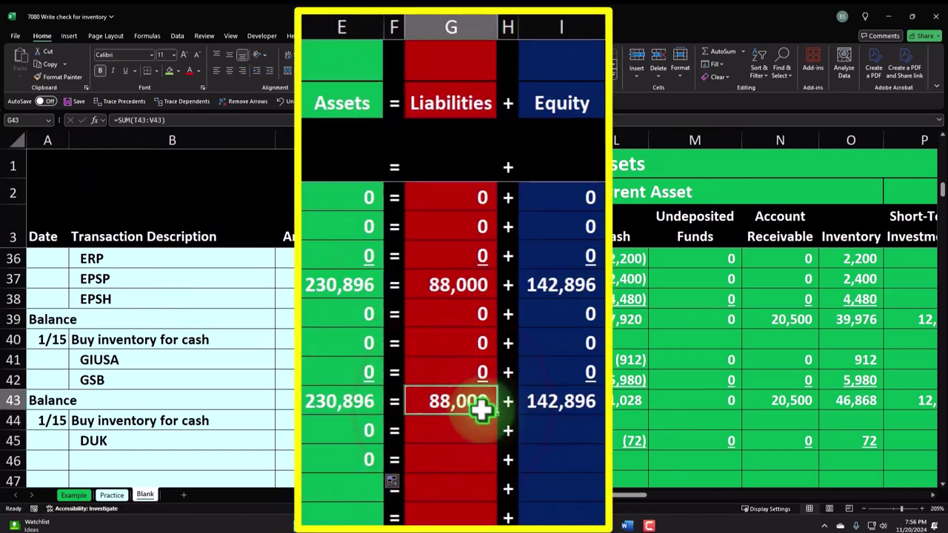
{"action": "left_click_drag", "start_coordinate": [501, 417], "coordinate": [503, 461]}
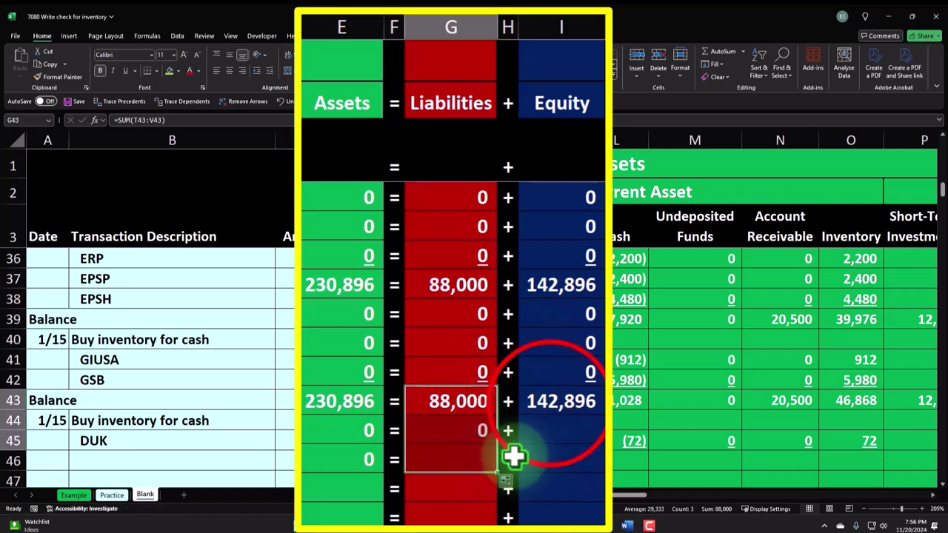
{"action": "left_click", "coordinate": [549, 404]}
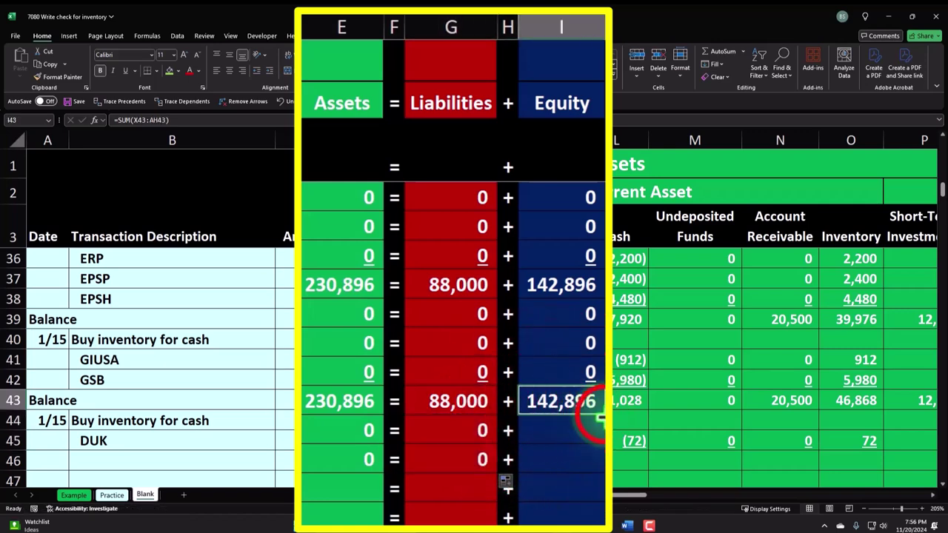
{"action": "left_click_drag", "start_coordinate": [598, 470], "coordinate": [596, 465]}
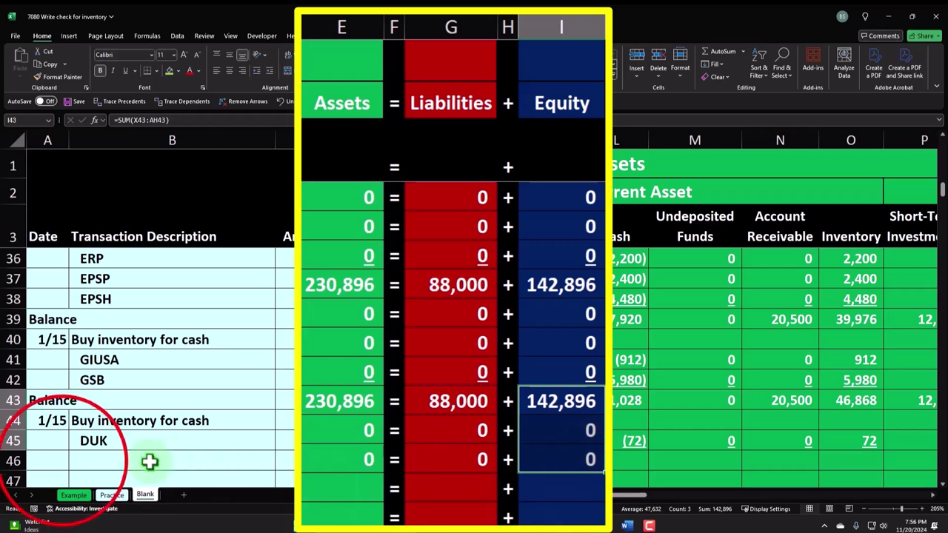
{"action": "left_click", "coordinate": [61, 460]}
- Start the row 46 Balance line and sum the Cash column to 60,956
{"action": "type", "text": "="}
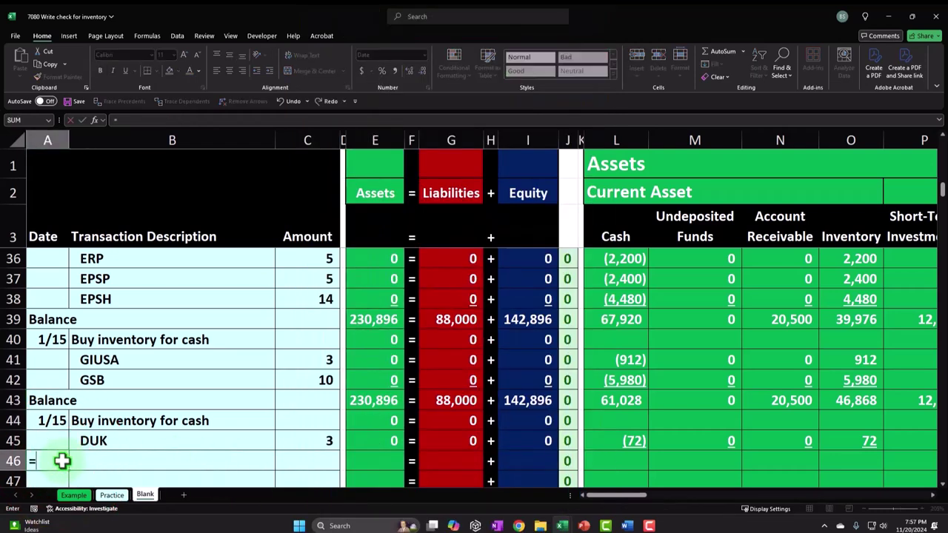
{"action": "key", "text": "Up"}
{"action": "key", "text": "Tab"}
{"action": "key", "text": "Tab"}
{"action": "key", "text": "Tab"}
{"action": "key", "text": "Tab"}
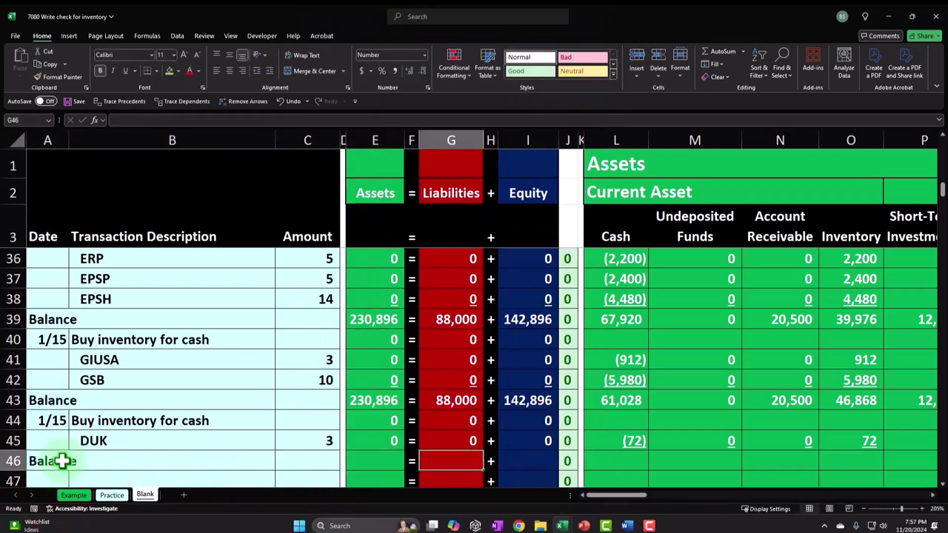
{"action": "key", "text": "Tab"}
{"action": "key", "text": "Tab"}
{"action": "key", "text": "Tab"}
{"action": "key", "text": "Tab"}
{"action": "key", "text": "Tab"}
{"action": "type", "text": "=sum("}
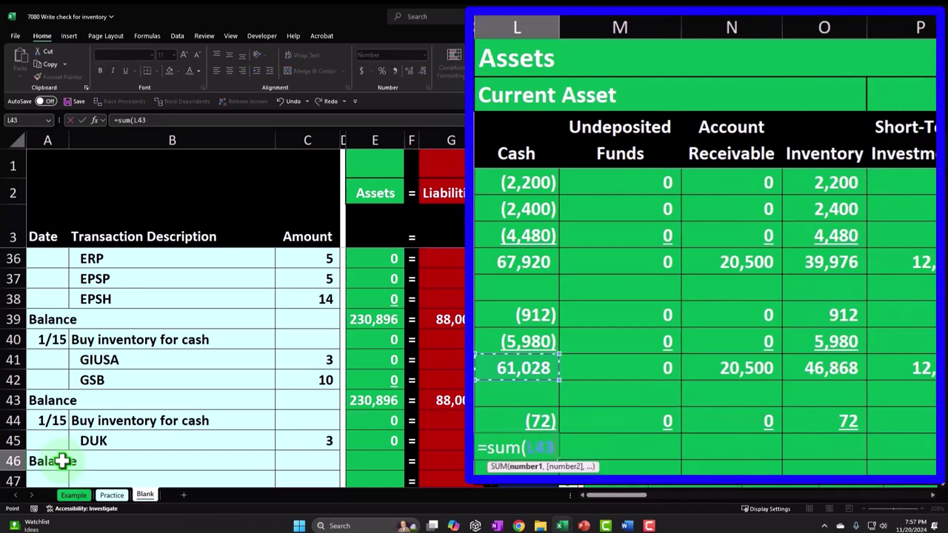
{"action": "key", "text": "Return"}
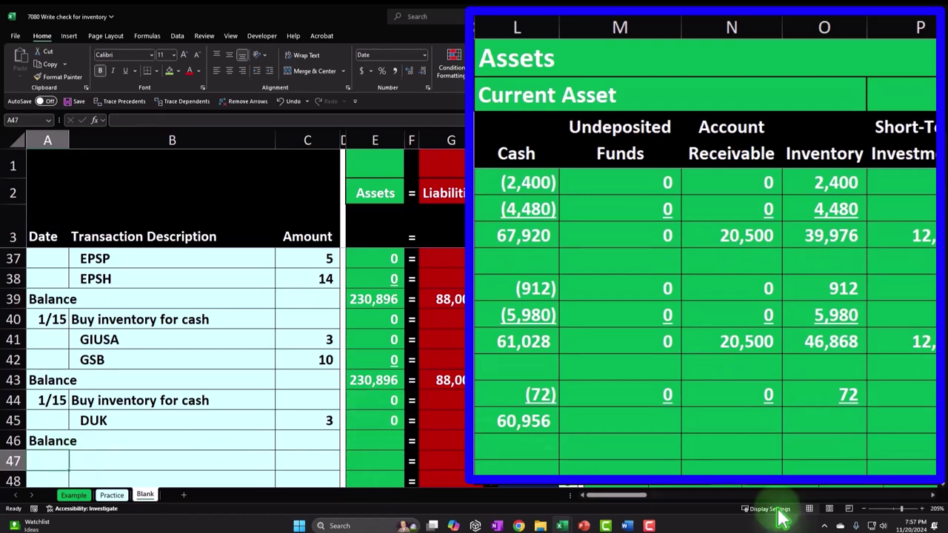
- Paste the Cash balance formula into M46:R46, T46:U46 and X46:AG46 as running totals
{"action": "left_click", "coordinate": [622, 441]}
{"action": "key", "text": "ctrl+c"}
{"action": "left_click_drag", "start_coordinate": [696, 439], "coordinate": [586, 435]}
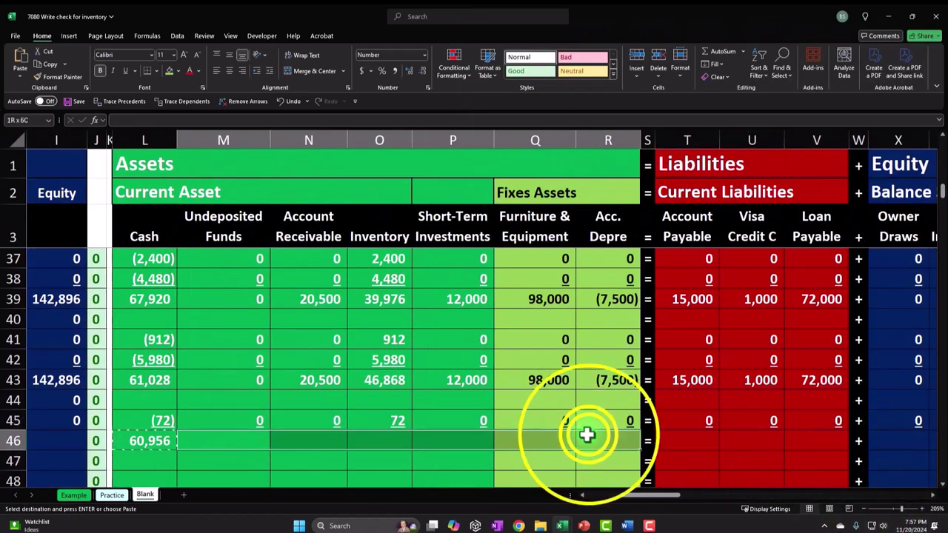
{"action": "right_click", "coordinate": [586, 437]}
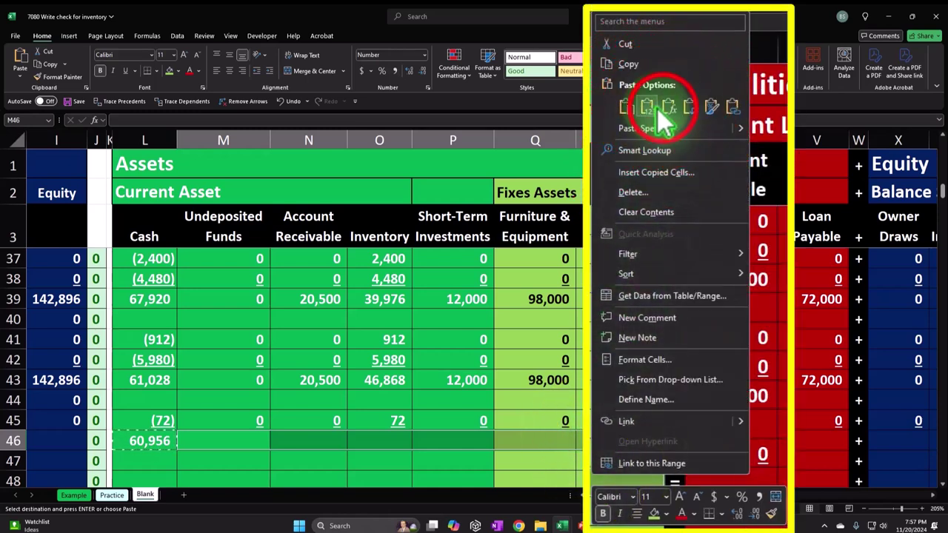
{"action": "left_click", "coordinate": [646, 108]}
{"action": "left_click_drag", "start_coordinate": [676, 440], "coordinate": [793, 440]}
{"action": "right_click", "coordinate": [796, 440]}
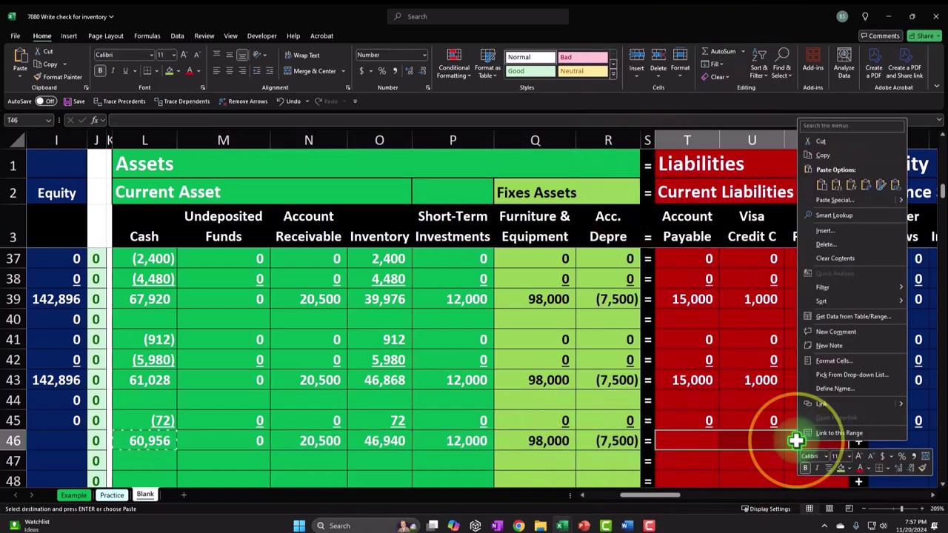
{"action": "left_click", "coordinate": [835, 184]}
{"action": "left_click_drag", "start_coordinate": [851, 440], "coordinate": [750, 444]}
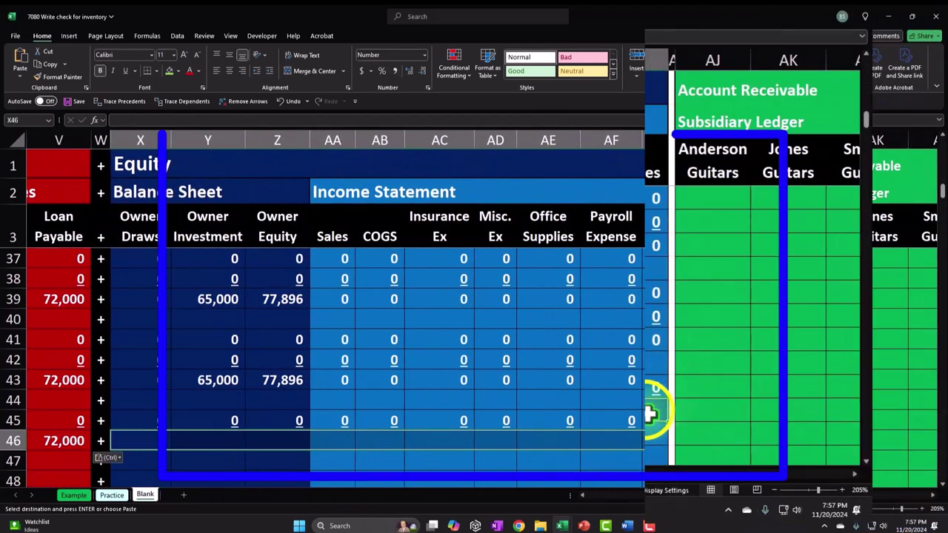
{"action": "right_click", "coordinate": [651, 407]}
{"action": "left_click", "coordinate": [712, 104]}
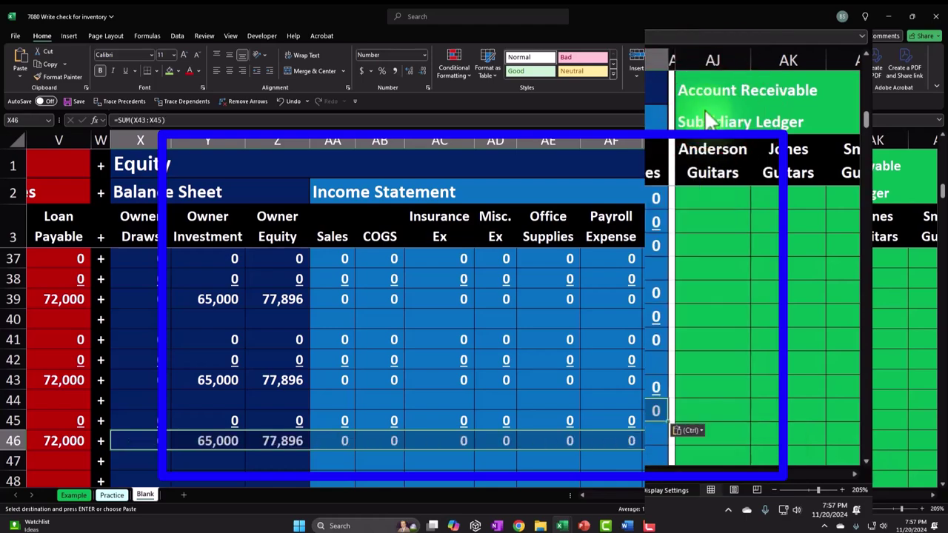
{"action": "key", "text": "ctrl+Left"}
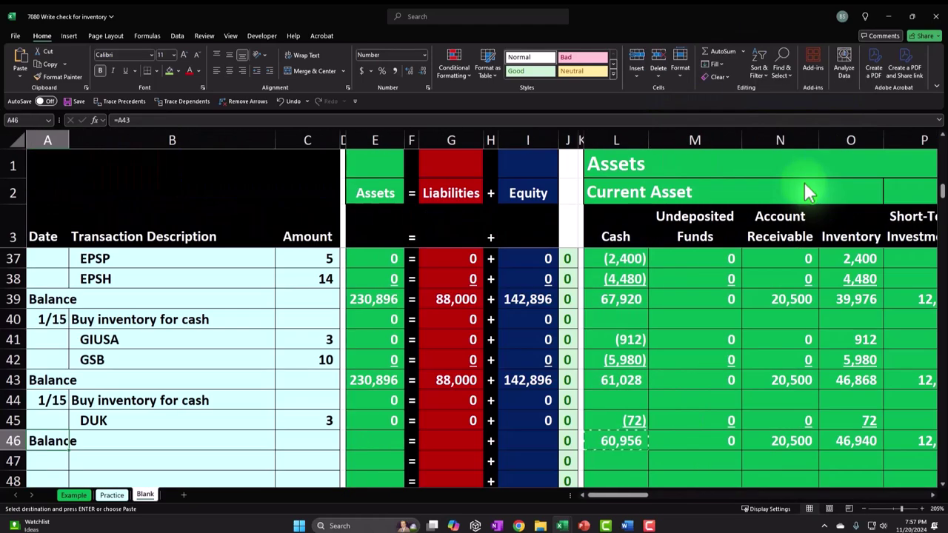
- Copy the Assets, Liabilities and Equity totals into E46, G46 and I46 (230,896 = 88,000 + 142,896)
{"action": "left_click", "coordinate": [384, 420]}
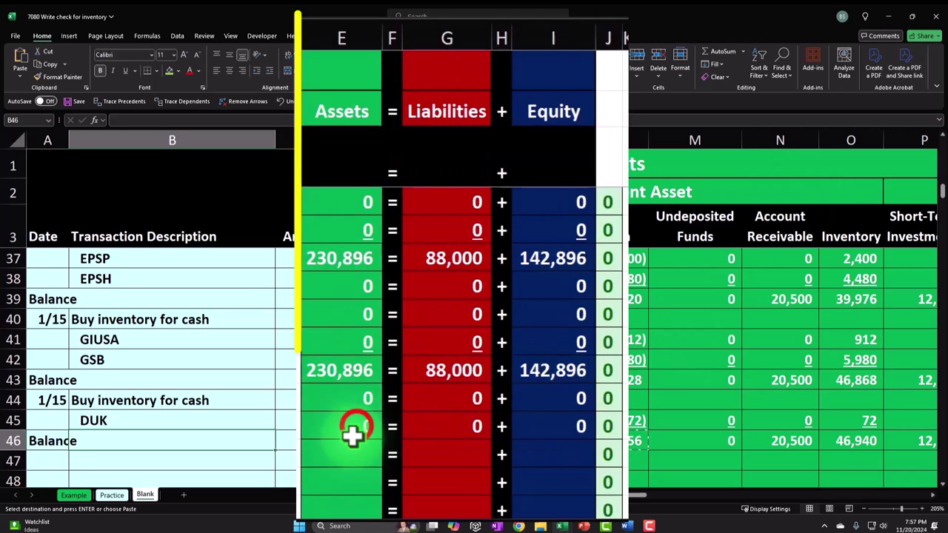
{"action": "left_click", "coordinate": [386, 455]}
{"action": "key", "text": "ctrl+v"}
{"action": "left_click", "coordinate": [474, 429]}
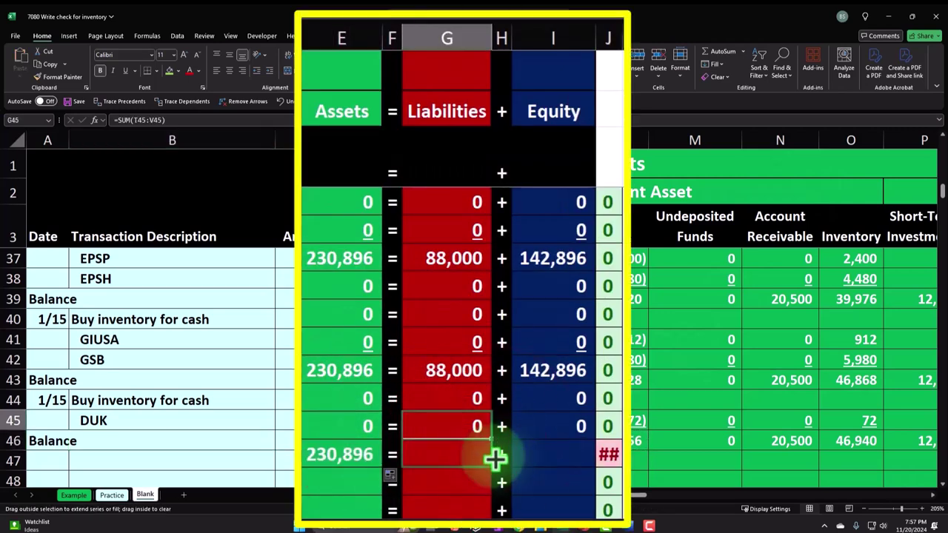
{"action": "left_click", "coordinate": [495, 459]}
{"action": "key", "text": "ctrl+v"}
{"action": "left_click", "coordinate": [558, 434]}
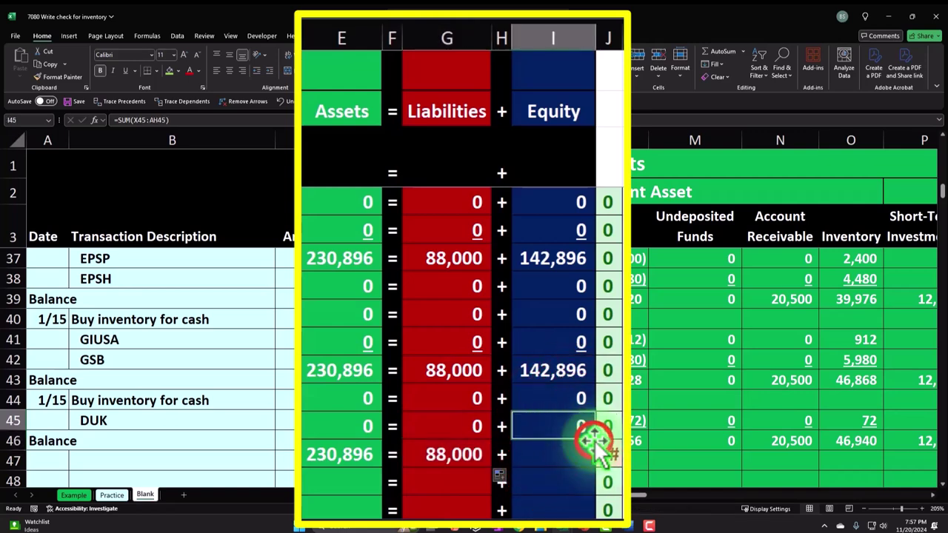
{"action": "left_click_drag", "start_coordinate": [596, 461], "coordinate": [592, 458]}
- Underline the DUK row's equation totals E45:I45
{"action": "left_click_drag", "start_coordinate": [555, 416], "coordinate": [362, 424]}
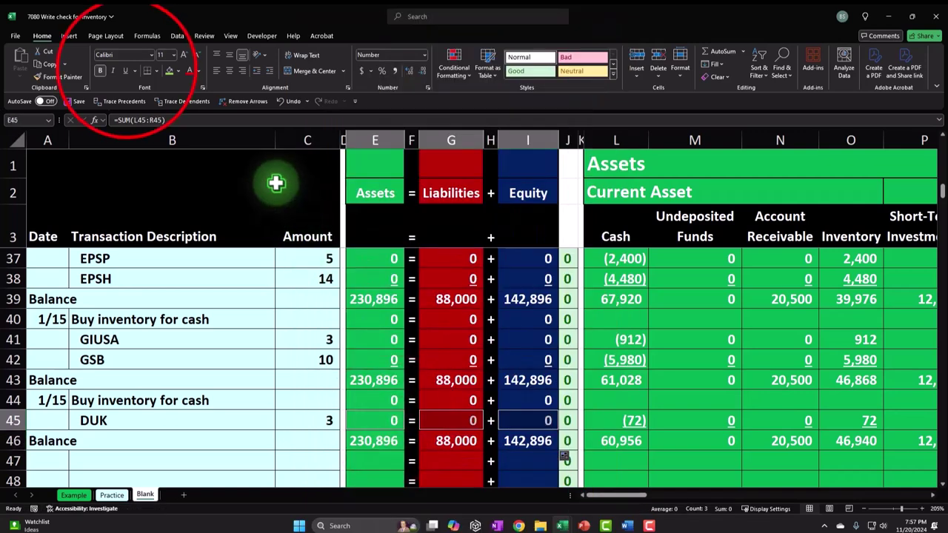
{"action": "left_click", "coordinate": [125, 70]}
{"action": "left_click", "coordinate": [652, 398]}
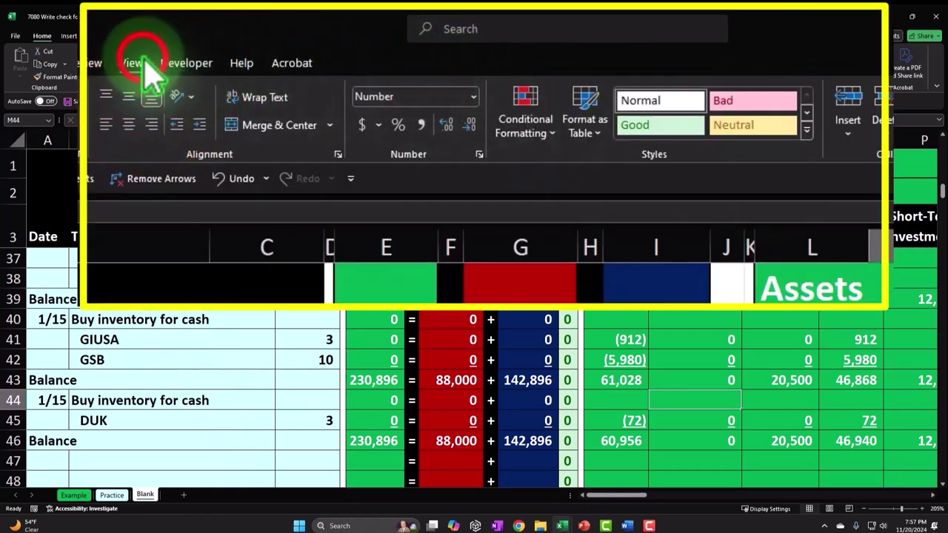
- Unfreeze the panes and split the worksheet at cell D44
{"action": "left_click", "coordinate": [230, 36]}
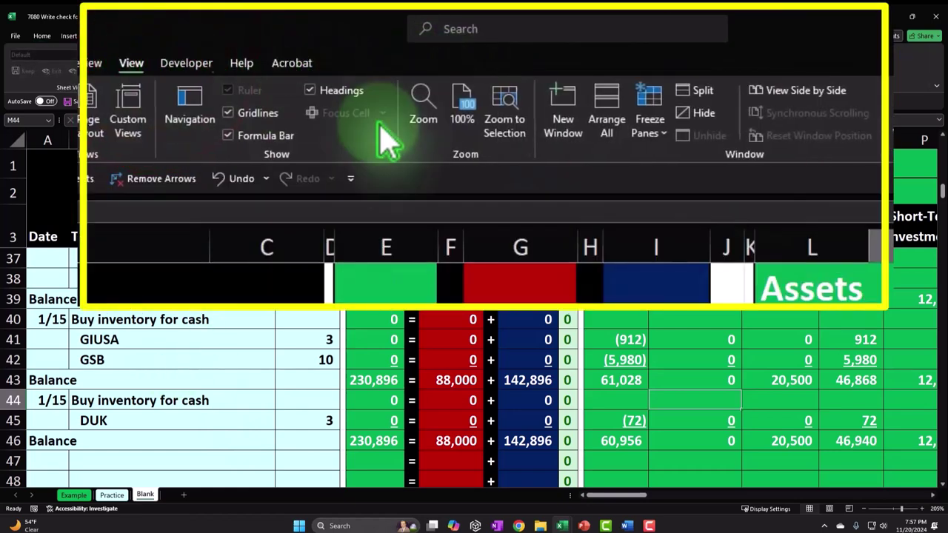
{"action": "left_click", "coordinate": [655, 122]}
{"action": "left_click", "coordinate": [675, 154]}
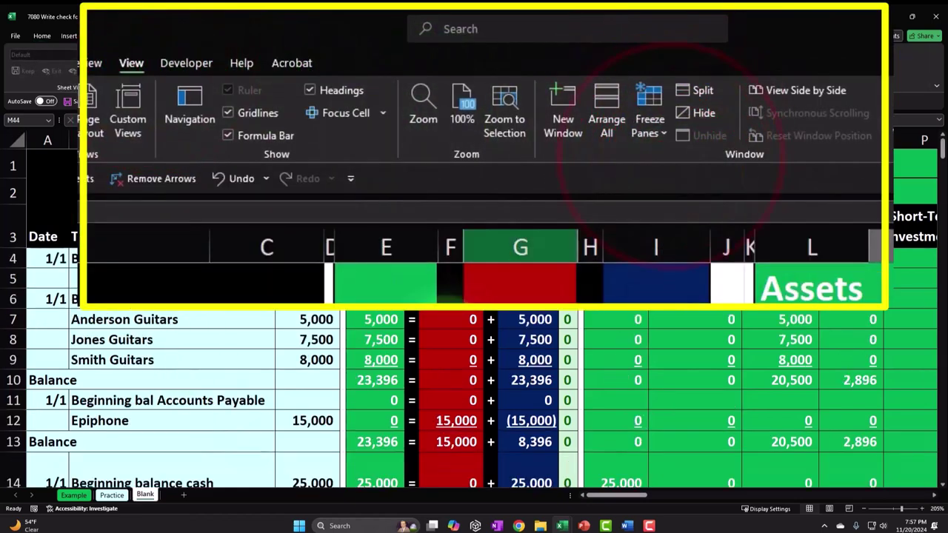
{"action": "scroll", "coordinate": [311, 290], "scroll_direction": "down", "scroll_amount": 12}
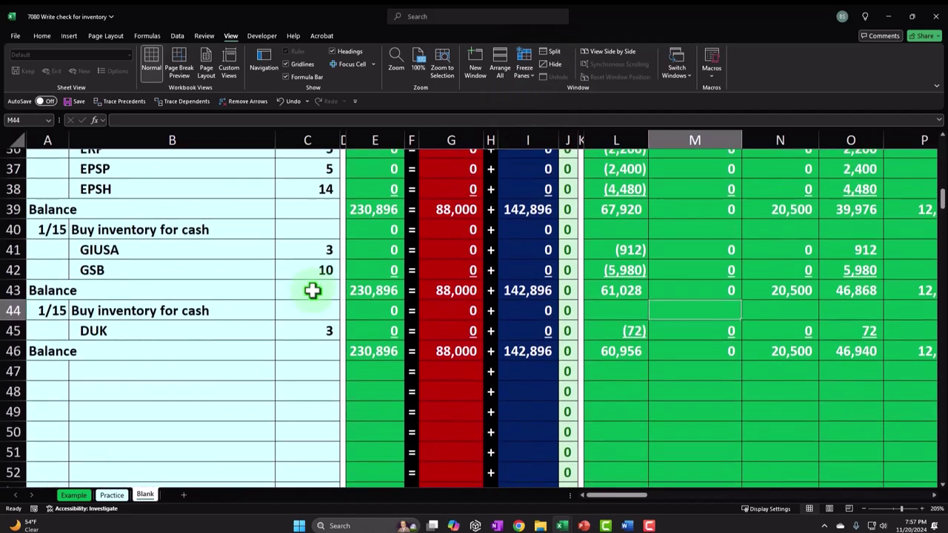
{"action": "scroll", "coordinate": [312, 291], "scroll_direction": "up", "scroll_amount": 2}
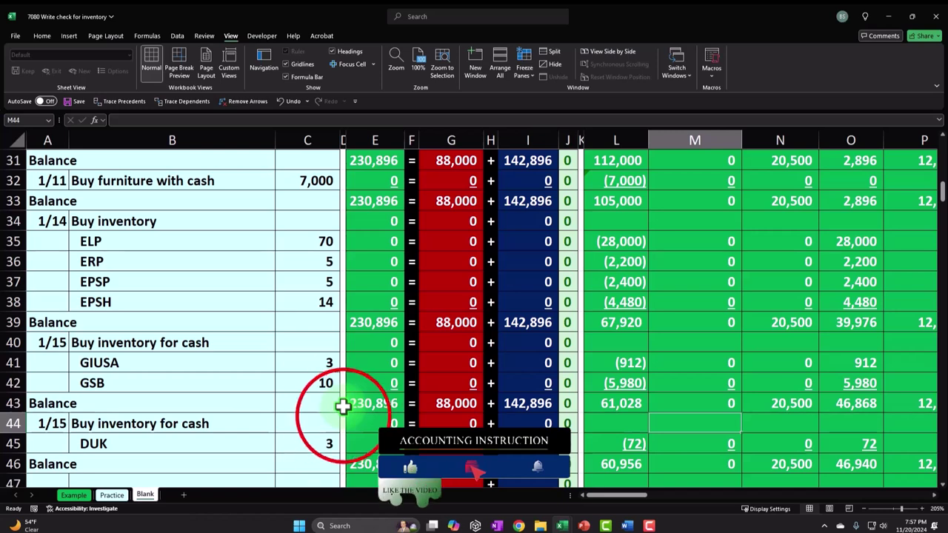
{"action": "left_click", "coordinate": [343, 416]}
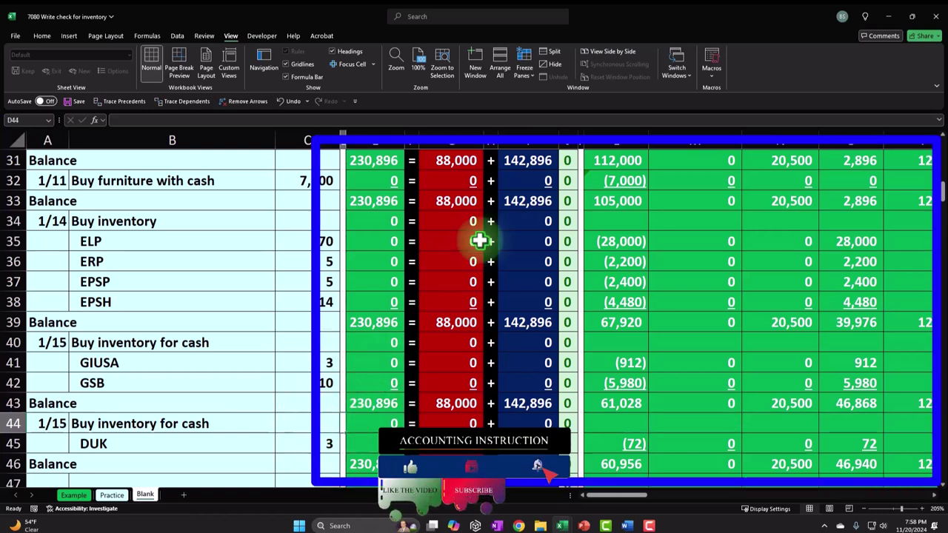
{"action": "left_click", "coordinate": [551, 53]}
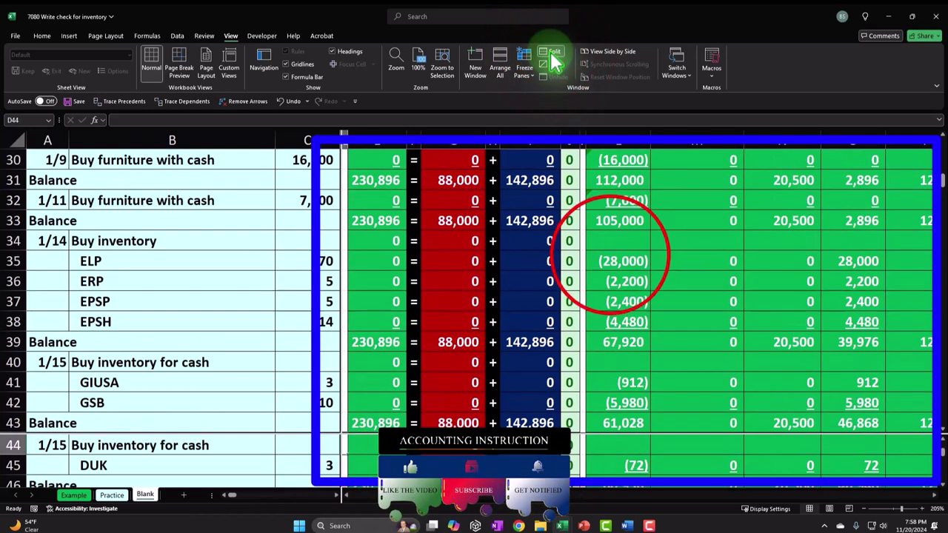
- Scroll the upper pane to row 1 and move across to the DUK inventory subsidiary ledger
{"action": "left_click", "coordinate": [609, 259]}
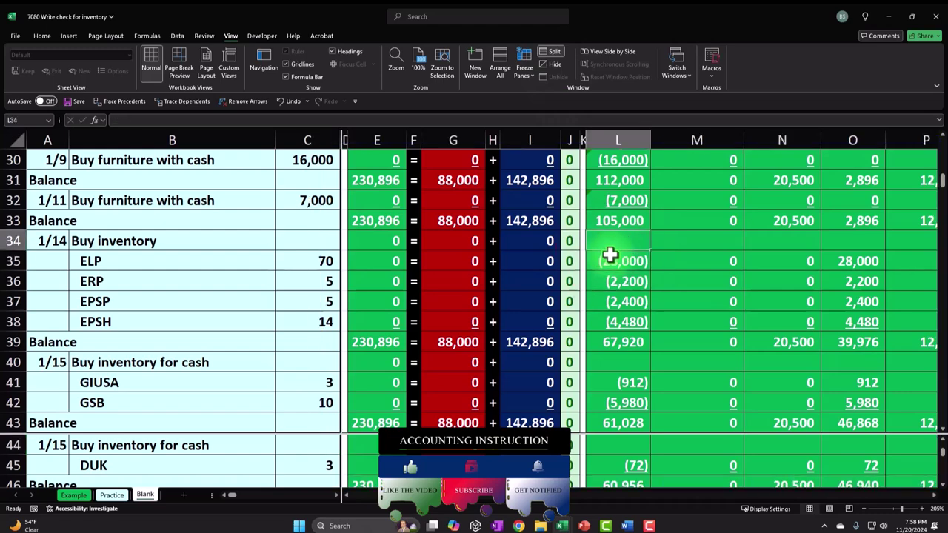
{"action": "scroll", "coordinate": [609, 255], "scroll_direction": "up", "scroll_amount": 10}
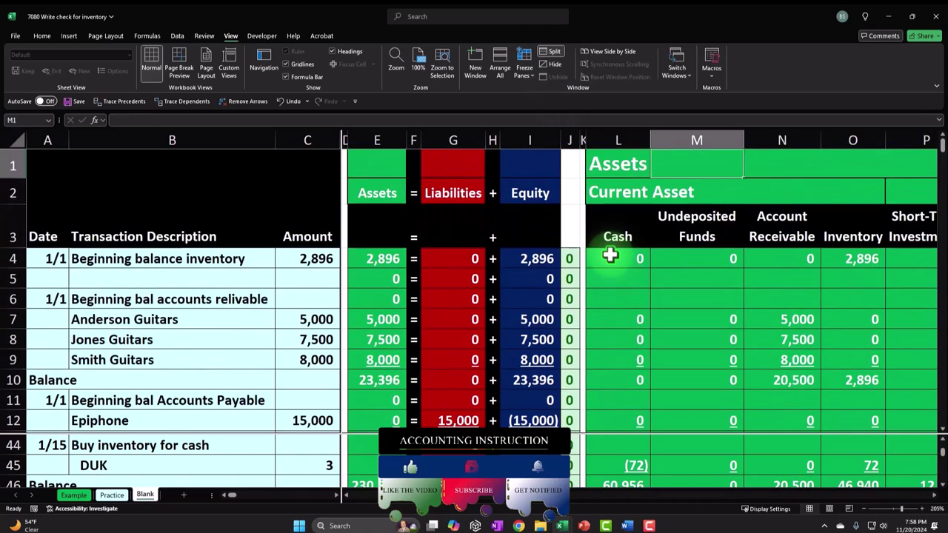
{"action": "key", "text": "Right"}
{"action": "key", "text": "Right"}
{"action": "key", "text": "Right"}
{"action": "key", "text": "Right"}
{"action": "key", "text": "Right"}
{"action": "key", "text": "Right"}
{"action": "key", "text": "Right"}
{"action": "key", "text": "Right"}
{"action": "key", "text": "Right"}
{"action": "key", "text": "Right"}
{"action": "key", "text": "Right"}
{"action": "key", "text": "Right"}
{"action": "key", "text": "Right"}
{"action": "key", "text": "Right"}
{"action": "key", "text": "Right"}
{"action": "key", "text": "Right"}
{"action": "key", "text": "Right"}
{"action": "key", "text": "Right"}
{"action": "key", "text": "Right"}
{"action": "key", "text": "Right"}
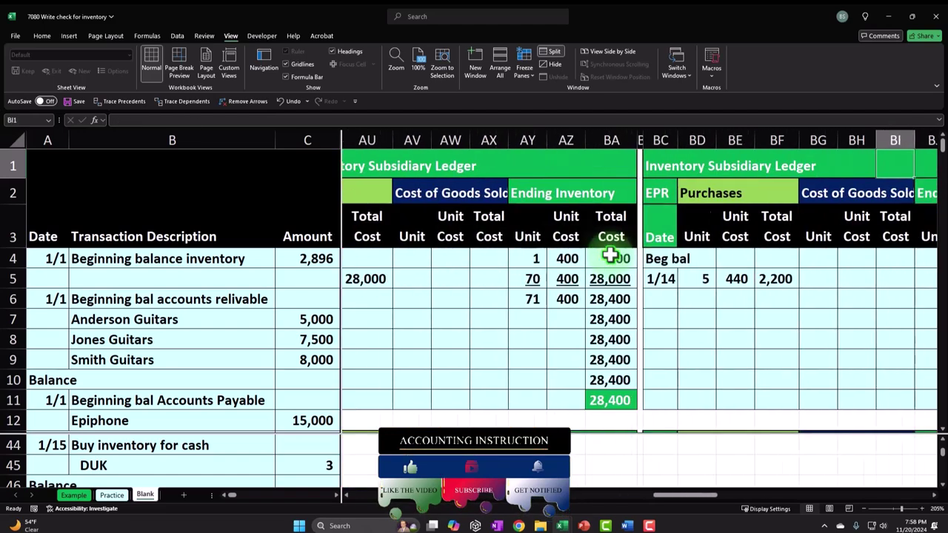
{"action": "key", "text": "Right"}
{"action": "key", "text": "Right"}
{"action": "key", "text": "Right"}
{"action": "key", "text": "Right"}
{"action": "key", "text": "Right"}
{"action": "key", "text": "Down"}
{"action": "key", "text": "Down"}
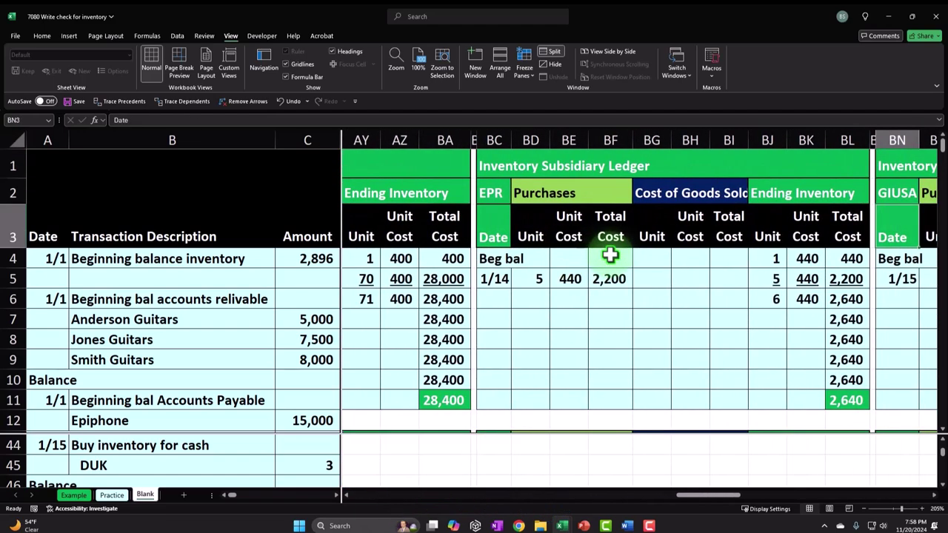
{"action": "key", "text": "Down"}
{"action": "key", "text": "Down"}
{"action": "key", "text": "Down"}
{"action": "key", "text": "Down"}
{"action": "key", "text": "Down"}
{"action": "key", "text": "Down"}
{"action": "key", "text": "Down"}
{"action": "key", "text": "Down"}
{"action": "key", "text": "Down"}
{"action": "key", "text": "Down"}
{"action": "key", "text": "Down"}
{"action": "key", "text": "Down"}
{"action": "key", "text": "Down"}
{"action": "key", "text": "Down"}
{"action": "key", "text": "Right"}
{"action": "key", "text": "Right"}
{"action": "key", "text": "Right"}
{"action": "key", "text": "Right"}
{"action": "key", "text": "Right"}
{"action": "key", "text": "Right"}
{"action": "key", "text": "Right"}
{"action": "key", "text": "Right"}
{"action": "key", "text": "Right"}
{"action": "key", "text": "Right"}
{"action": "key", "text": "Right"}
{"action": "key", "text": "Right"}
{"action": "key", "text": "Right"}
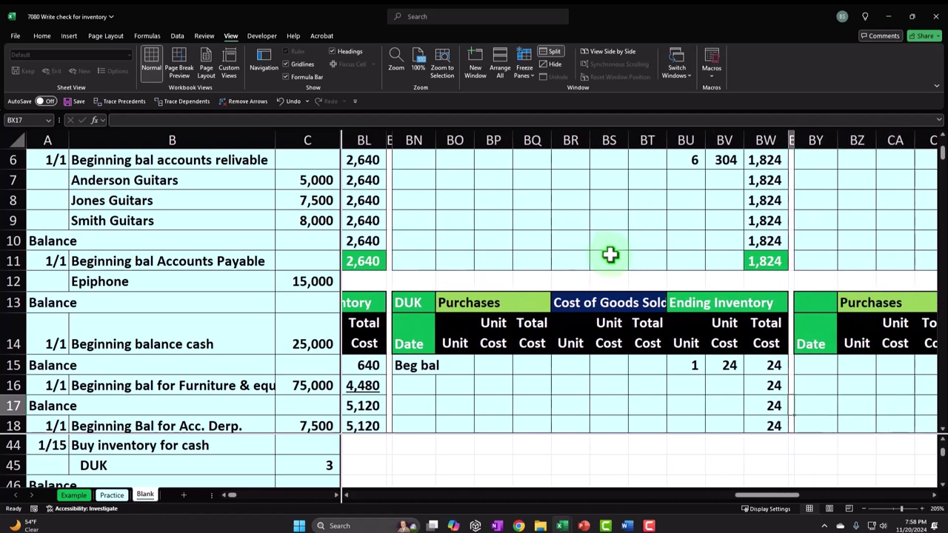
{"action": "key", "text": "Up"}
{"action": "key", "text": "Up"}
{"action": "key", "text": "Left"}
{"action": "scroll", "coordinate": [692, 205], "scroll_direction": "up", "scroll_amount": 2}
- Record the 1/15 DUK purchase in the ledger: 3 units at 24 costing 72
{"action": "left_click", "coordinate": [299, 234]}
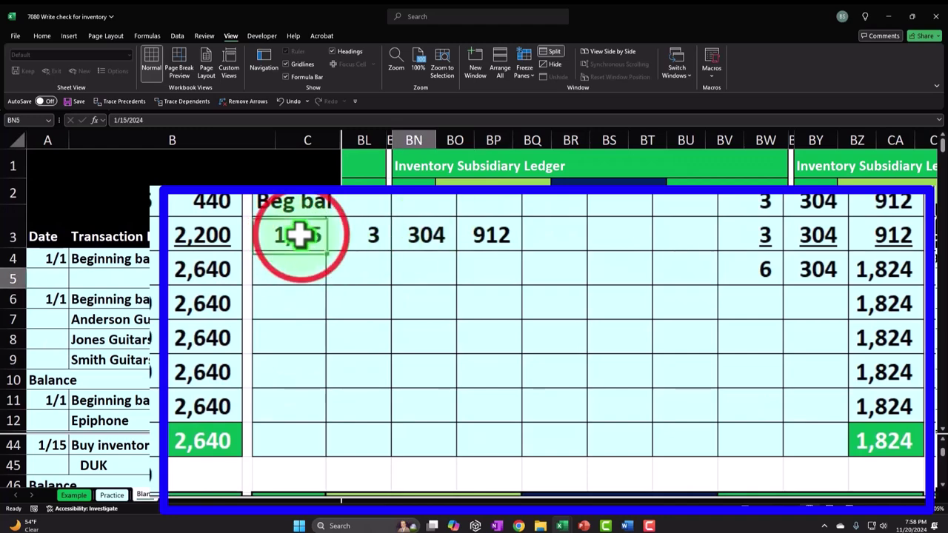
{"action": "scroll", "coordinate": [299, 234], "scroll_direction": "down", "scroll_amount": 2}
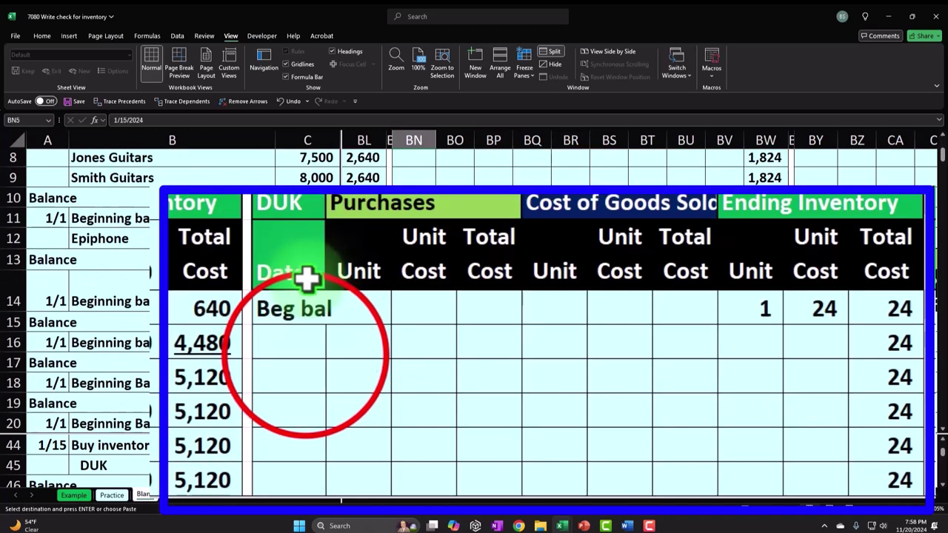
{"action": "left_click", "coordinate": [305, 354]}
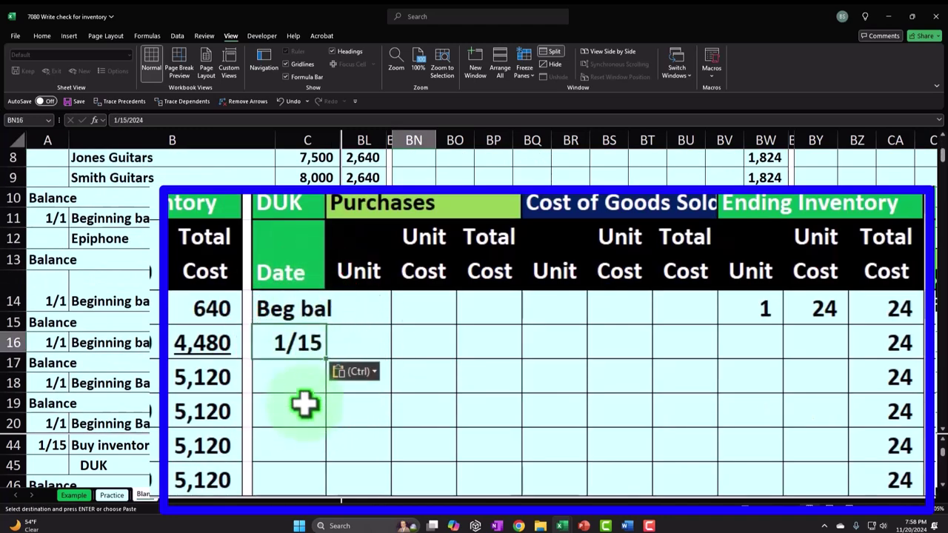
{"action": "key", "text": "Right"}
{"action": "type", "text": "="}
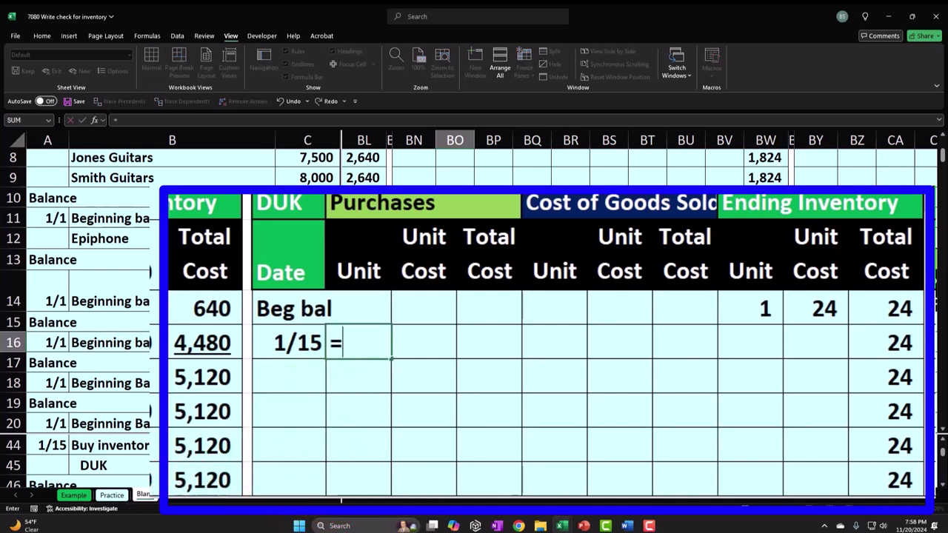
{"action": "key", "text": "Return"}
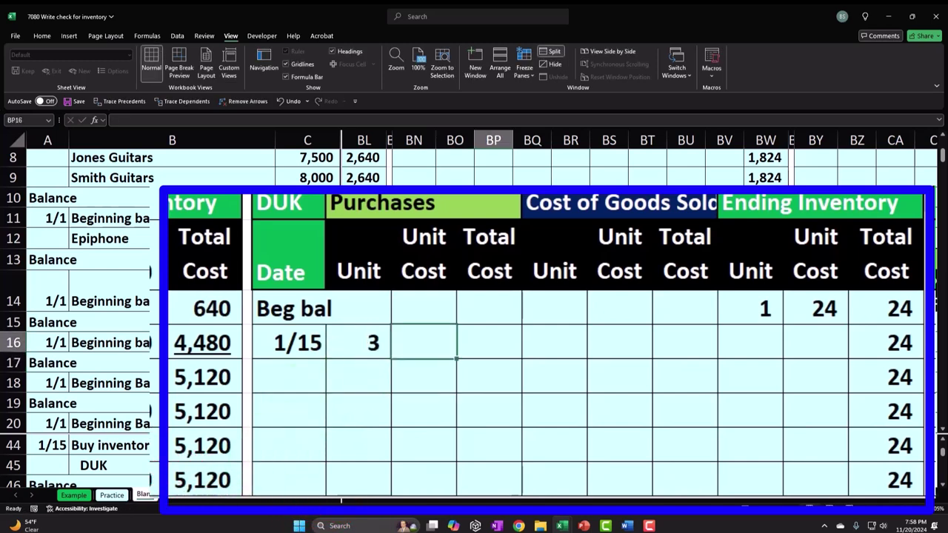
{"action": "type", "text": "="}
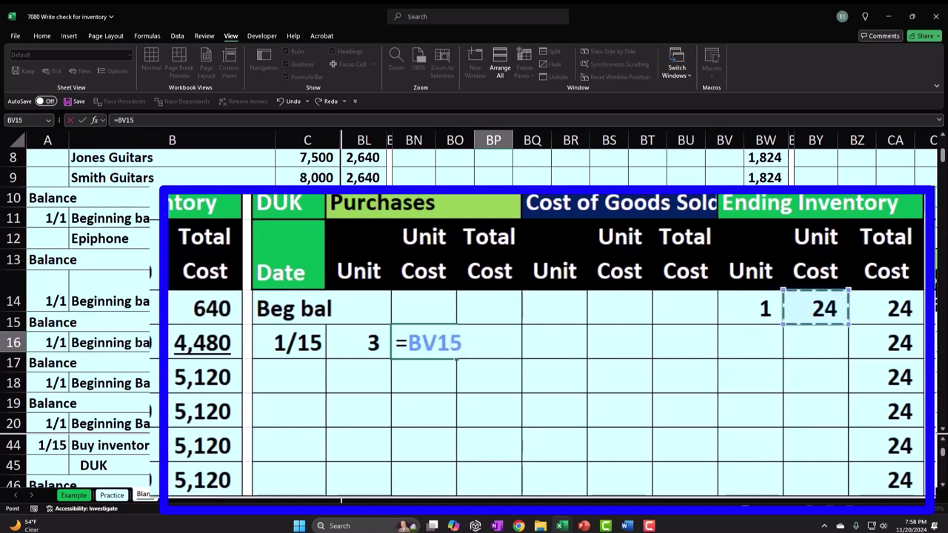
{"action": "key", "text": "Return"}
{"action": "type", "text": "="}
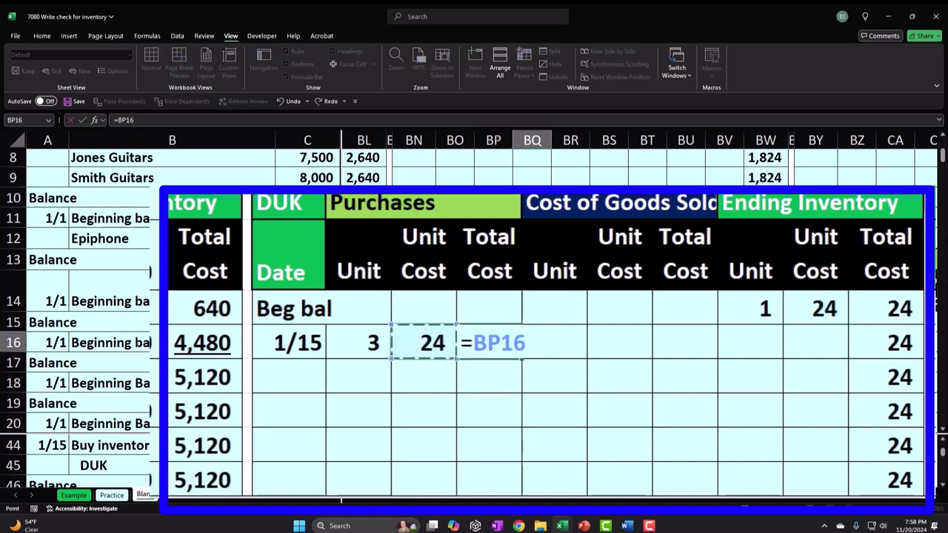
{"action": "key", "text": "Return"}
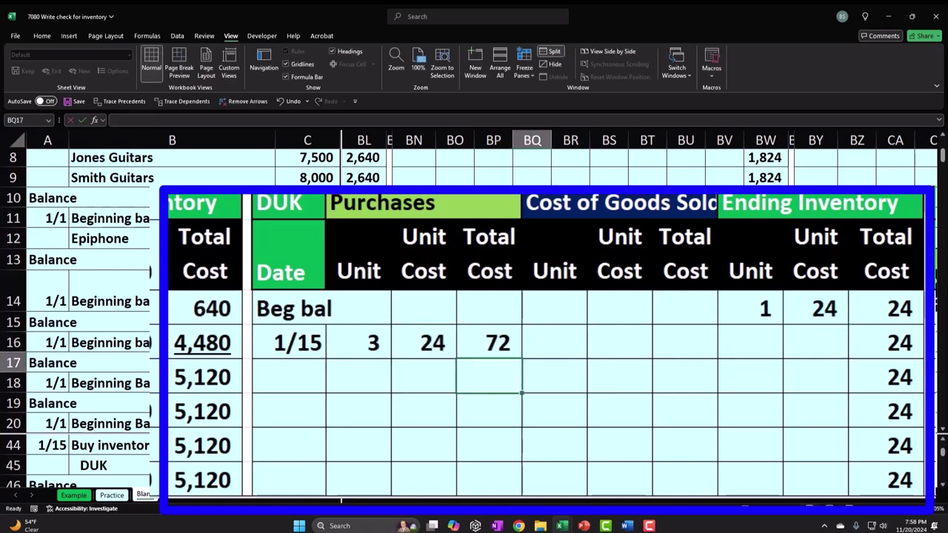
- Add the 1/15 ending-inventory line totaling 72 and underline its units and unit cost
{"action": "key", "text": "Right"}
{"action": "key", "text": "Right"}
{"action": "key", "text": "Right"}
{"action": "key", "text": "Right"}
{"action": "type", "text": "="}
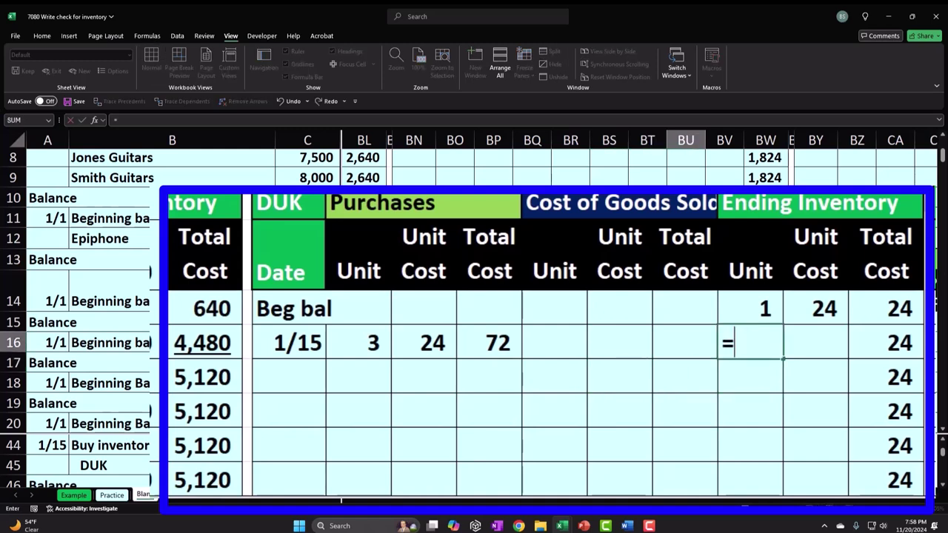
{"action": "key", "text": "Tab"}
{"action": "type", "text": "+"}
{"action": "key", "text": "Up"}
{"action": "key", "text": "Return"}
{"action": "key", "text": "Right"}
{"action": "key", "text": "Right"}
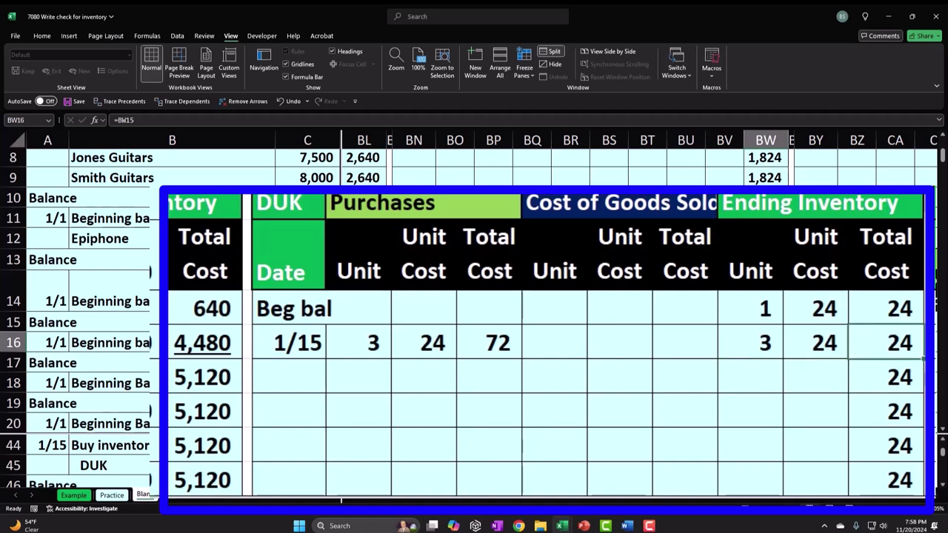
{"action": "type", "text": "="}
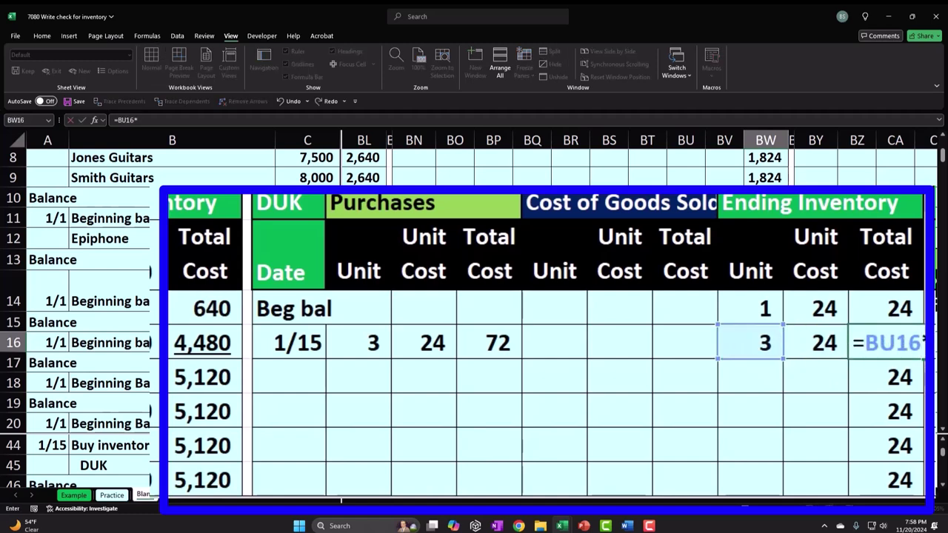
{"action": "key", "text": "Return"}
{"action": "left_click_drag", "start_coordinate": [765, 339], "coordinate": [838, 336]}
{"action": "left_click", "coordinate": [41, 36]}
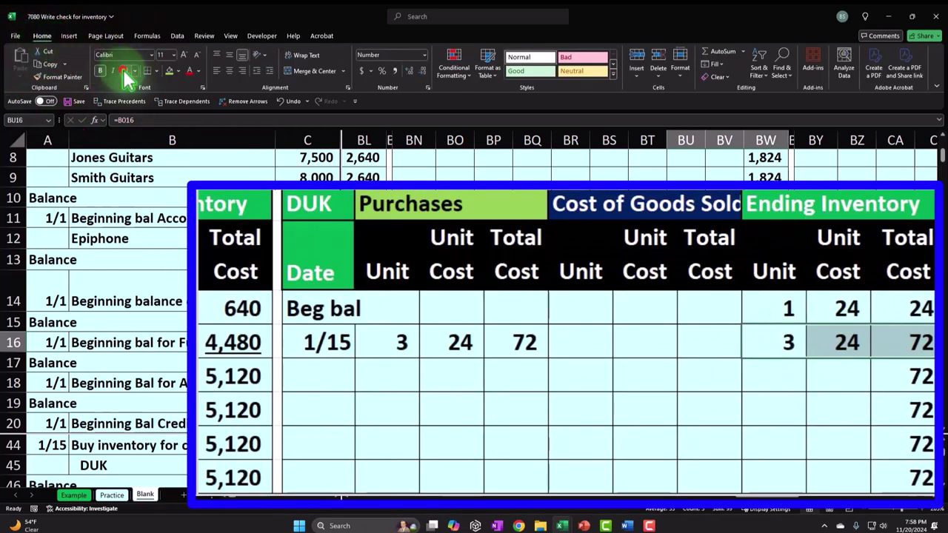
{"action": "left_click", "coordinate": [126, 71]}
- Compute the DUK balance row: =SUM to 4 units at 24, totaling 96
{"action": "left_click", "coordinate": [683, 362]}
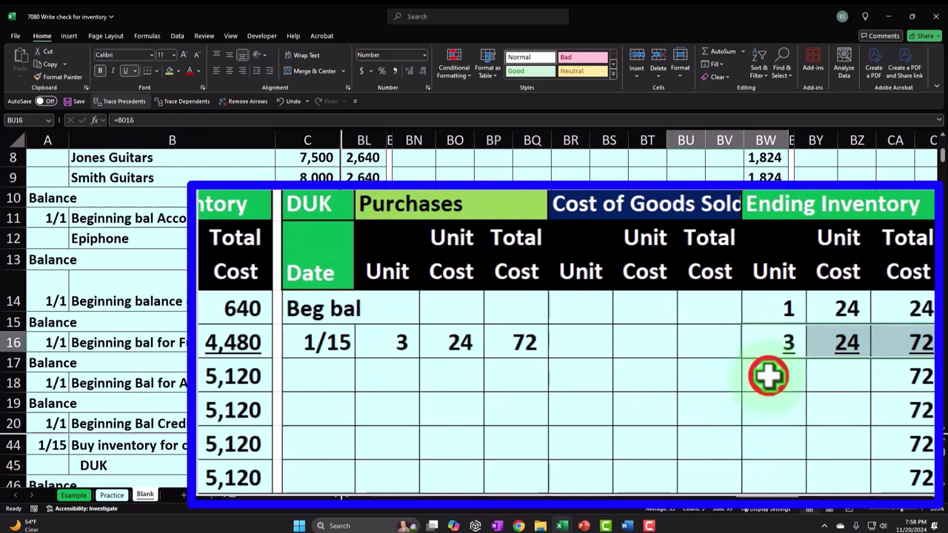
{"action": "type", "text": "=sum("}
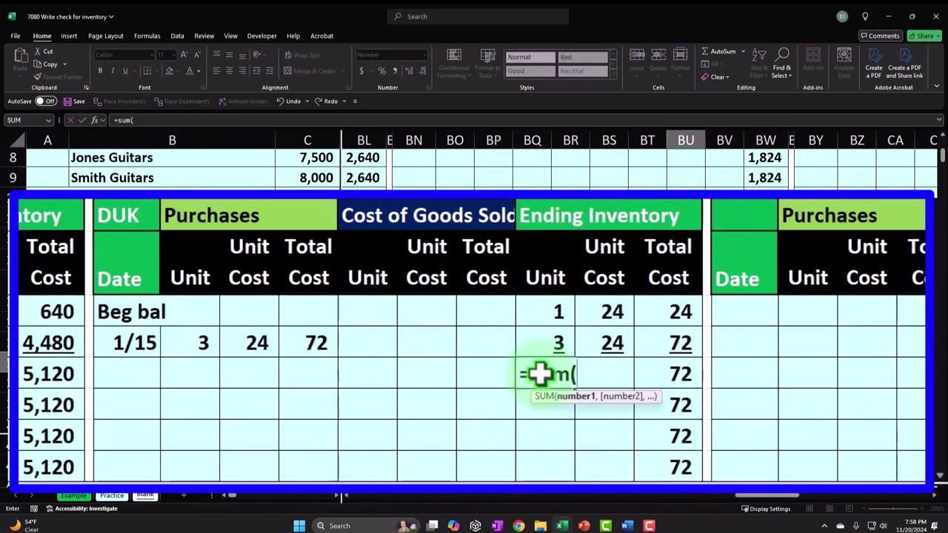
{"action": "key", "text": "Tab"}
{"action": "type", "text": "="}
{"action": "key", "text": "Up"}
{"action": "key", "text": "Tab"}
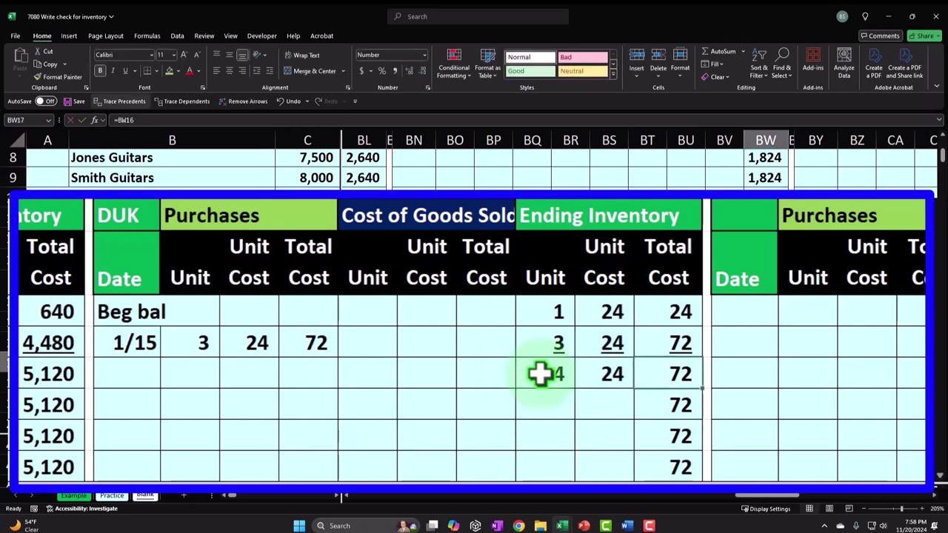
{"action": "type", "text": "="}
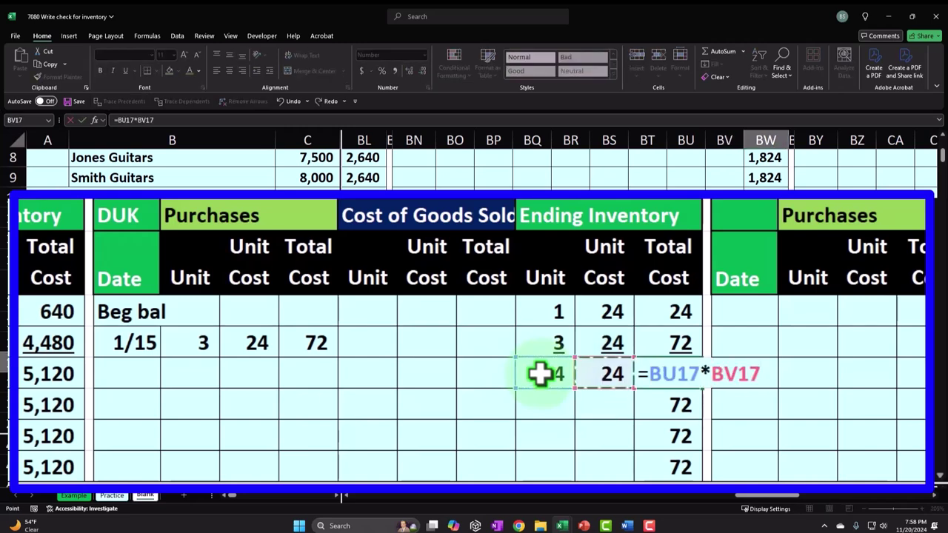
{"action": "type", "text": "*"}
{"action": "key", "text": "Return"}
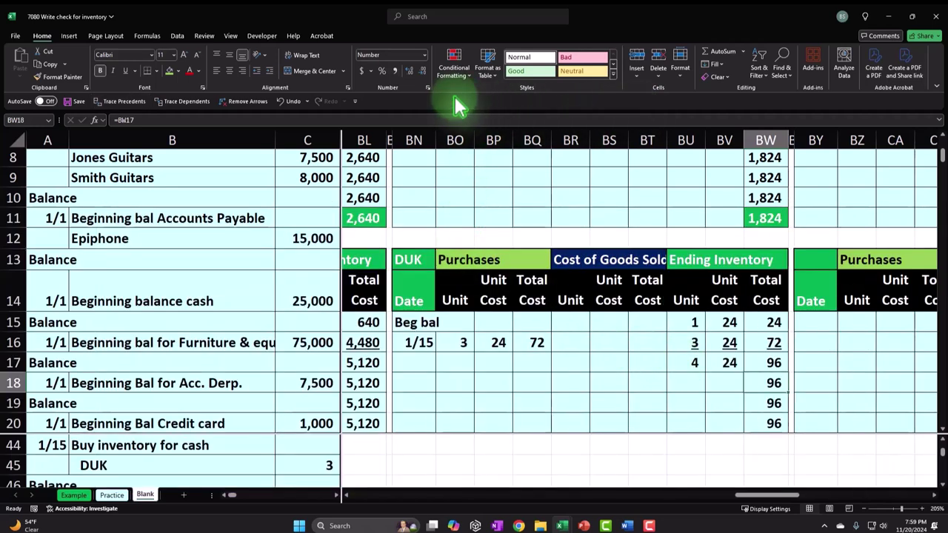
- Remove the split and review the row 46 account balances, including the 142,896 equity total
{"action": "left_click", "coordinate": [151, 68]}
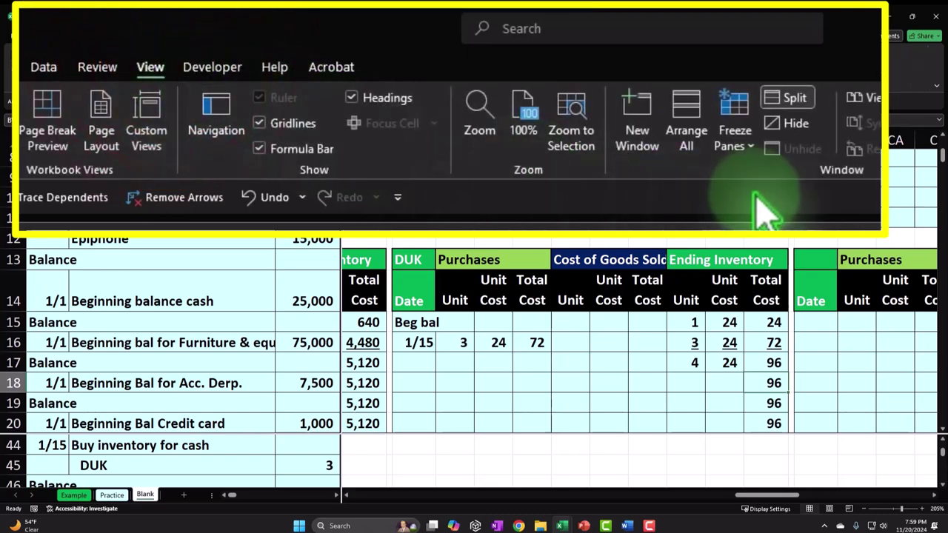
{"action": "left_click", "coordinate": [789, 104]}
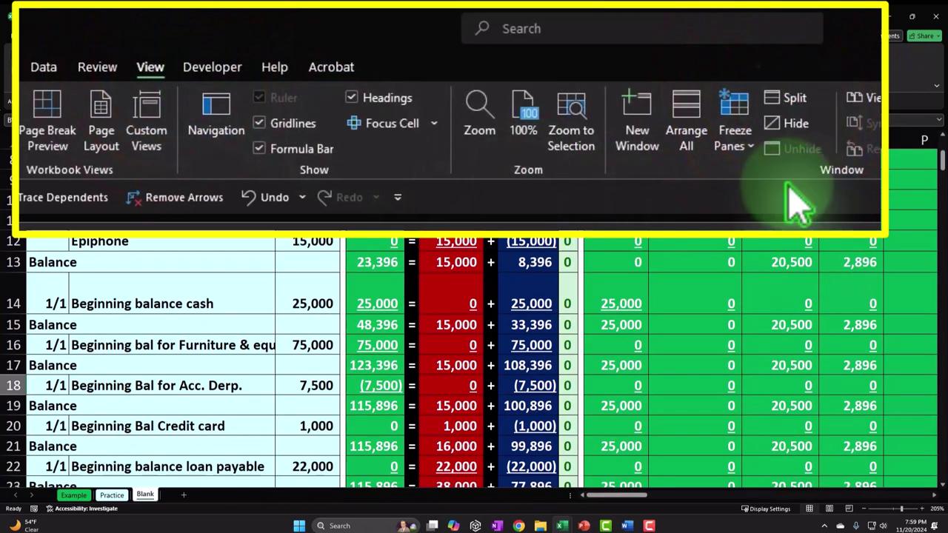
{"action": "scroll", "coordinate": [441, 427], "scroll_direction": "down", "scroll_amount": 10}
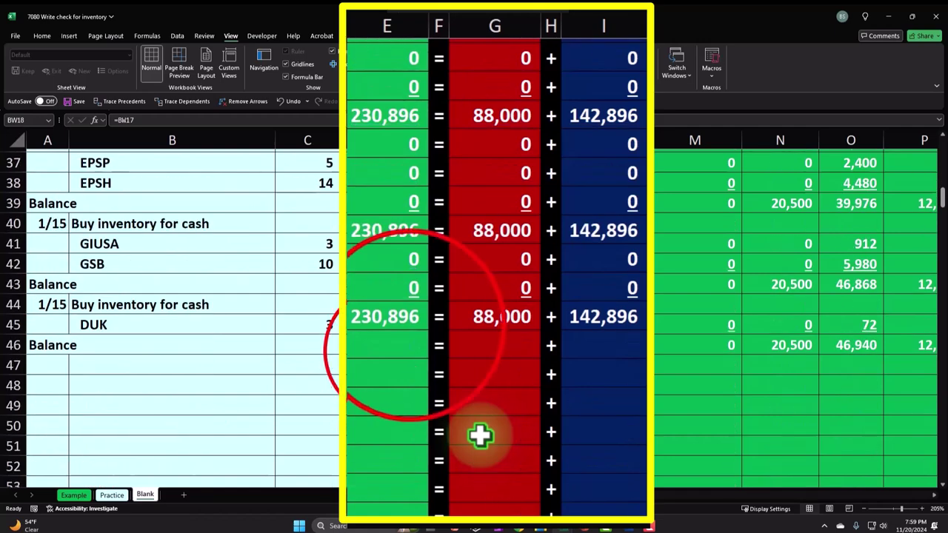
{"action": "left_click", "coordinate": [402, 270]}
{"action": "key", "text": "Right"}
{"action": "key", "text": "Right"}
{"action": "key", "text": "Right"}
{"action": "key", "text": "Right"}
{"action": "key", "text": "Right"}
{"action": "key", "text": "Right"}
{"action": "key", "text": "Right"}
{"action": "key", "text": "Right"}
{"action": "key", "text": "Right"}
{"action": "key", "text": "Right"}
{"action": "key", "text": "Right"}
{"action": "key", "text": "Right"}
{"action": "key", "text": "Right"}
{"action": "key", "text": "Right"}
{"action": "key", "text": "Right"}
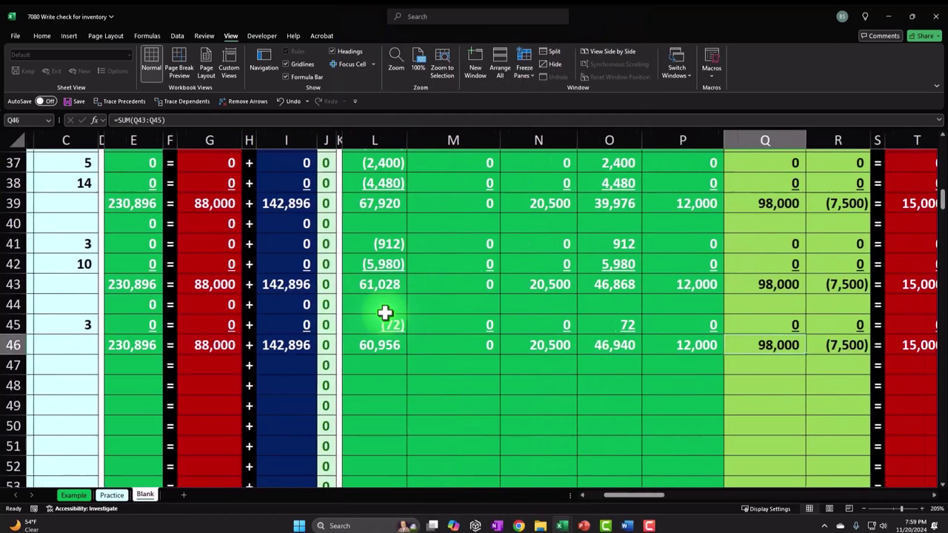
{"action": "key", "text": "Right"}
{"action": "key", "text": "Right"}
{"action": "key", "text": "Right"}
{"action": "key", "text": "Right"}
{"action": "key", "text": "Right"}
{"action": "key", "text": "Right"}
{"action": "key", "text": "Left"}
{"action": "key", "text": "Left"}
{"action": "key", "text": "Left"}
{"action": "key", "text": "Left"}
{"action": "key", "text": "Left"}
{"action": "key", "text": "Left"}
{"action": "key", "text": "Right"}
{"action": "key", "text": "Right"}
{"action": "key", "text": "Right"}
{"action": "key", "text": "Right"}
{"action": "key", "text": "Right"}
{"action": "key", "text": "Right"}
{"action": "key", "text": "Right"}
{"action": "key", "text": "Right"}
{"action": "key", "text": "Left"}
{"action": "key", "text": "Left"}
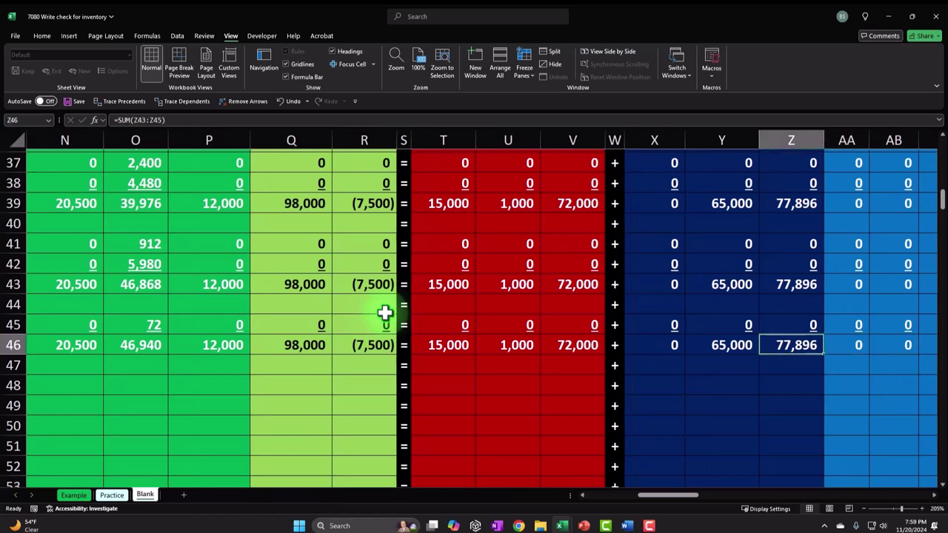
{"action": "key", "text": "Left"}
{"action": "key", "text": "Left"}
{"action": "key", "text": "Left"}
{"action": "scroll", "coordinate": [190, 342], "scroll_direction": "up", "scroll_amount": 1}
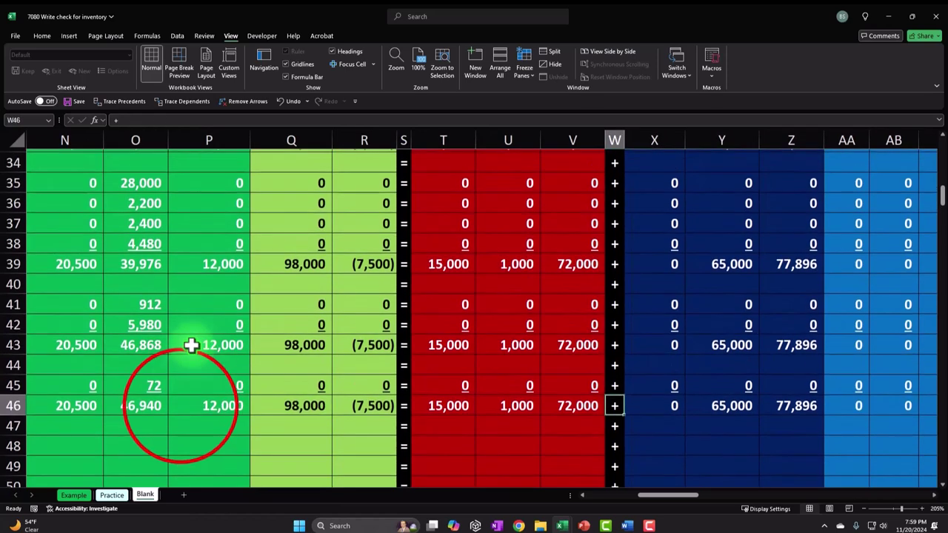
{"action": "left_click", "coordinate": [180, 405]}
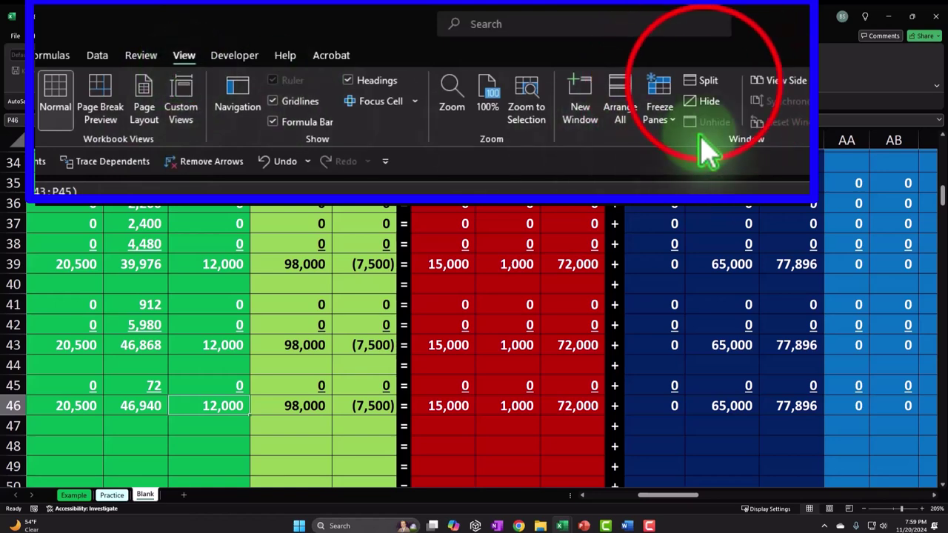
- Split the window again and bring the inventory ledger total of 46,940 into the top pane
{"action": "left_click", "coordinate": [699, 81]}
{"action": "left_click", "coordinate": [582, 217]}
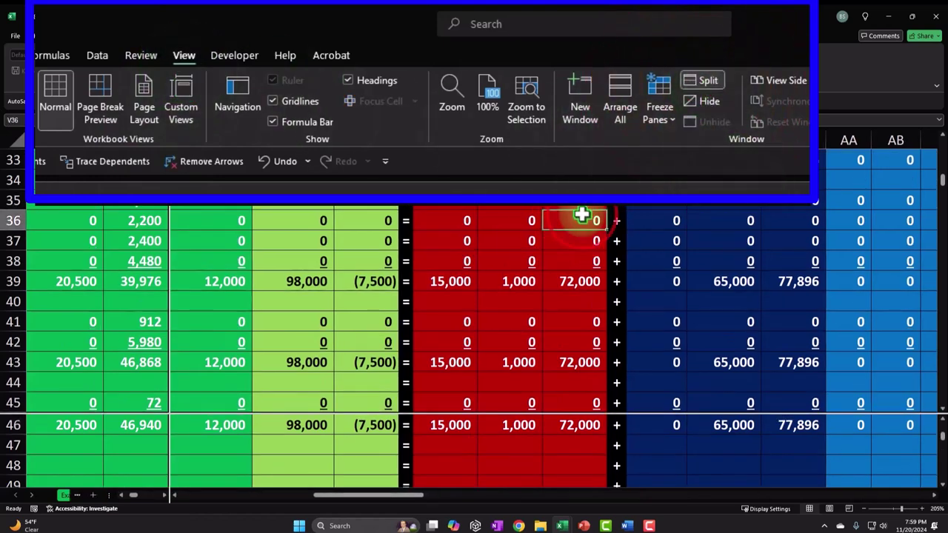
{"action": "key", "text": "ctrl+Up"}
{"action": "key", "text": "ctrl+Up"}
{"action": "key", "text": "ctrl+Up"}
{"action": "key", "text": "ctrl+Up"}
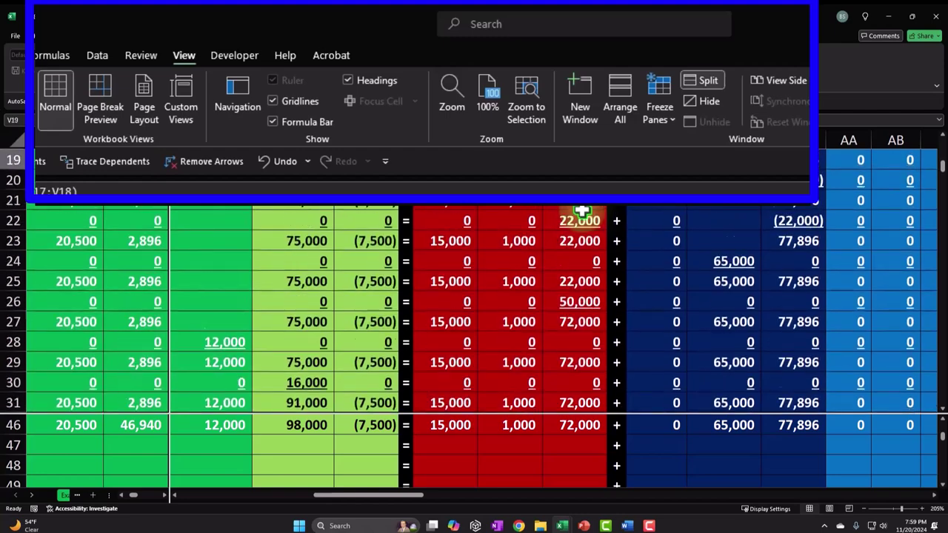
{"action": "key", "text": "ctrl+Right"}
{"action": "key", "text": "ctrl+Right"}
{"action": "key", "text": "ctrl+Right"}
{"action": "key", "text": "ctrl+Right"}
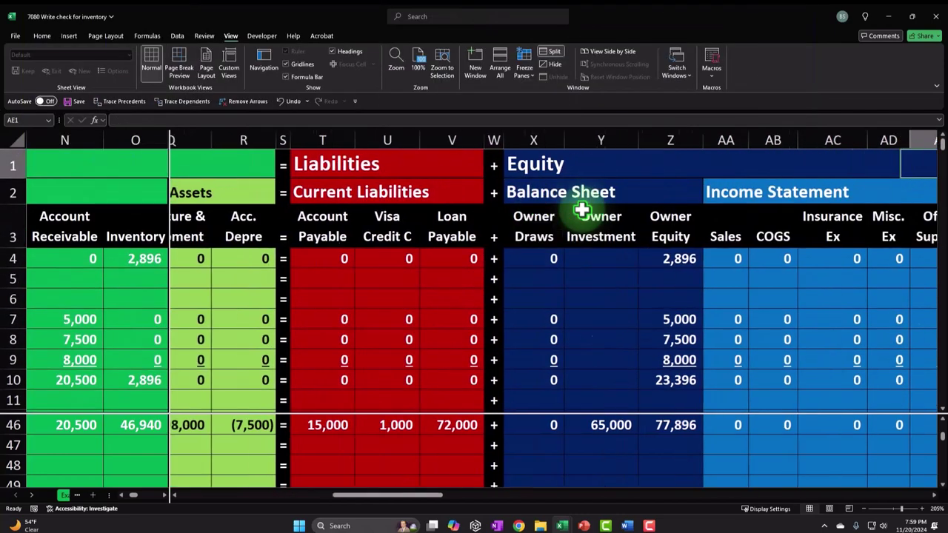
{"action": "key", "text": "ctrl+Left"}
{"action": "key", "text": "ctrl+Left"}
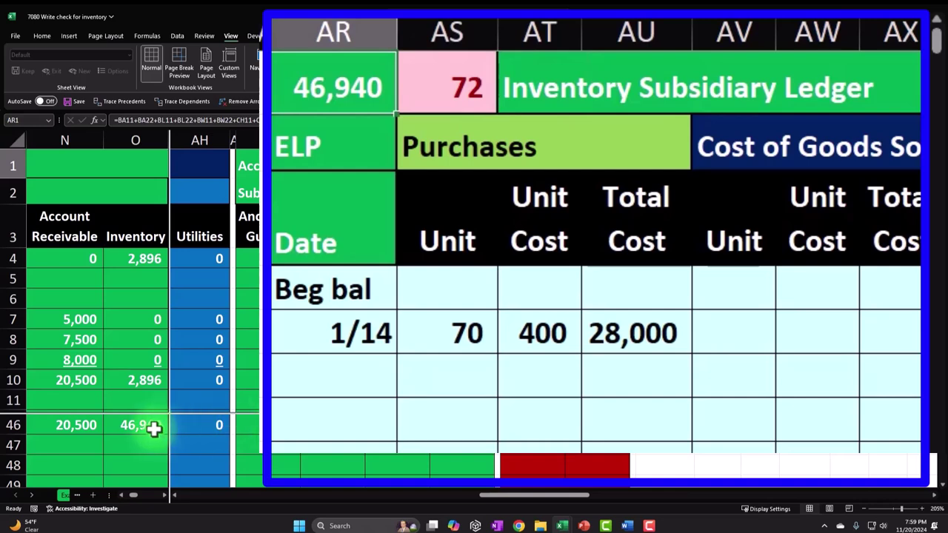
- Change the inventory check formula to =AR1-O46 so it reads 0
{"action": "left_click", "coordinate": [408, 92]}
{"action": "type", "text": "=AR1-O43"}
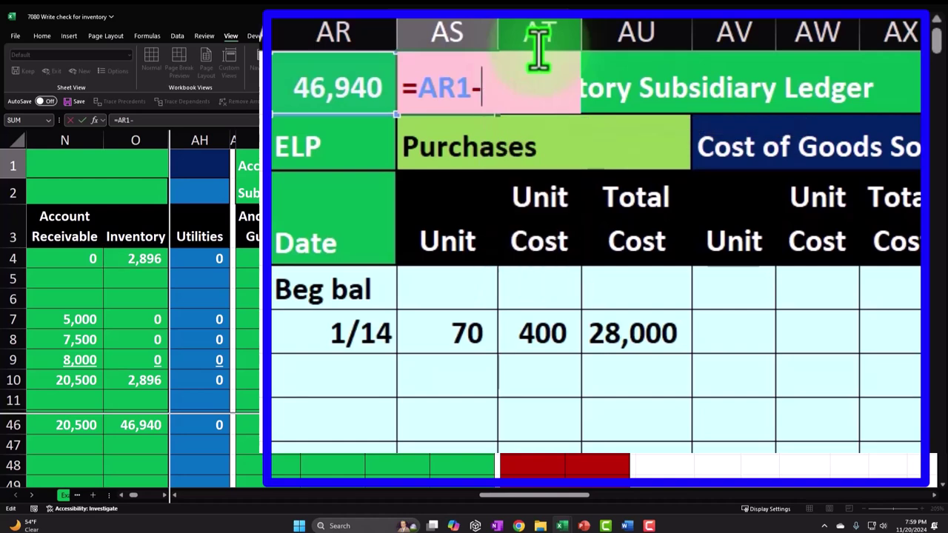
{"action": "left_click", "coordinate": [141, 419]}
{"action": "key", "text": "ctrl+Return"}
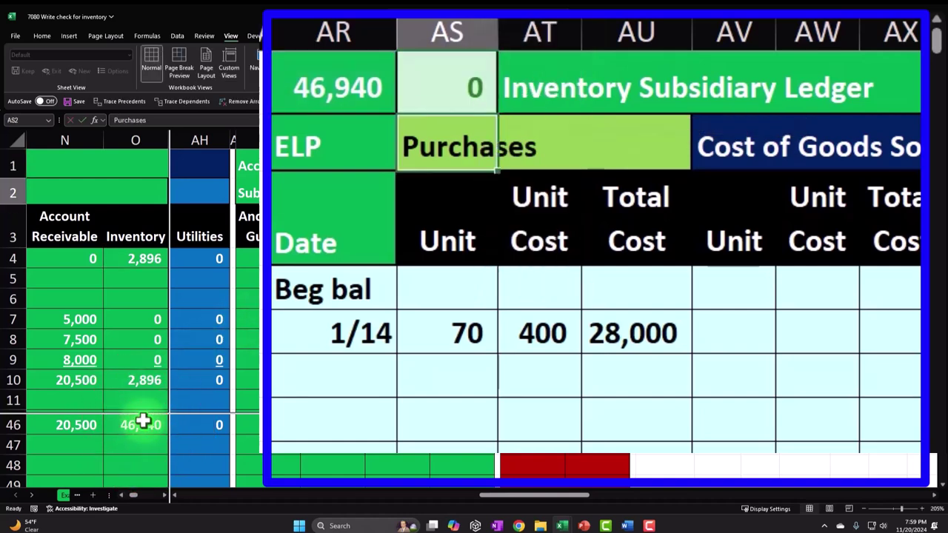
{"action": "key", "text": "Right"}
{"action": "key", "text": "Right"}
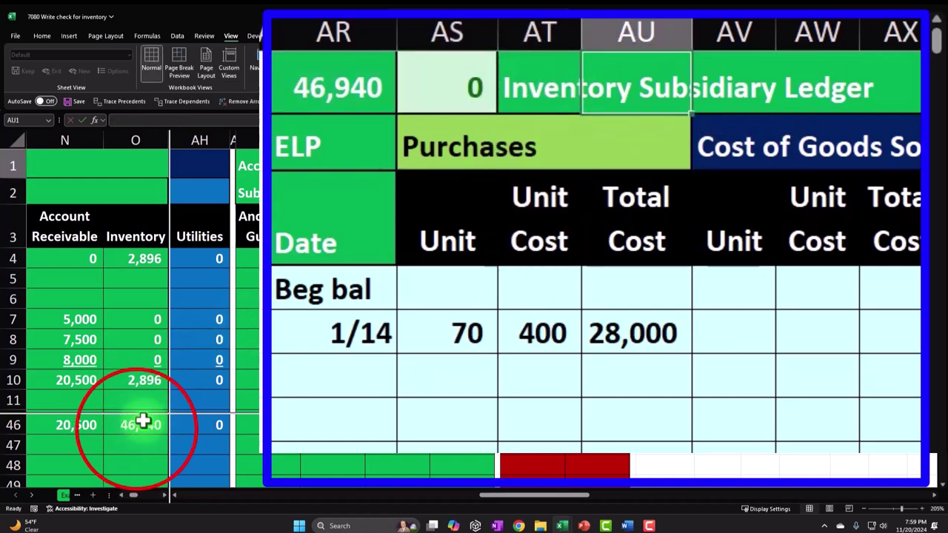
{"action": "left_click", "coordinate": [136, 428]}
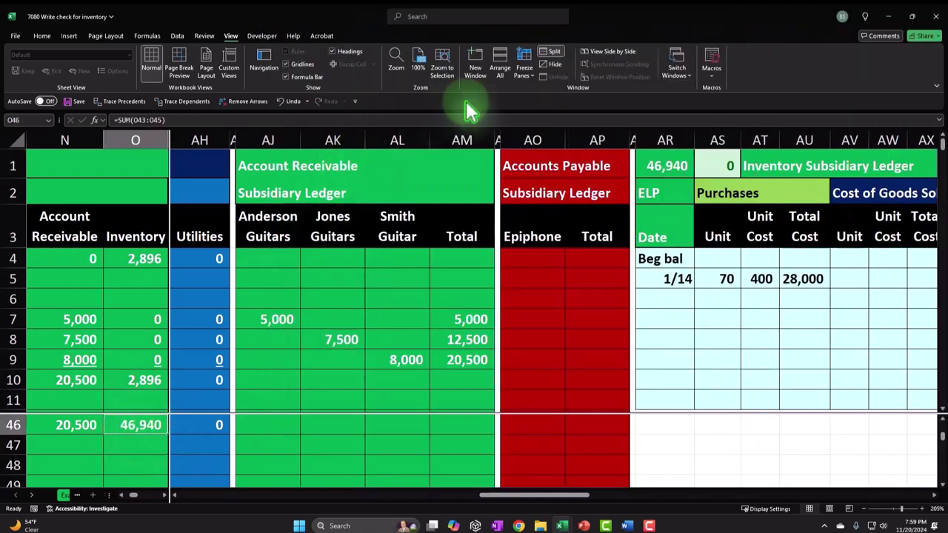
- Turn off the split and return to column A near the top of the sheet
{"action": "left_click", "coordinate": [547, 53]}
{"action": "left_click", "coordinate": [444, 334]}
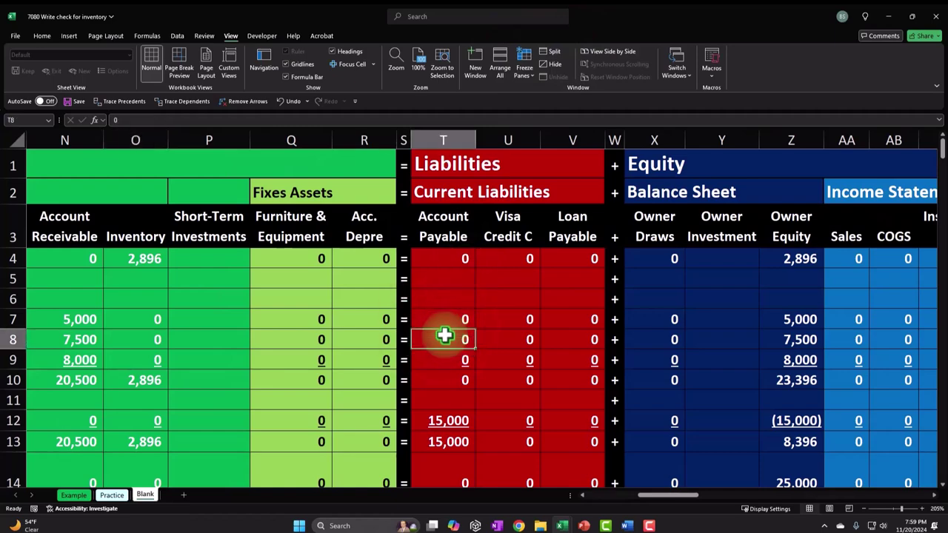
{"action": "scroll", "coordinate": [444, 340], "scroll_direction": "down", "scroll_amount": 9}
{"action": "scroll", "coordinate": [444, 343], "scroll_direction": "down", "scroll_amount": 5}
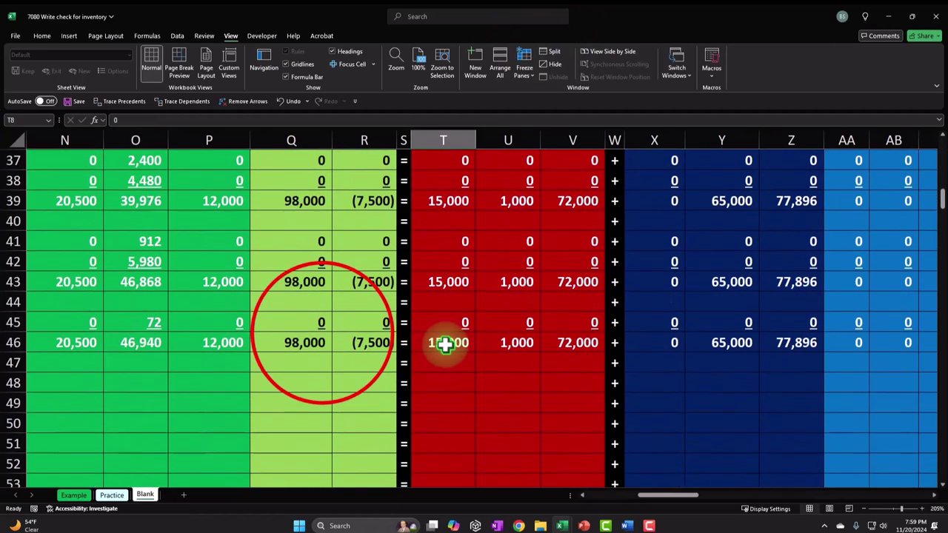
{"action": "scroll", "coordinate": [332, 321], "scroll_direction": "up", "scroll_amount": 3}
{"action": "left_click", "coordinate": [322, 334]}
{"action": "key", "text": "Home"}
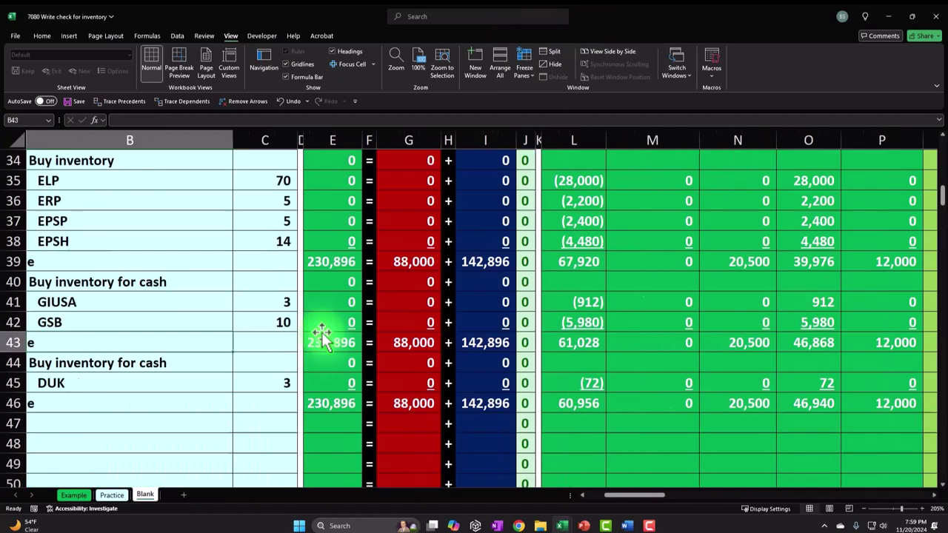
{"action": "scroll", "coordinate": [324, 337], "scroll_direction": "up", "scroll_amount": 11}
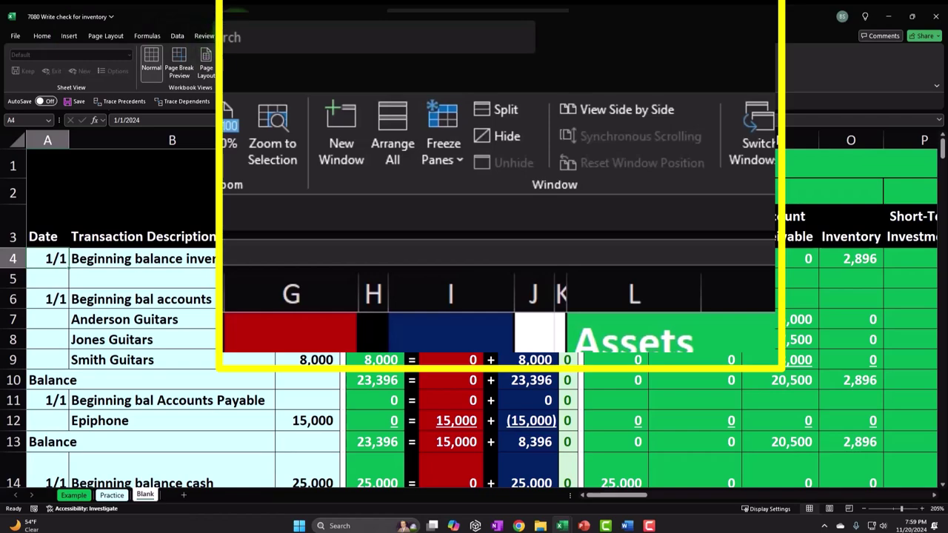
- Freeze header rows 1–3 and scroll down to the row 46 balance
{"action": "left_click", "coordinate": [459, 155]}
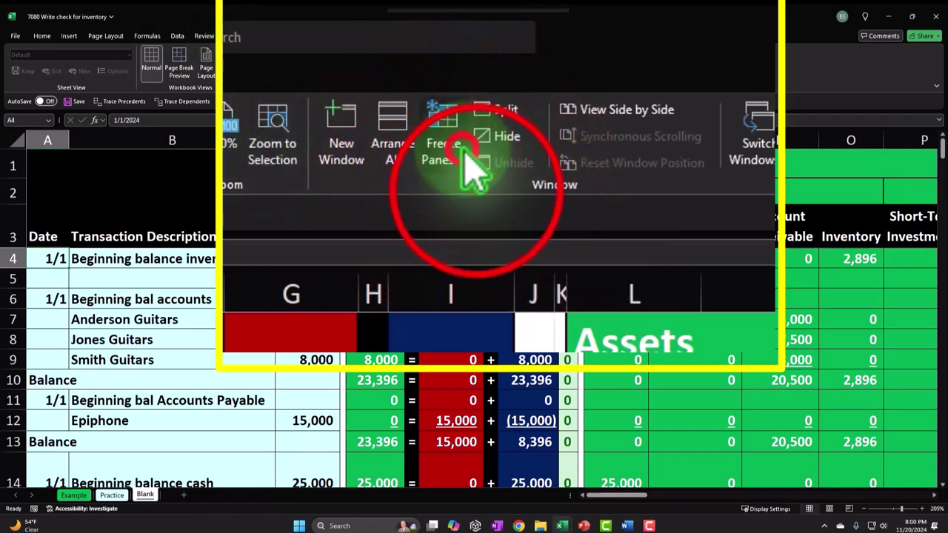
{"action": "left_click", "coordinate": [542, 97]}
{"action": "scroll", "coordinate": [335, 335], "scroll_direction": "down", "scroll_amount": 5}
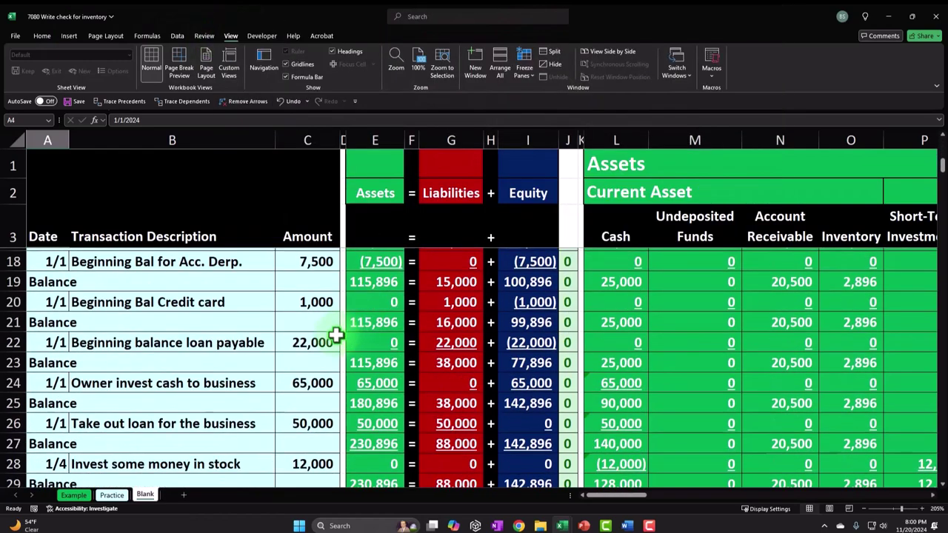
{"action": "scroll", "coordinate": [335, 335], "scroll_direction": "down", "scroll_amount": 9}
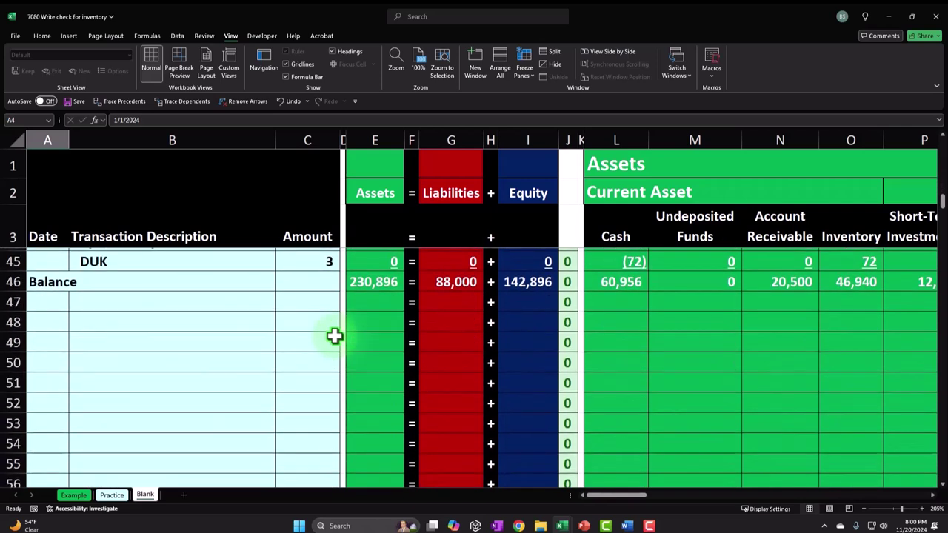
{"action": "scroll", "coordinate": [334, 335], "scroll_direction": "up", "scroll_amount": 1}
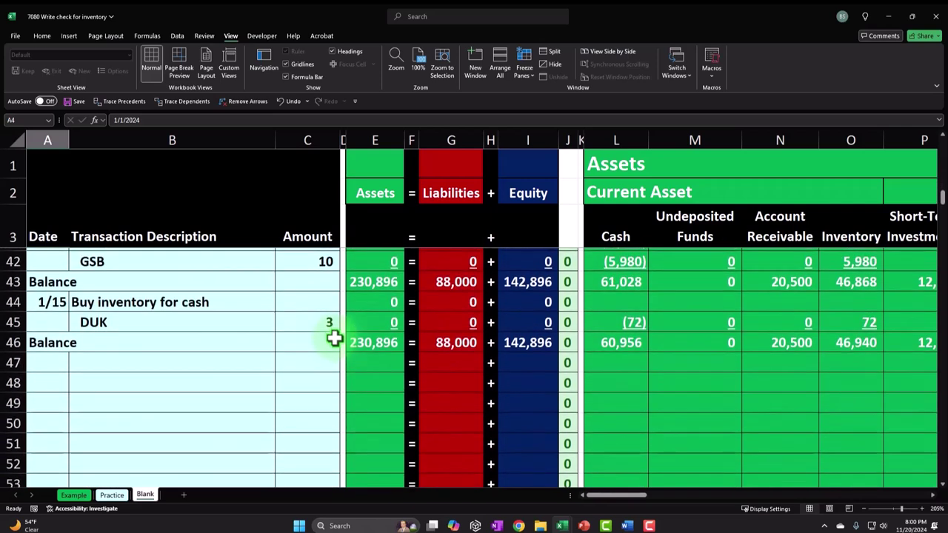